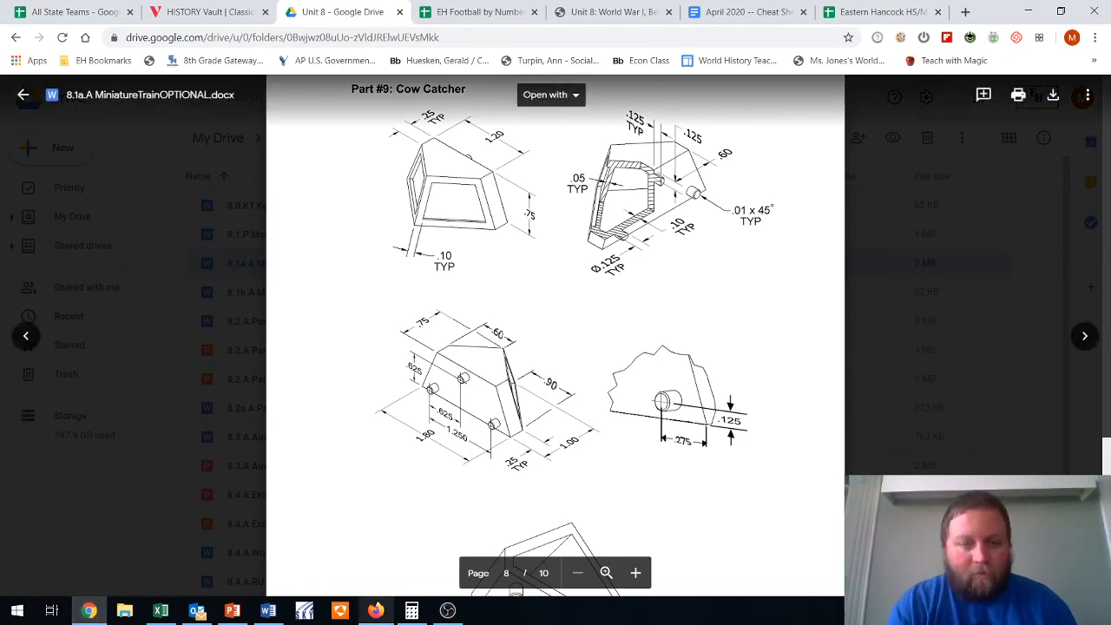
Switch to Onshape and create a new document named Cow Catcher in the Practice folder.
{"action": "left_click", "coordinate": [376, 611]}
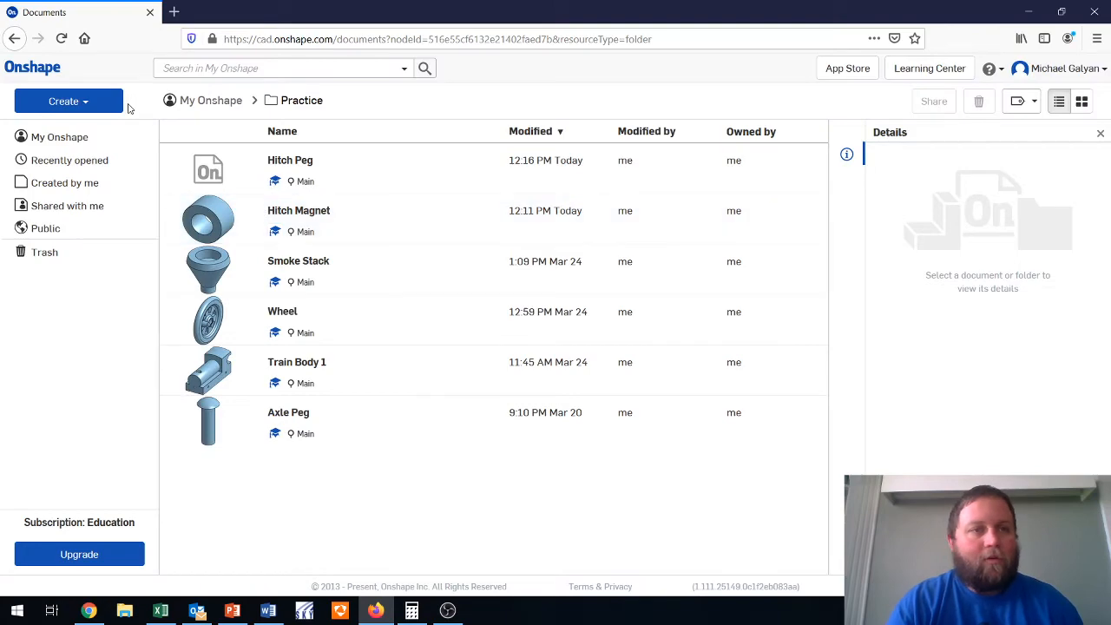
{"action": "left_click", "coordinate": [91, 105]}
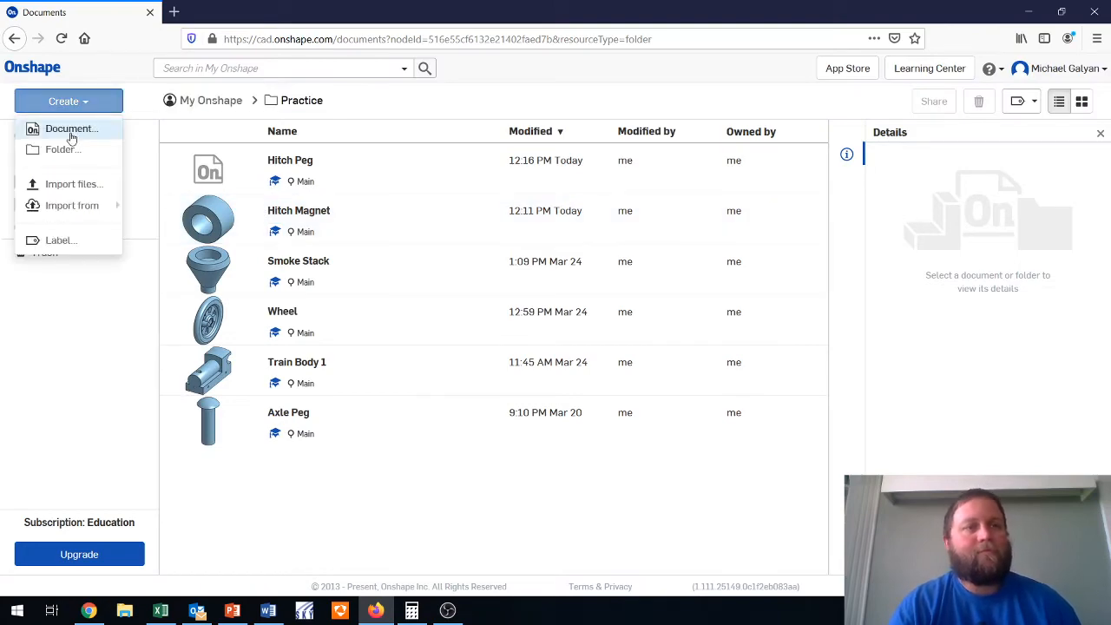
{"action": "left_click", "coordinate": [72, 130]}
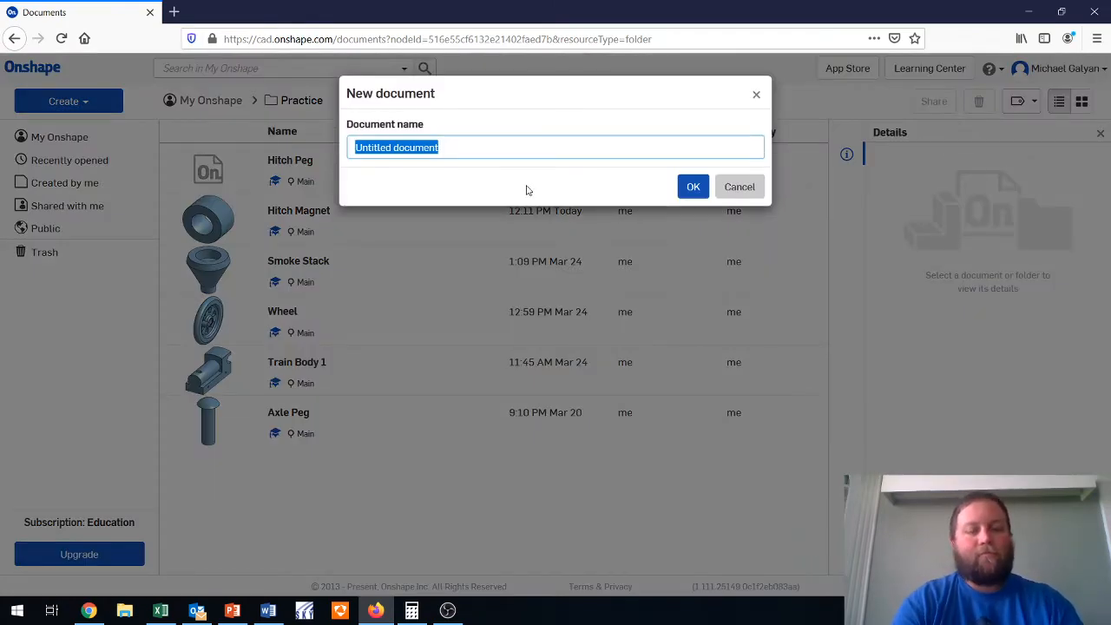
{"action": "type", "text": "Cow Catch"}
{"action": "key", "text": "Return"}
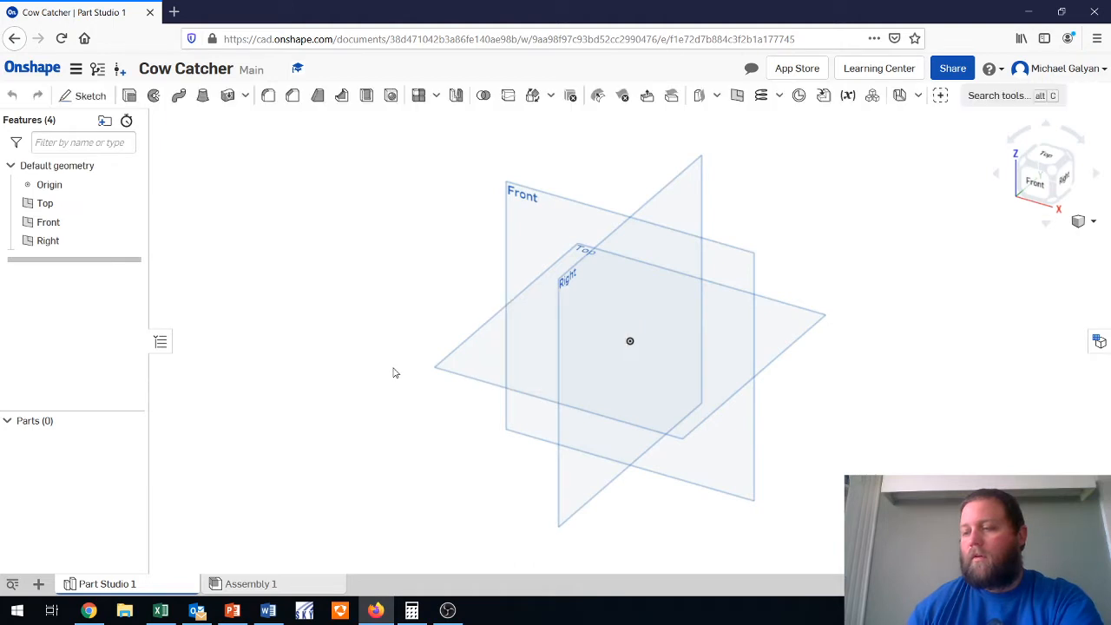
Start a new sketch on the Front plane and face it straight on.
{"action": "left_click", "coordinate": [87, 95]}
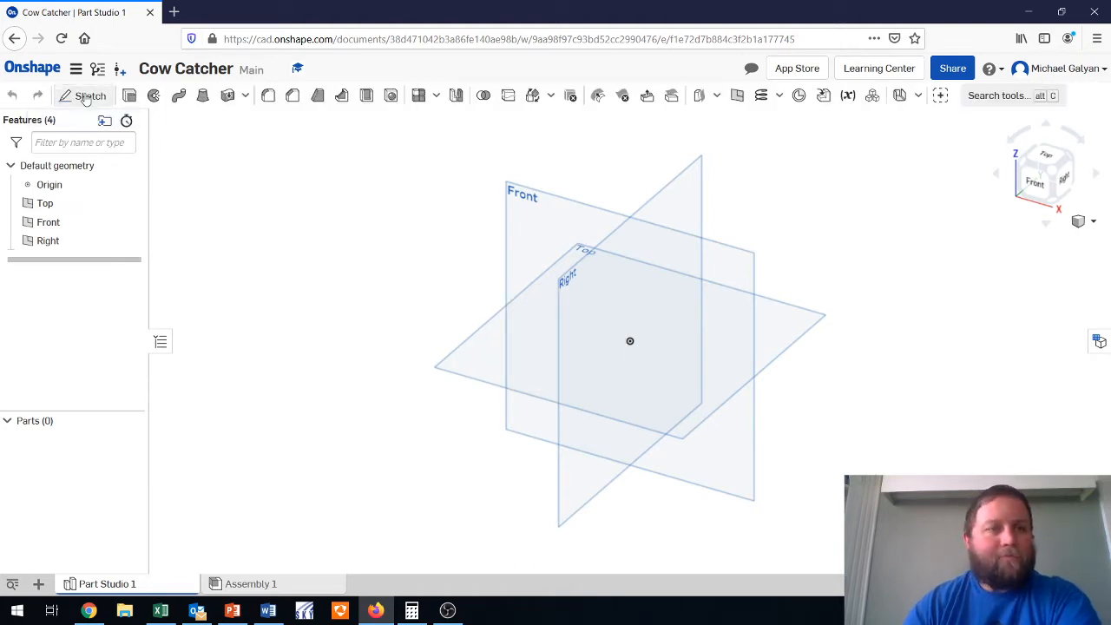
{"action": "left_click", "coordinate": [512, 197]}
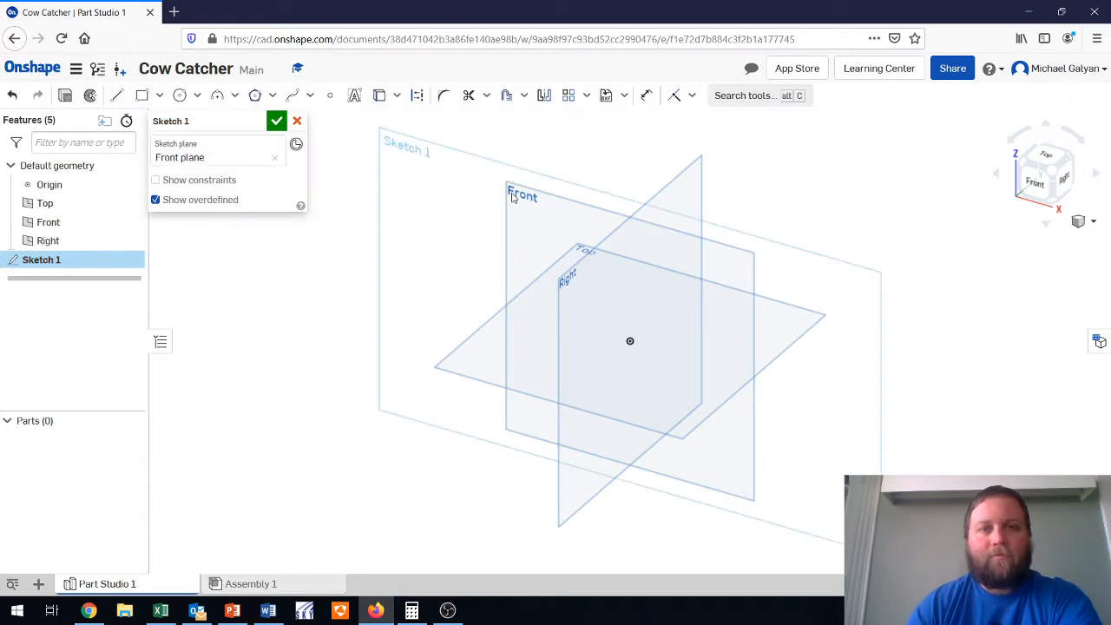
{"action": "left_click", "coordinate": [1038, 187]}
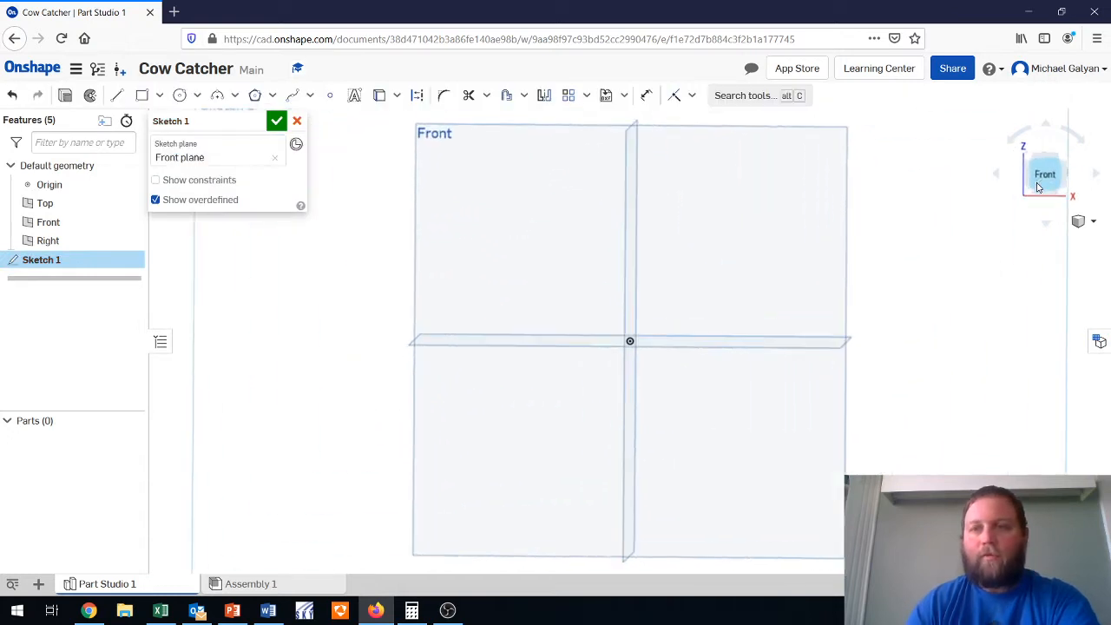
Check the part drawing, then sketch a closed house-shaped five-line profile with a base about 2.63 in wide through the origin and its peak above the origin.
{"action": "left_click", "coordinate": [90, 611]}
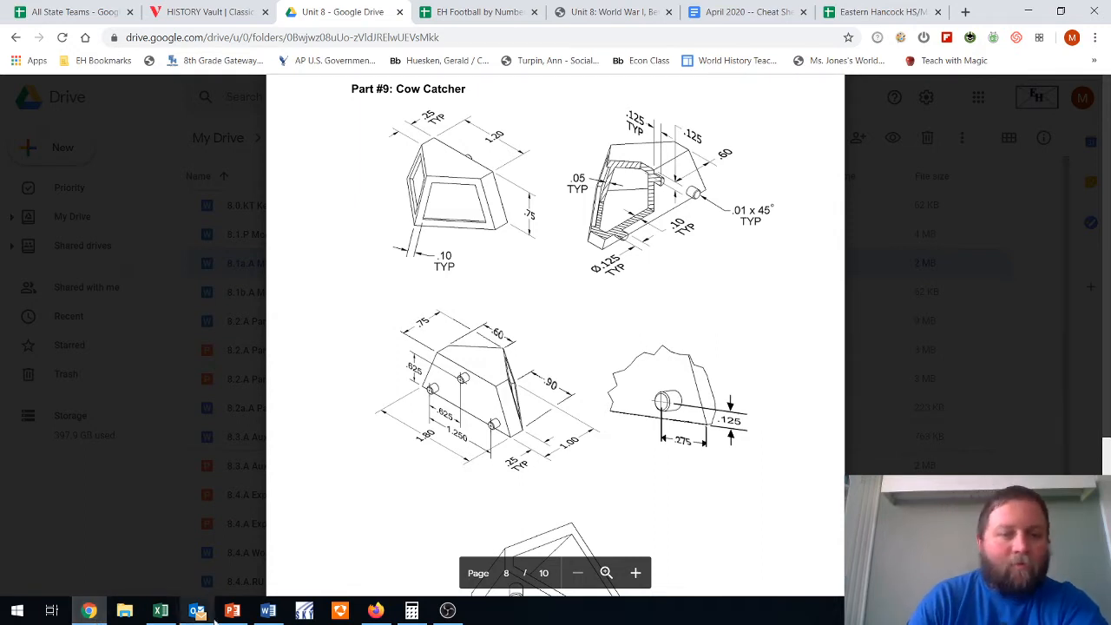
{"action": "left_click", "coordinate": [373, 542]}
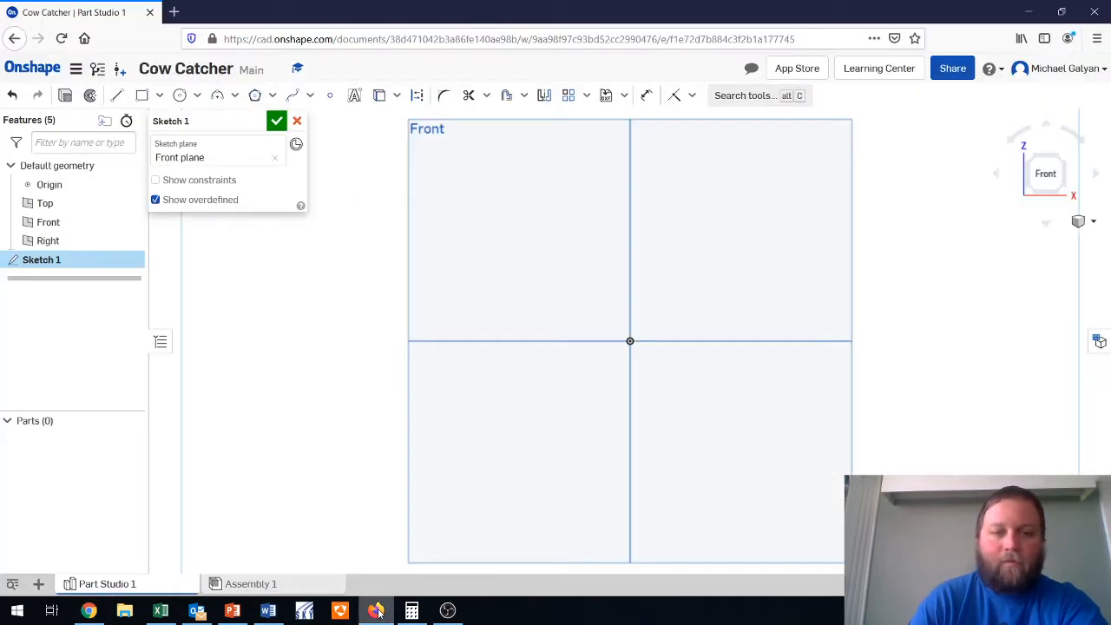
{"action": "left_click", "coordinate": [117, 95]}
{"action": "left_click", "coordinate": [541, 340]}
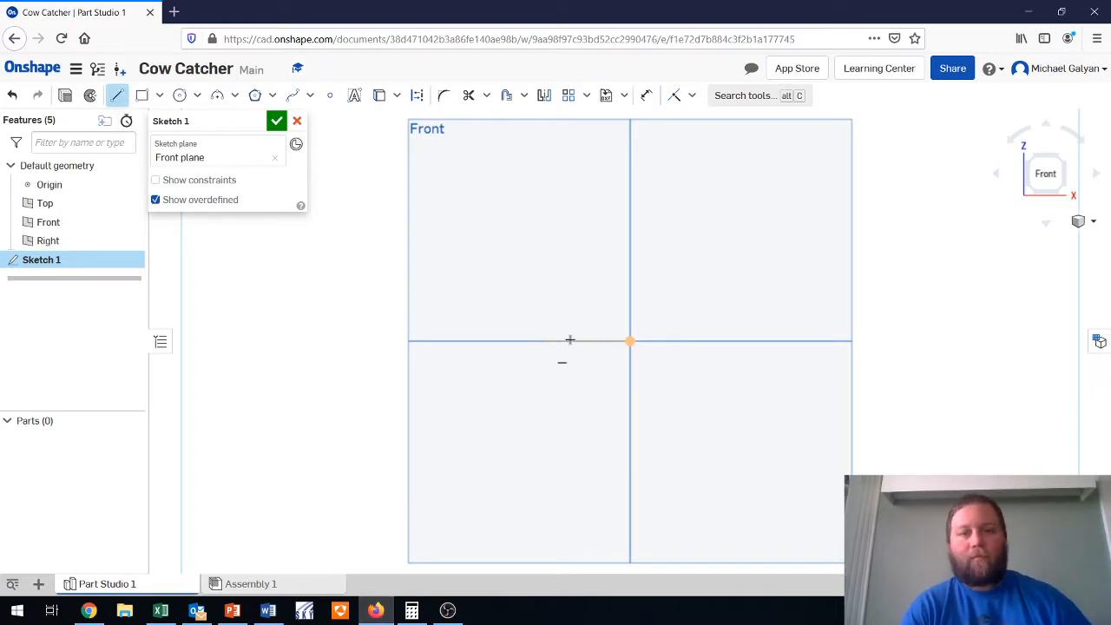
{"action": "left_click", "coordinate": [735, 340]}
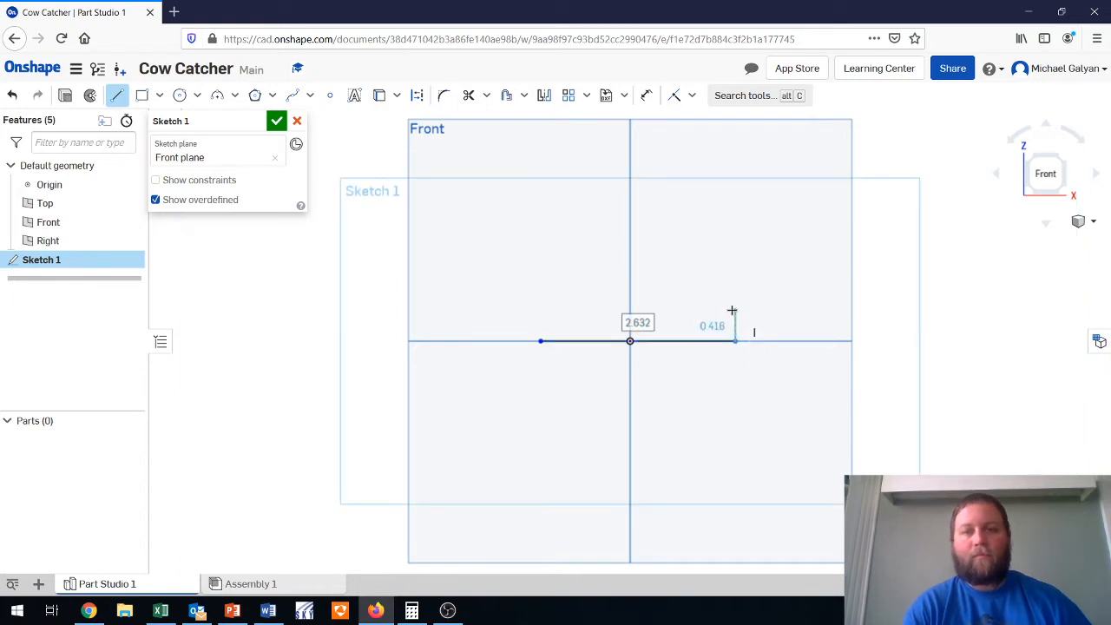
{"action": "left_click", "coordinate": [733, 310]}
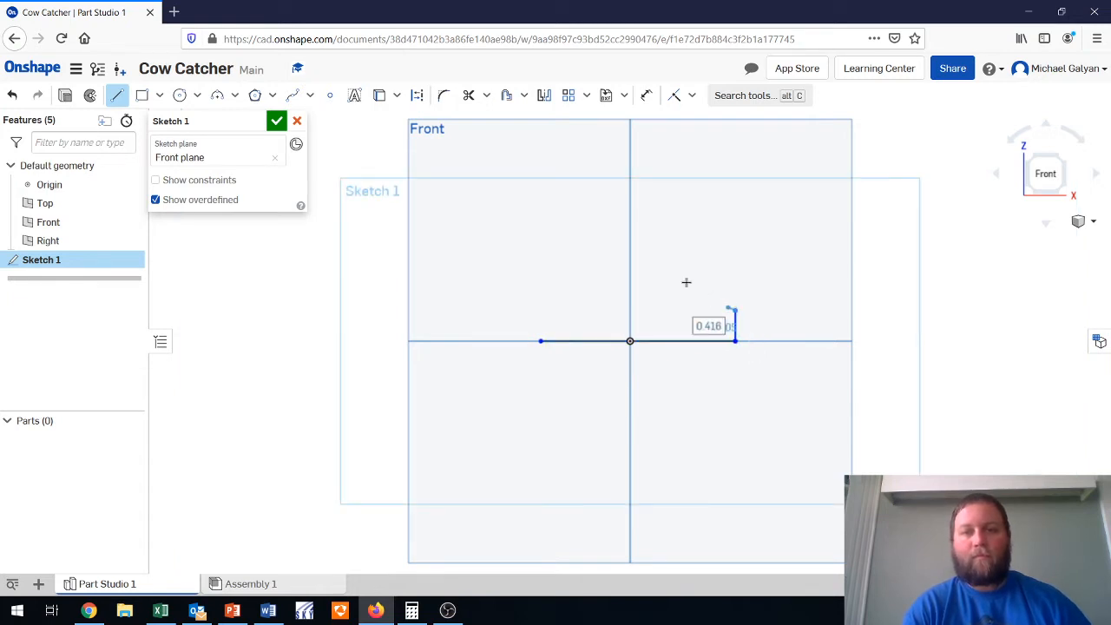
{"action": "left_click", "coordinate": [631, 256]}
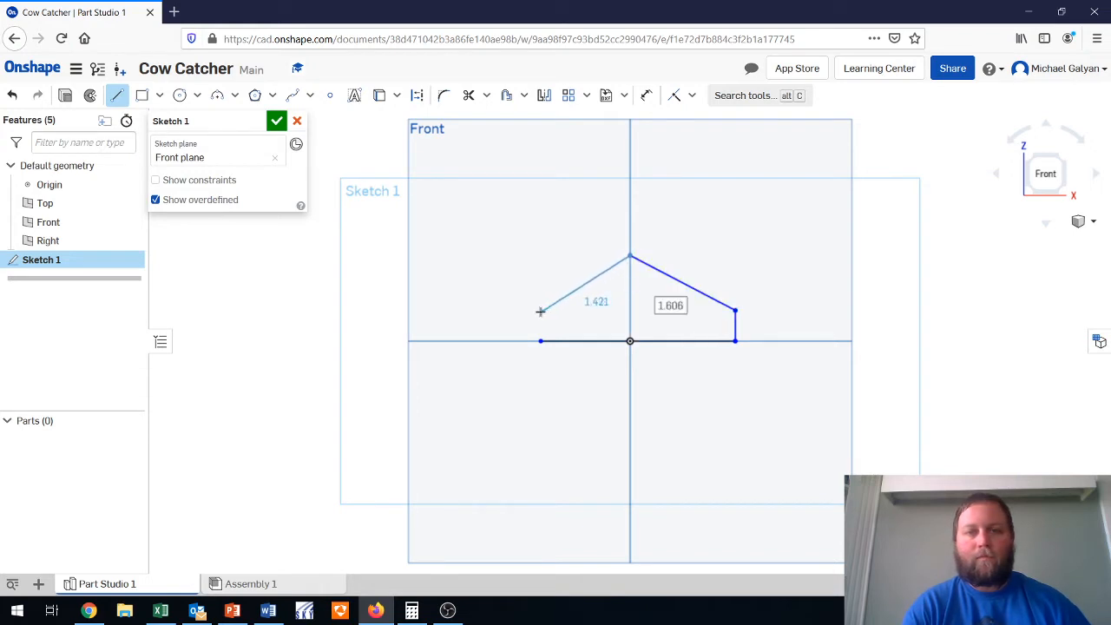
{"action": "left_click", "coordinate": [540, 311]}
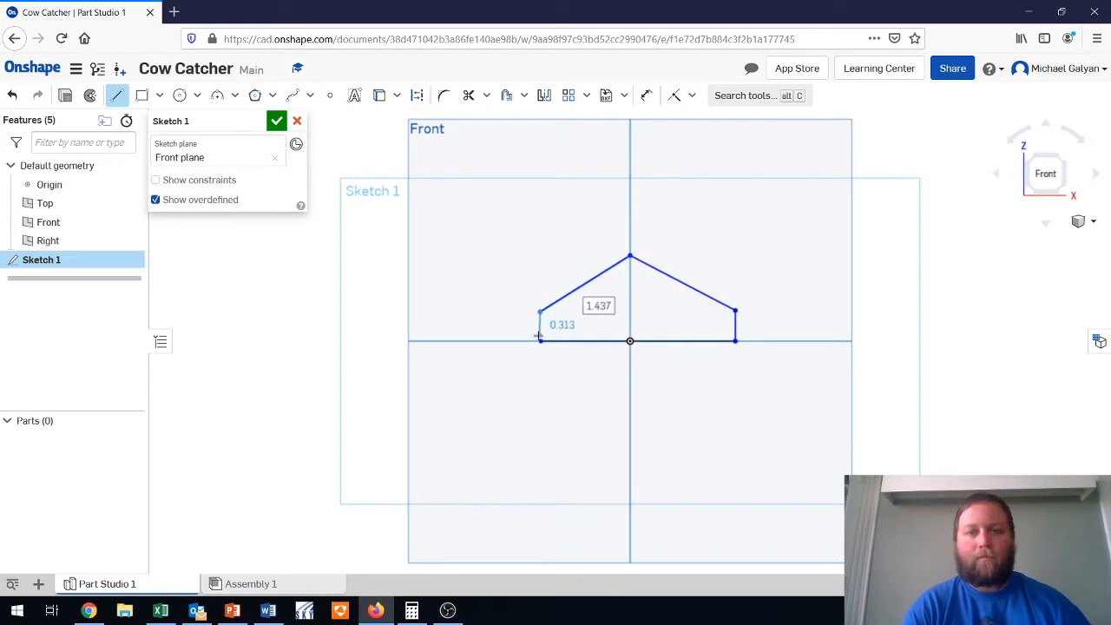
{"action": "left_click", "coordinate": [540, 340]}
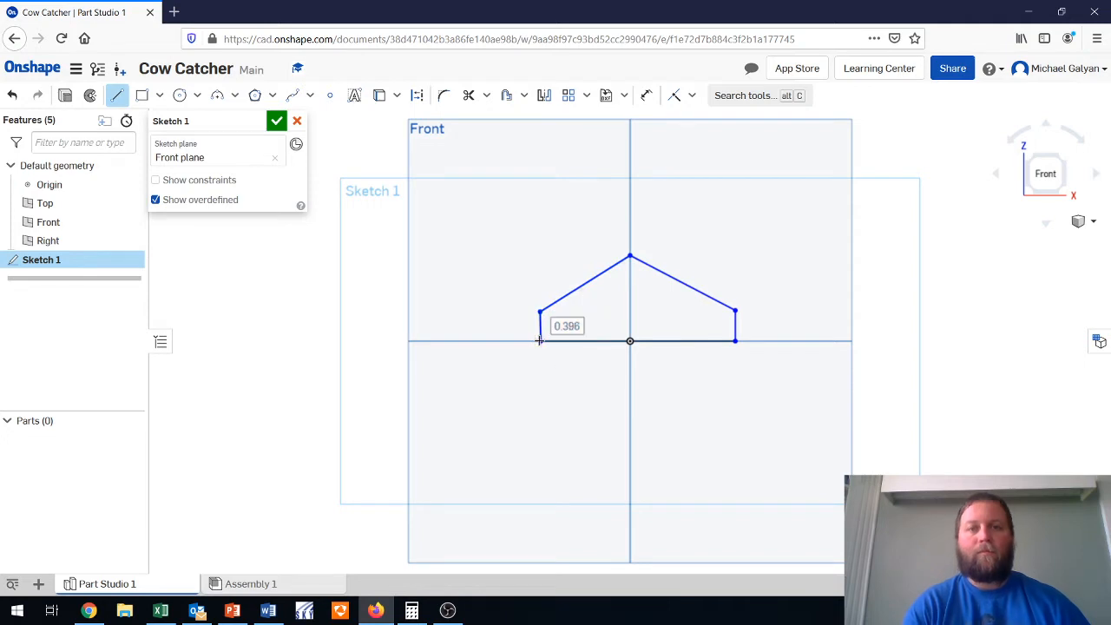
{"action": "right_click", "coordinate": [558, 387]}
{"action": "left_click", "coordinate": [592, 396]}
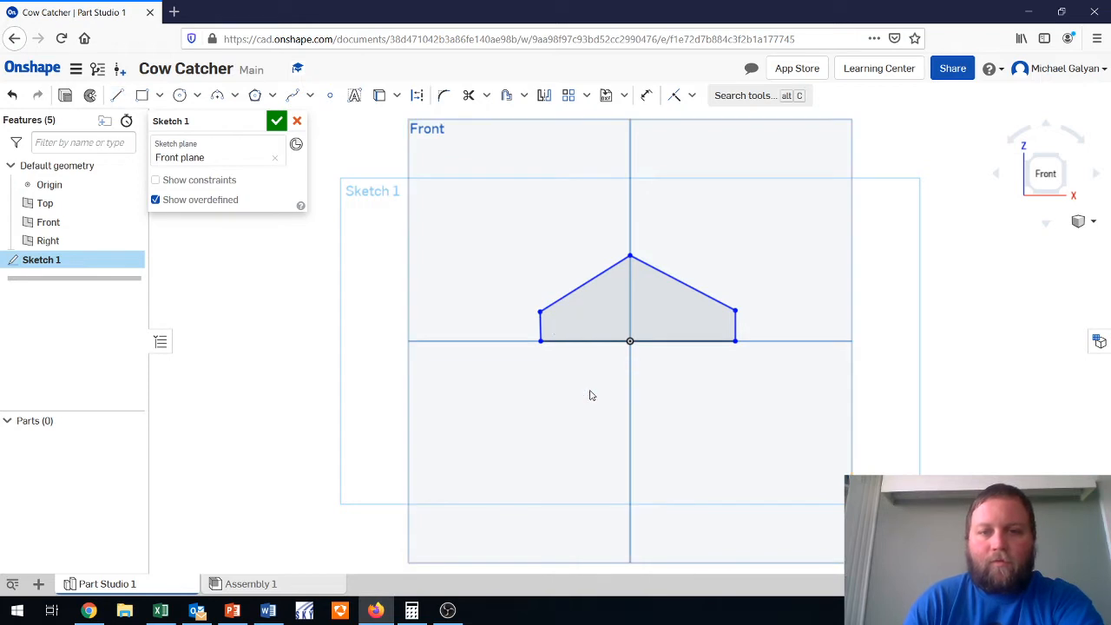
Dimension the profile's base line and set its length to 1.8 in.
{"action": "left_click", "coordinate": [725, 97]}
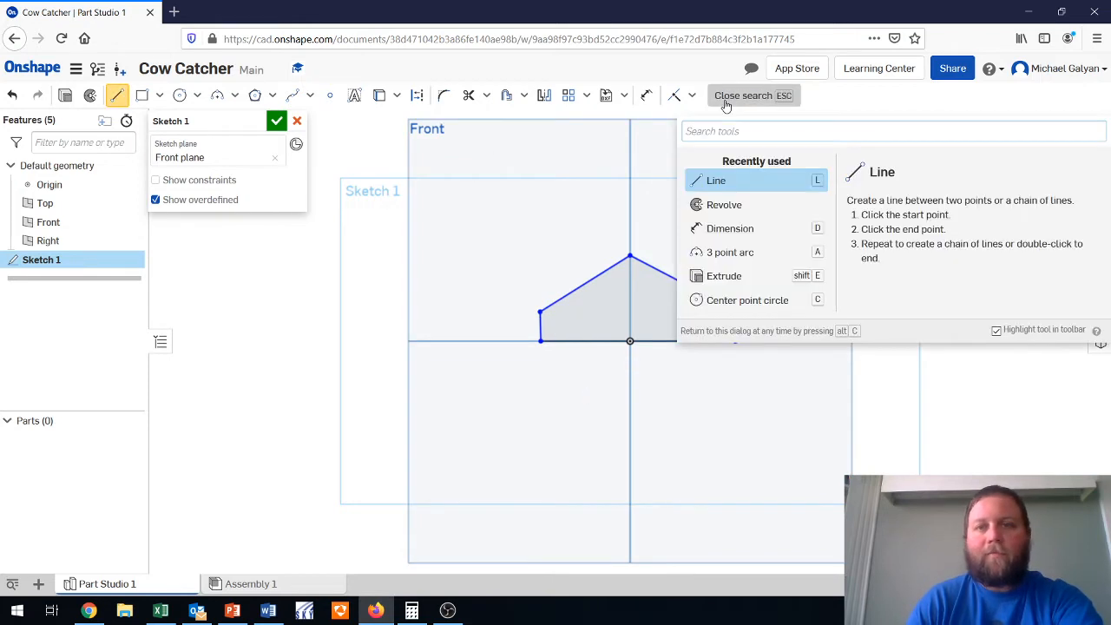
{"action": "left_click", "coordinate": [720, 227]}
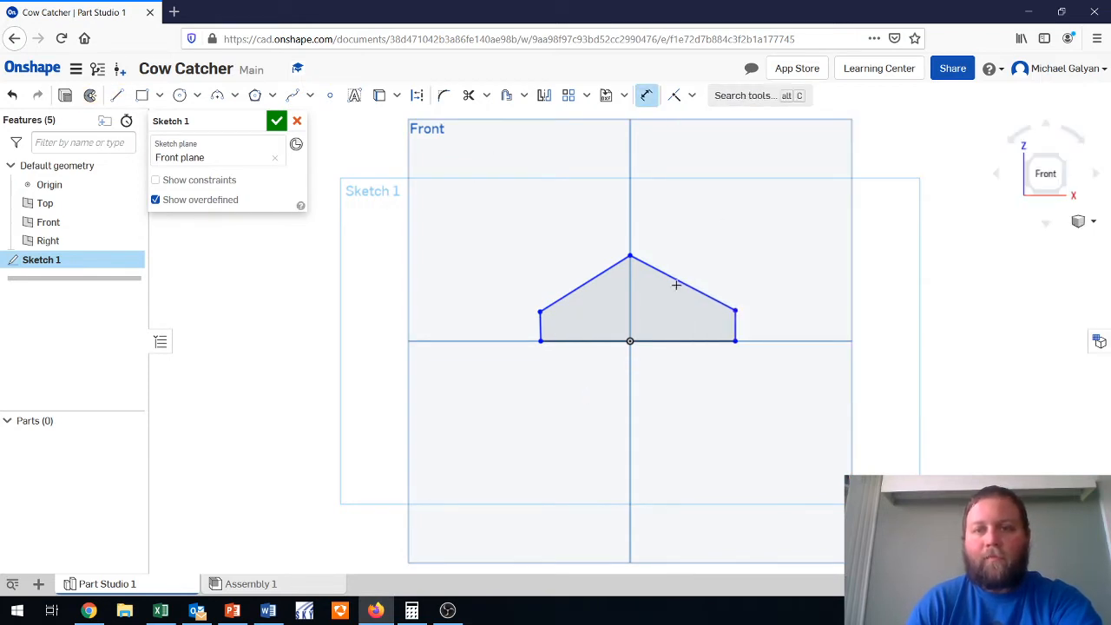
{"action": "left_click", "coordinate": [603, 343]}
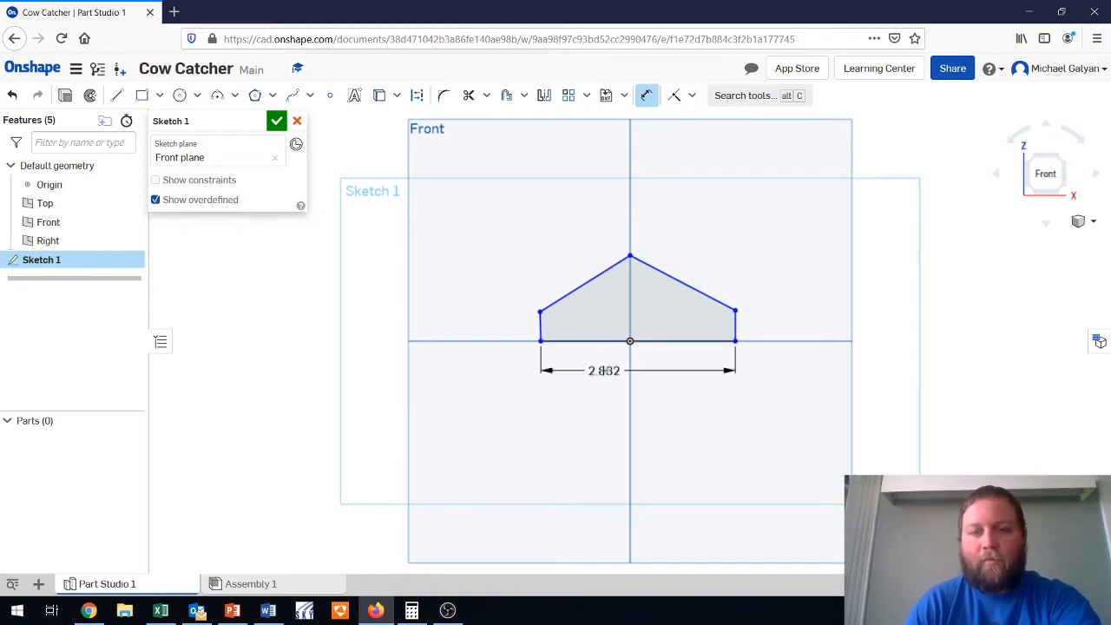
{"action": "left_click", "coordinate": [603, 371]}
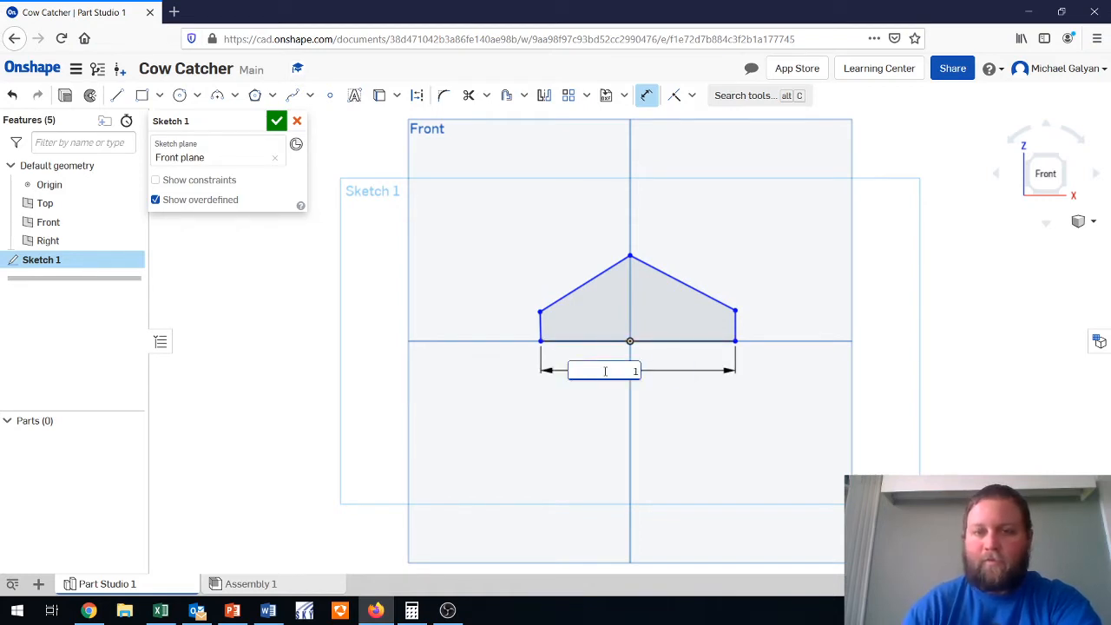
{"action": "type", "text": "1.8"}
{"action": "key", "text": "Return"}
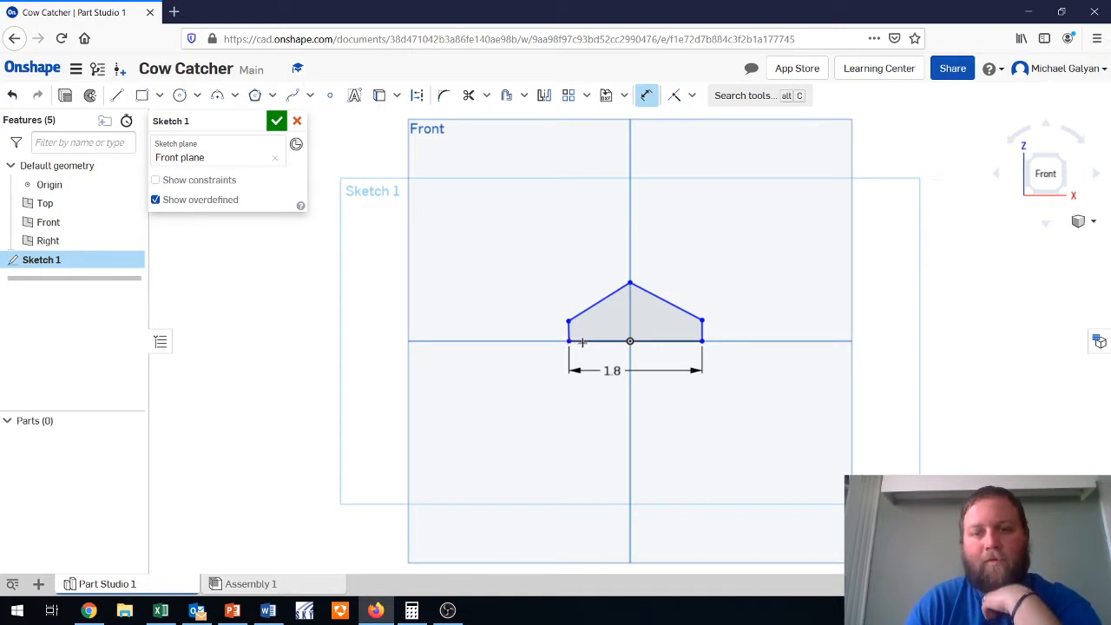
Center the base on the origin by dimensioning the left edge 0.9 in from it.
{"action": "left_click", "coordinate": [631, 342]}
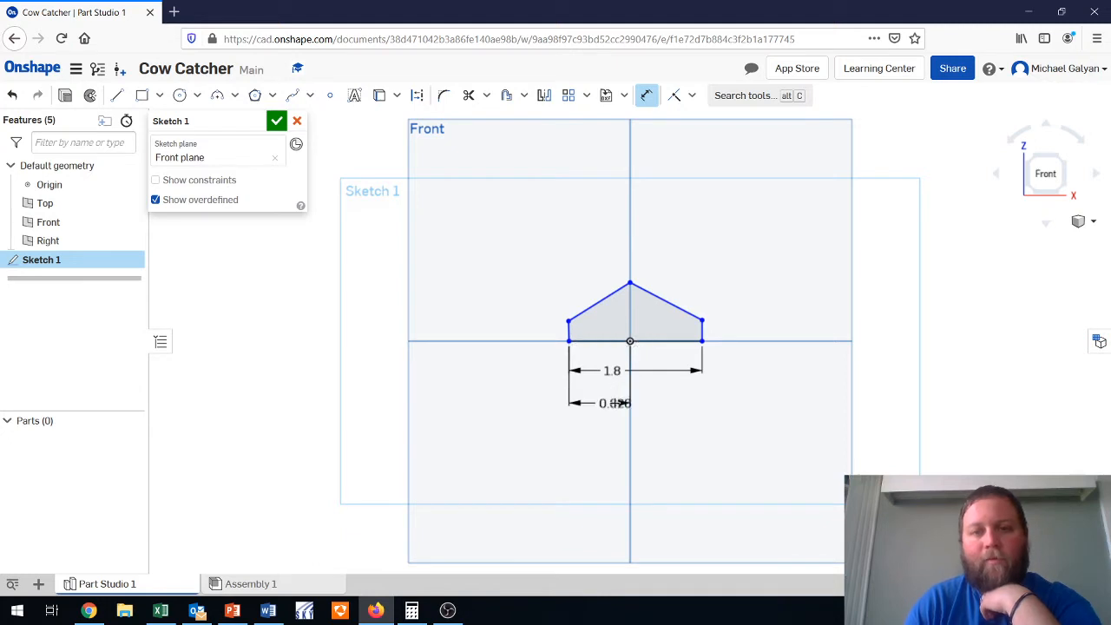
{"action": "left_click", "coordinate": [618, 404]}
{"action": "type", "text": "0.9"}
{"action": "key", "text": "Return"}
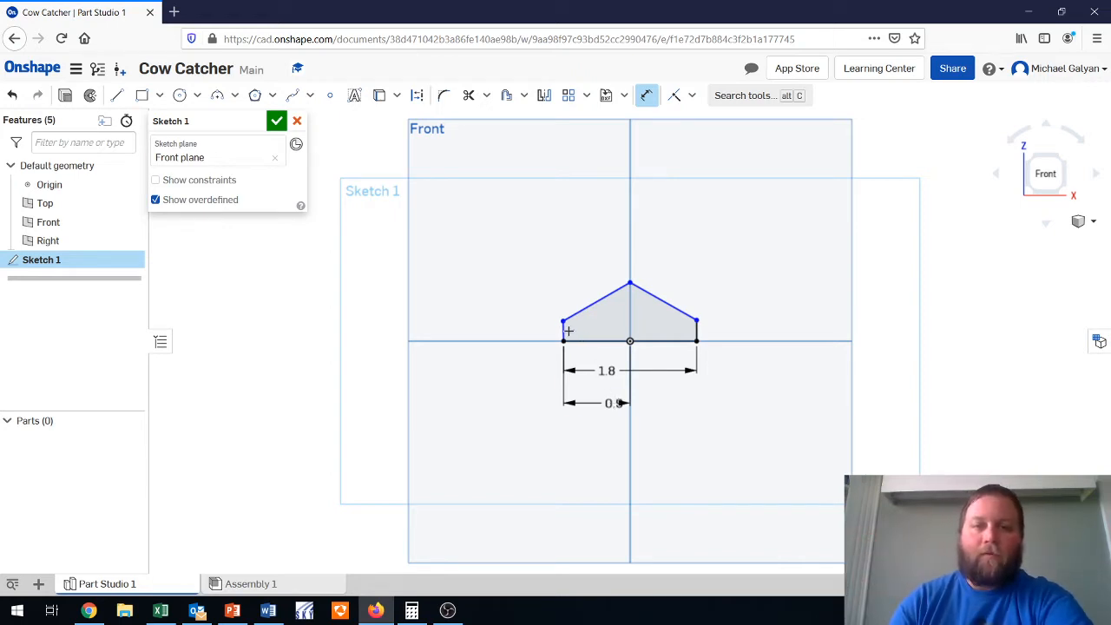
Dimension the profile's right vertical edge and set its height to 0.25 in.
{"action": "left_click", "coordinate": [696, 330]}
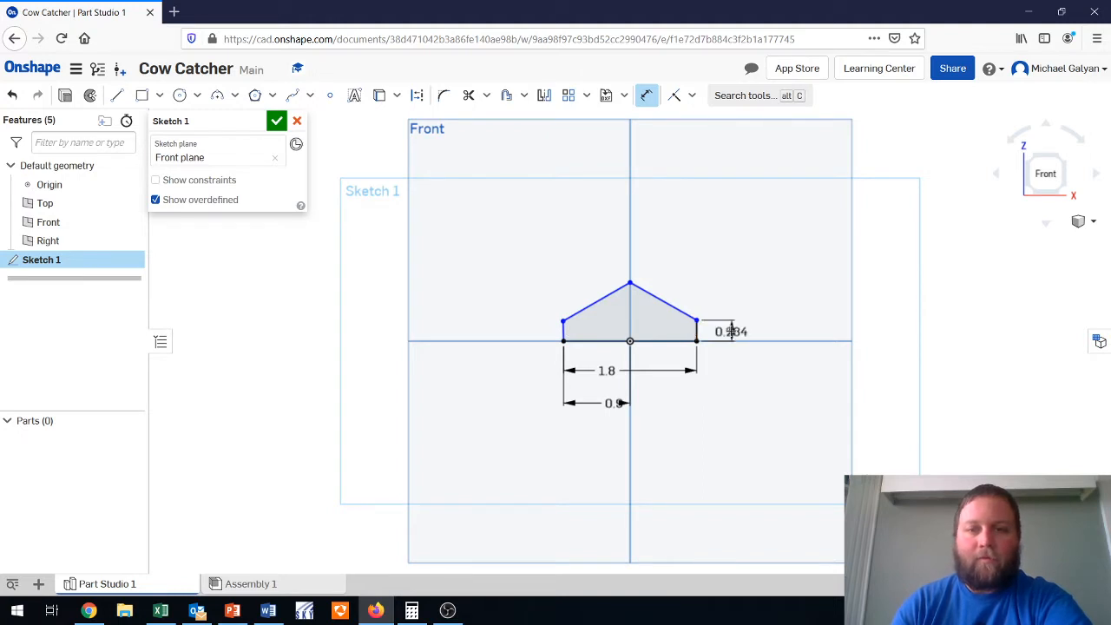
{"action": "left_click", "coordinate": [731, 332]}
{"action": "type", "text": "1"}
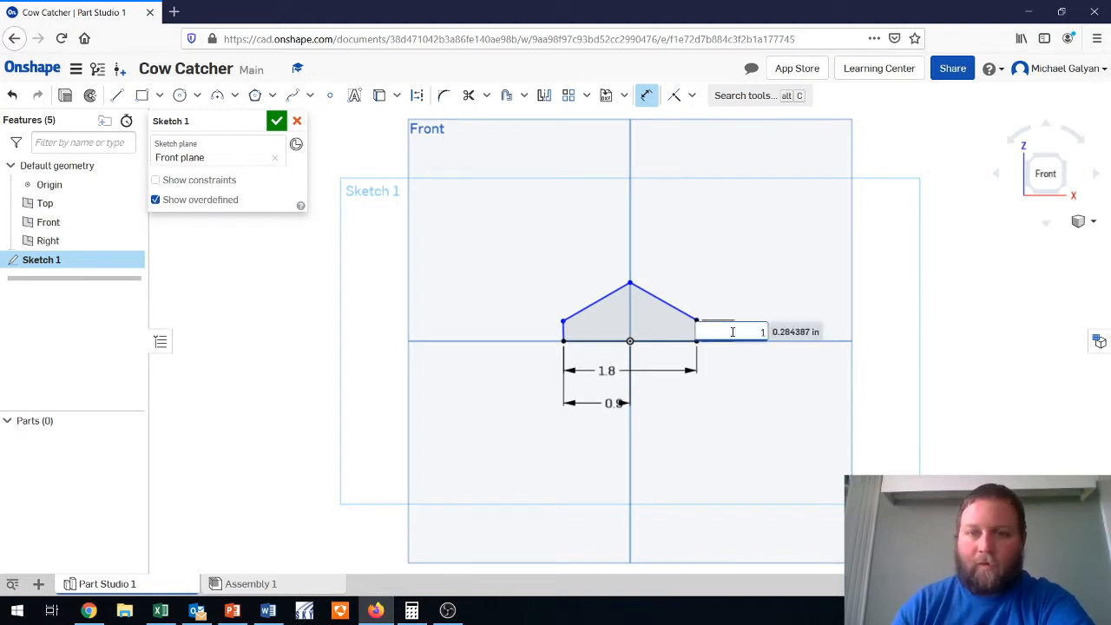
{"action": "key", "text": "Return"}
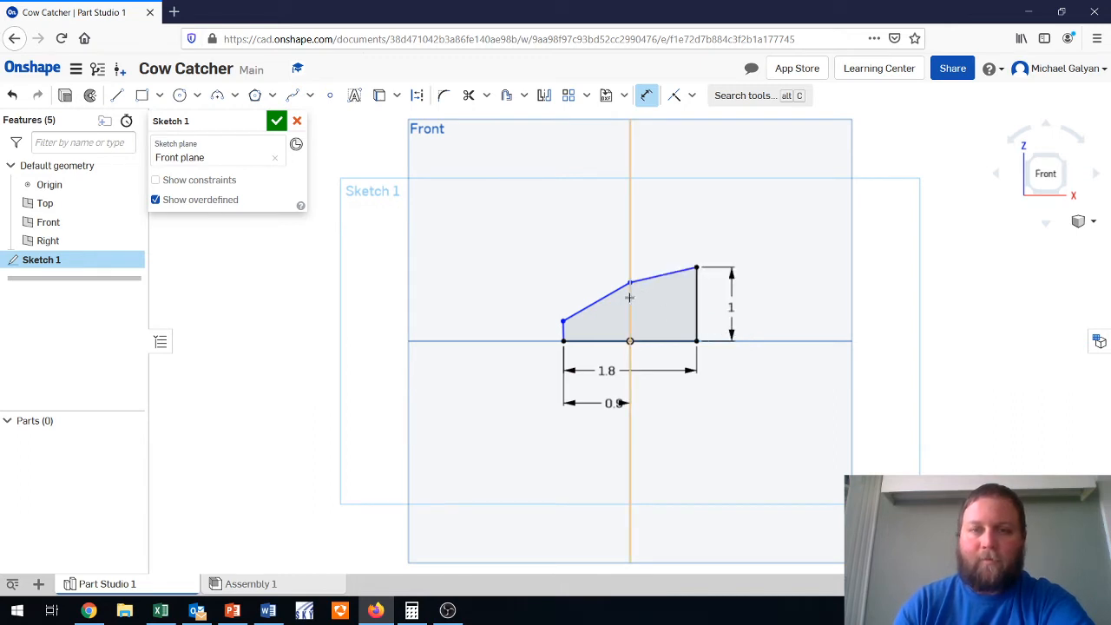
{"action": "double_click", "coordinate": [732, 311]}
{"action": "type", "text": ".25"}
{"action": "key", "text": "Return"}
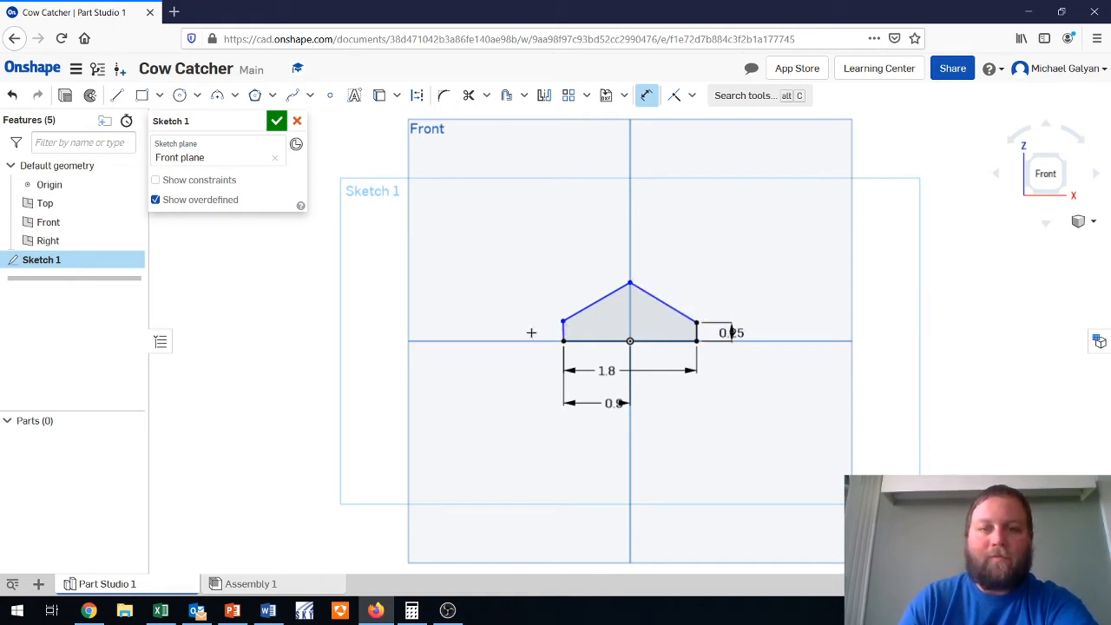
Dimension the profile's left vertical edge and set its height to 0.25 in.
{"action": "left_click", "coordinate": [525, 332]}
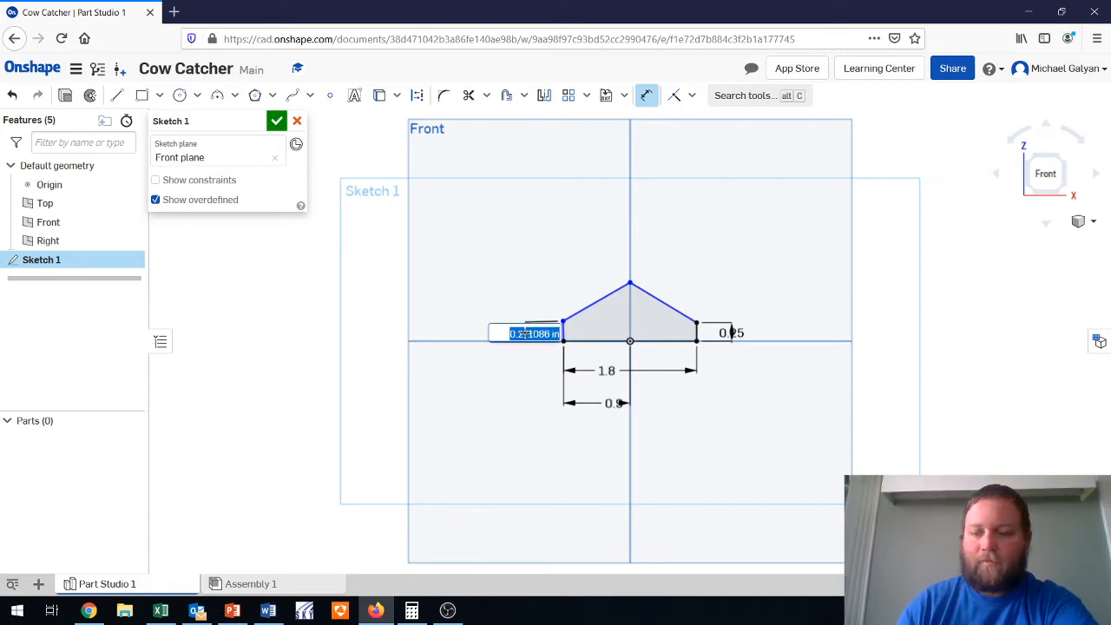
{"action": "key", "text": "BackSpace"}
{"action": "type", "text": ".25"}
{"action": "key", "text": "Return"}
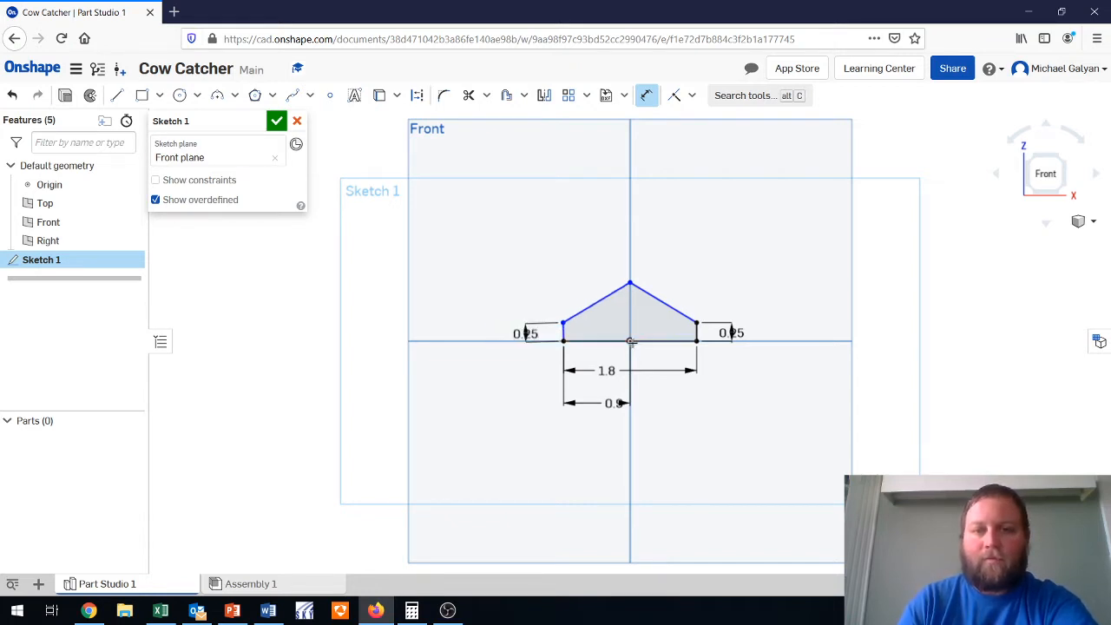
Dimension the vertical distance from the origin to the profile's peak and set it to 1 in.
{"action": "left_click", "coordinate": [630, 342]}
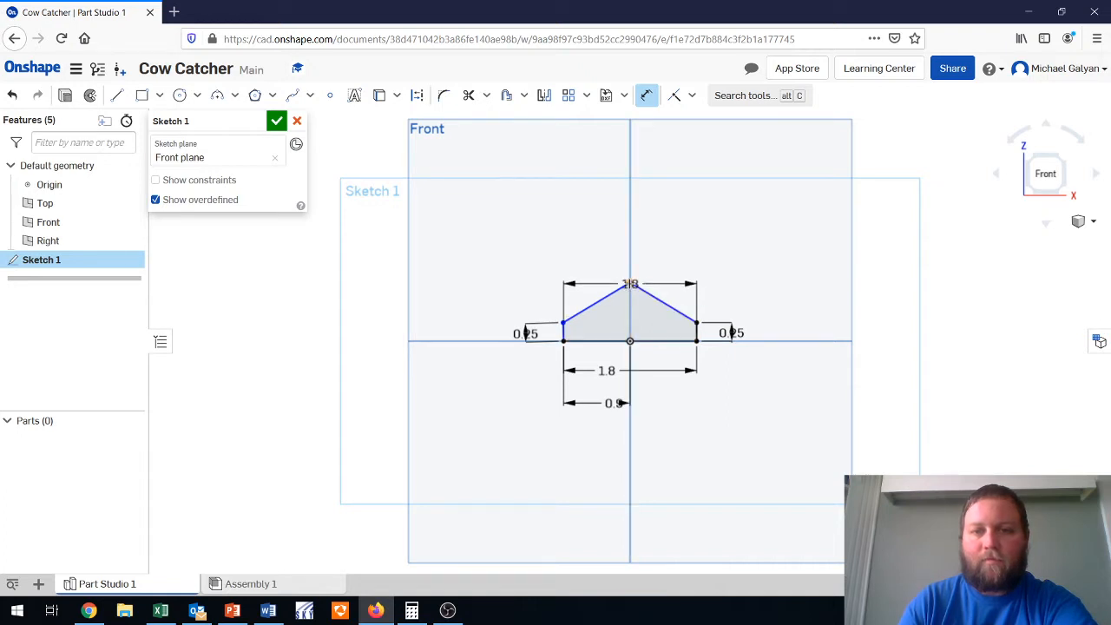
{"action": "left_click", "coordinate": [631, 285]}
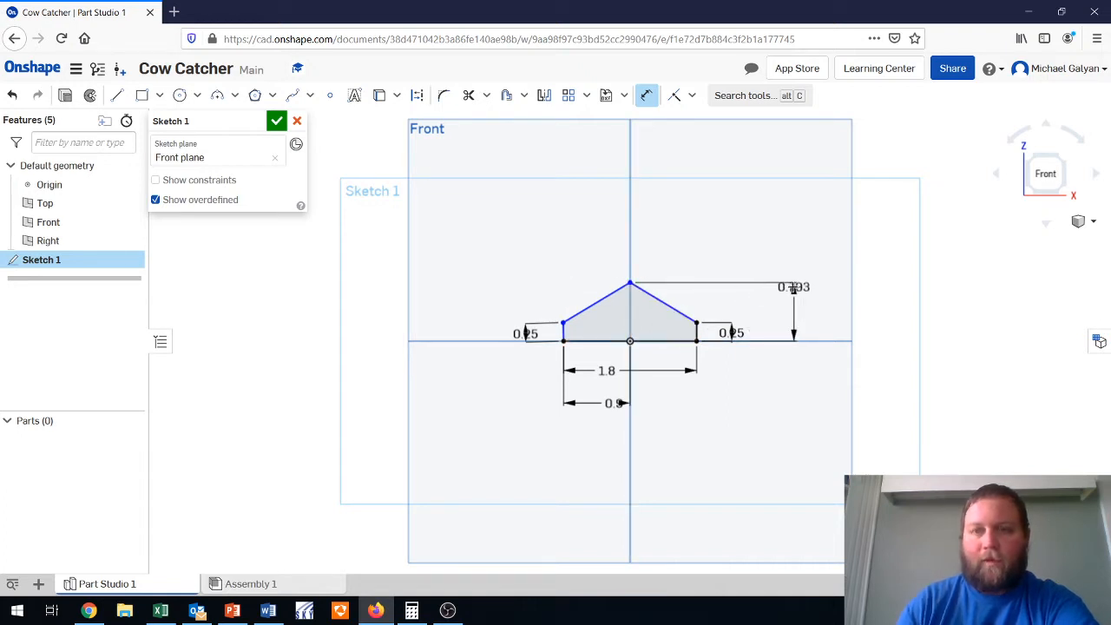
{"action": "left_click", "coordinate": [792, 289]}
{"action": "key", "text": "Return"}
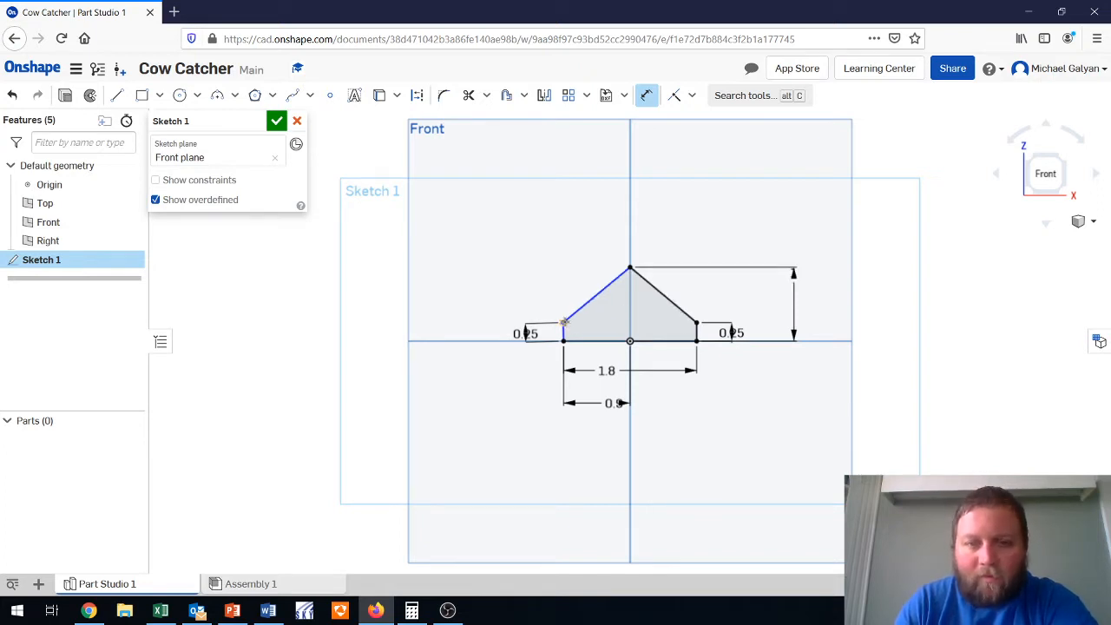
Dimension the distance between the upper corners of the two vertical edges and set it to 1.8 in.
{"action": "left_click", "coordinate": [696, 323]}
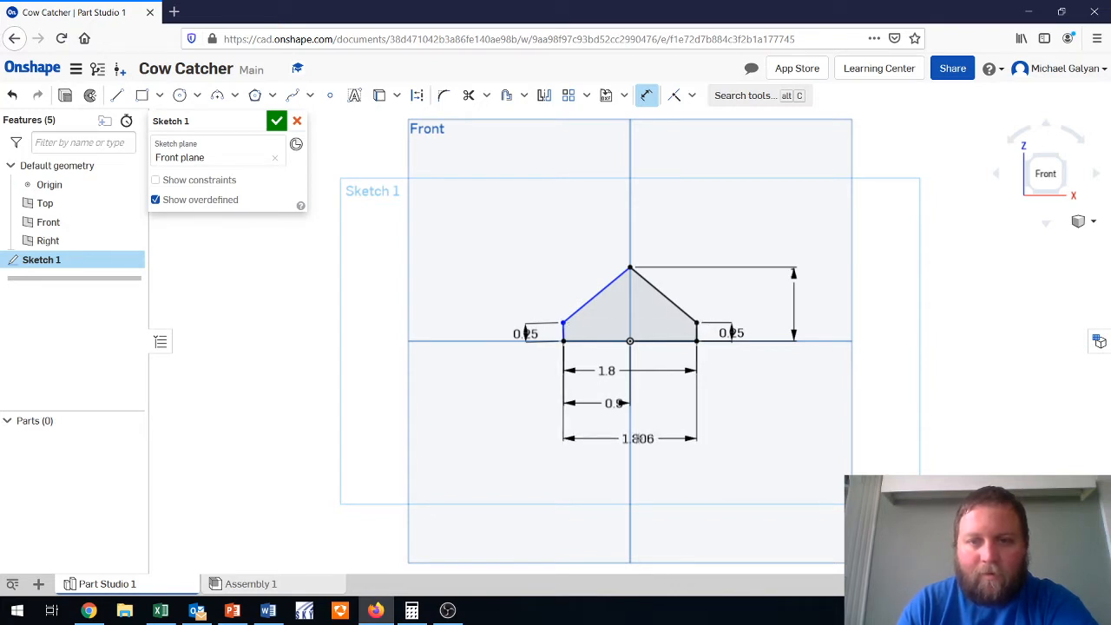
{"action": "left_click", "coordinate": [638, 439]}
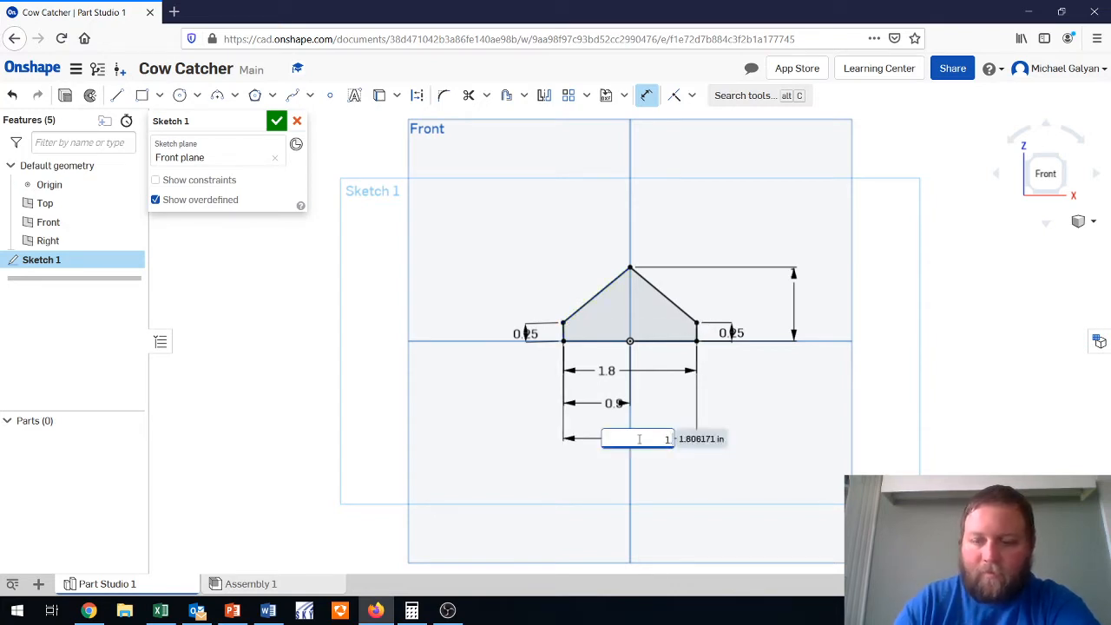
{"action": "key", "text": "Escape"}
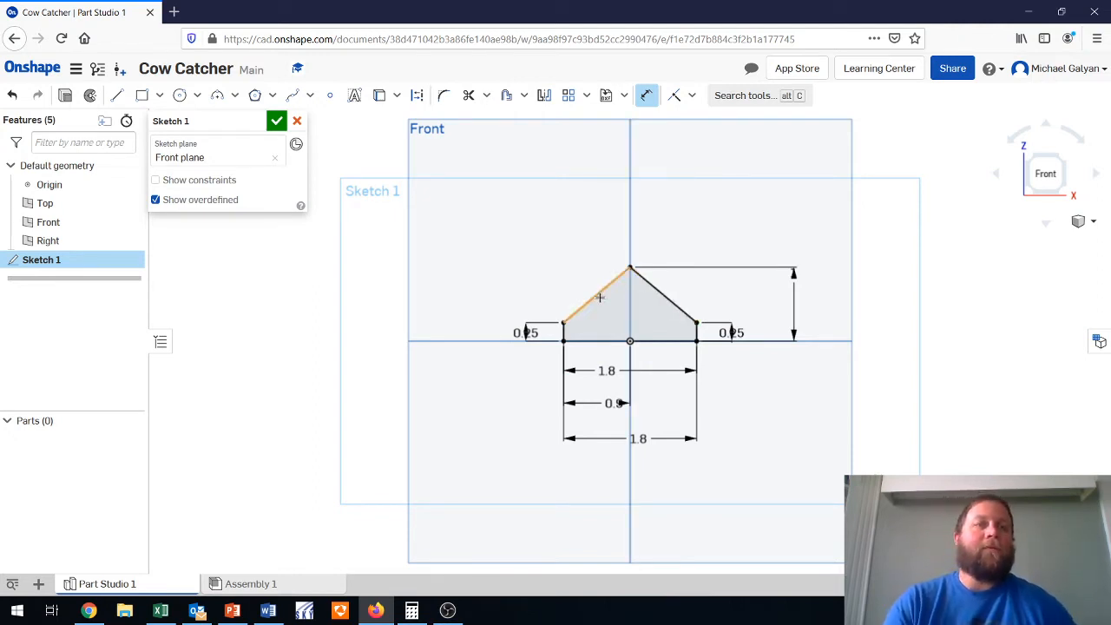
Finish the base profile sketch and create a plane offset 0.75 in from the Front plane, checking the distance against the reference drawing.
{"action": "left_click", "coordinate": [275, 122]}
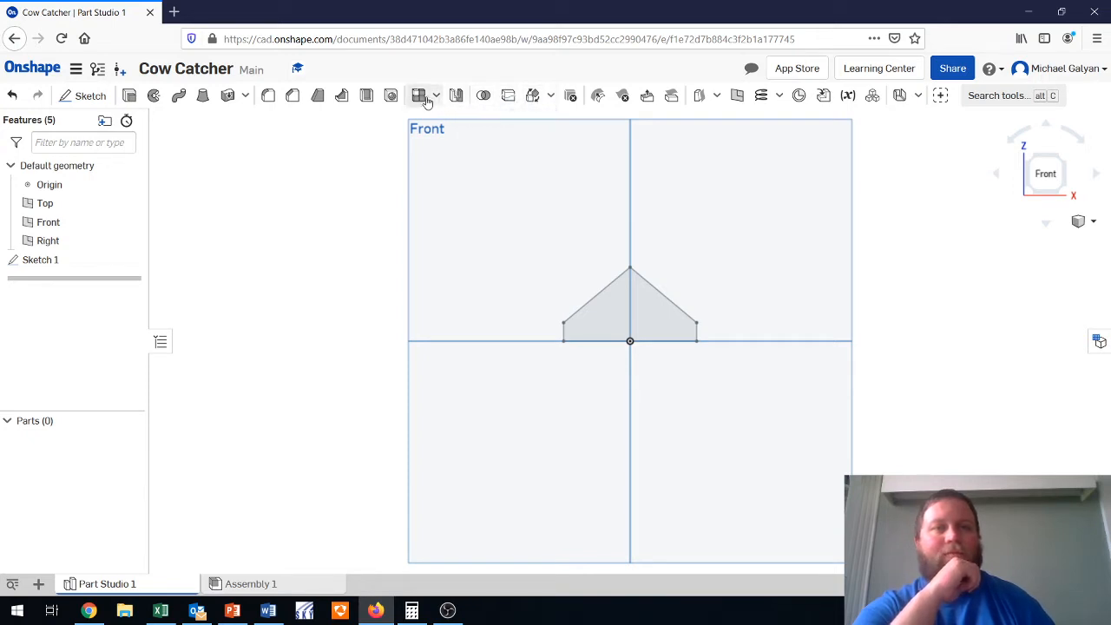
{"action": "left_click", "coordinate": [736, 96]}
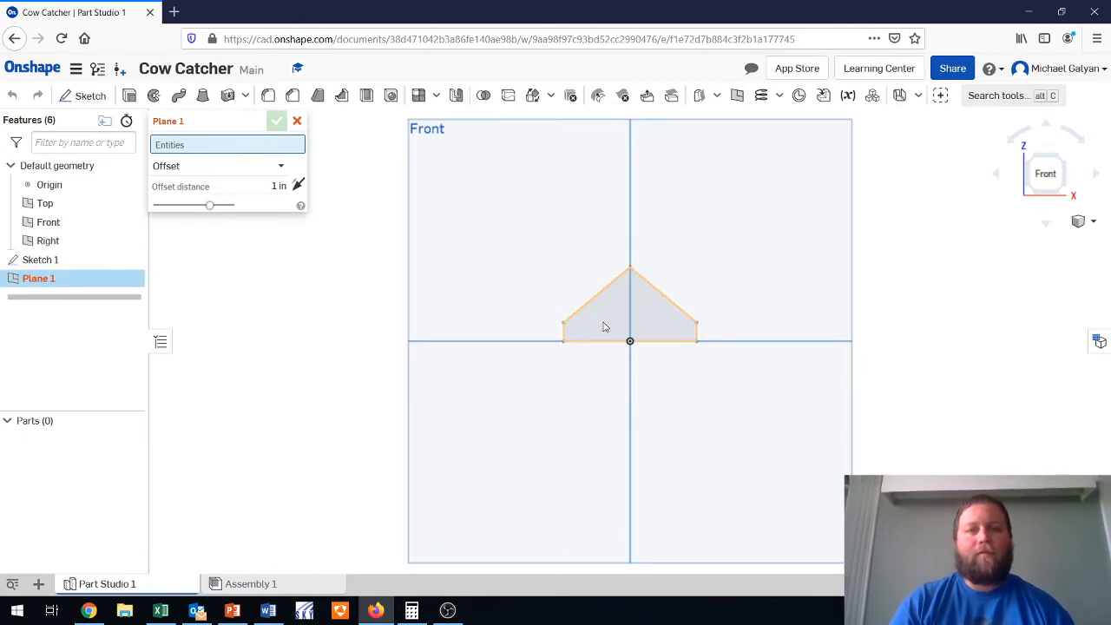
{"action": "left_click", "coordinate": [521, 141]}
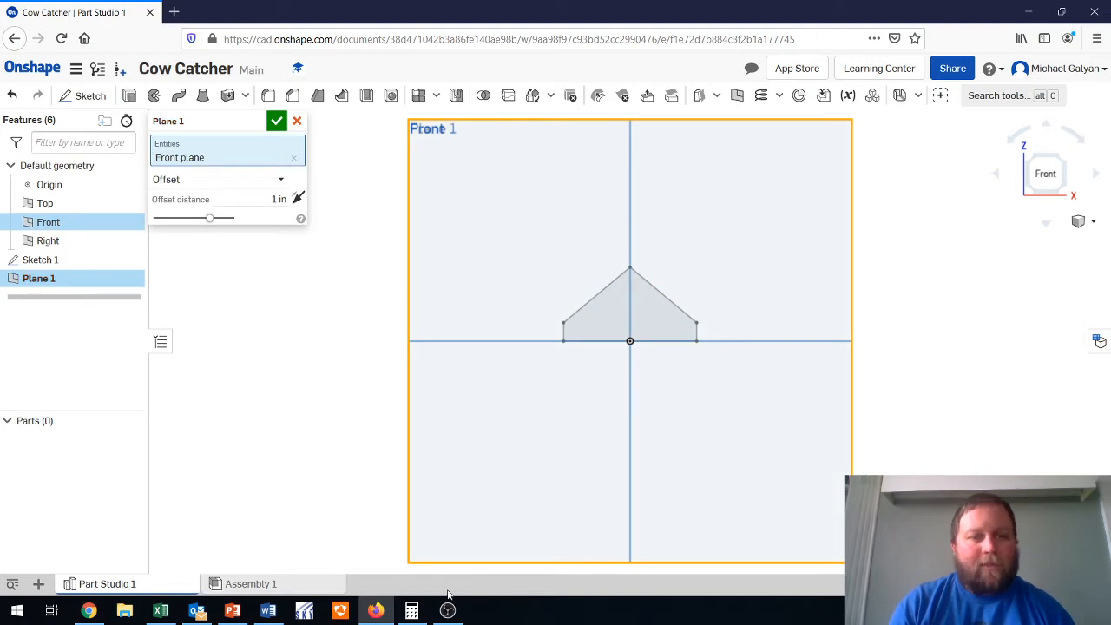
{"action": "left_click", "coordinate": [90, 611]}
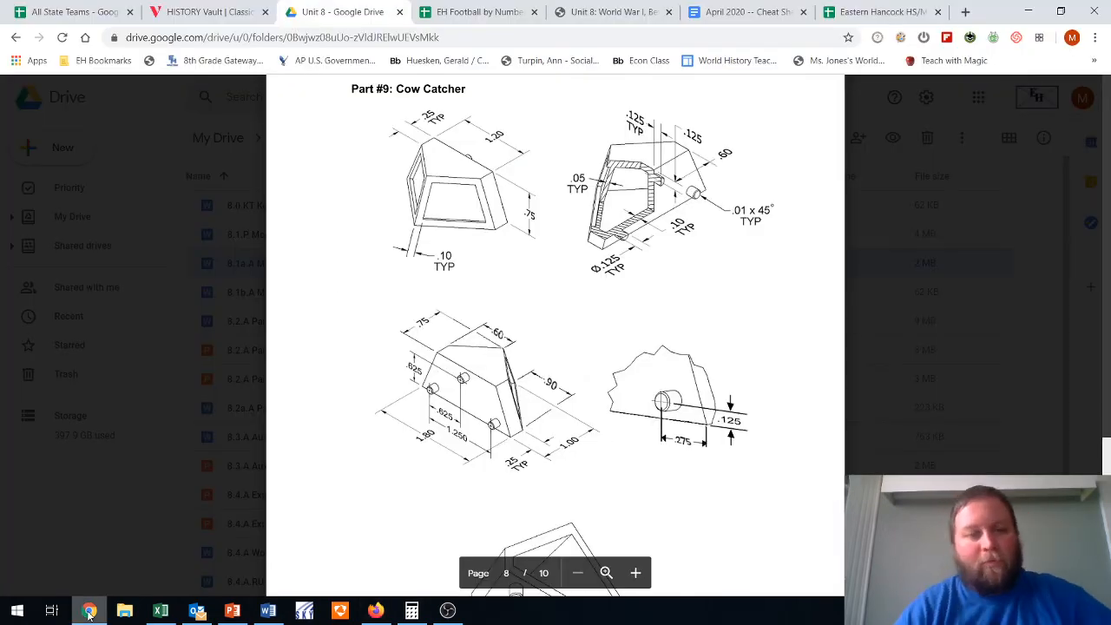
{"action": "left_click", "coordinate": [374, 611]}
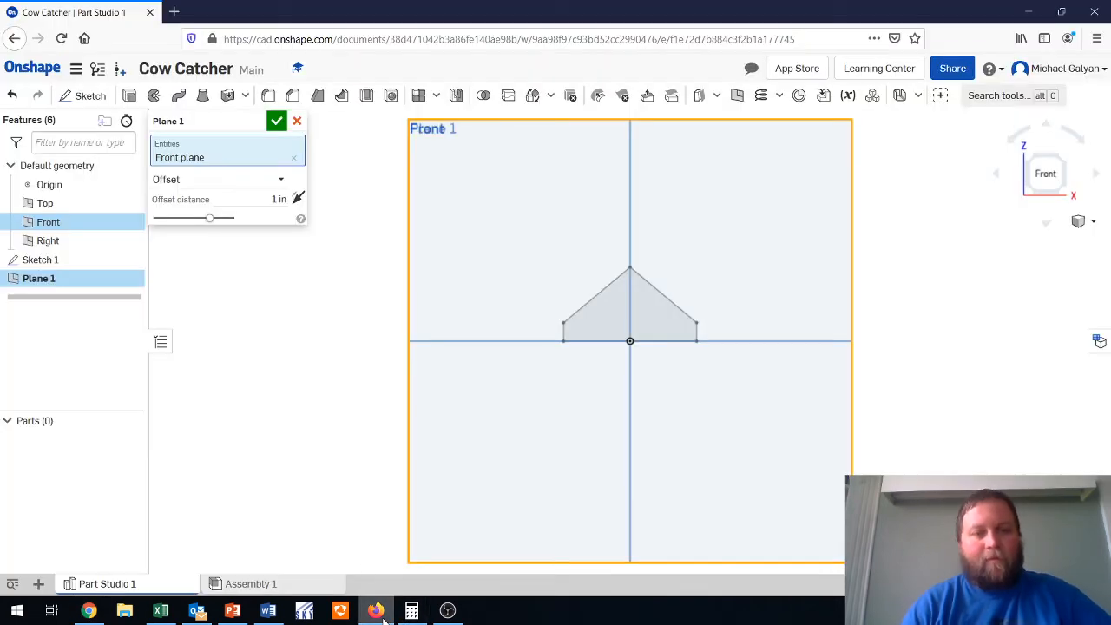
{"action": "left_click", "coordinate": [278, 199]}
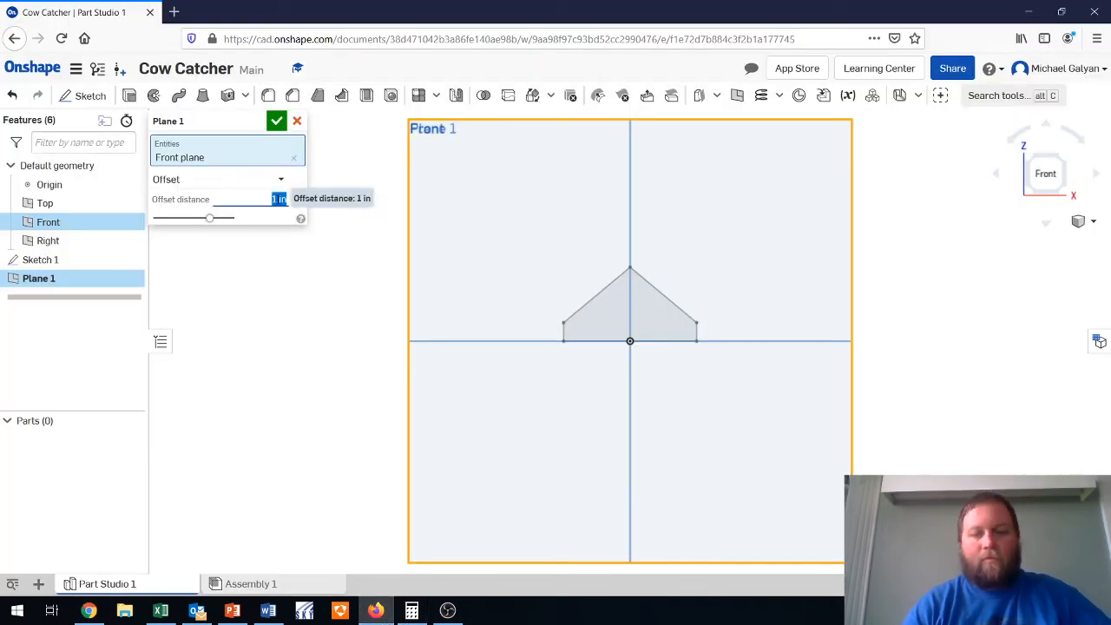
{"action": "key", "text": "BackSpace"}
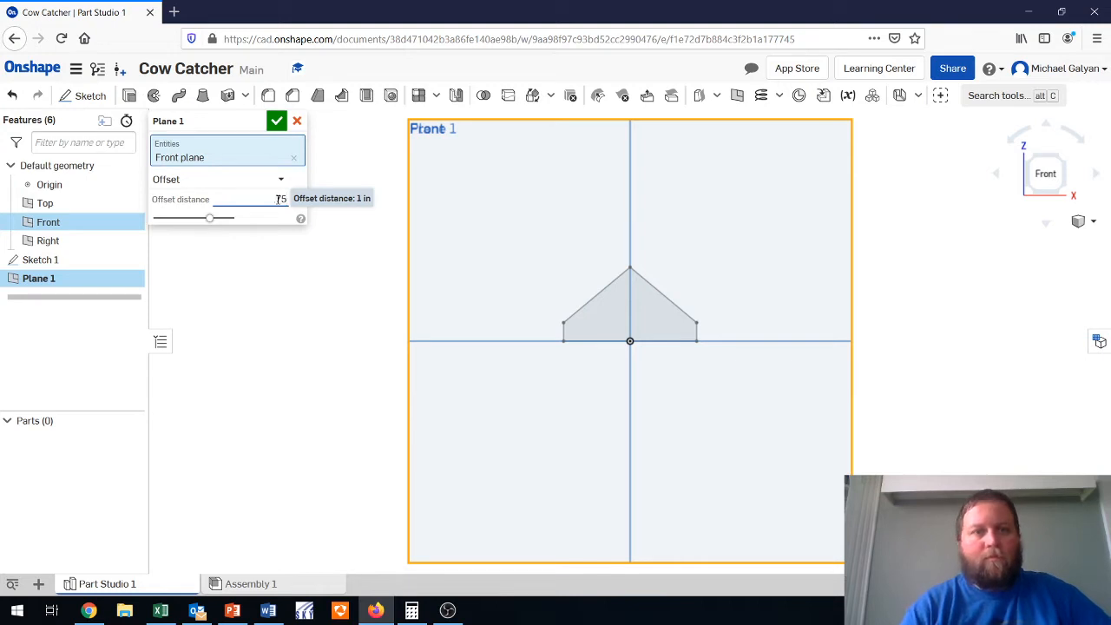
{"action": "left_click", "coordinate": [277, 122]}
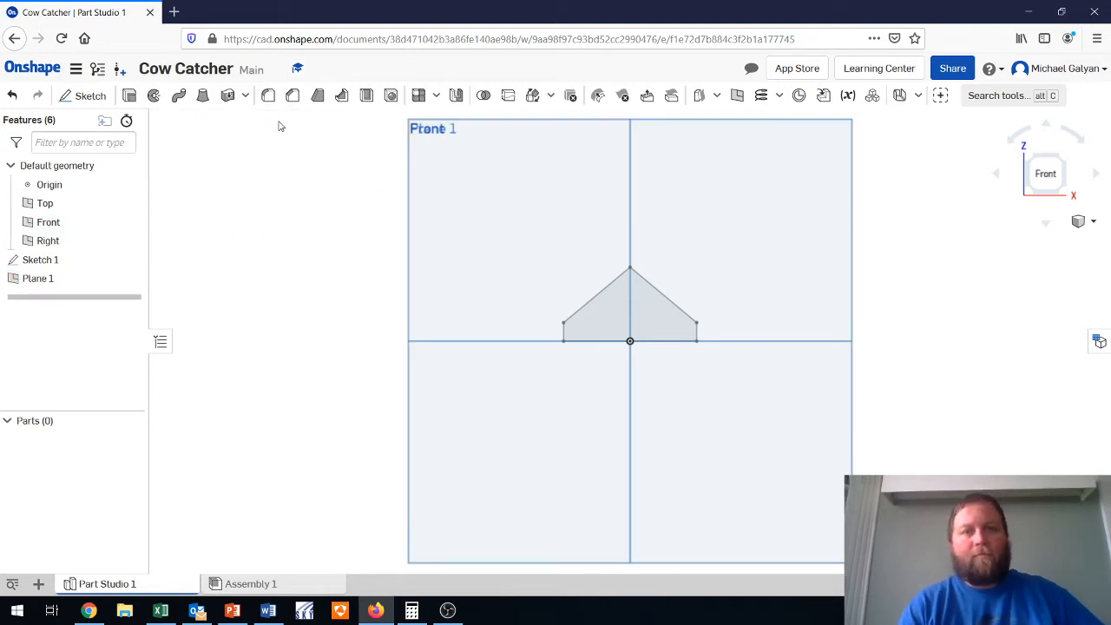
Start a new sketch on the offset plane, Plane 1, and face it from the front.
{"action": "left_click", "coordinate": [1066, 193]}
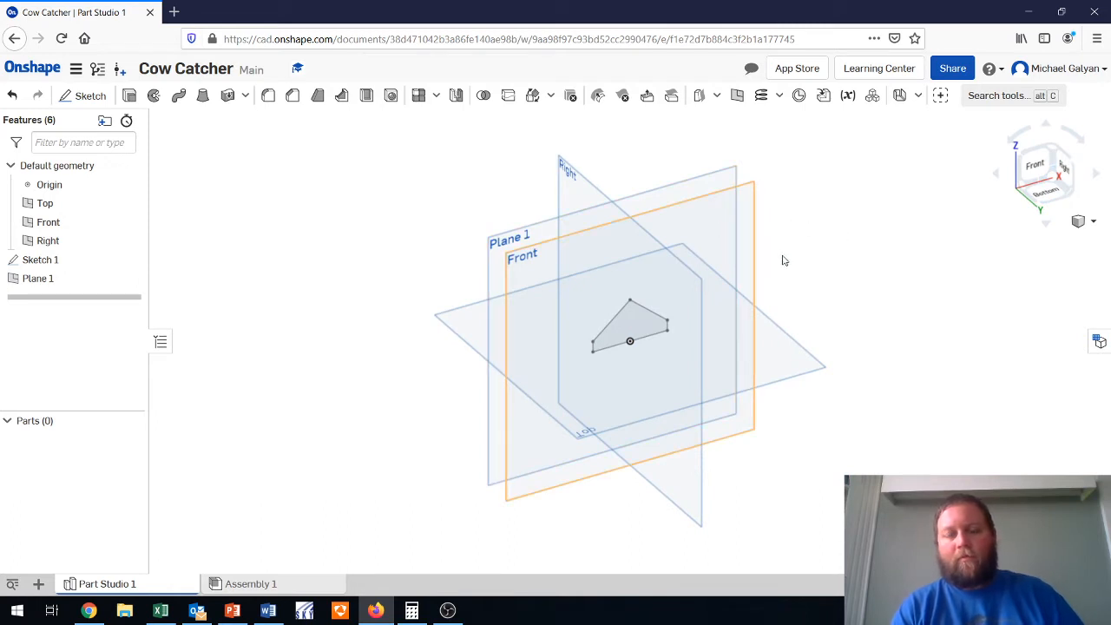
{"action": "left_click", "coordinate": [1066, 170]}
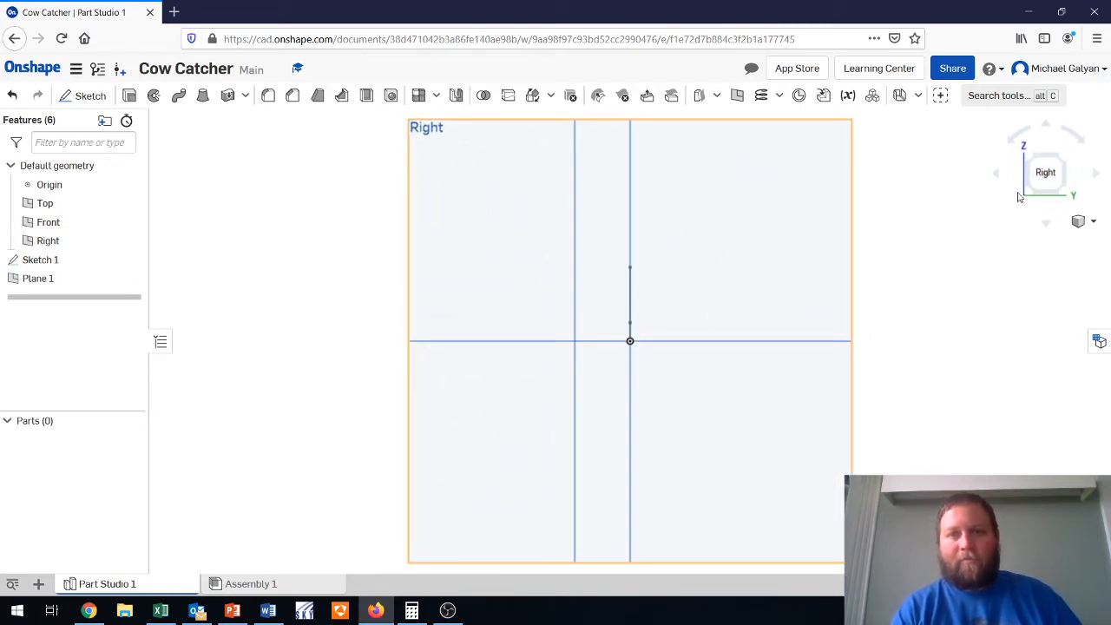
{"action": "left_click", "coordinate": [1033, 162]}
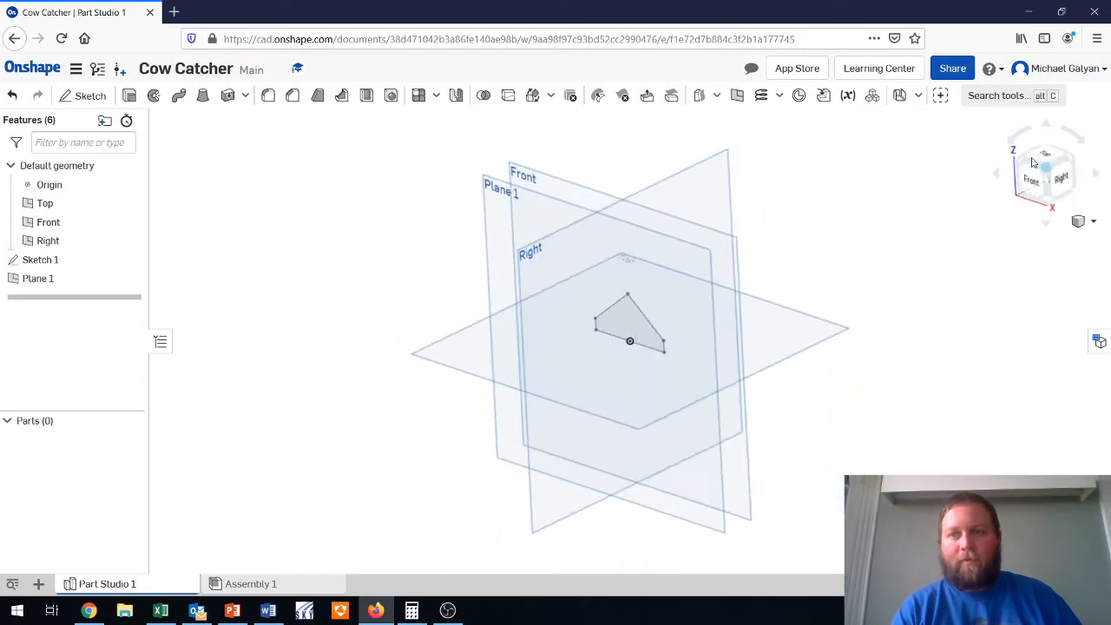
{"action": "left_click", "coordinate": [1057, 198]}
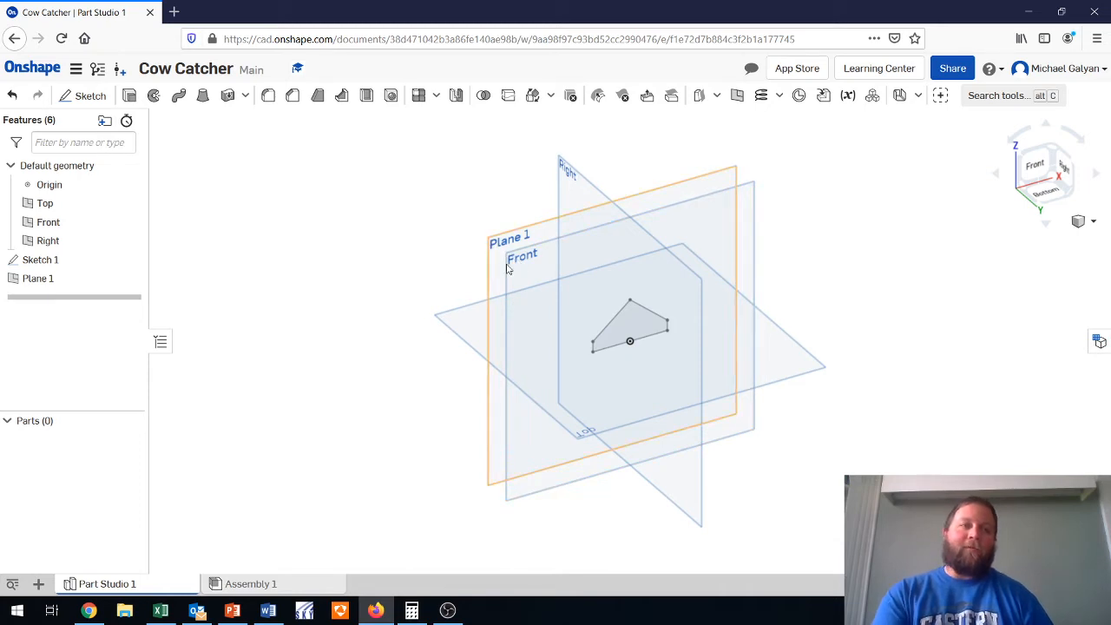
{"action": "left_click", "coordinate": [84, 96]}
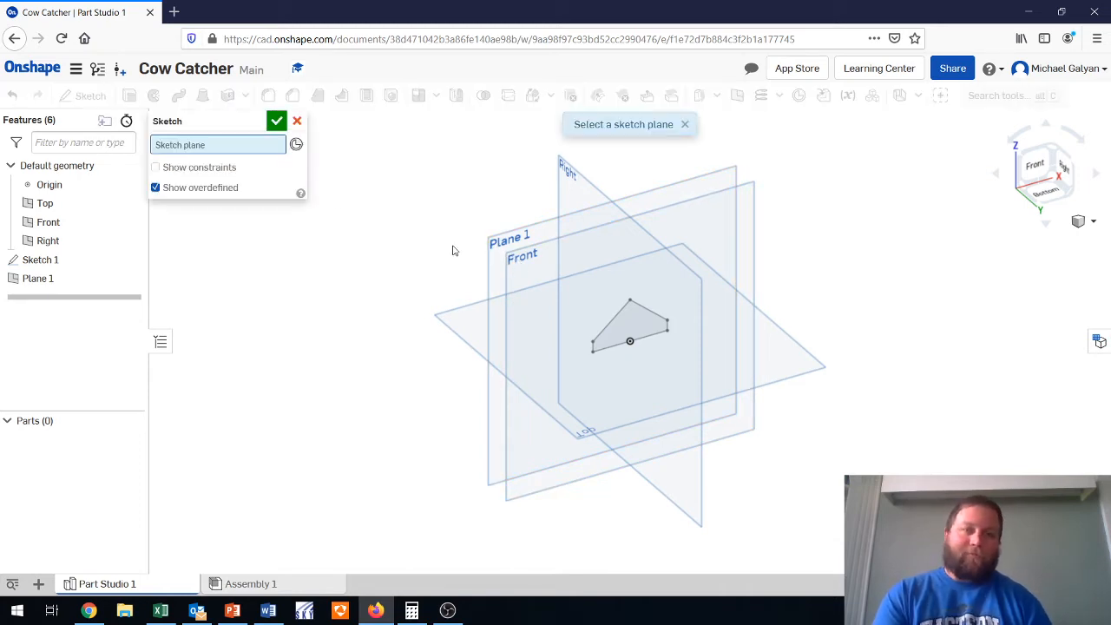
{"action": "left_click", "coordinate": [501, 245]}
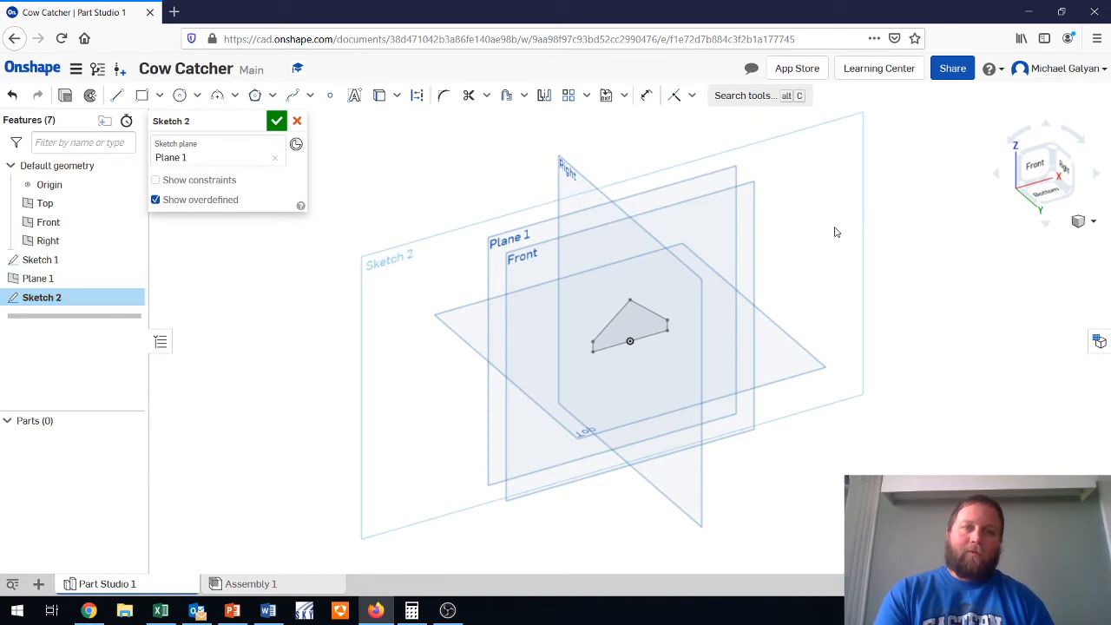
{"action": "left_click", "coordinate": [1034, 169]}
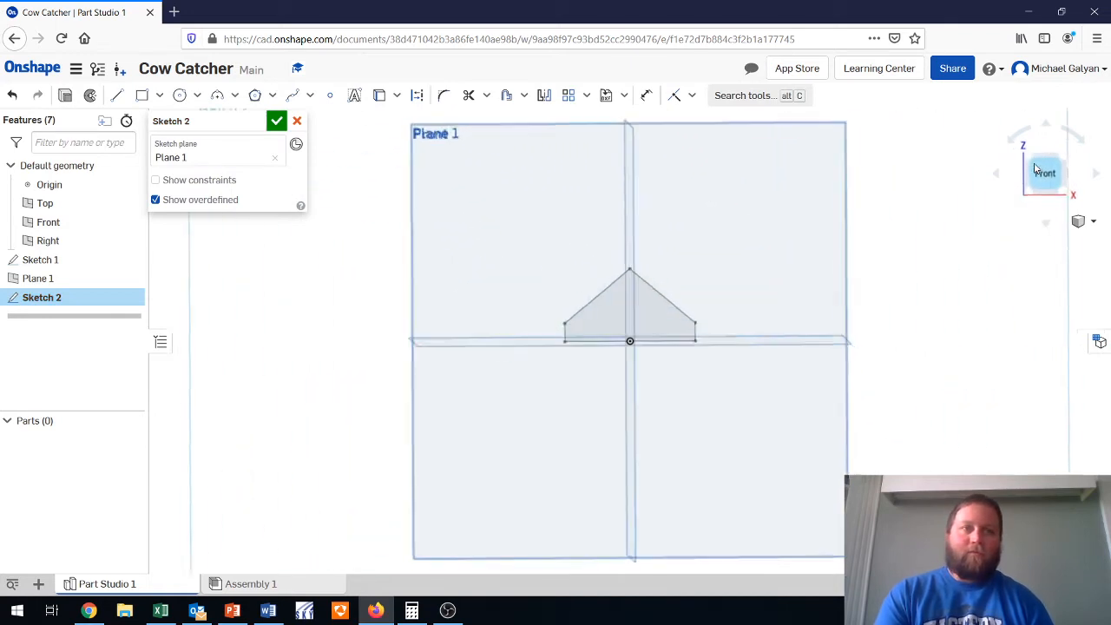
Sketch a closed five-sided peaked profile inside the base profile, with a bottom edge about 1.24 in long through the origin and the peak above it.
{"action": "left_click", "coordinate": [101, 612]}
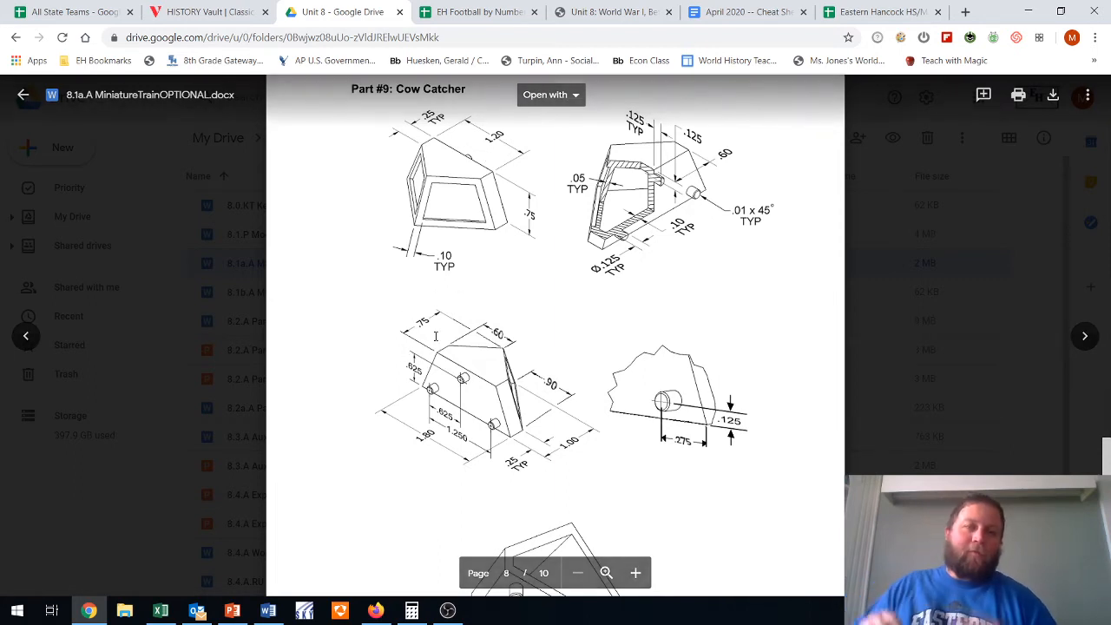
{"action": "left_click", "coordinate": [373, 607]}
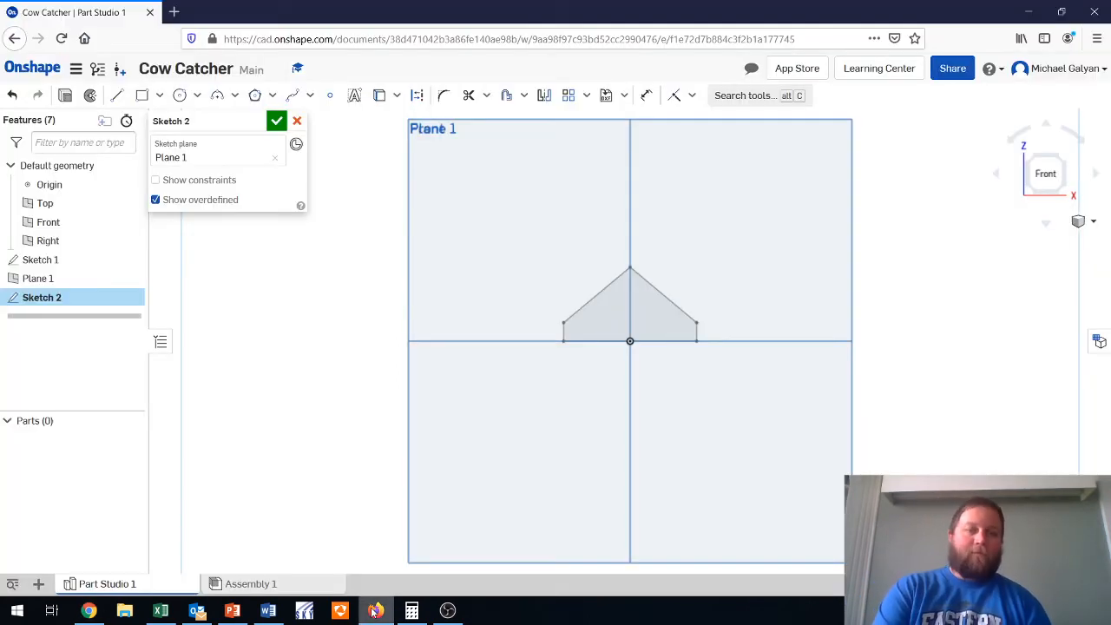
{"action": "left_click", "coordinate": [117, 95]}
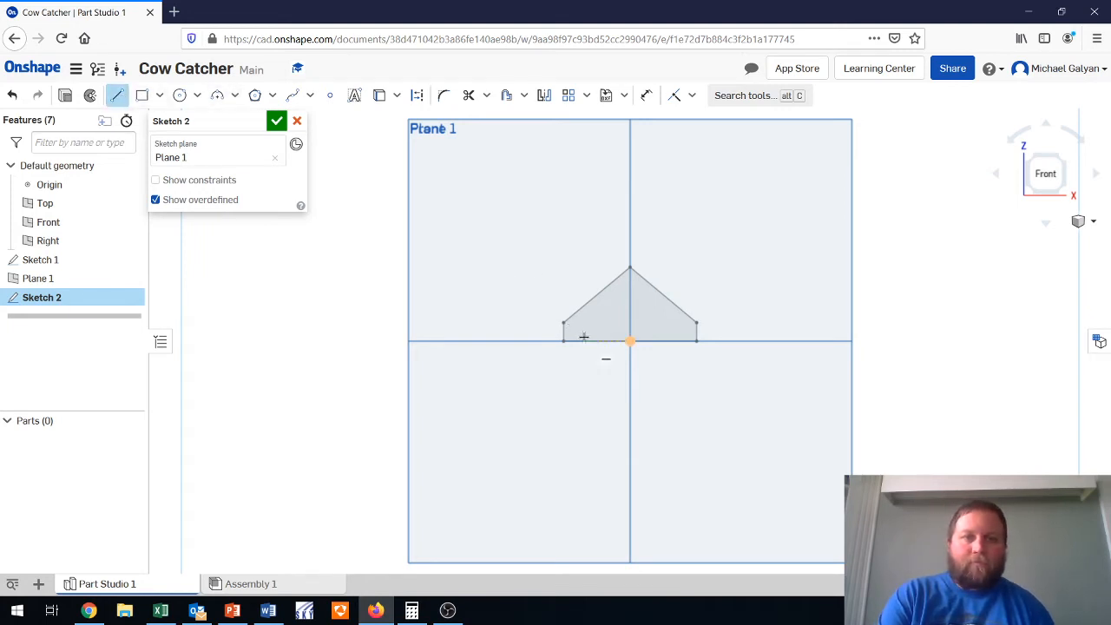
{"action": "left_click", "coordinate": [630, 340]}
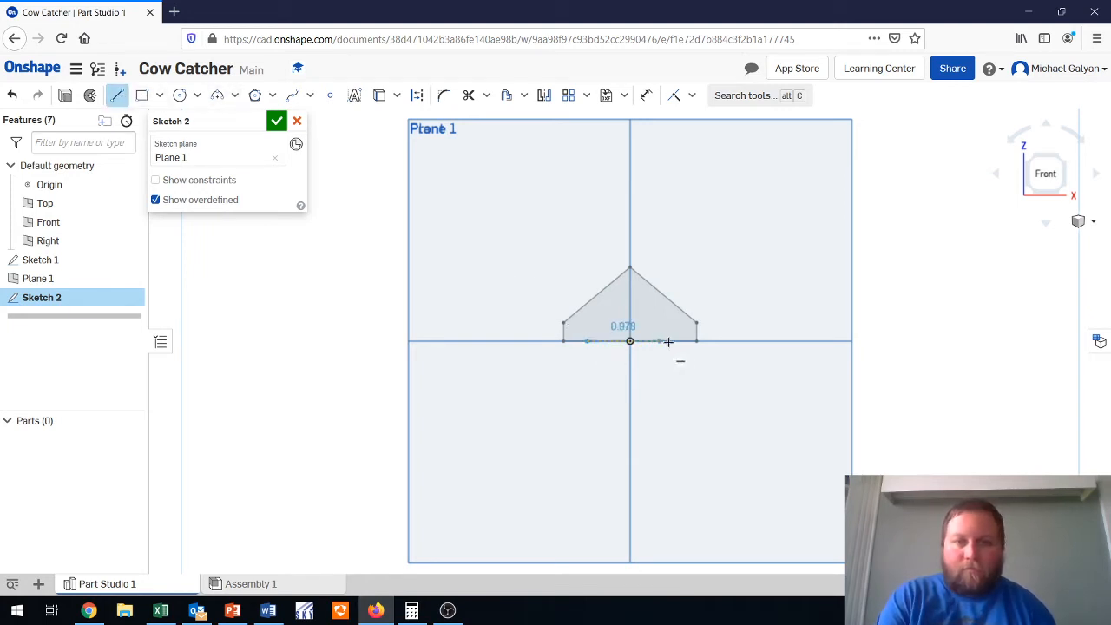
{"action": "left_click", "coordinate": [678, 340]}
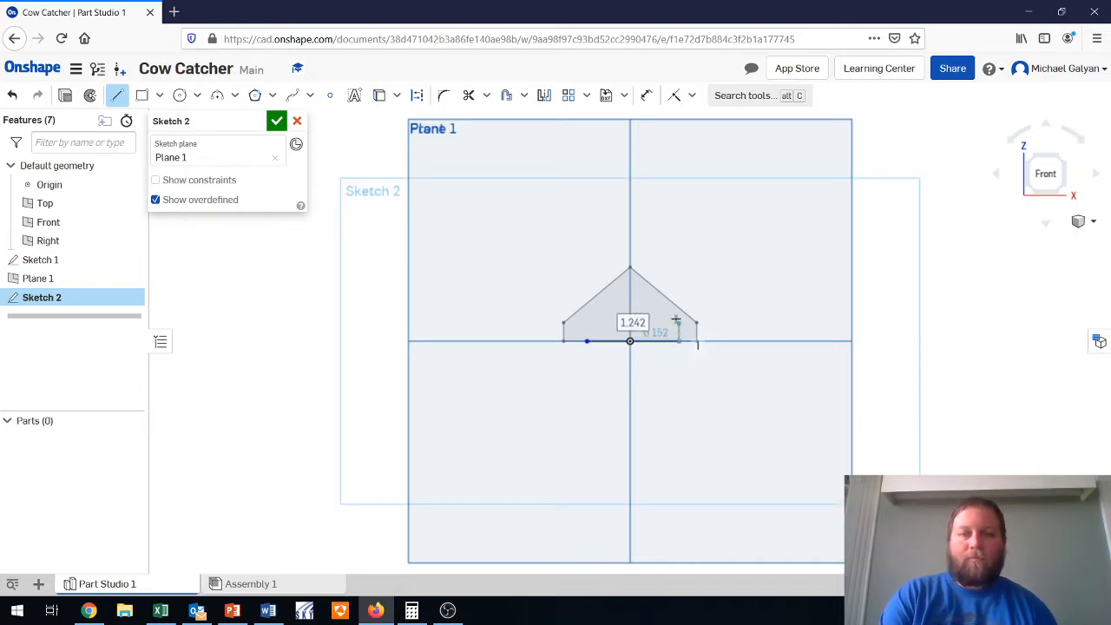
{"action": "left_click", "coordinate": [678, 319]}
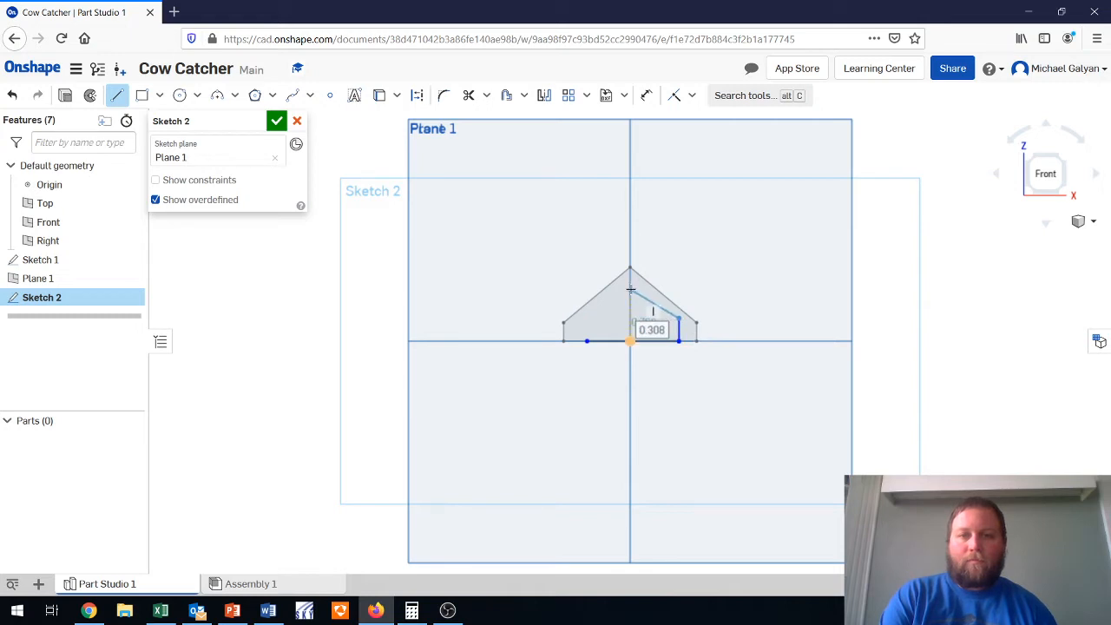
{"action": "left_click", "coordinate": [630, 289]}
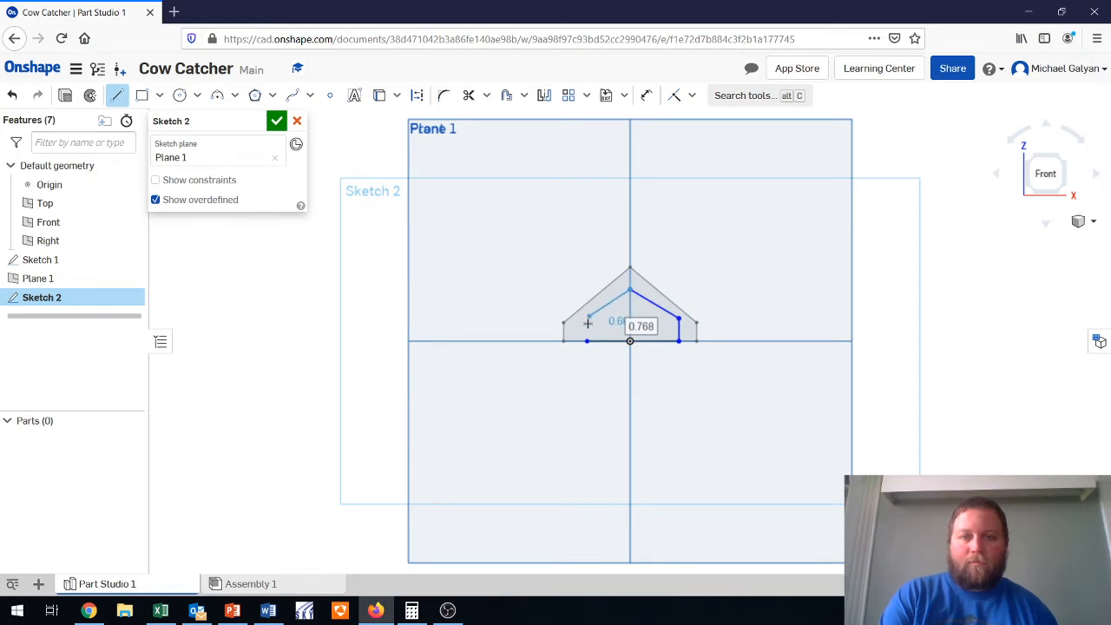
{"action": "left_click", "coordinate": [588, 317]}
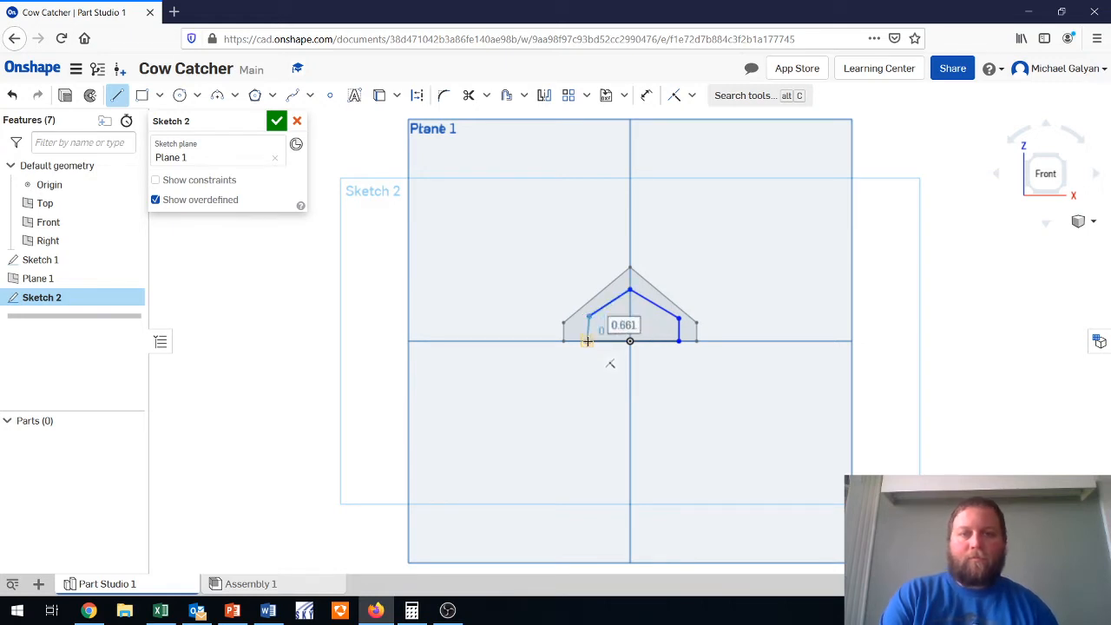
{"action": "left_click", "coordinate": [587, 341]}
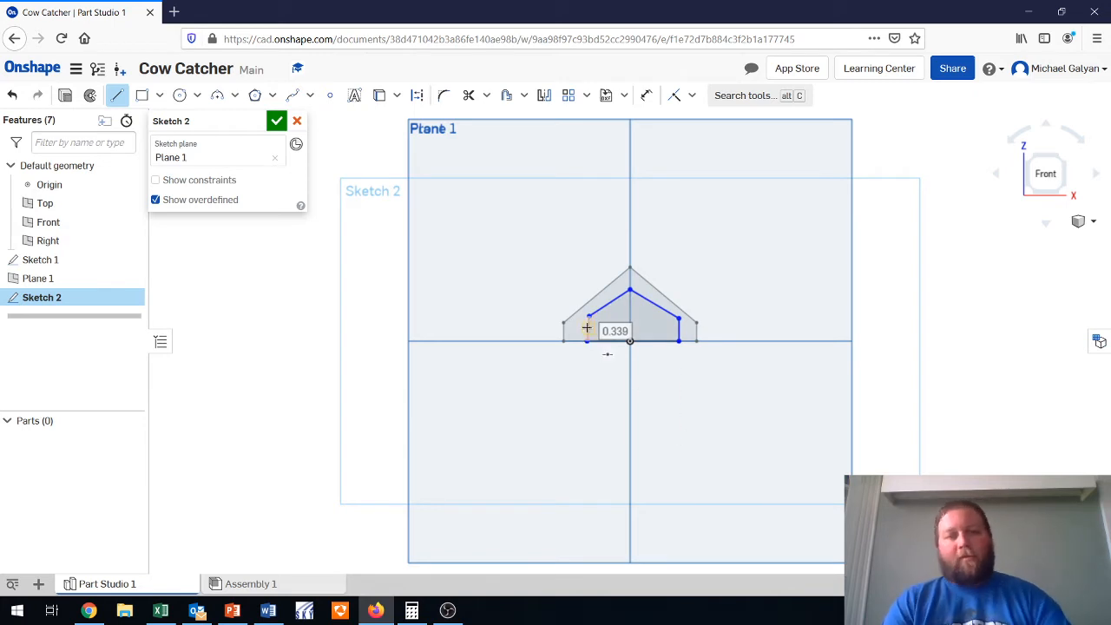
{"action": "right_click", "coordinate": [563, 391]}
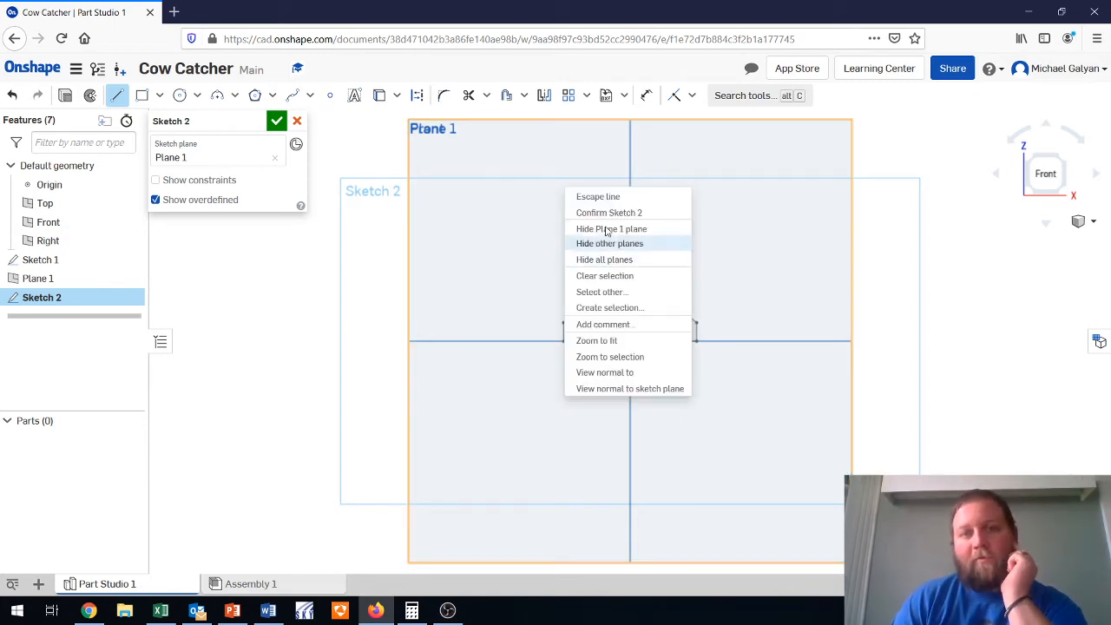
{"action": "left_click", "coordinate": [601, 197]}
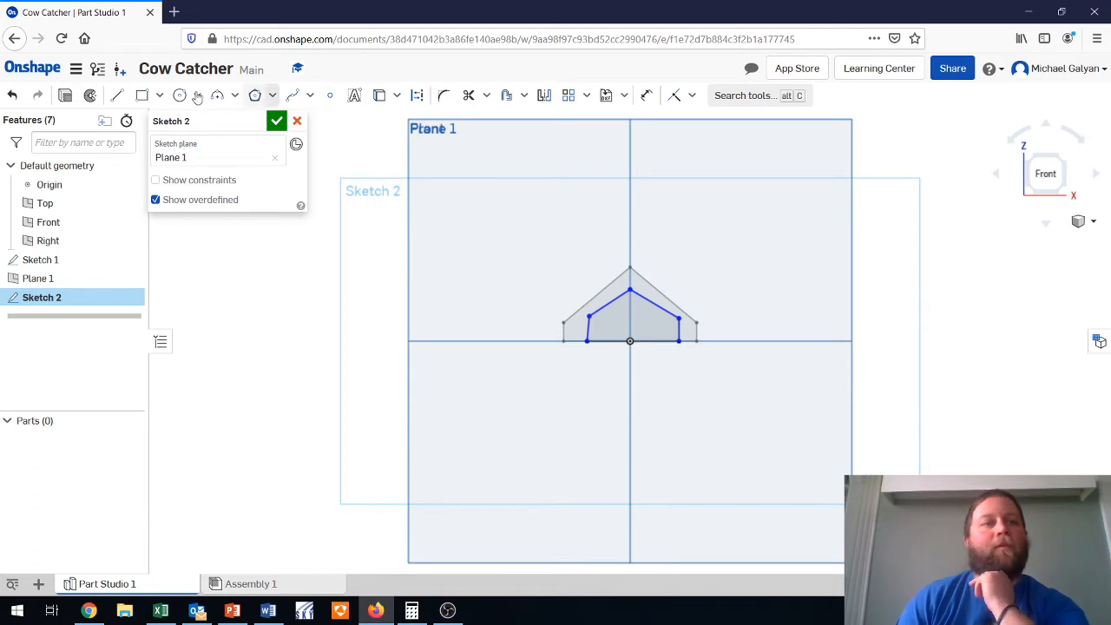
{"action": "left_click", "coordinate": [730, 96]}
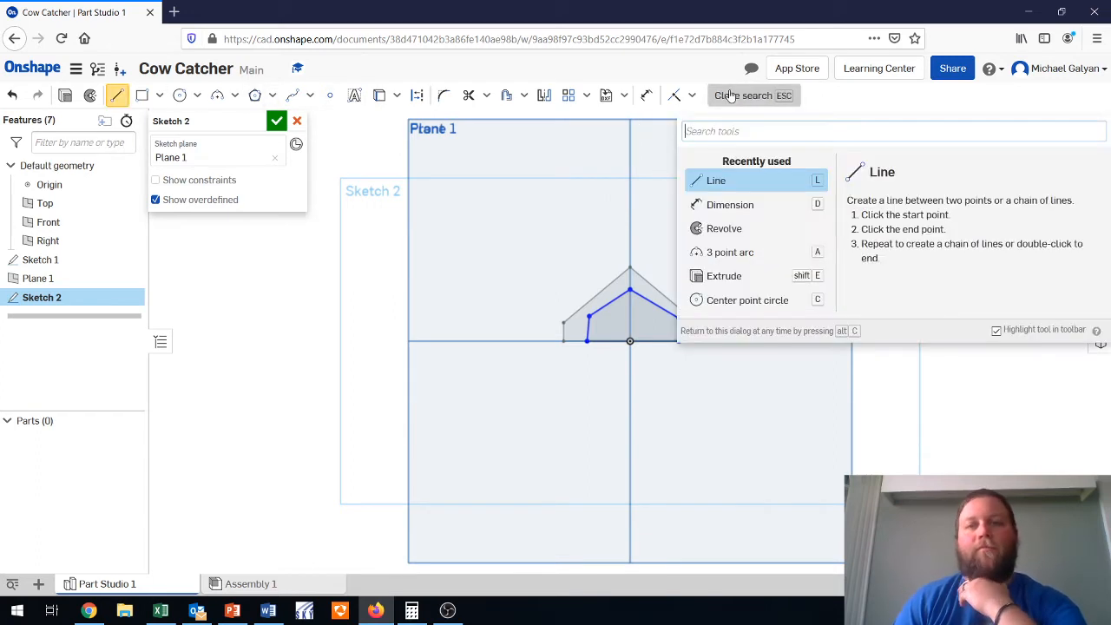
{"action": "left_click", "coordinate": [731, 204]}
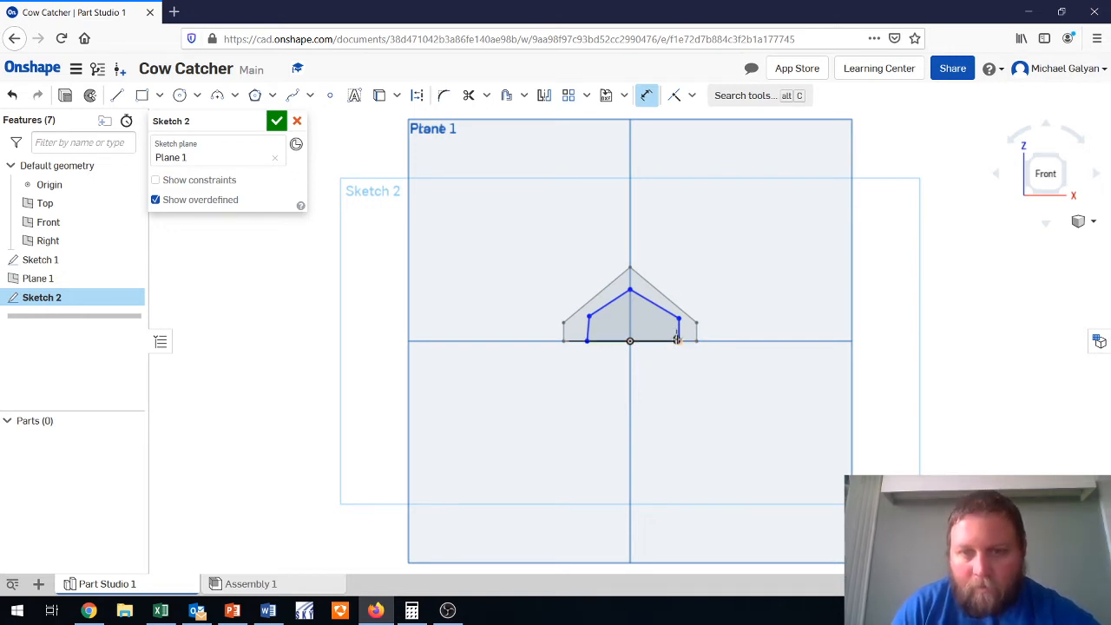
{"action": "scroll", "coordinate": [642, 338], "scroll_direction": "down", "scroll_amount": 2}
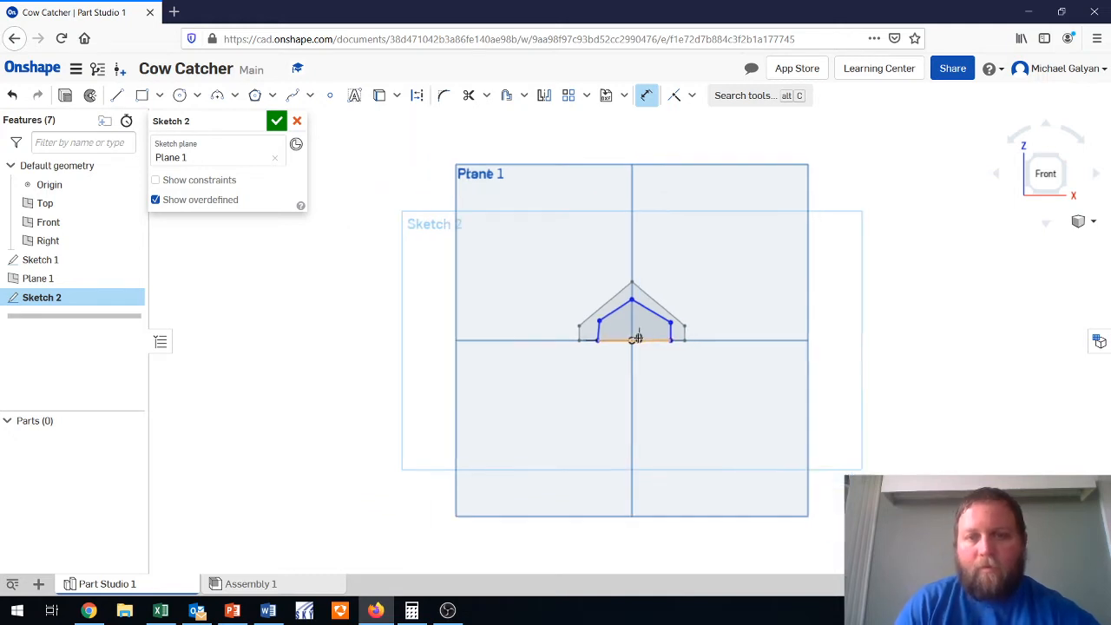
{"action": "scroll", "coordinate": [641, 337], "scroll_direction": "up", "scroll_amount": 5}
{"action": "left_click", "coordinate": [638, 337]}
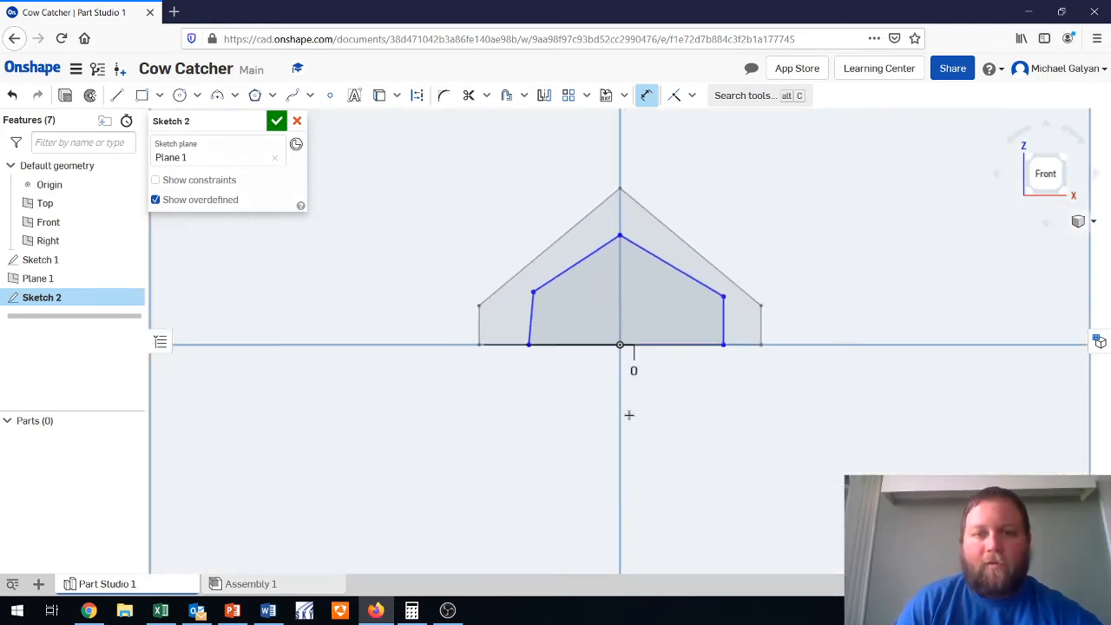
{"action": "right_click", "coordinate": [629, 383]}
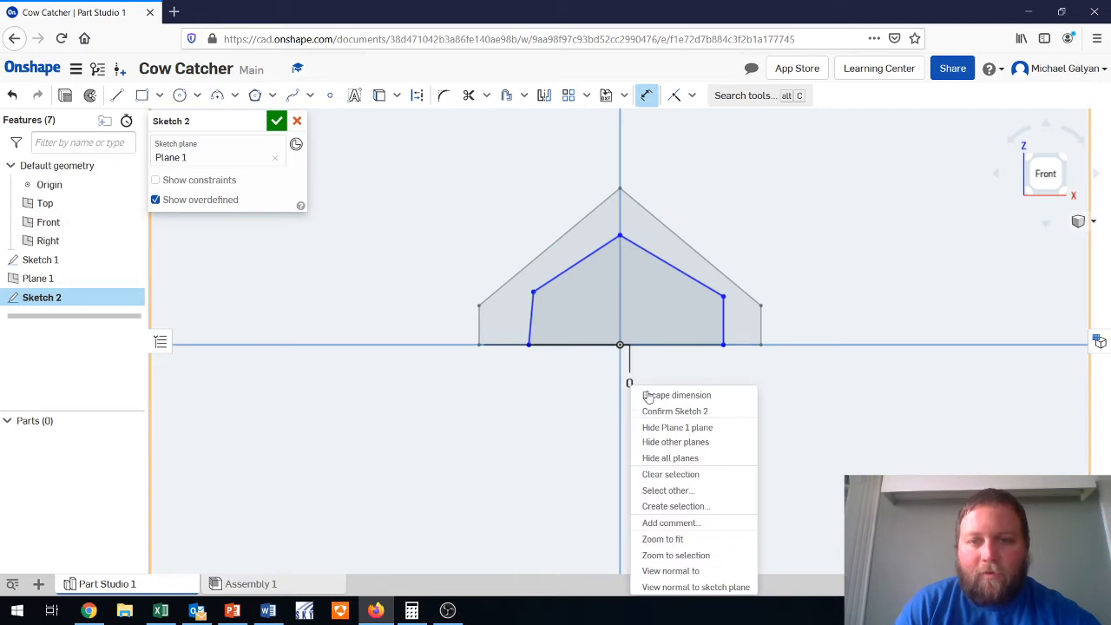
{"action": "left_click", "coordinate": [653, 396]}
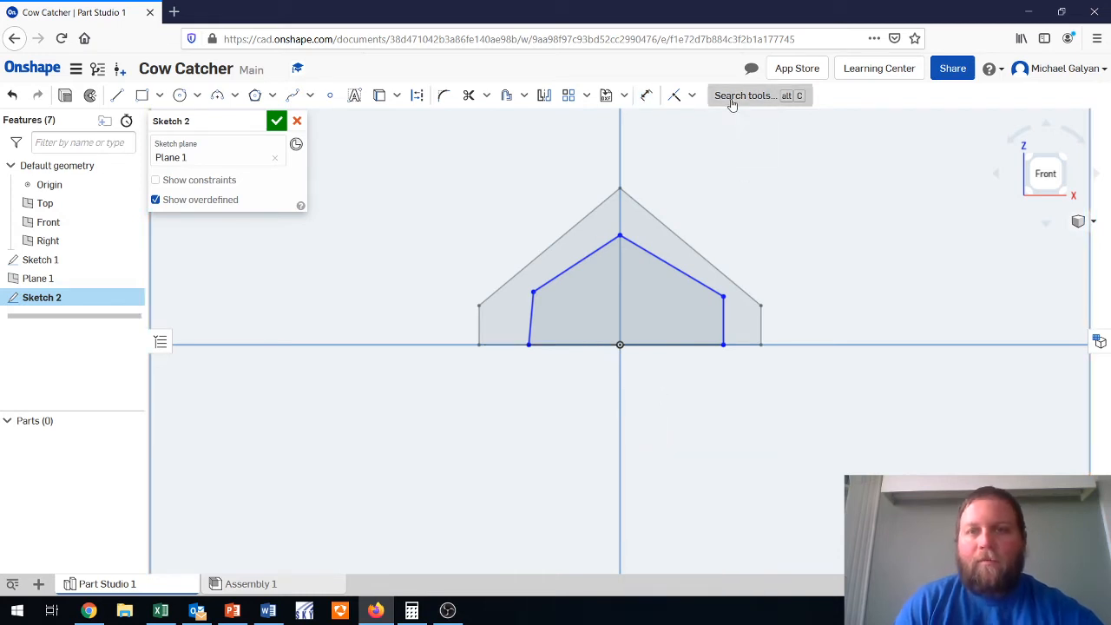
Dimension the width between the inner profile's two lower corners and set it to 1.2 in.
{"action": "left_click", "coordinate": [731, 98]}
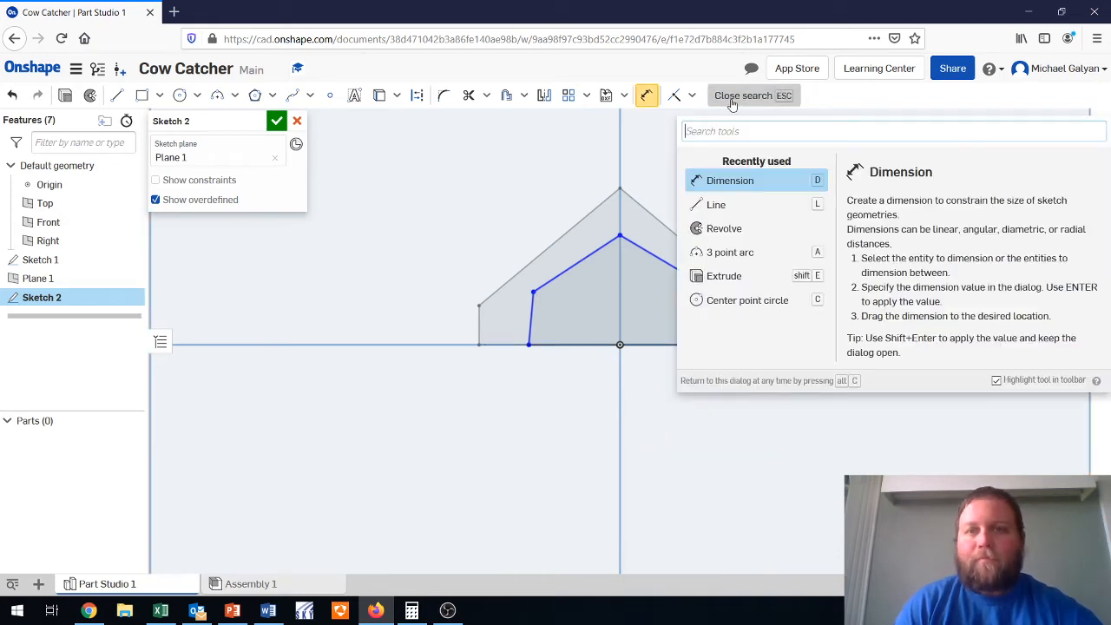
{"action": "left_click", "coordinate": [732, 179]}
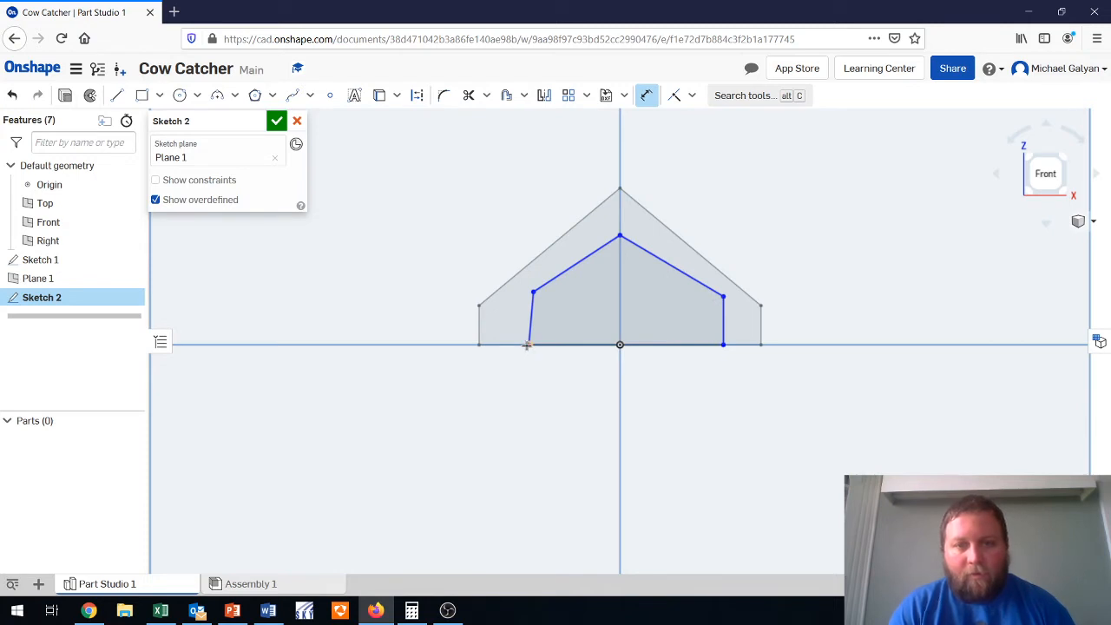
{"action": "left_click", "coordinate": [720, 347]}
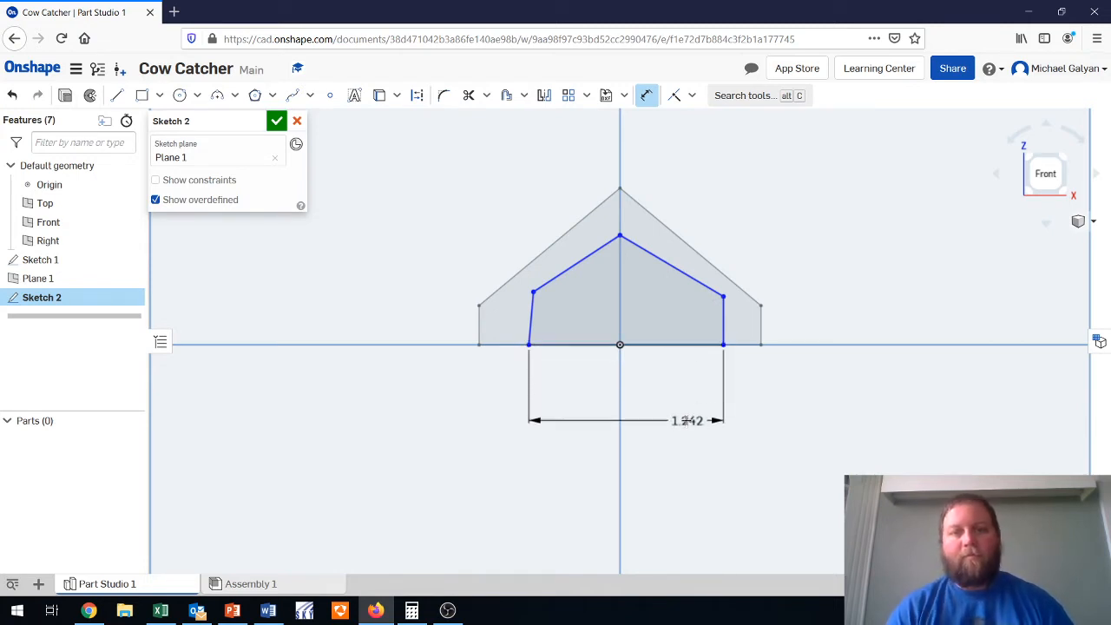
{"action": "left_click", "coordinate": [685, 420]}
{"action": "type", "text": "1"}
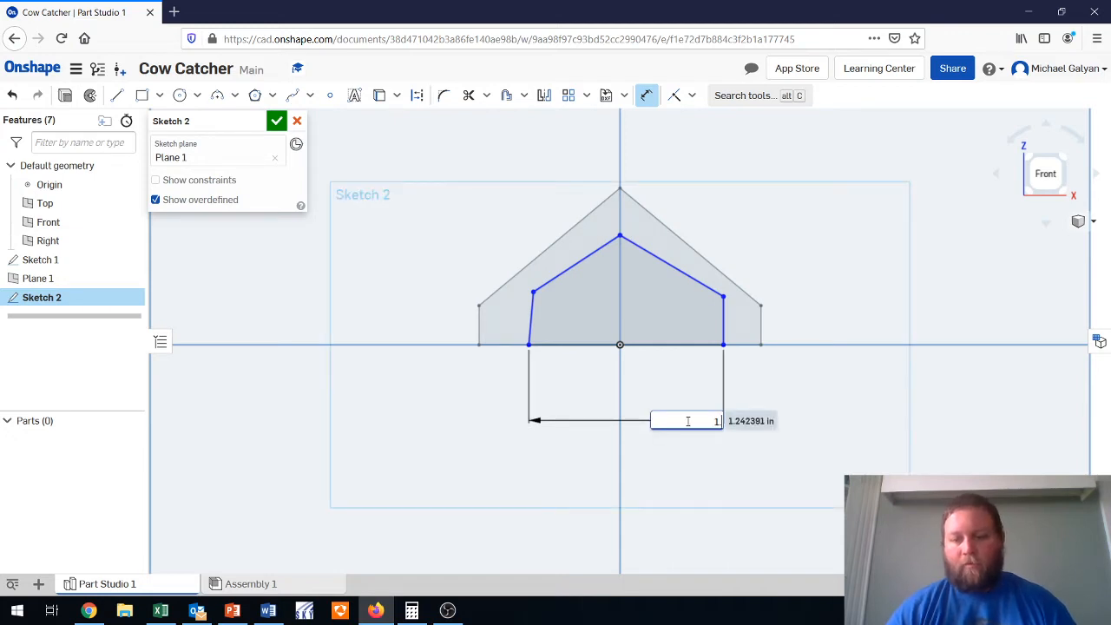
{"action": "type", "text": ".2"}
{"action": "key", "text": "Return"}
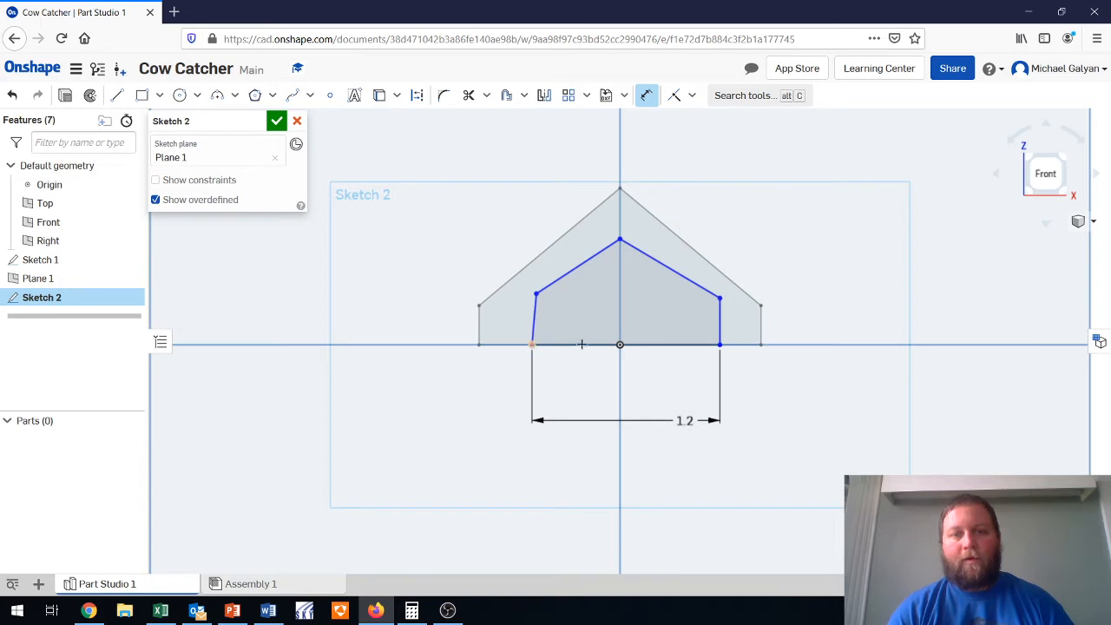
Dimension the horizontal distance from the inner profile's lower-left corner to the origin and set it to 0.6 in.
{"action": "left_click", "coordinate": [619, 344]}
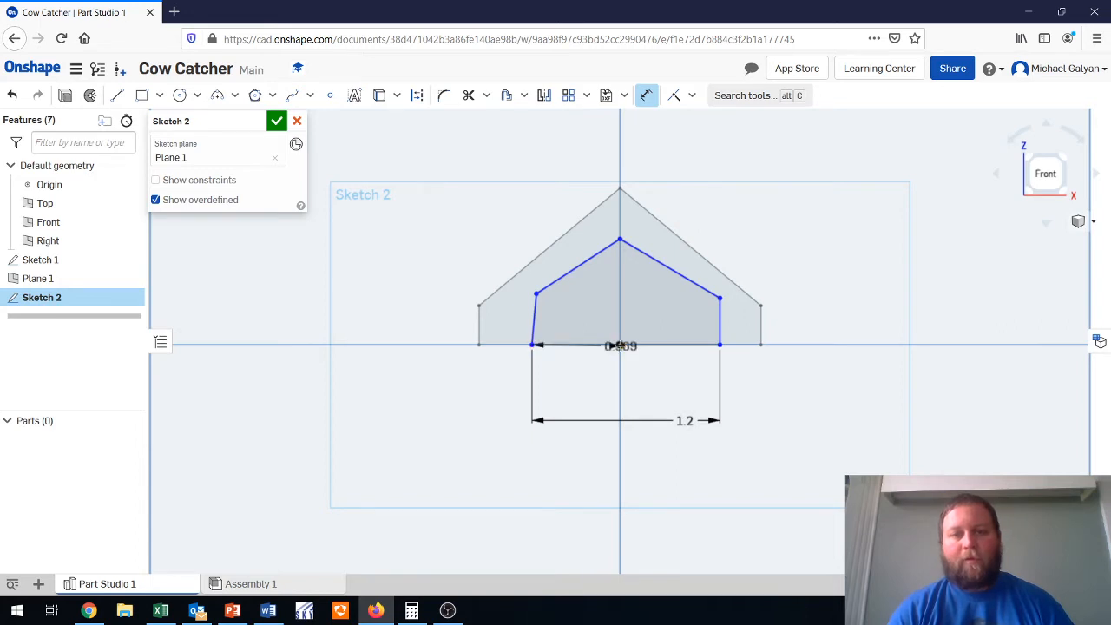
{"action": "left_click", "coordinate": [592, 388]}
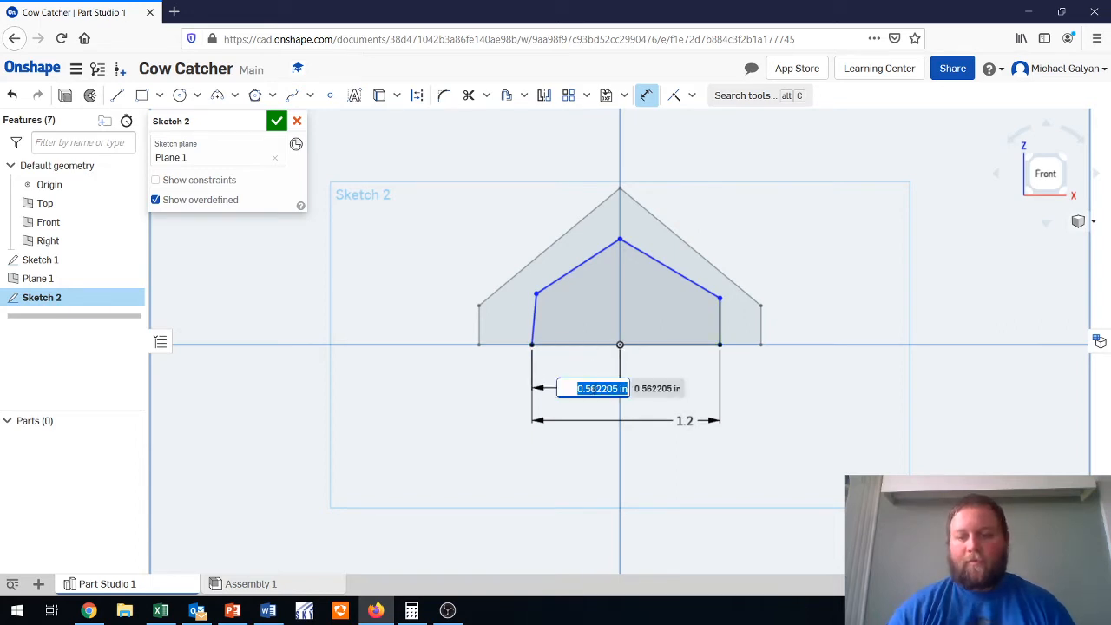
{"action": "key", "text": "BackSpace"}
{"action": "type", "text": ".6"}
{"action": "key", "text": "Return"}
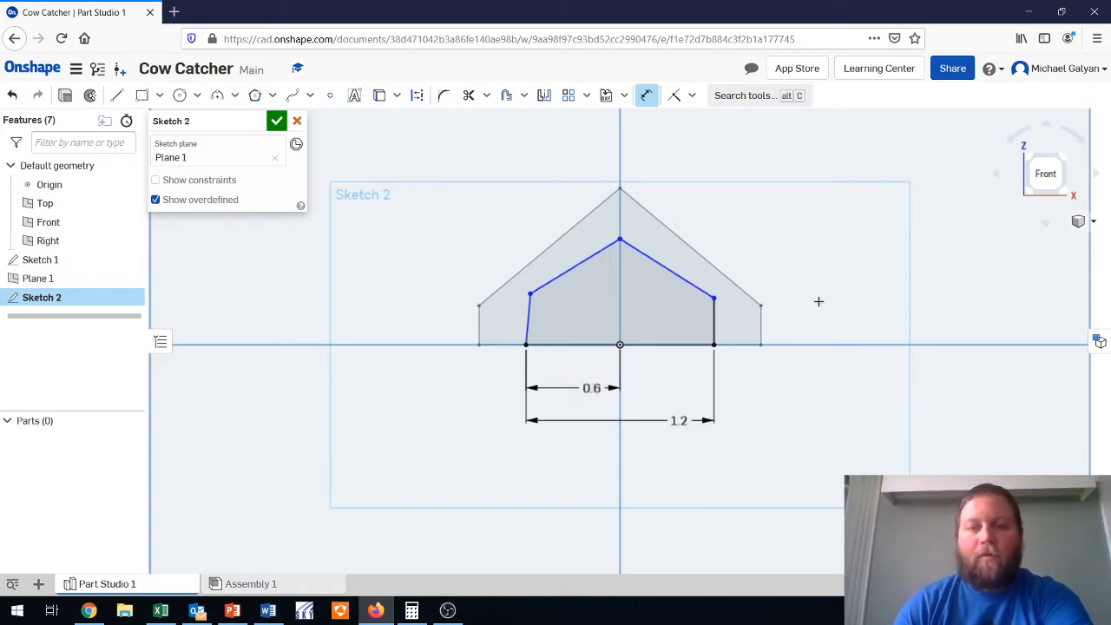
Dimension the heights of the inner profile's right and left side edges and set both to 0.25 in.
{"action": "left_click", "coordinate": [713, 300]}
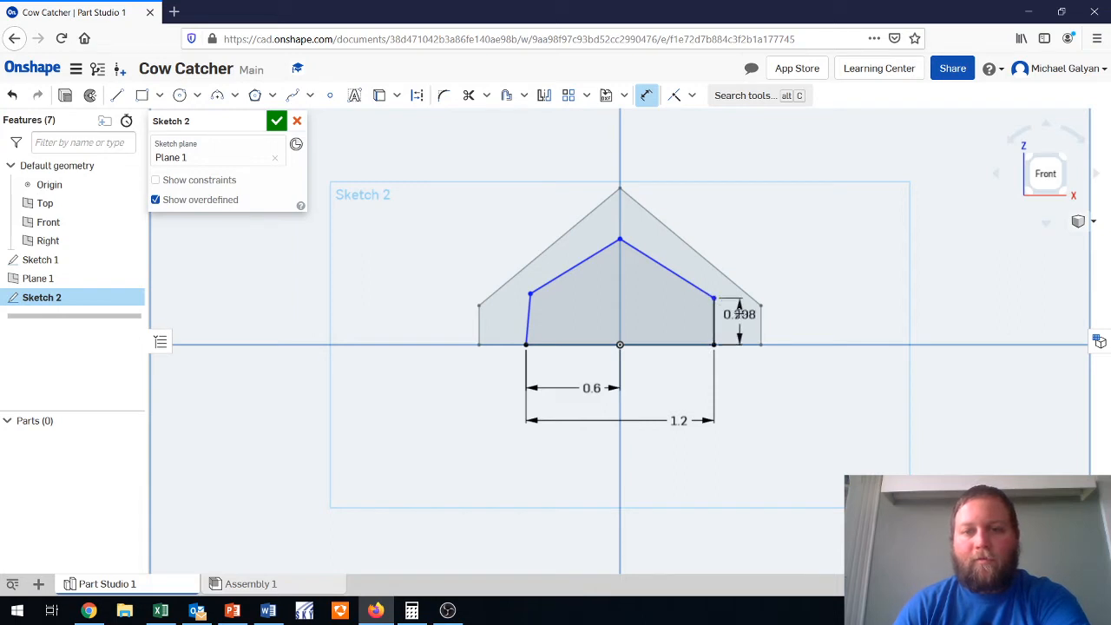
{"action": "left_click", "coordinate": [739, 314]}
{"action": "type", "text": ".3"}
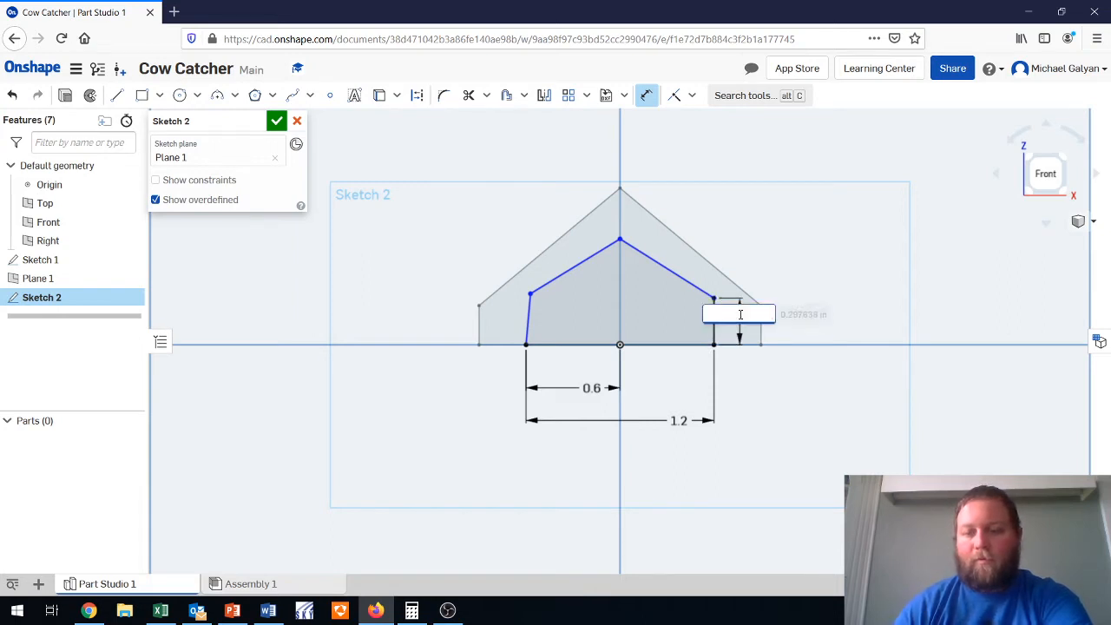
{"action": "key", "text": "Return"}
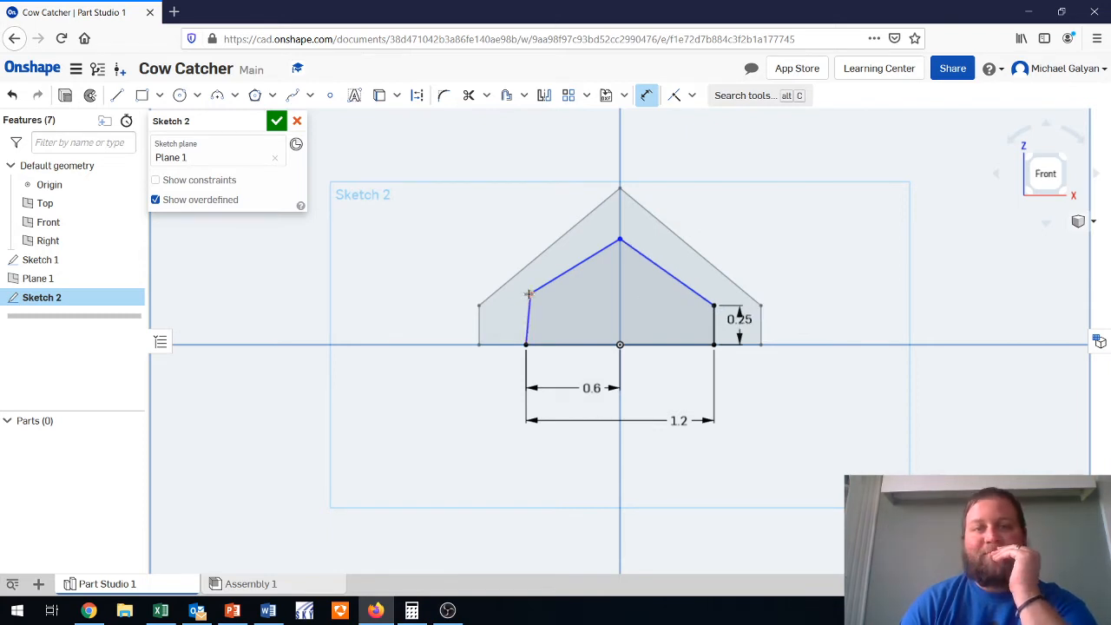
{"action": "left_click", "coordinate": [516, 345]}
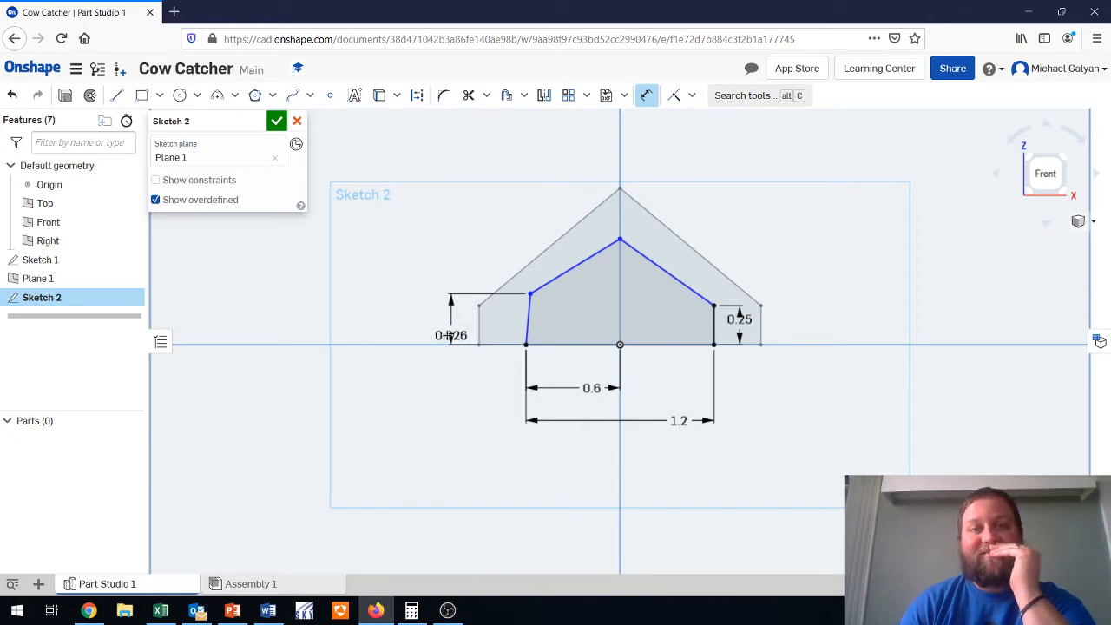
{"action": "left_click", "coordinate": [445, 335]}
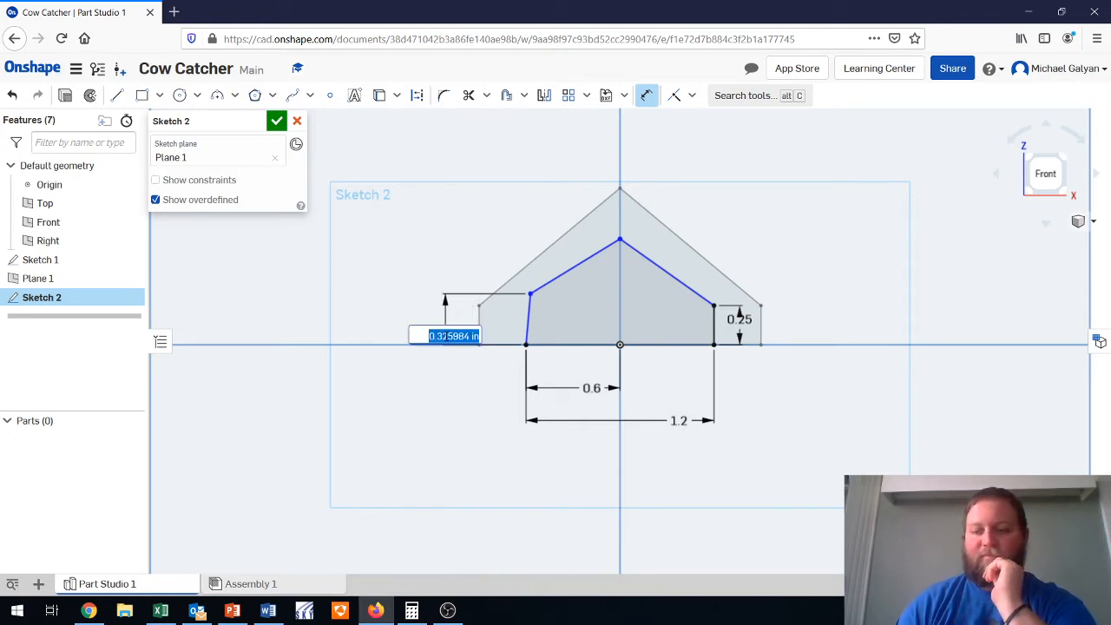
{"action": "key", "text": "Return"}
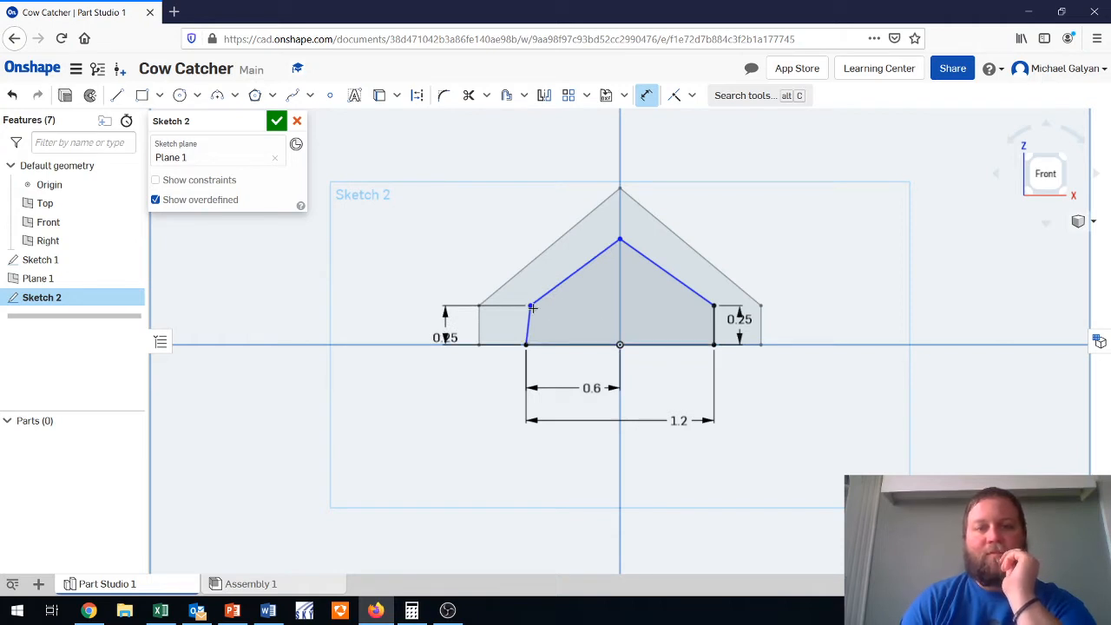
Dimension the horizontal distance between the side edges' two upper corners and set it to 1.2 in.
{"action": "left_click", "coordinate": [712, 304]}
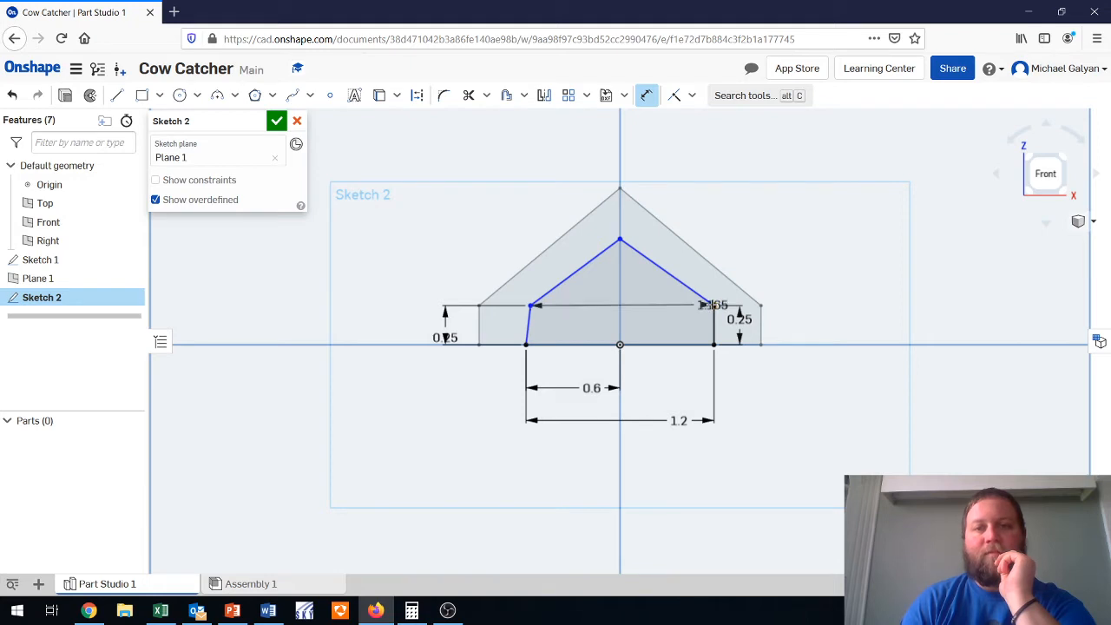
{"action": "left_click", "coordinate": [529, 306]}
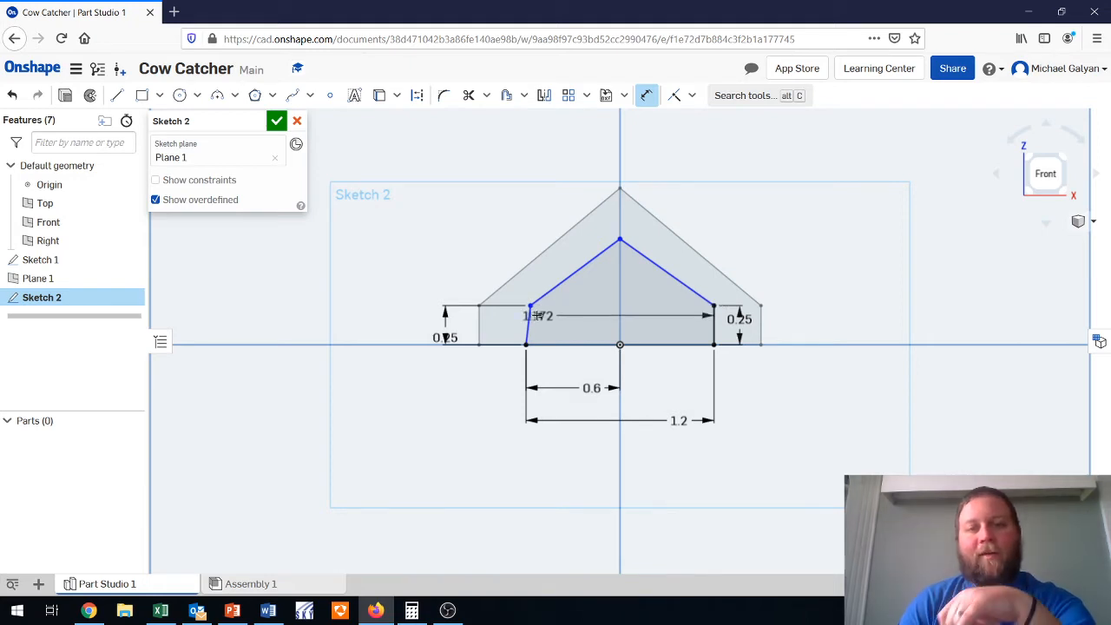
{"action": "left_click", "coordinate": [619, 471]}
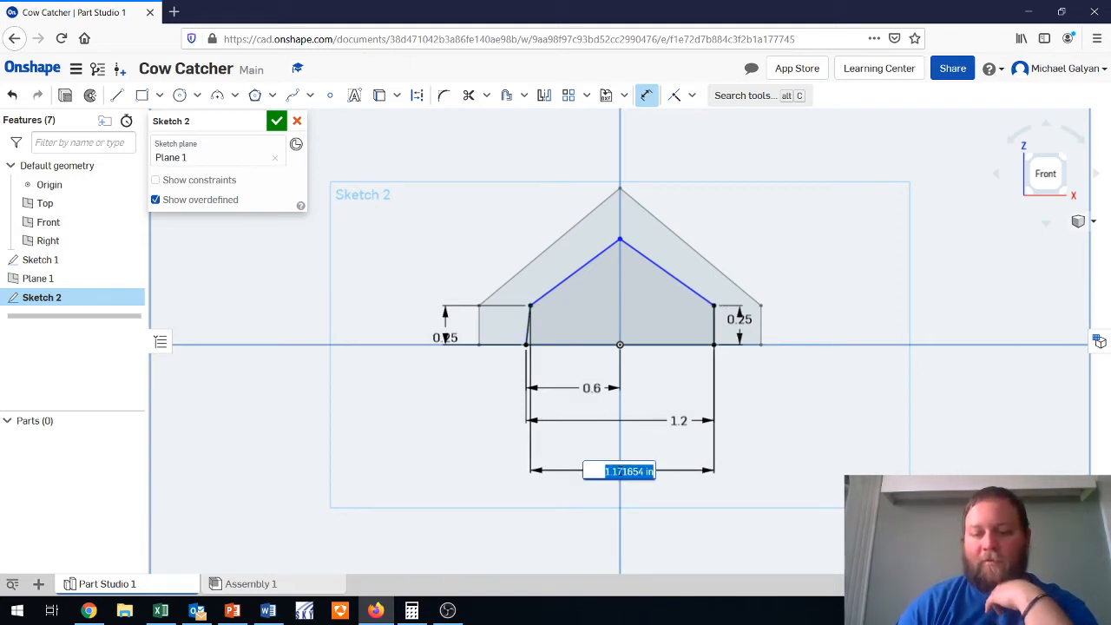
{"action": "type", "text": "1.2"}
{"action": "key", "text": "Return"}
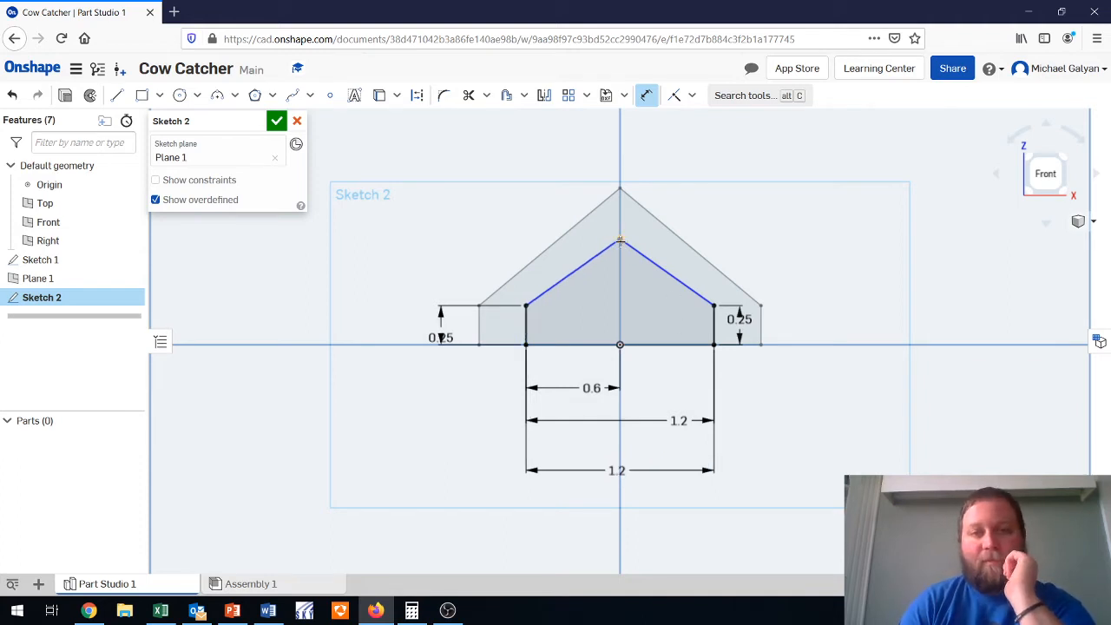
Dimension the peak's height above the bottom edge as 0.75 in and finish the inner profile sketch.
{"action": "left_click", "coordinate": [639, 344]}
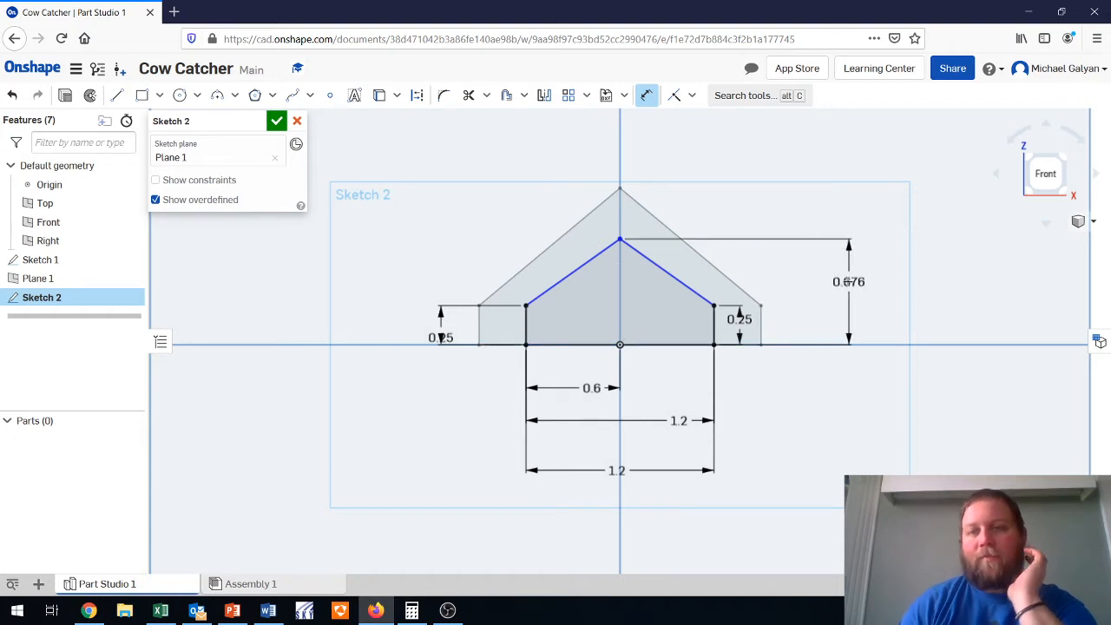
{"action": "left_click", "coordinate": [849, 281]}
{"action": "key", "text": "BackSpace"}
{"action": "key", "text": "Escape"}
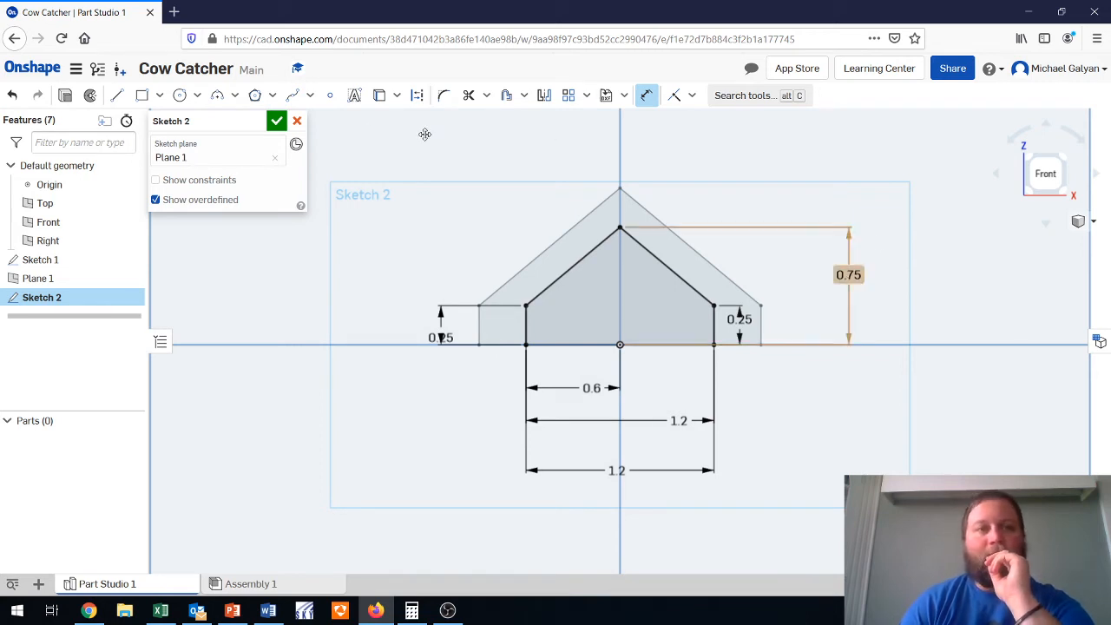
{"action": "left_click", "coordinate": [276, 123]}
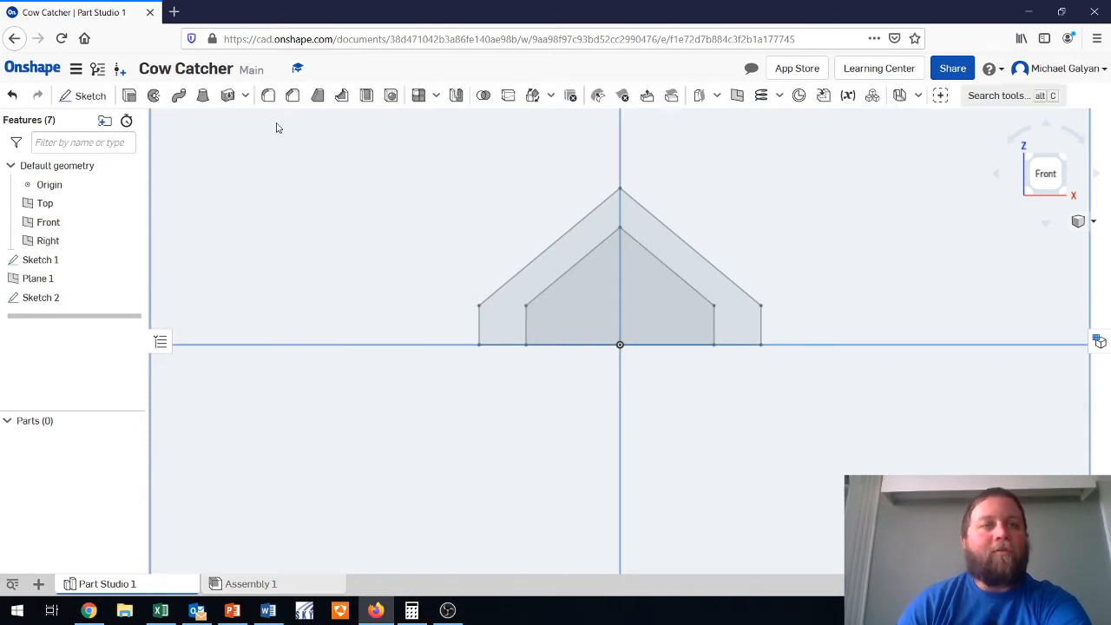
Loft a new solid from the face of Sketch 1 to the face of Sketch 2 and inspect it from different angles.
{"action": "left_click", "coordinate": [1066, 192]}
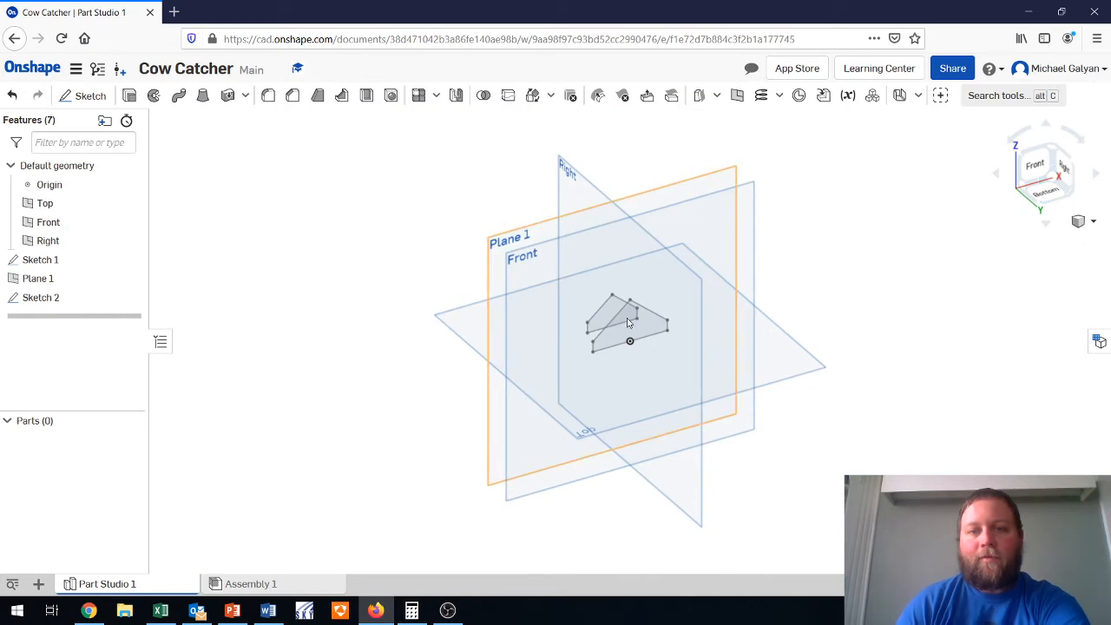
{"action": "left_click", "coordinate": [202, 98]}
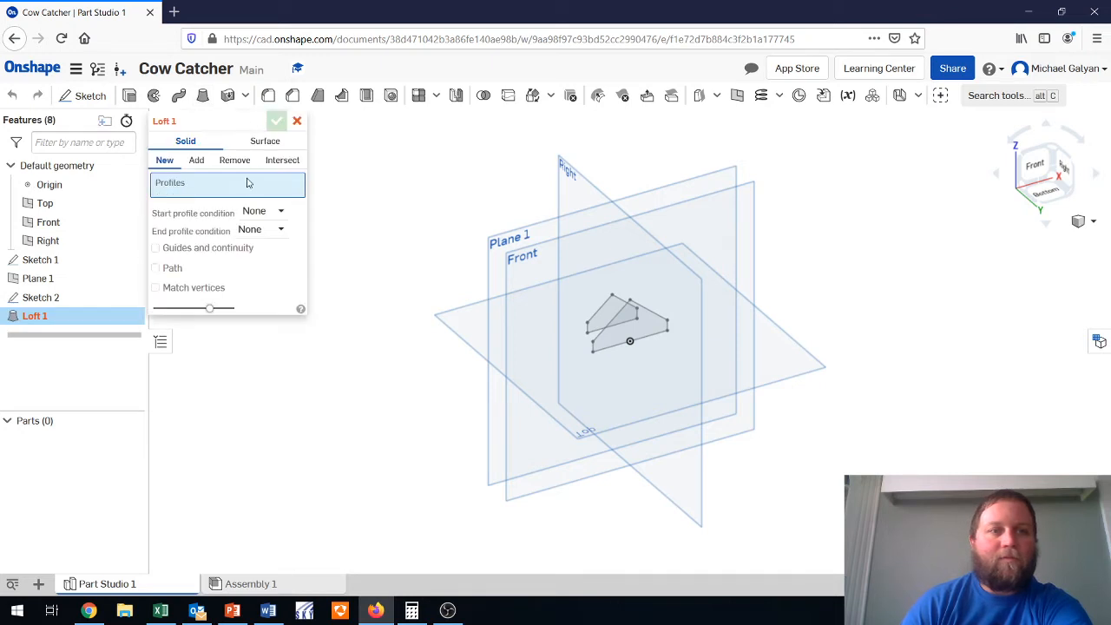
{"action": "left_click", "coordinate": [658, 332]}
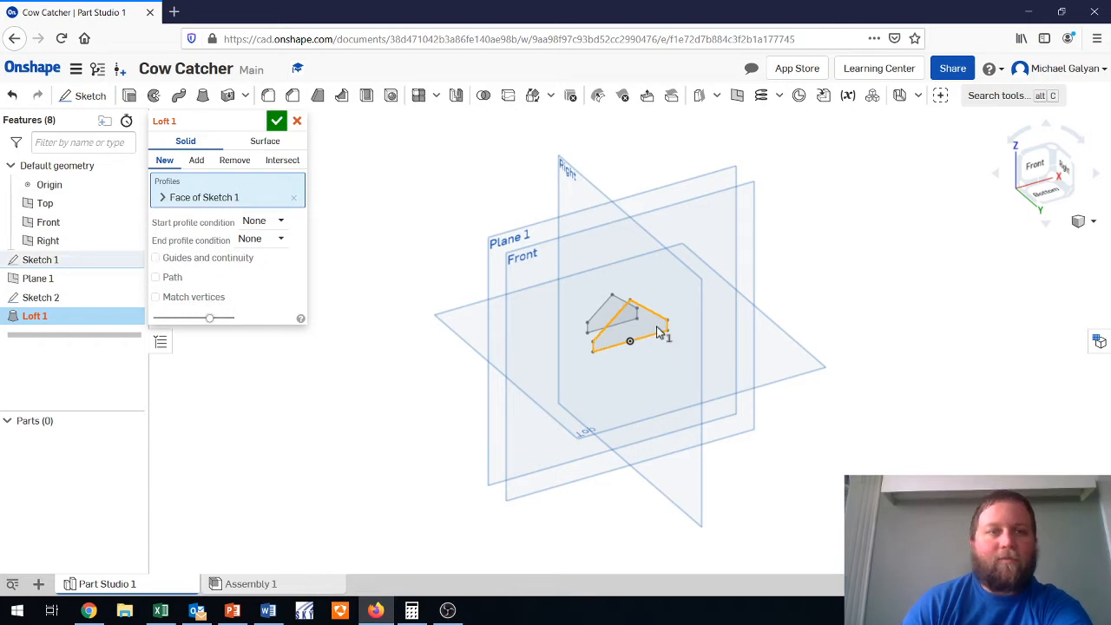
{"action": "left_click", "coordinate": [196, 160]}
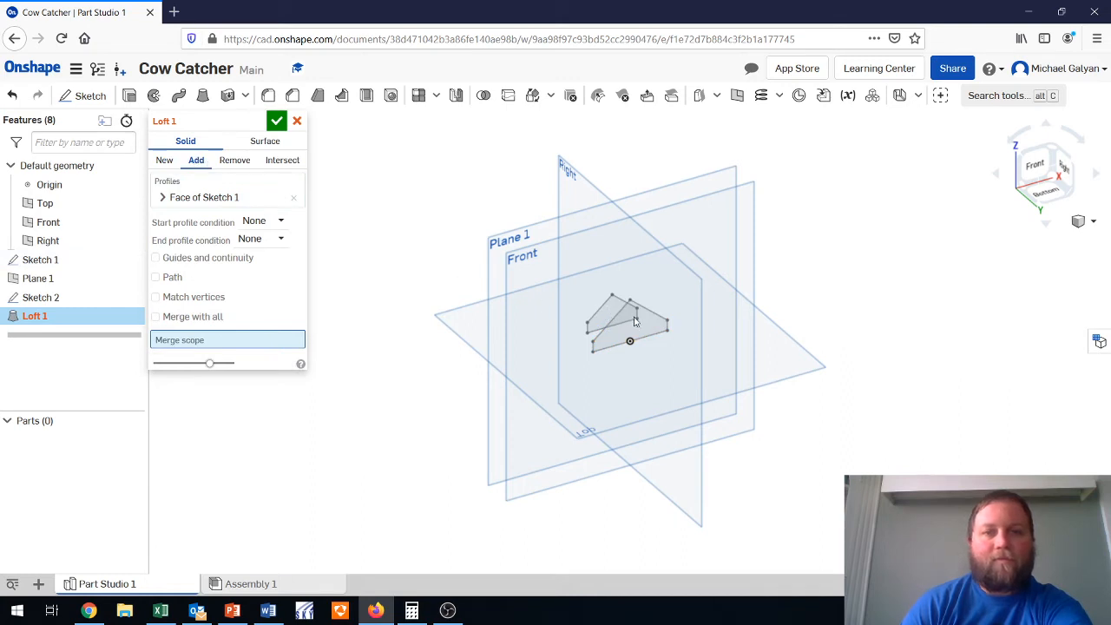
{"action": "left_click", "coordinate": [161, 162]}
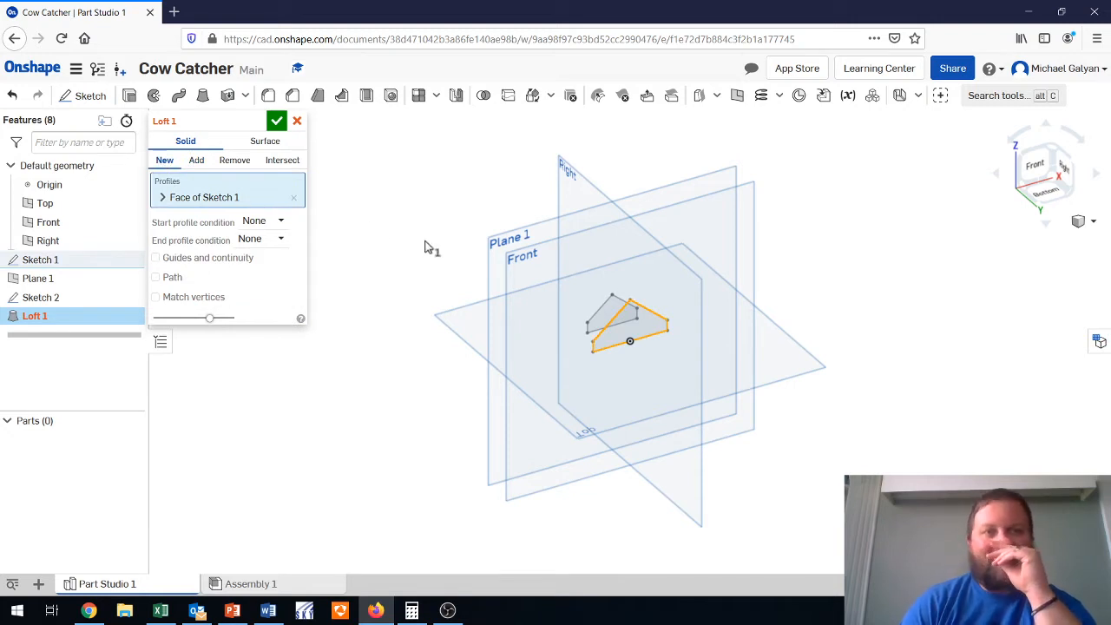
{"action": "left_click", "coordinate": [626, 312]}
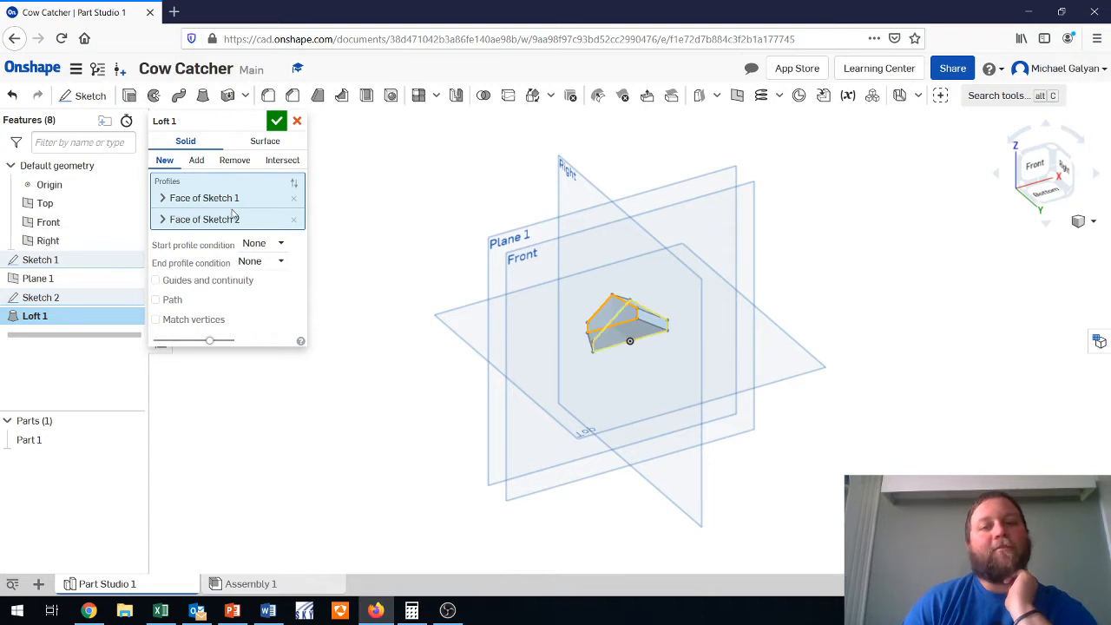
{"action": "left_click", "coordinate": [276, 122]}
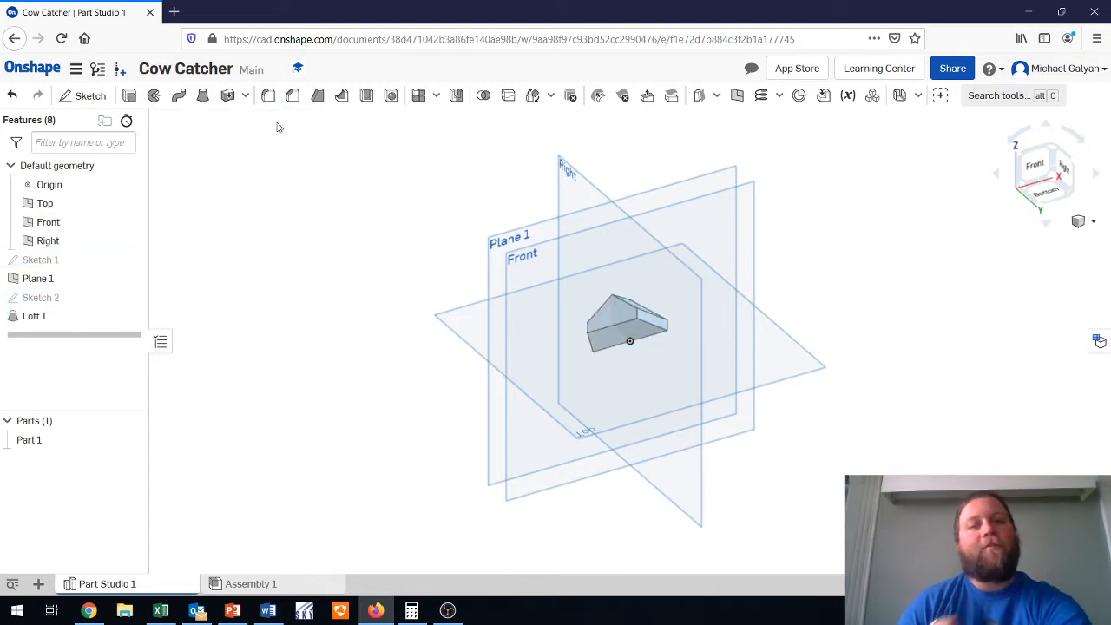
{"action": "left_click", "coordinate": [1053, 154]}
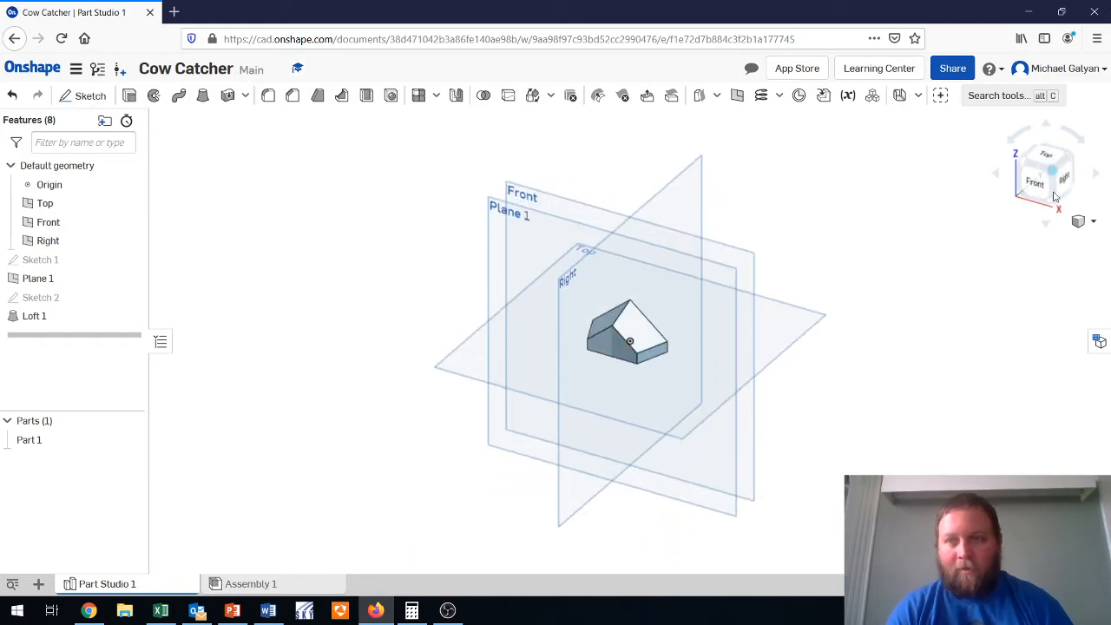
{"action": "left_click", "coordinate": [1052, 202]}
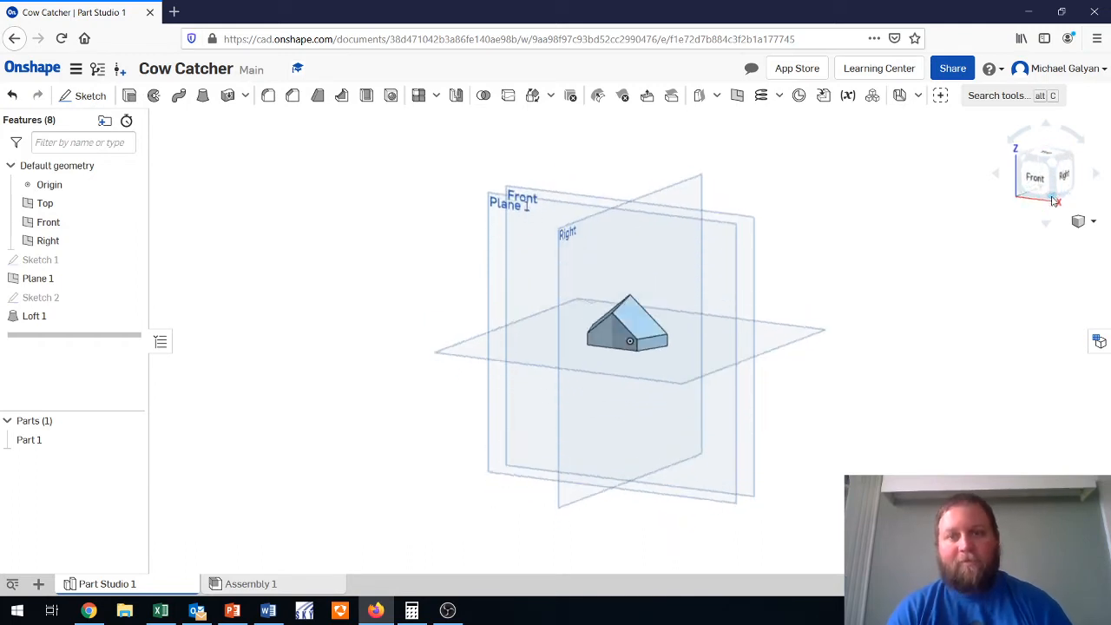
Switch to the reference document in Chrome and examine the Cow Catcher drawing's remaining views and dimensions.
{"action": "left_click", "coordinate": [88, 610]}
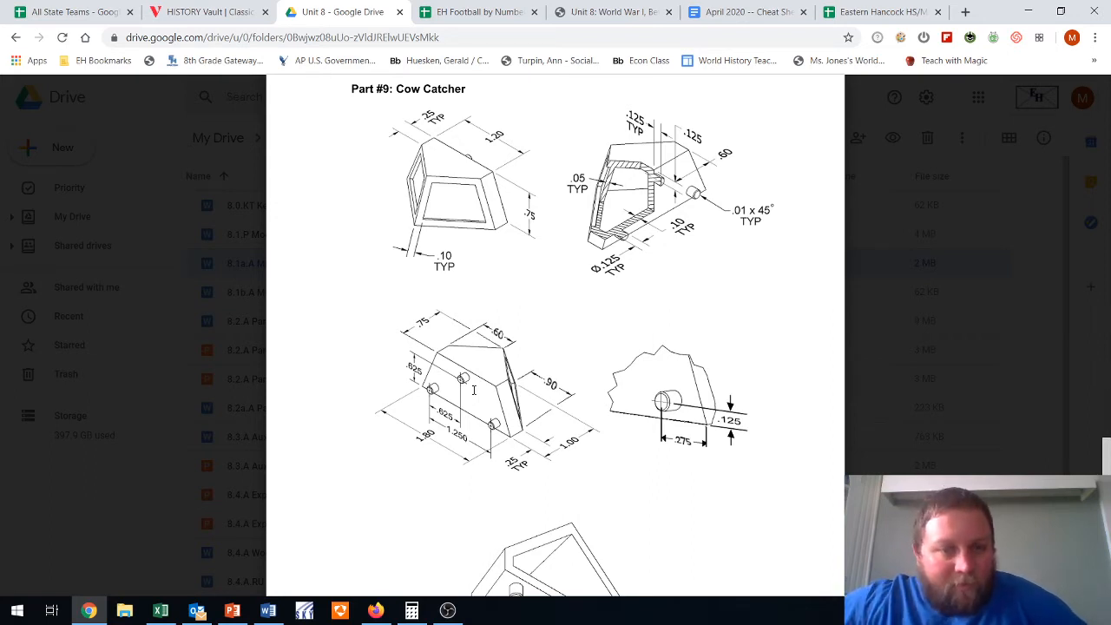
{"action": "scroll", "coordinate": [474, 390], "scroll_direction": "up", "scroll_amount": 2}
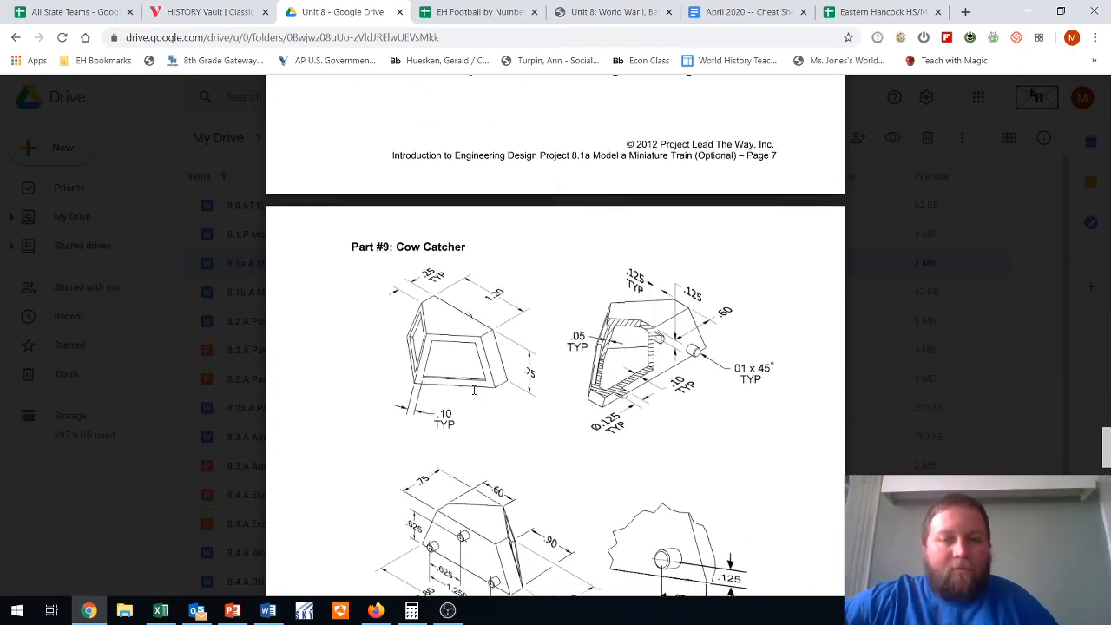
{"action": "scroll", "coordinate": [473, 390], "scroll_direction": "down", "scroll_amount": 3}
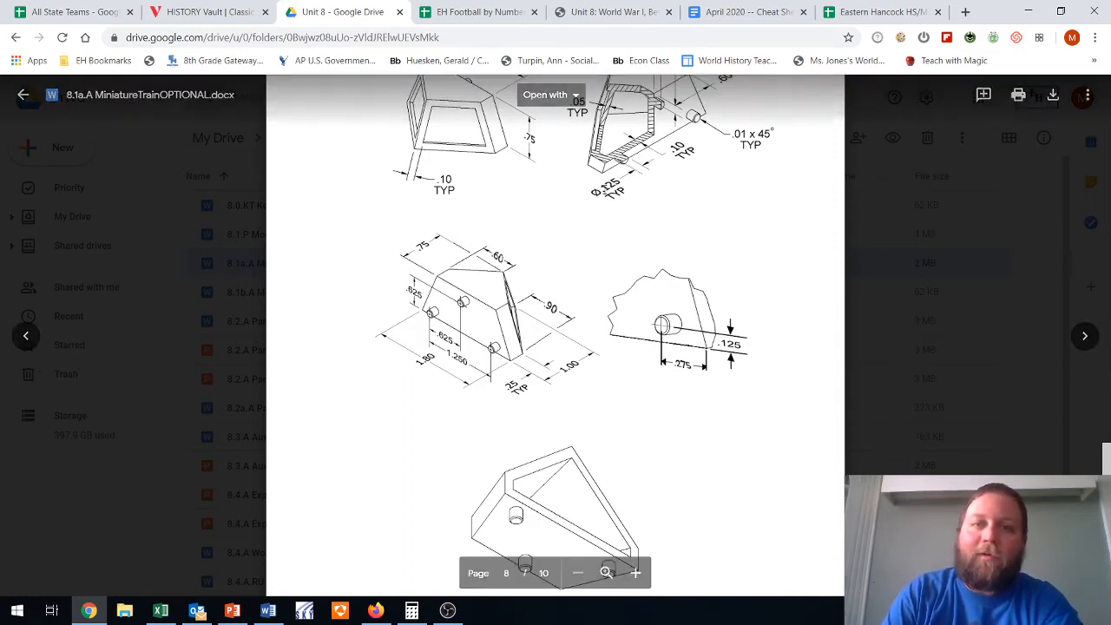
{"action": "scroll", "coordinate": [555, 335], "scroll_direction": "up", "scroll_amount": 1}
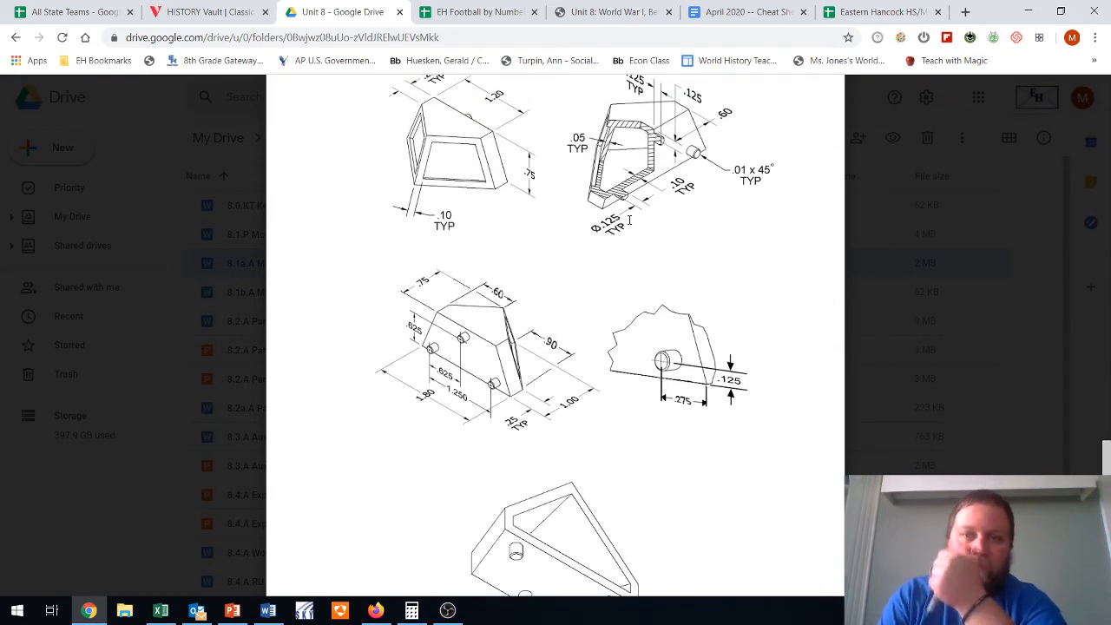
{"action": "scroll", "coordinate": [630, 221], "scroll_direction": "up", "scroll_amount": 1}
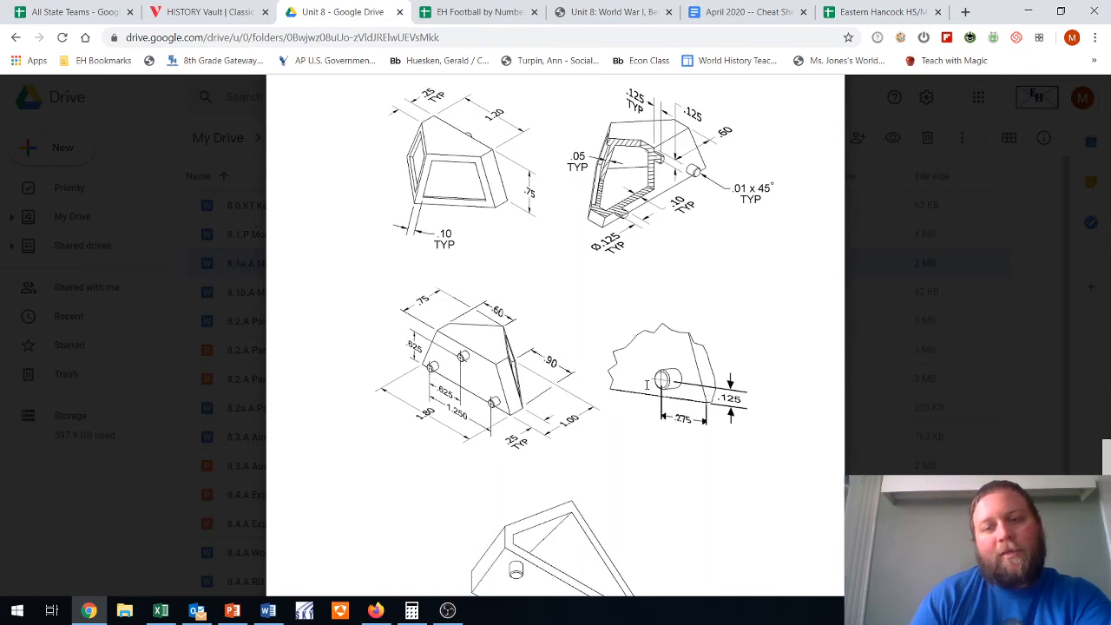
Switch back to Onshape and start a new sketch on the bottom face of the lofted solid, viewed from the bottom.
{"action": "left_click", "coordinate": [372, 613]}
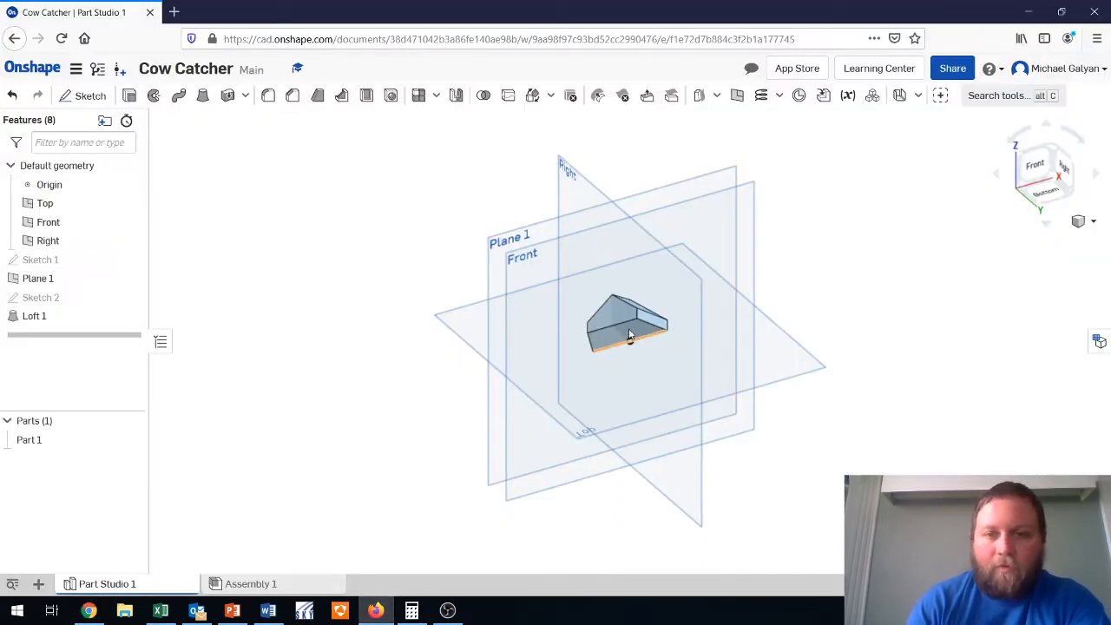
{"action": "left_click", "coordinate": [1052, 199]}
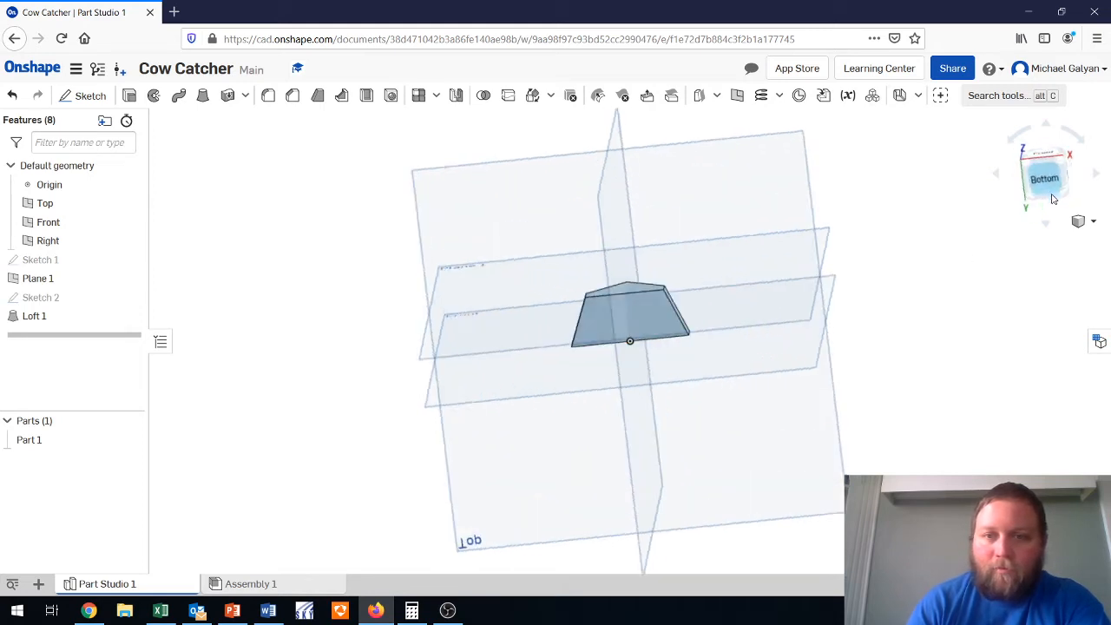
{"action": "left_click", "coordinate": [87, 96]}
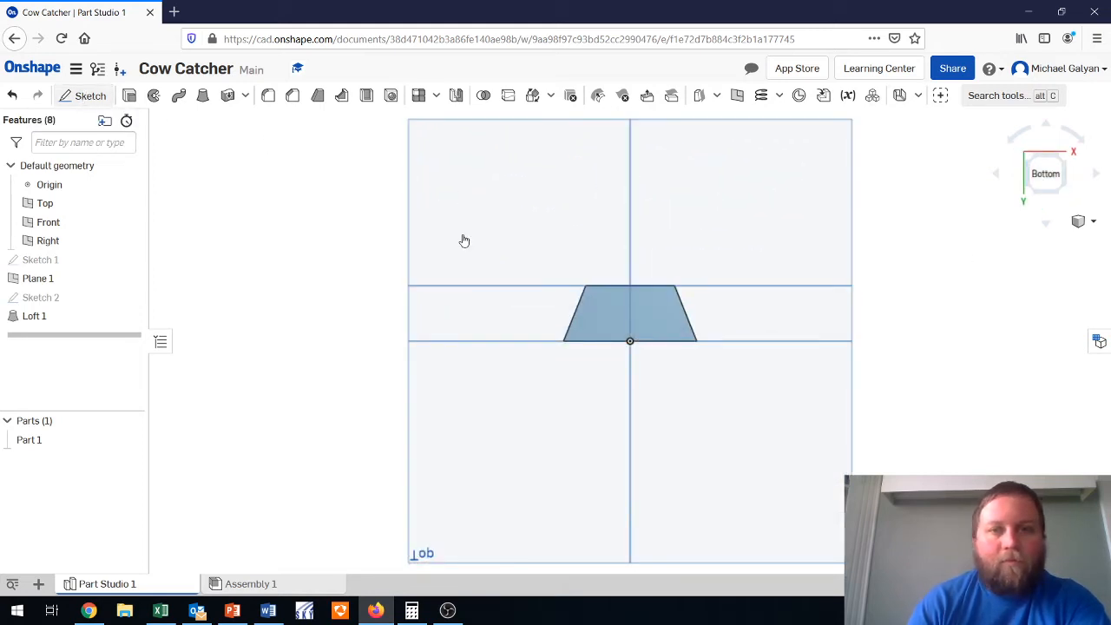
{"action": "left_click", "coordinate": [602, 304]}
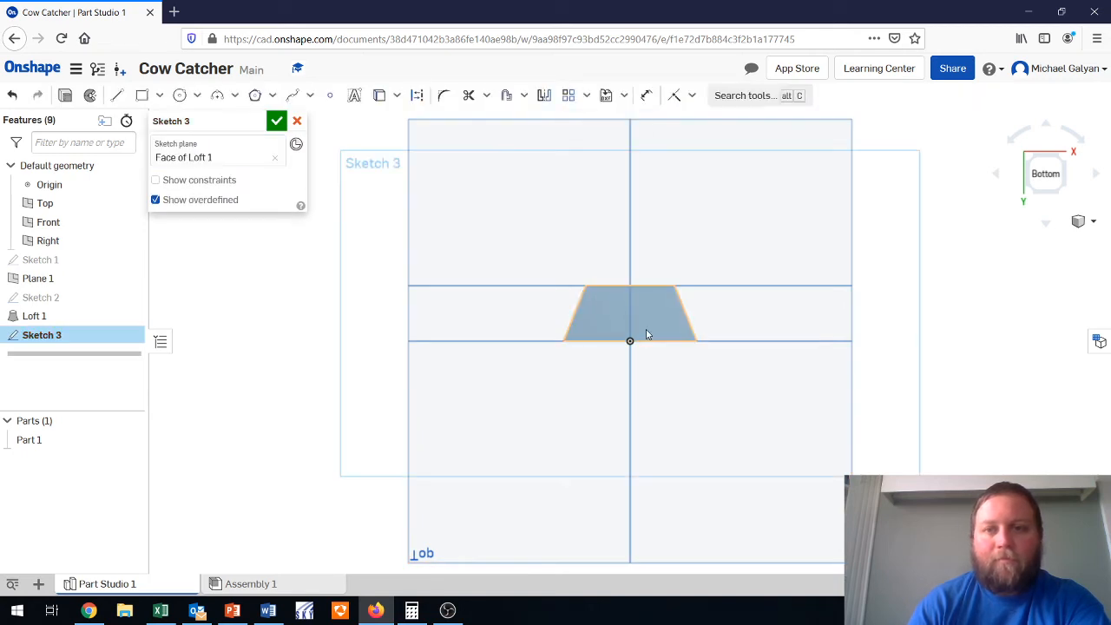
{"action": "scroll", "coordinate": [646, 334], "scroll_direction": "up", "scroll_amount": 5}
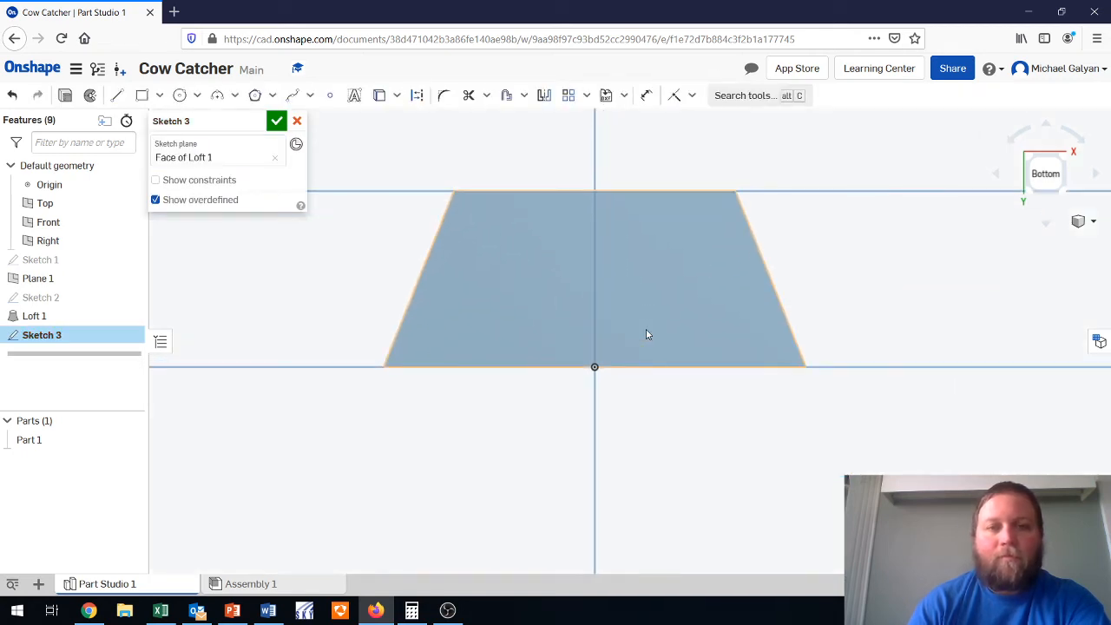
Sketch two horizontally aligned circles about 0.13 in in diameter, one near each end of the bottom face's longer edge.
{"action": "left_click", "coordinate": [176, 97]}
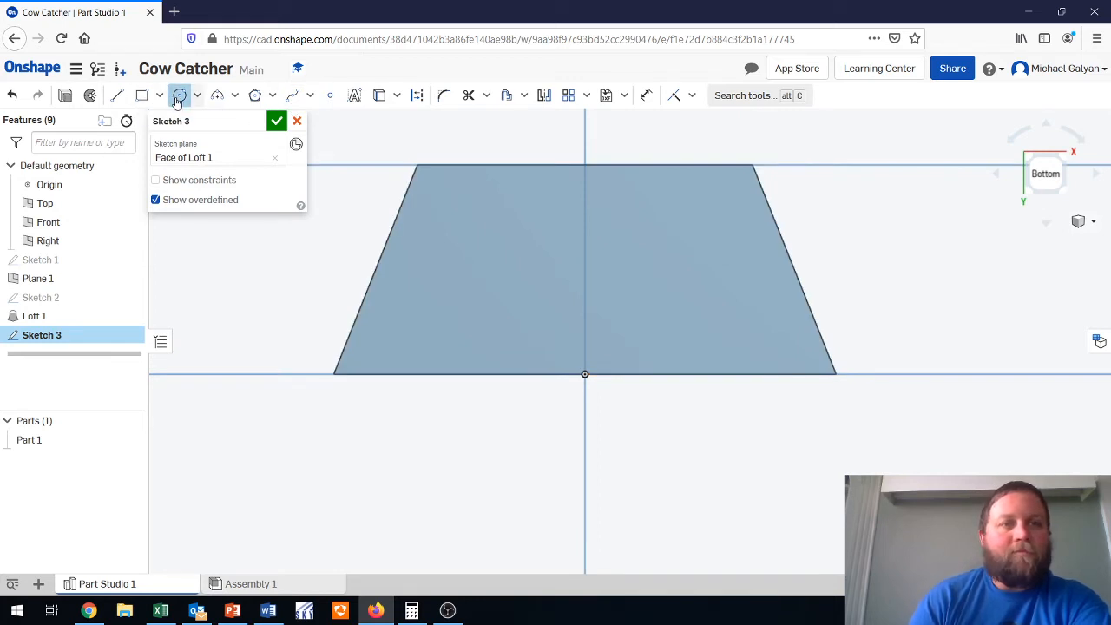
{"action": "left_click", "coordinate": [393, 347]}
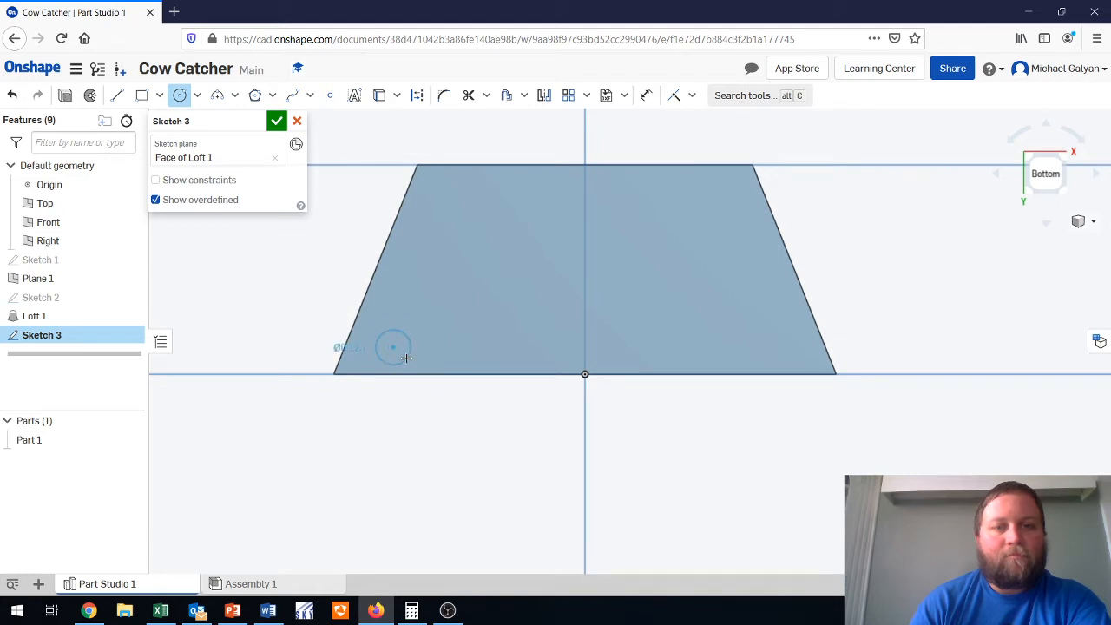
{"action": "left_click", "coordinate": [406, 358]}
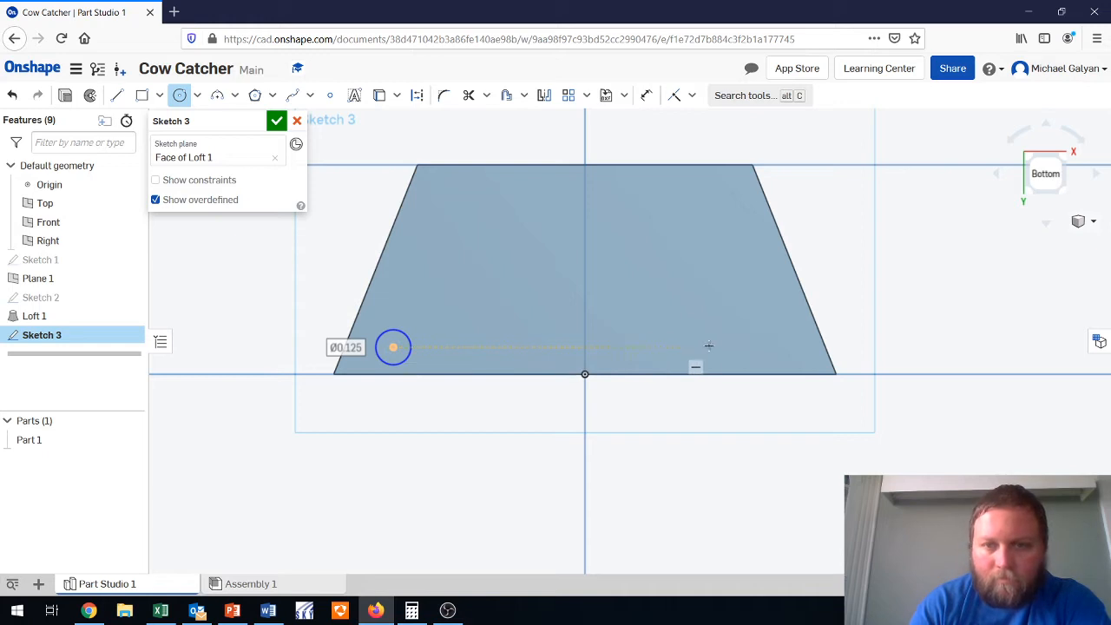
{"action": "left_click", "coordinate": [776, 347]}
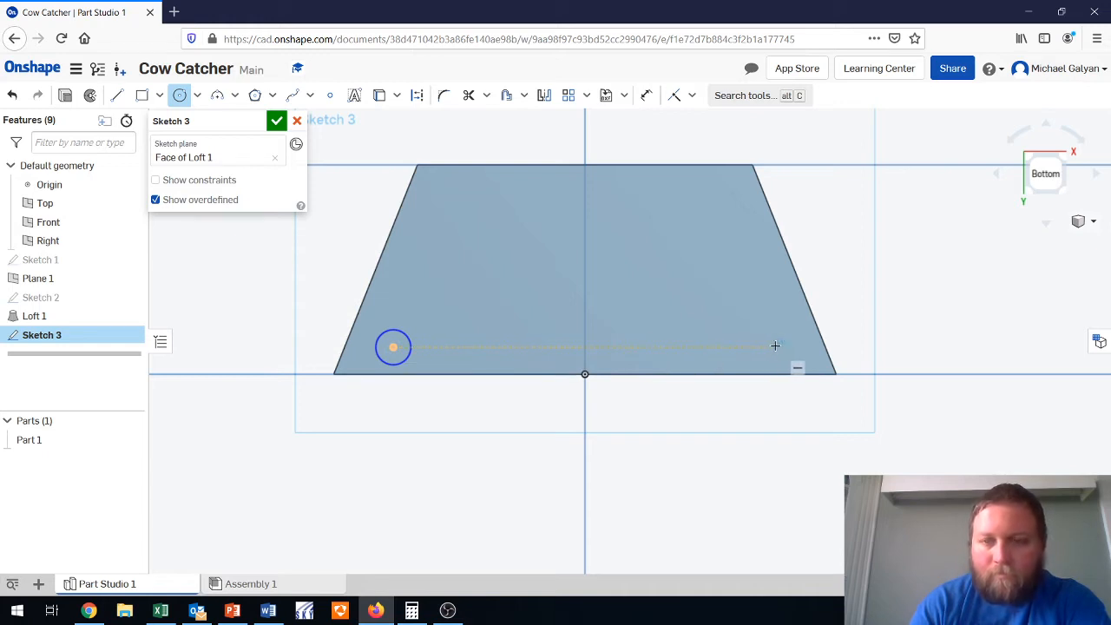
{"action": "left_click", "coordinate": [788, 358]}
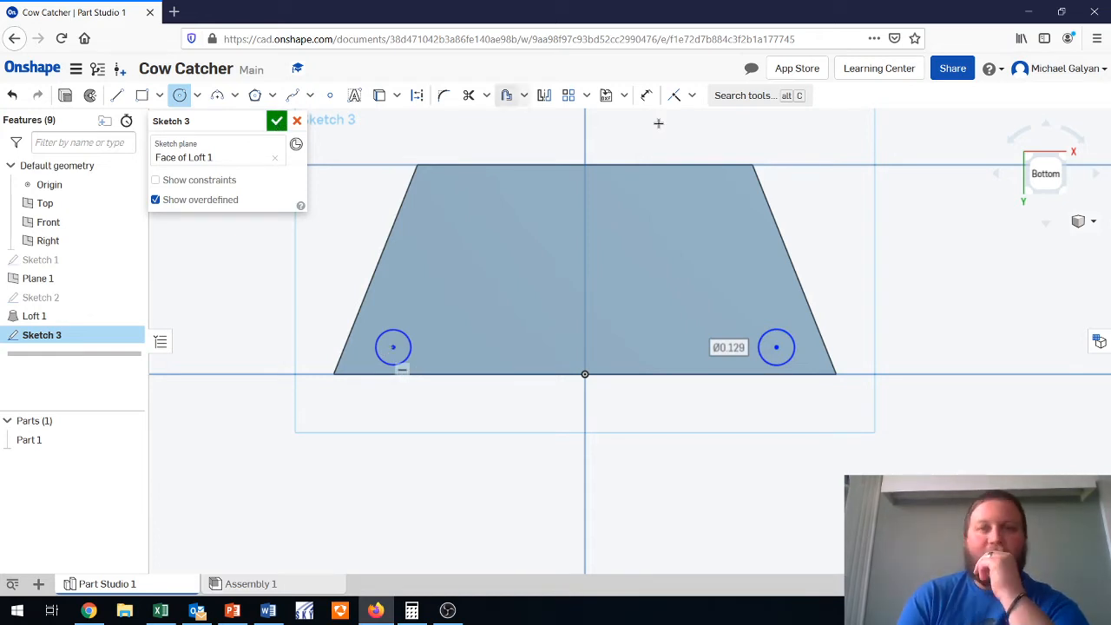
Dimension the diameters of both circles and set each to 0.125 in.
{"action": "left_click", "coordinate": [739, 100]}
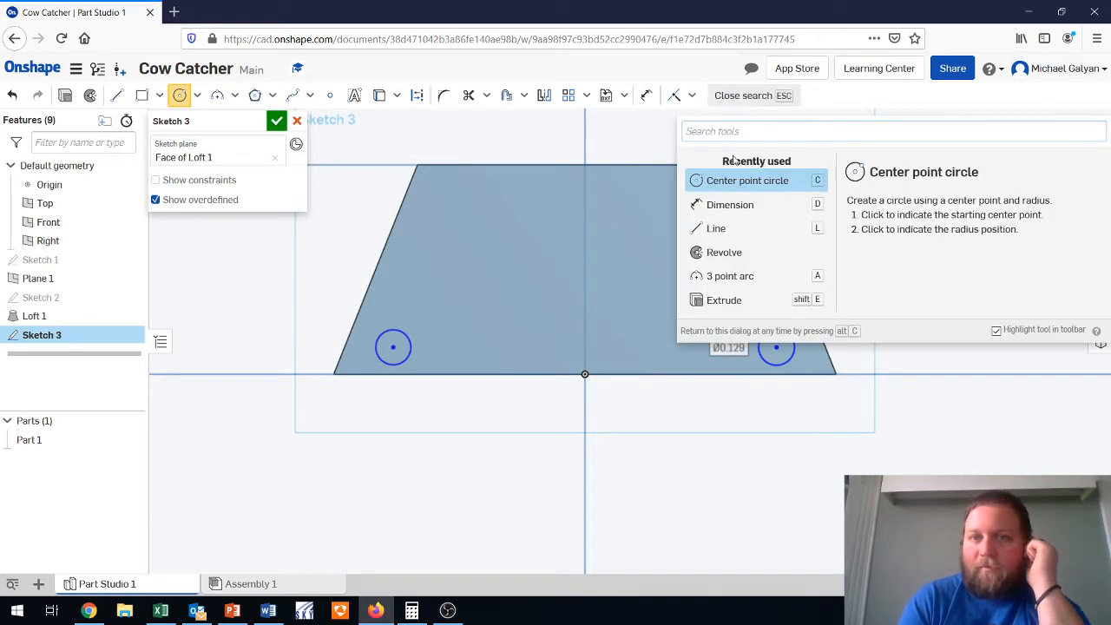
{"action": "left_click", "coordinate": [729, 205]}
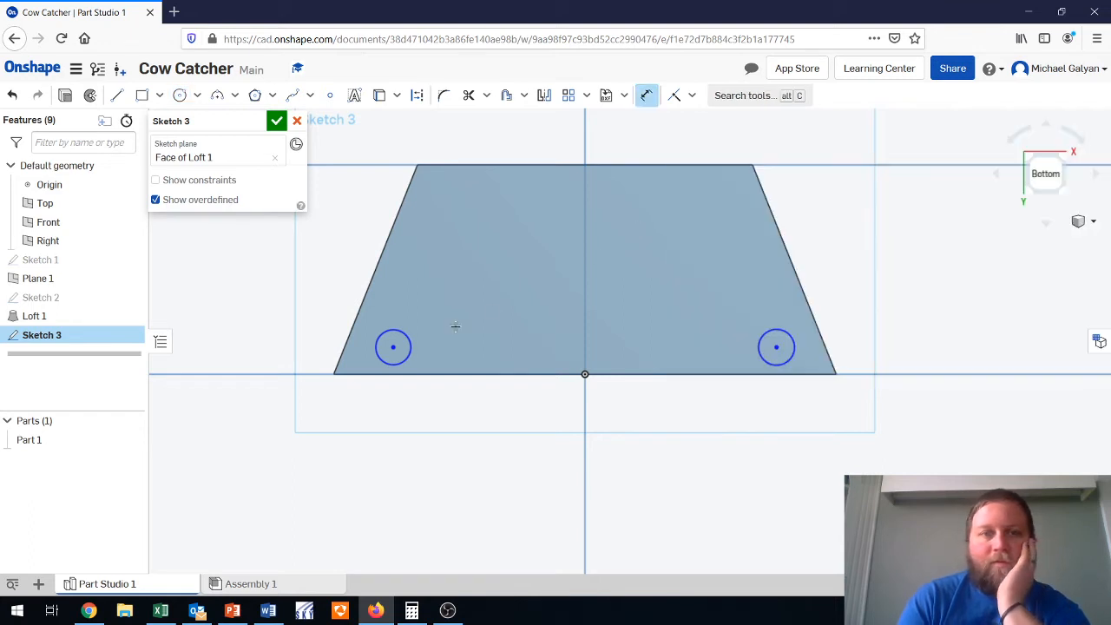
{"action": "left_click", "coordinate": [405, 335]}
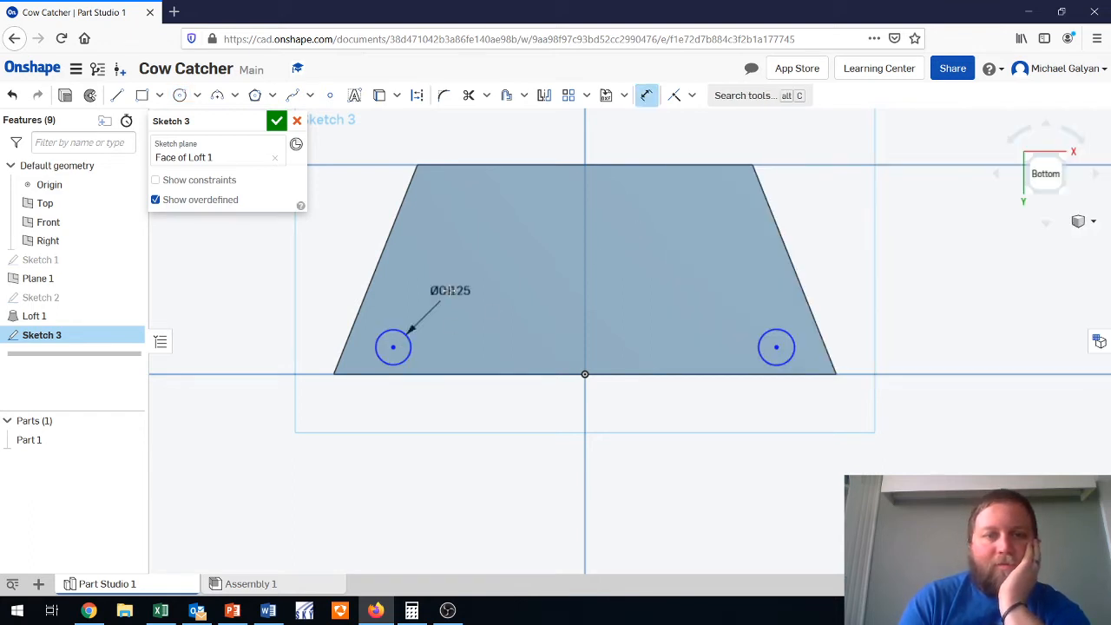
{"action": "left_click", "coordinate": [449, 290]}
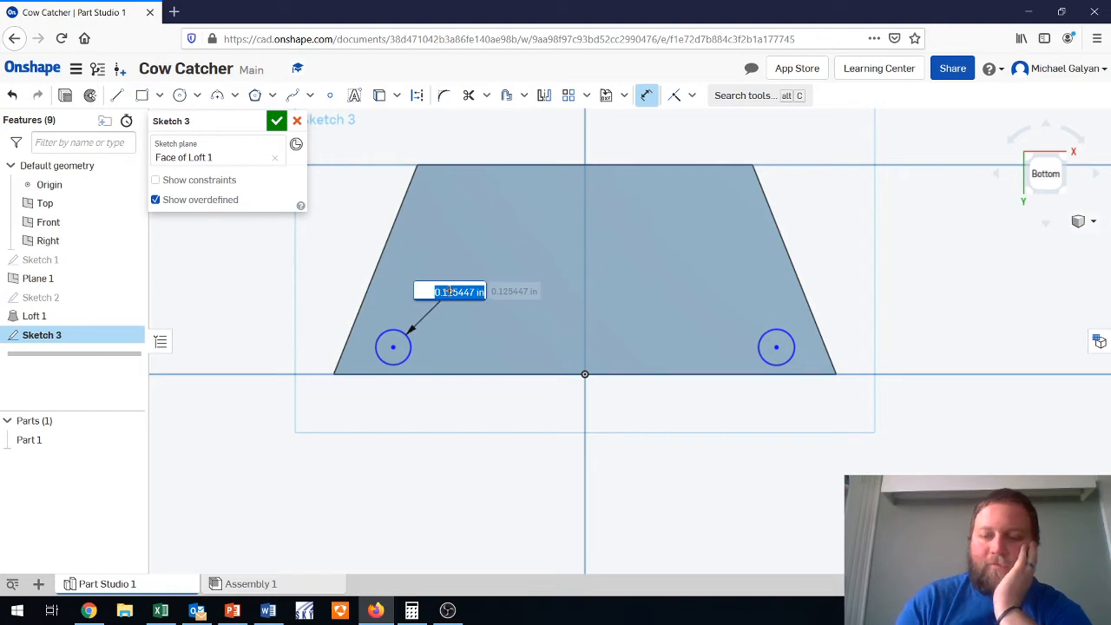
{"action": "type", "text": "1"}
{"action": "key", "text": "BackSpace"}
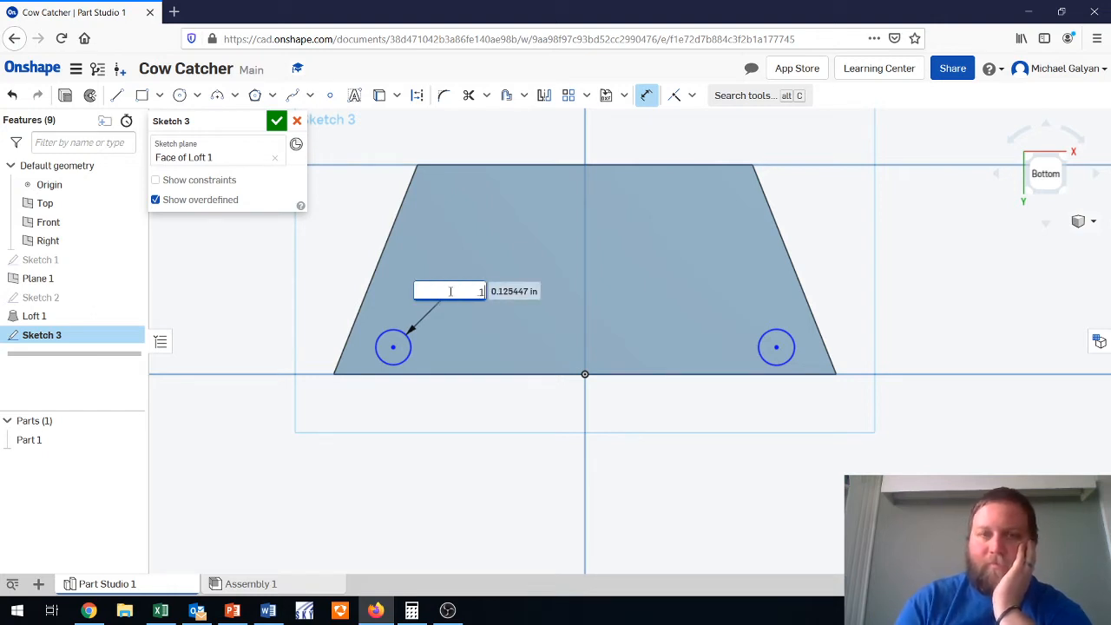
{"action": "type", "text": ".125"}
{"action": "key", "text": "Return"}
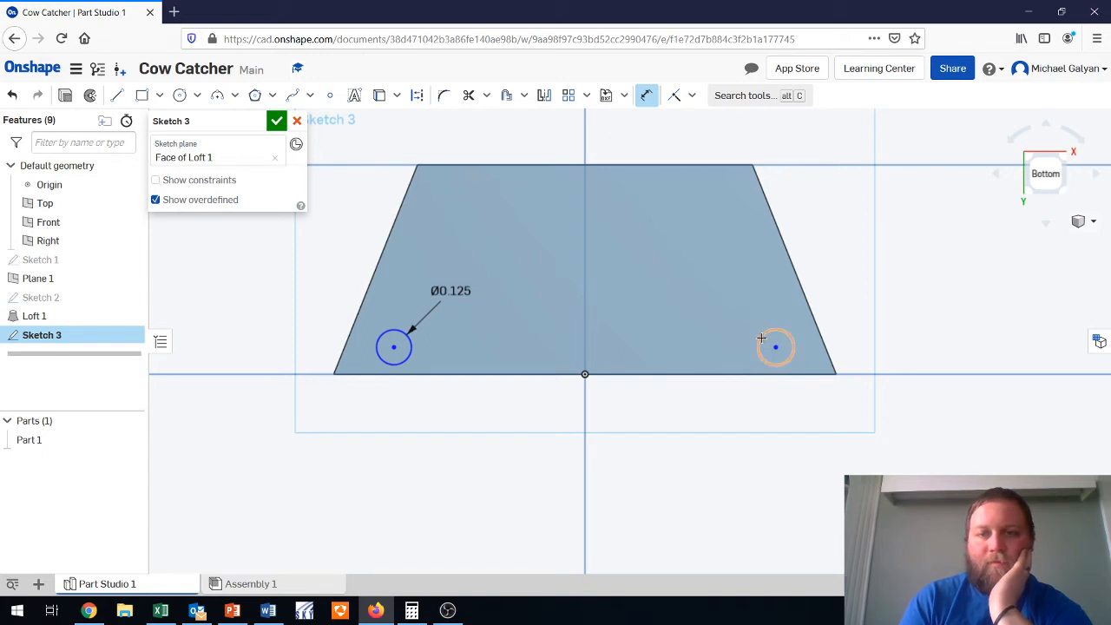
{"action": "left_click", "coordinate": [761, 337]}
{"action": "left_click", "coordinate": [728, 323]}
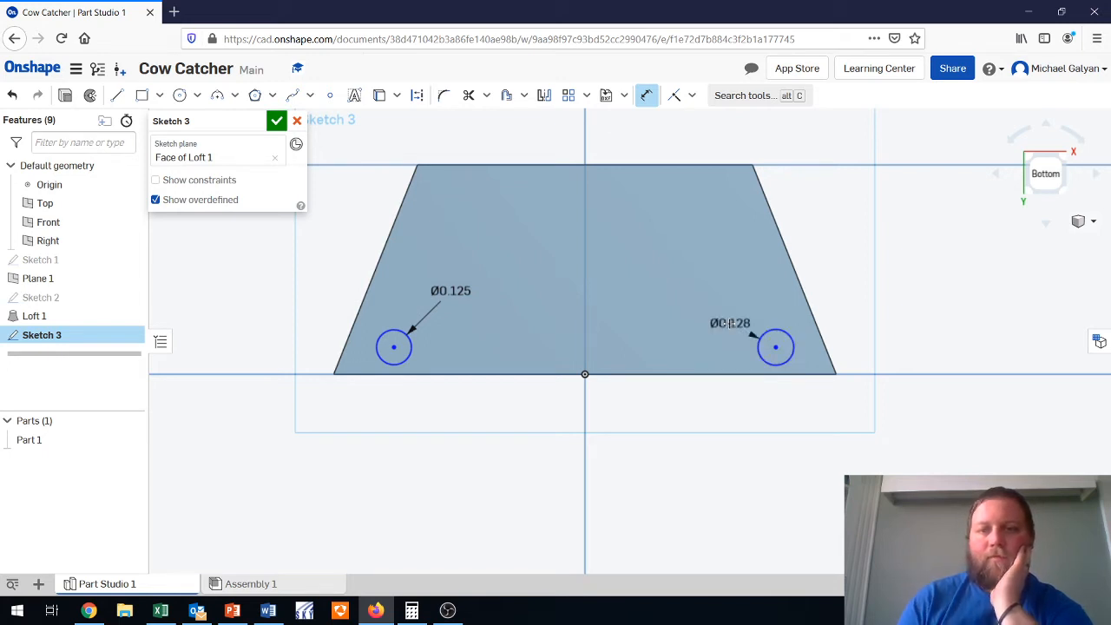
{"action": "type", "text": ".125"}
{"action": "key", "text": "Return"}
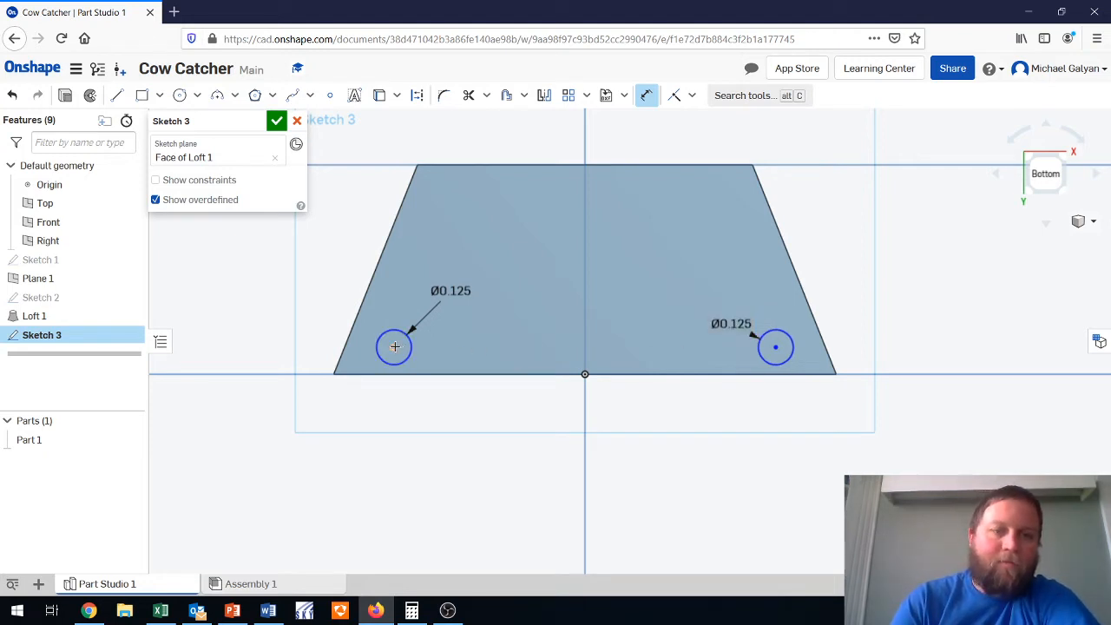
Check the peg position in the reference drawing, and dimension the left circle's center 0.125 in from the face's longer edge.
{"action": "left_click", "coordinate": [88, 611]}
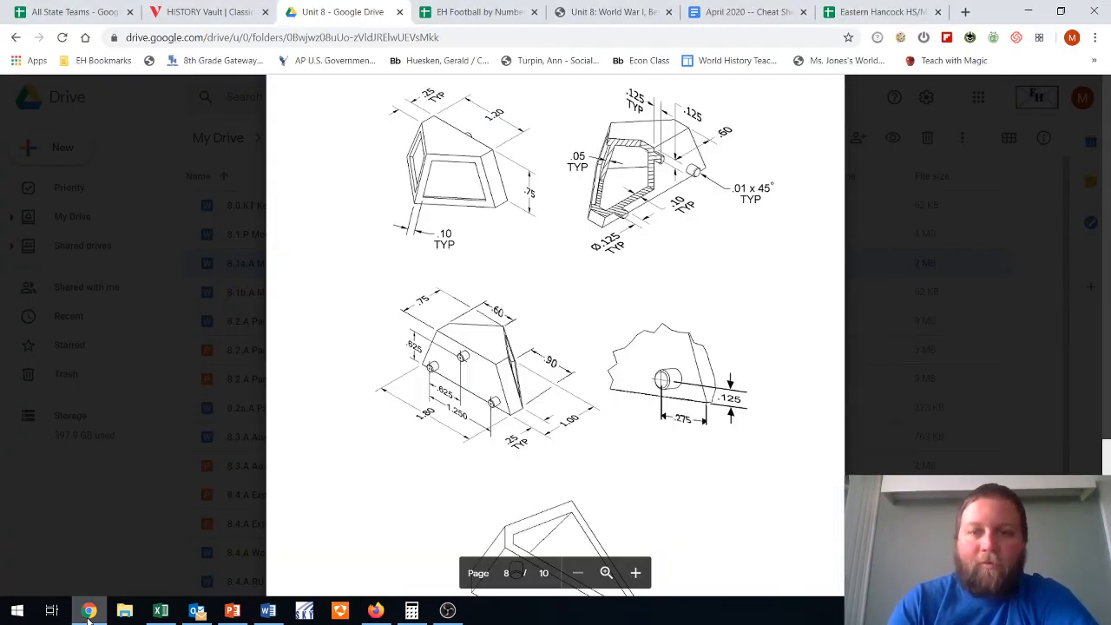
{"action": "key", "text": "alt+Tab"}
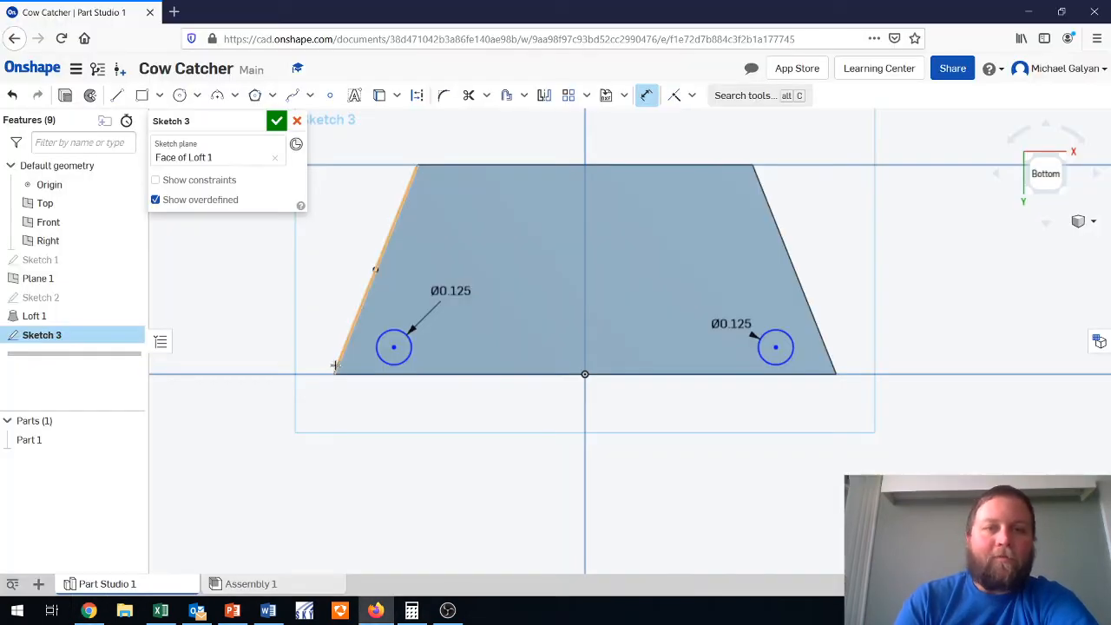
{"action": "left_click", "coordinate": [395, 375]}
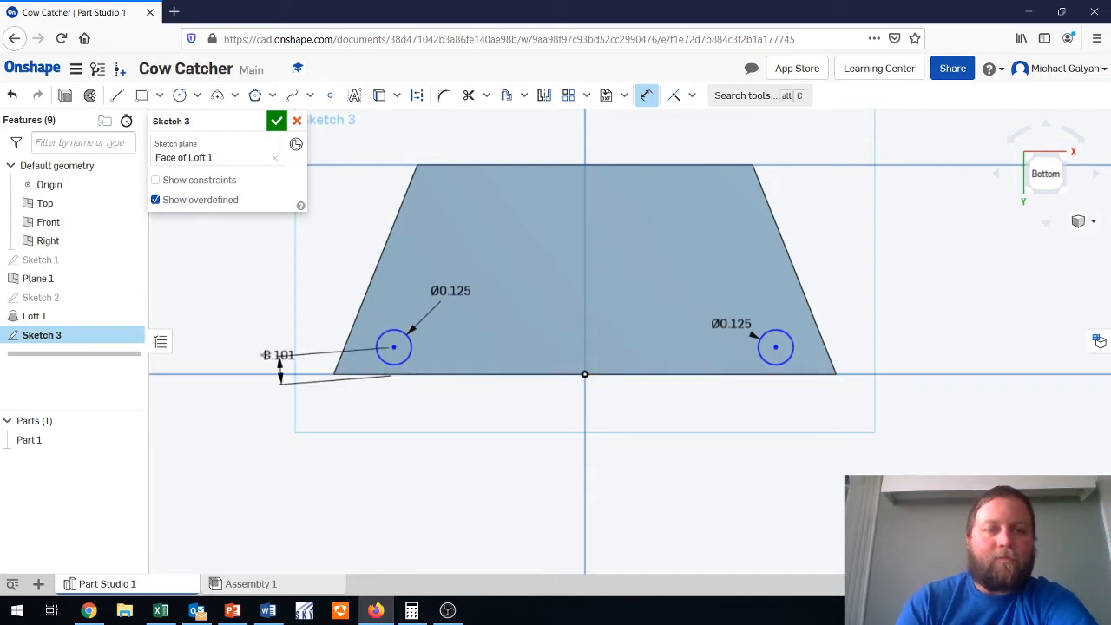
{"action": "left_click", "coordinate": [247, 353]}
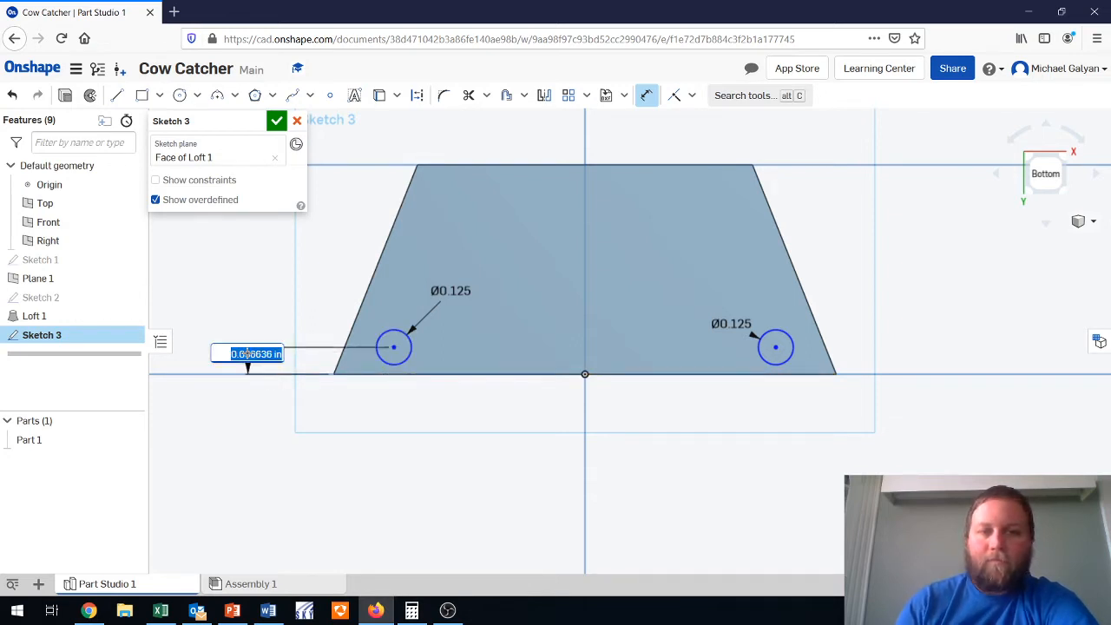
{"action": "key", "text": "BackSpace"}
{"action": "type", "text": ".12"}
{"action": "key", "text": "Escape"}
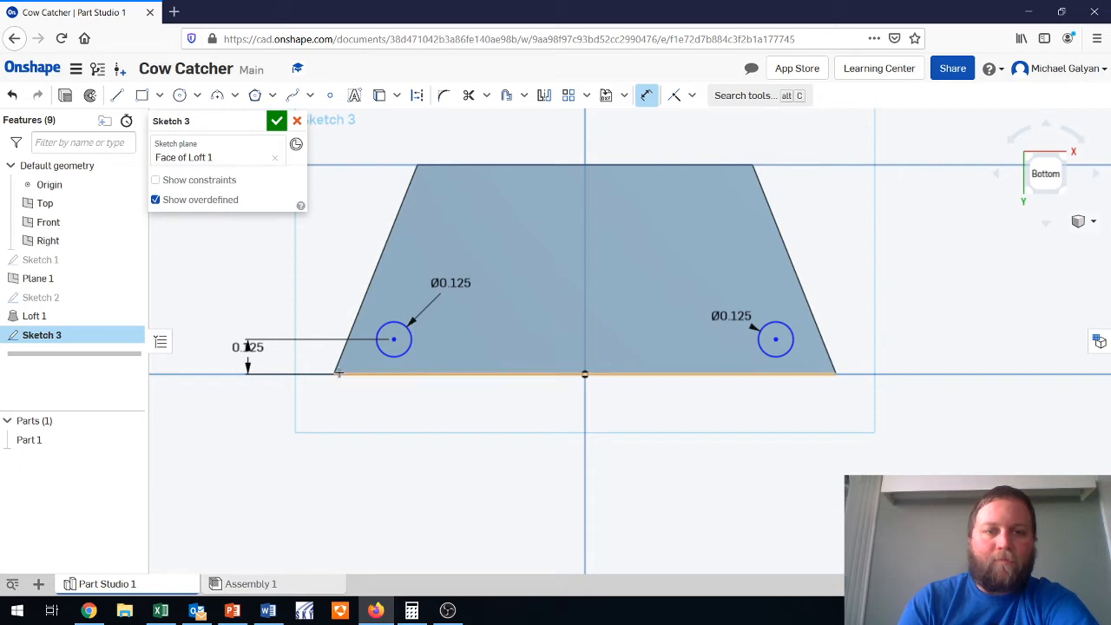
Dimension the horizontal distance from the face's lower-left corner to the left circle's center as 0.275 in.
{"action": "left_click", "coordinate": [335, 375]}
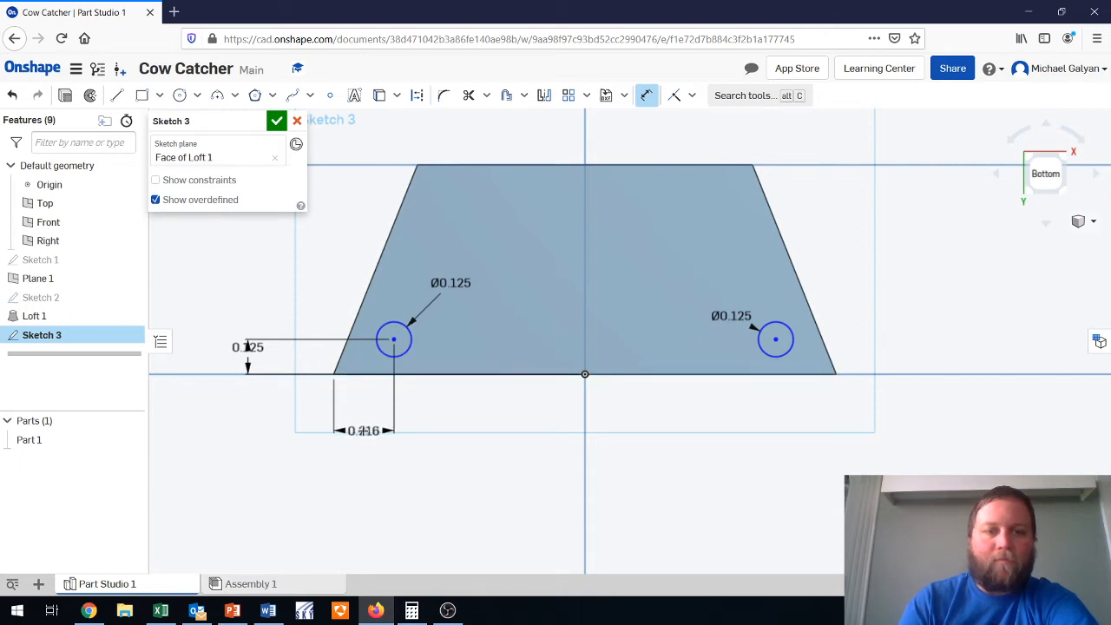
{"action": "left_click", "coordinate": [363, 431]}
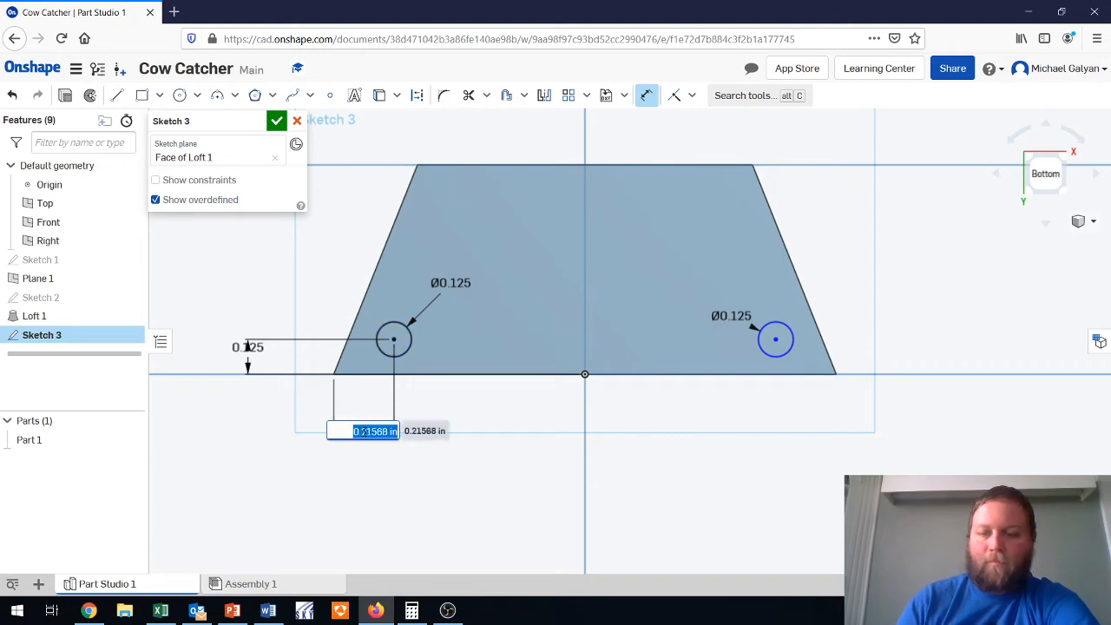
{"action": "type", "text": "275"}
{"action": "key", "text": "Return"}
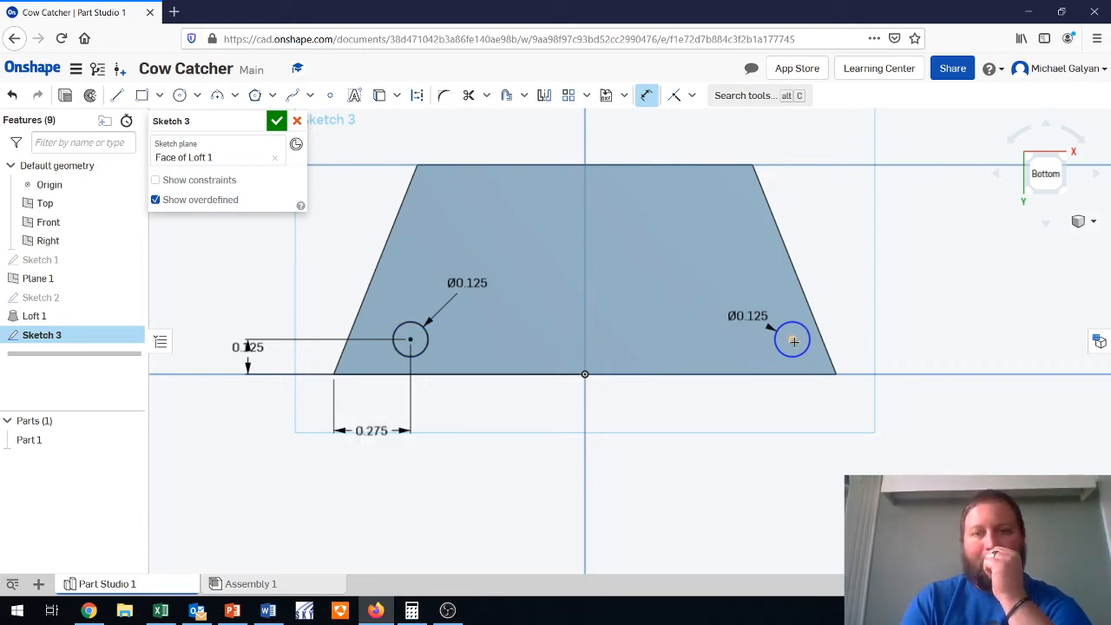
Dimension the horizontal distance from the right circle's center to the face's lower-right corner as 0.275 in.
{"action": "left_click", "coordinate": [833, 371]}
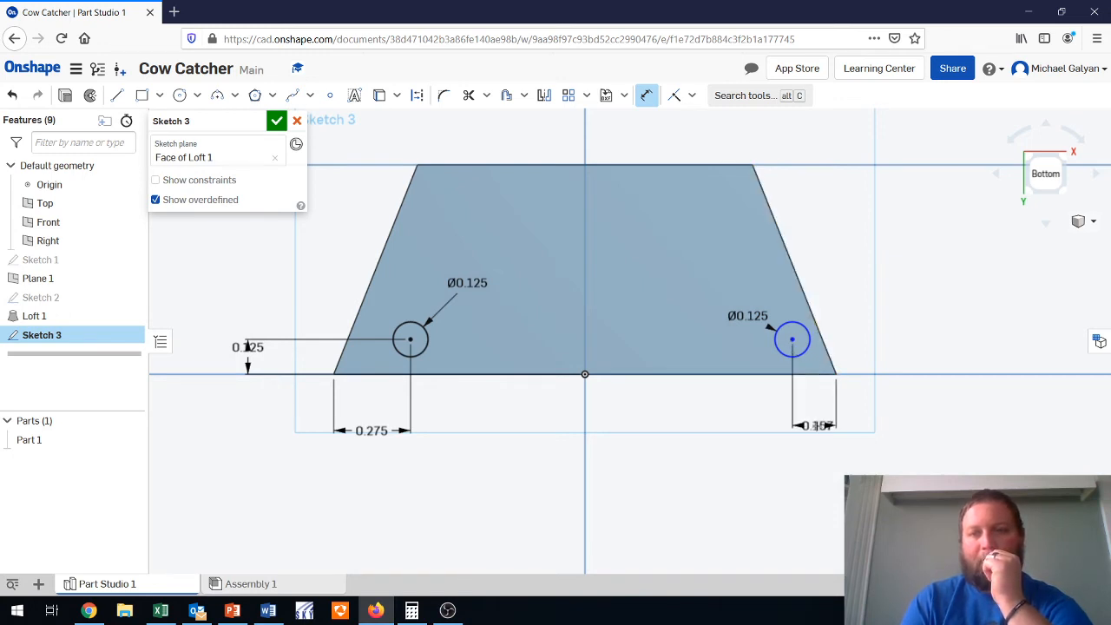
{"action": "left_click", "coordinate": [815, 426]}
{"action": "key", "text": "BackSpace"}
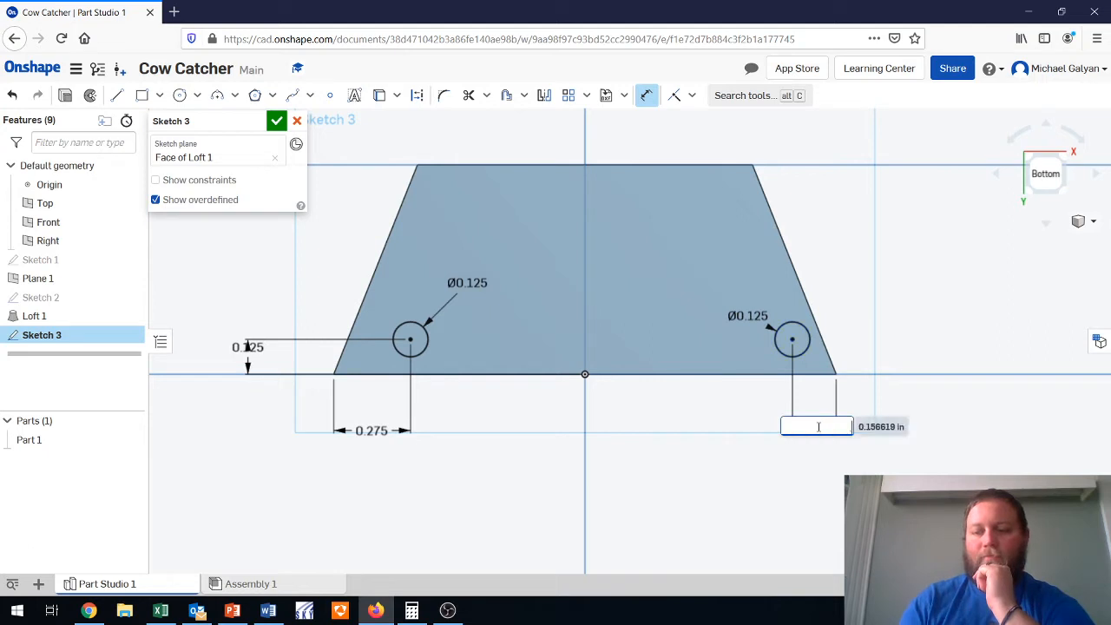
{"action": "type", "text": ".275"}
{"action": "key", "text": "Return"}
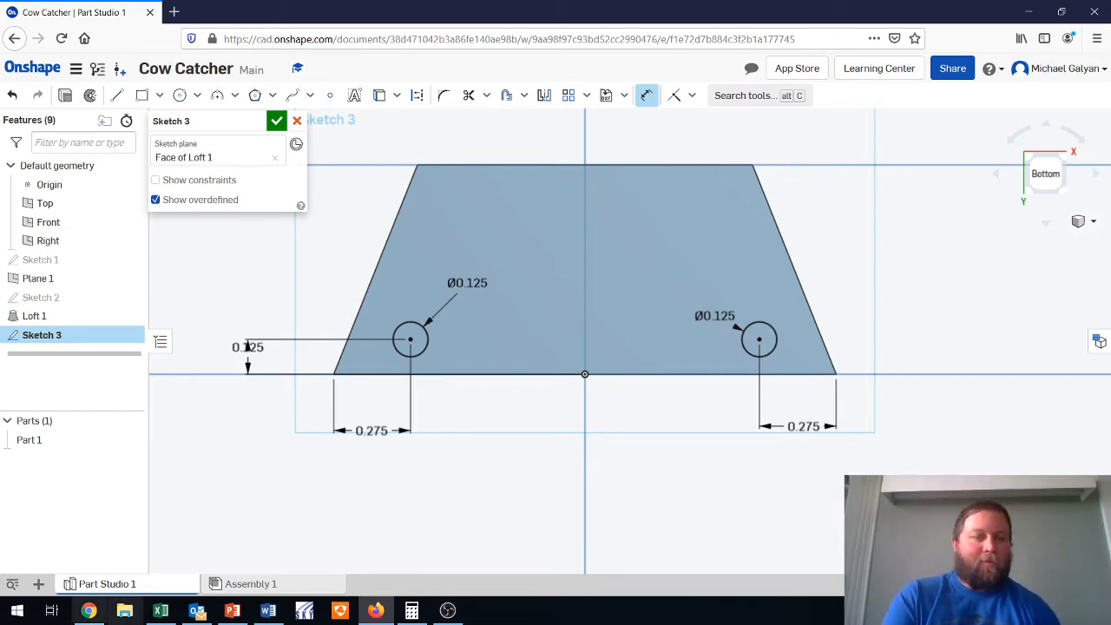
Consult the reference drawing for the third peg, and sketch a circle about 0.175 in in diameter on the vertical centerline near the shorter edge.
{"action": "left_click", "coordinate": [89, 611]}
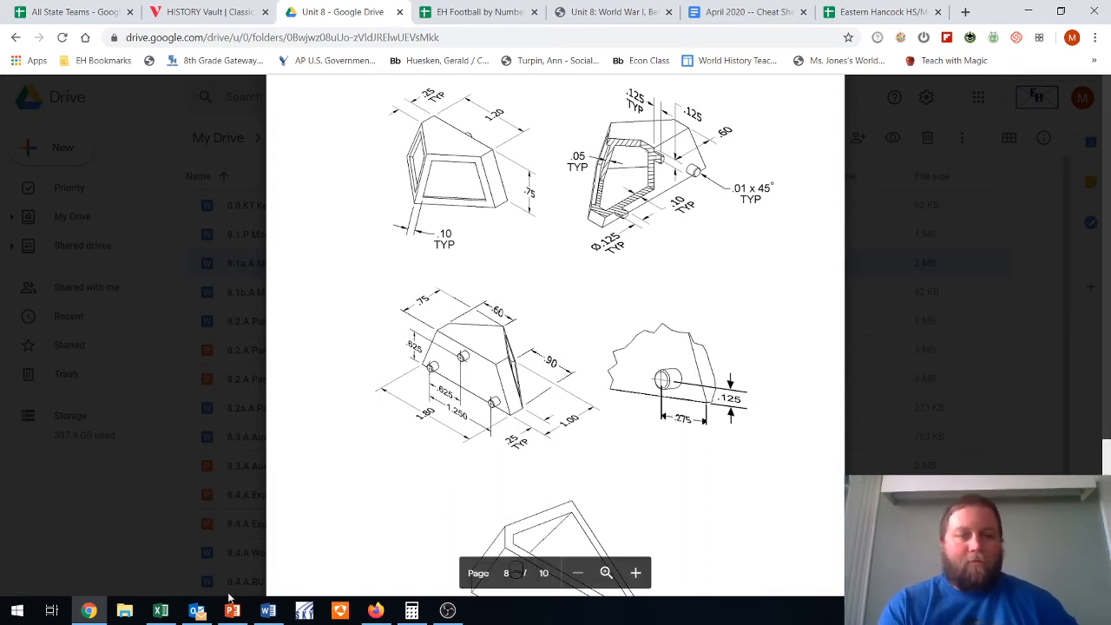
{"action": "left_click", "coordinate": [371, 613]}
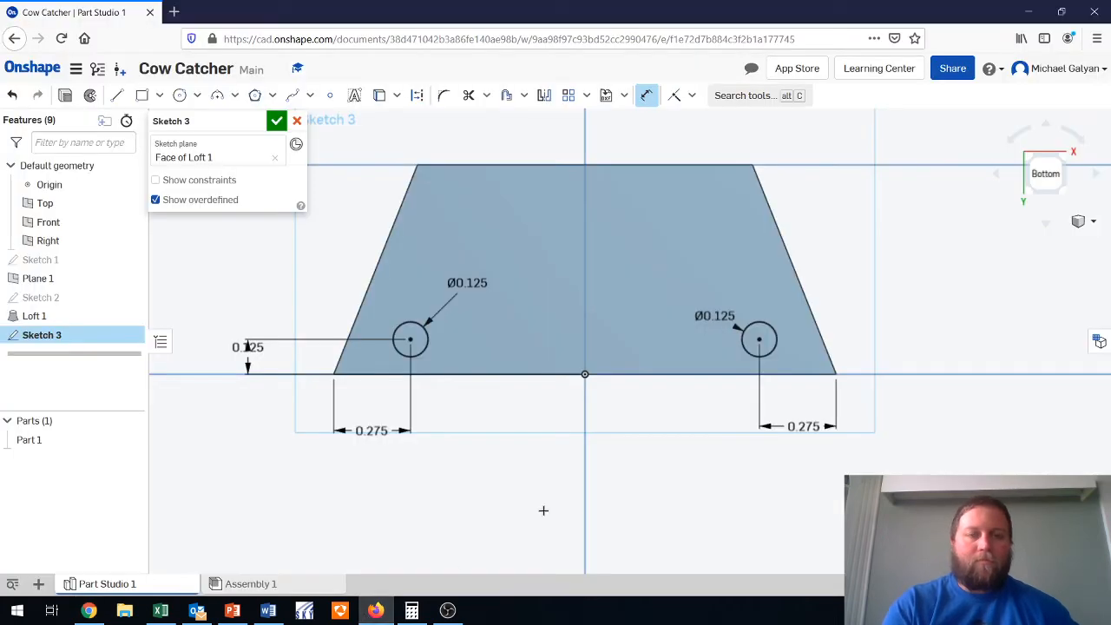
{"action": "scroll", "coordinate": [543, 510], "scroll_direction": "up", "scroll_amount": 3}
{"action": "scroll", "coordinate": [544, 510], "scroll_direction": "down", "scroll_amount": 8}
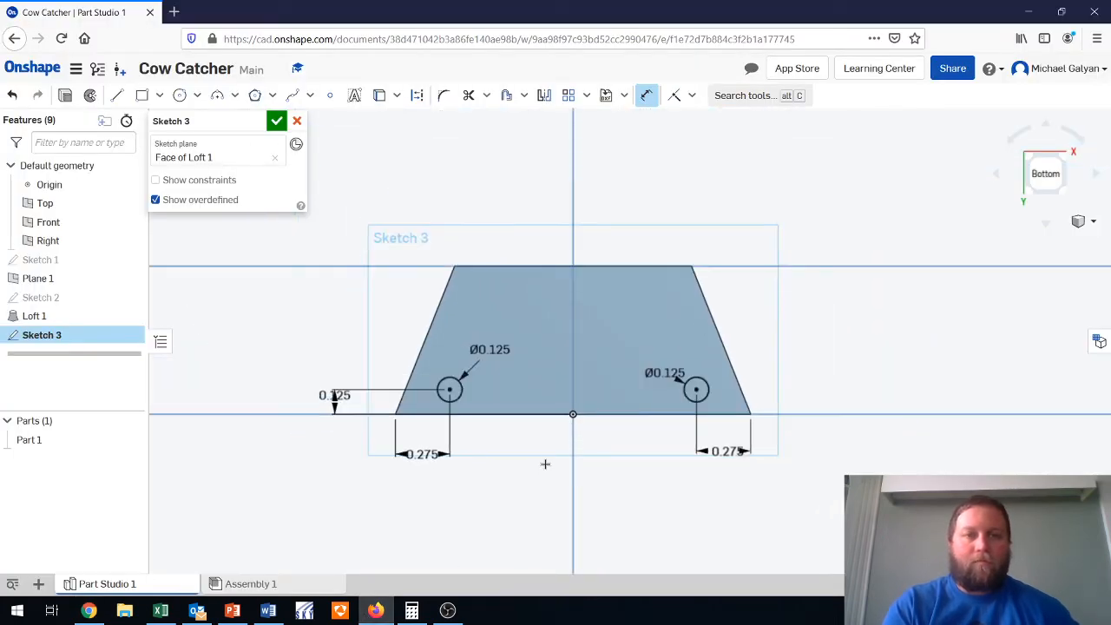
{"action": "left_click", "coordinate": [180, 96]}
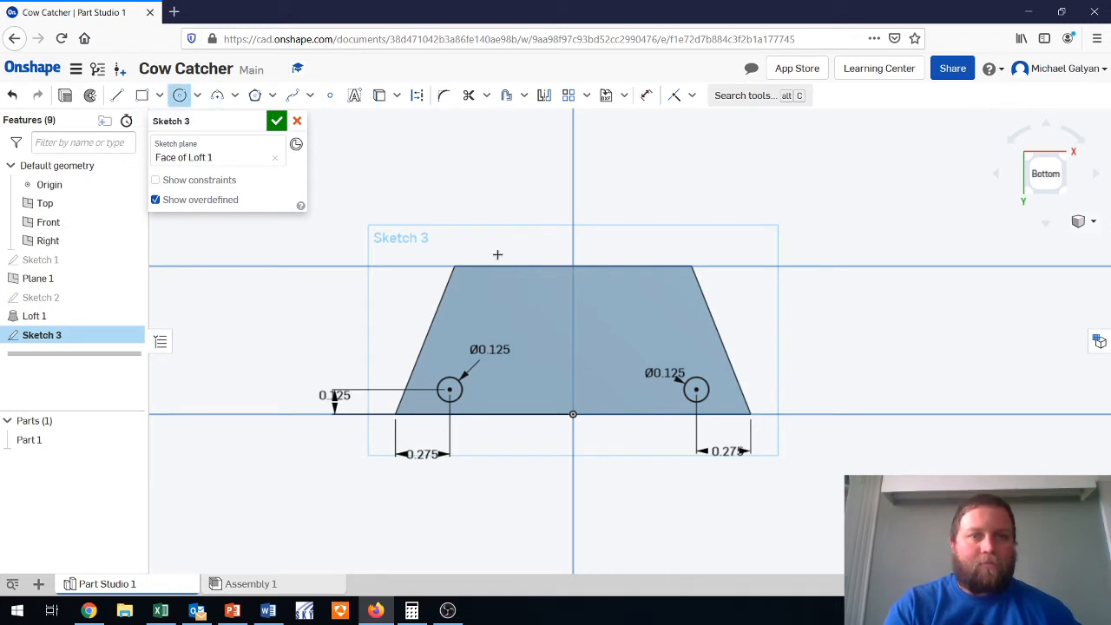
{"action": "left_click", "coordinate": [572, 290]}
{"action": "left_click", "coordinate": [581, 304]}
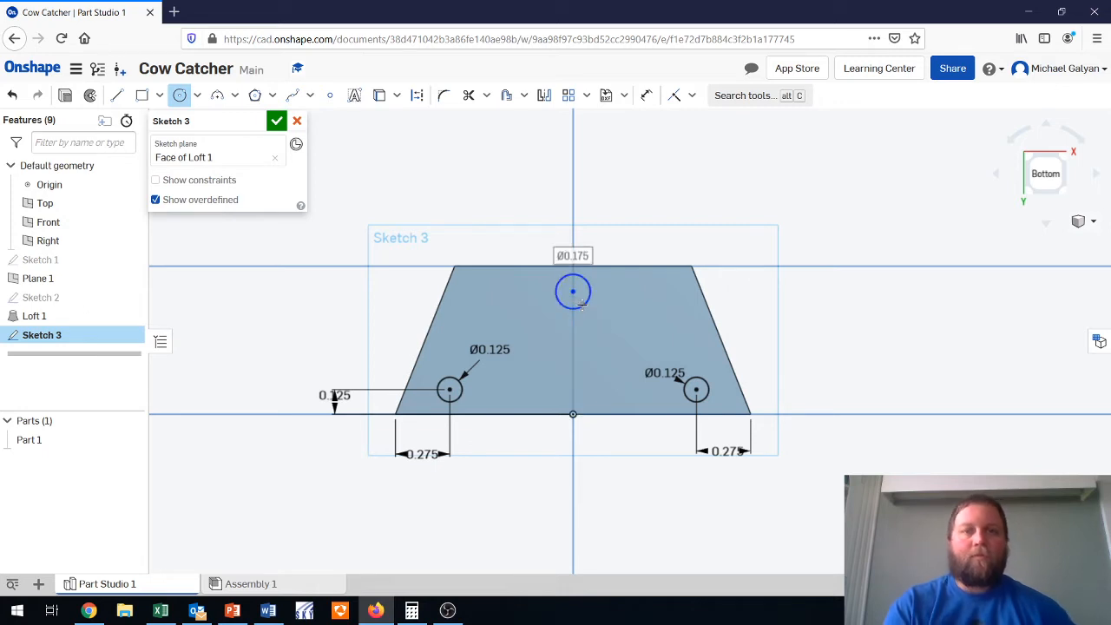
Dimension the third peg circle's diameter near the shorter edge as 0.125 in.
{"action": "left_click", "coordinate": [738, 97]}
{"action": "left_click", "coordinate": [729, 206]}
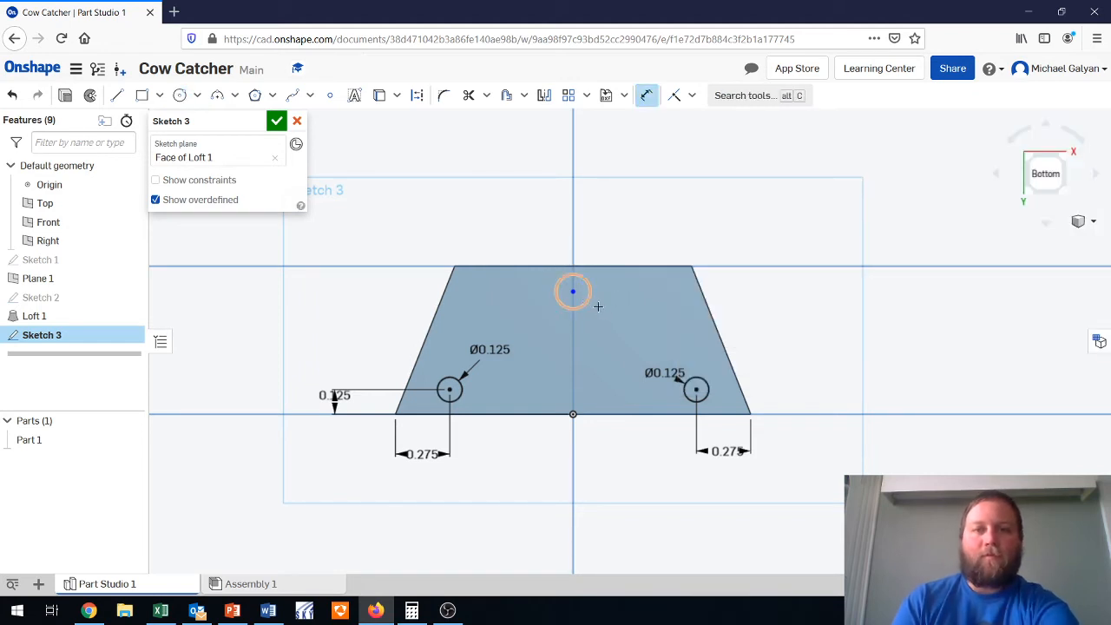
{"action": "left_click", "coordinate": [588, 302]}
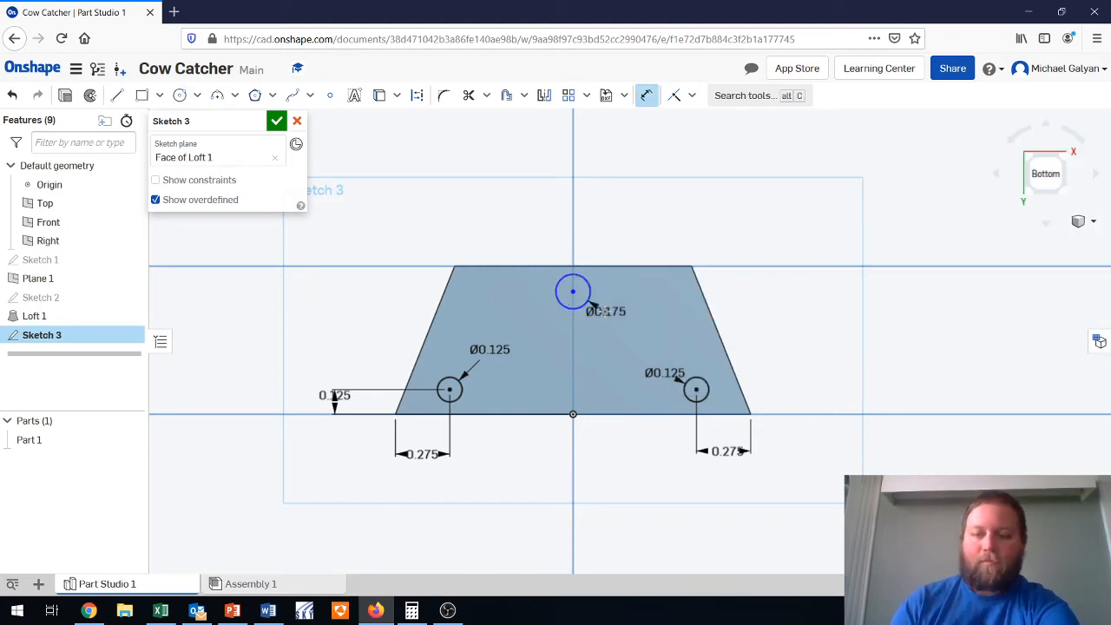
{"action": "left_click", "coordinate": [605, 312]}
{"action": "type", "text": ".125"}
{"action": "key", "text": "Return"}
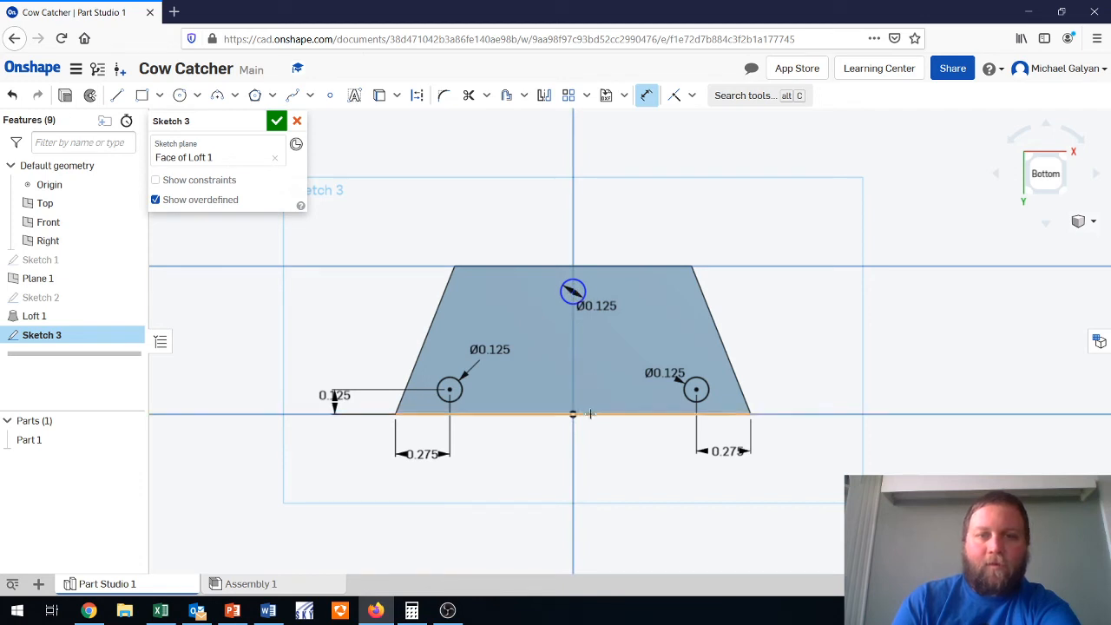
Dimension the vertical distance from the face's longer edge to the third circle's center as 0.625 in.
{"action": "left_click", "coordinate": [590, 414]}
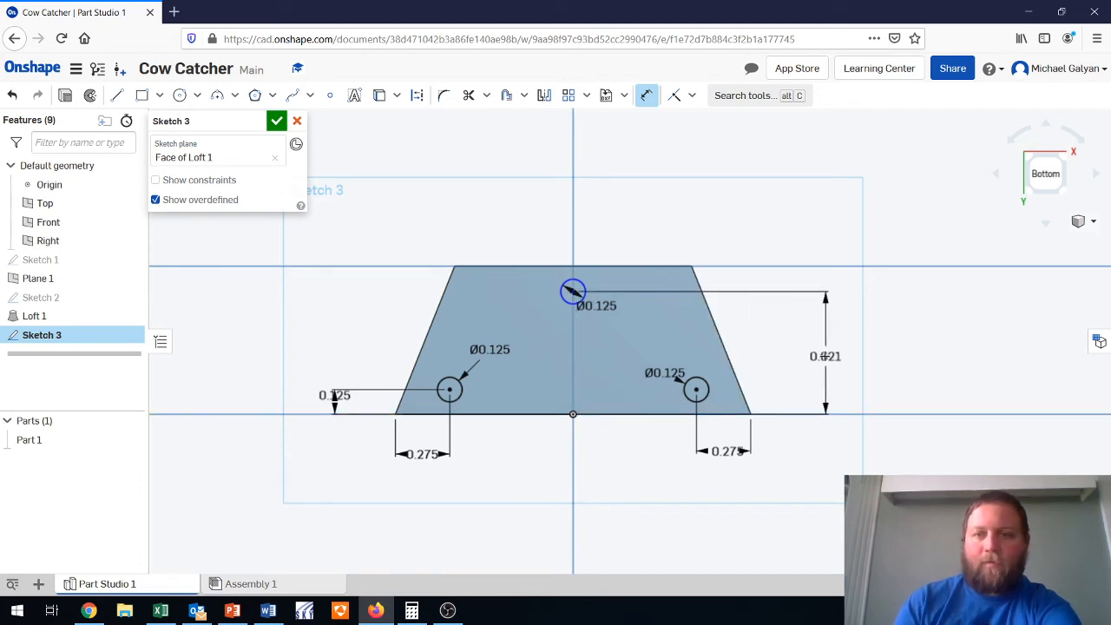
{"action": "left_click", "coordinate": [825, 356]}
{"action": "key", "text": "Return"}
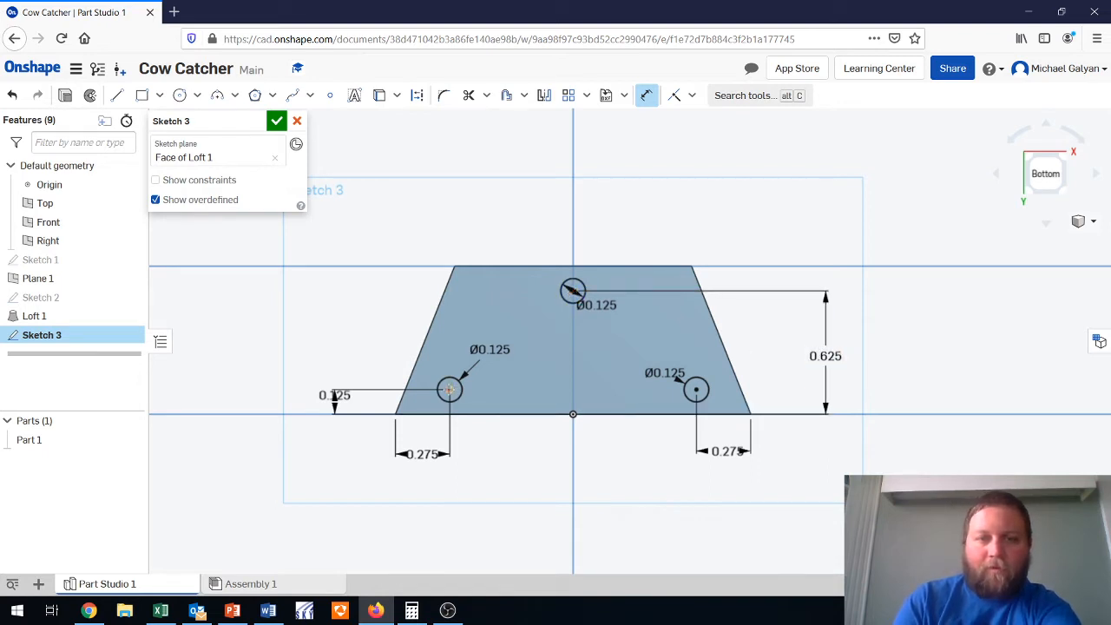
Dimension the horizontal distance between the left circle's center and the third circle's center as 0.625 in, and finish the sketch.
{"action": "left_click", "coordinate": [449, 389]}
{"action": "left_click", "coordinate": [573, 290]}
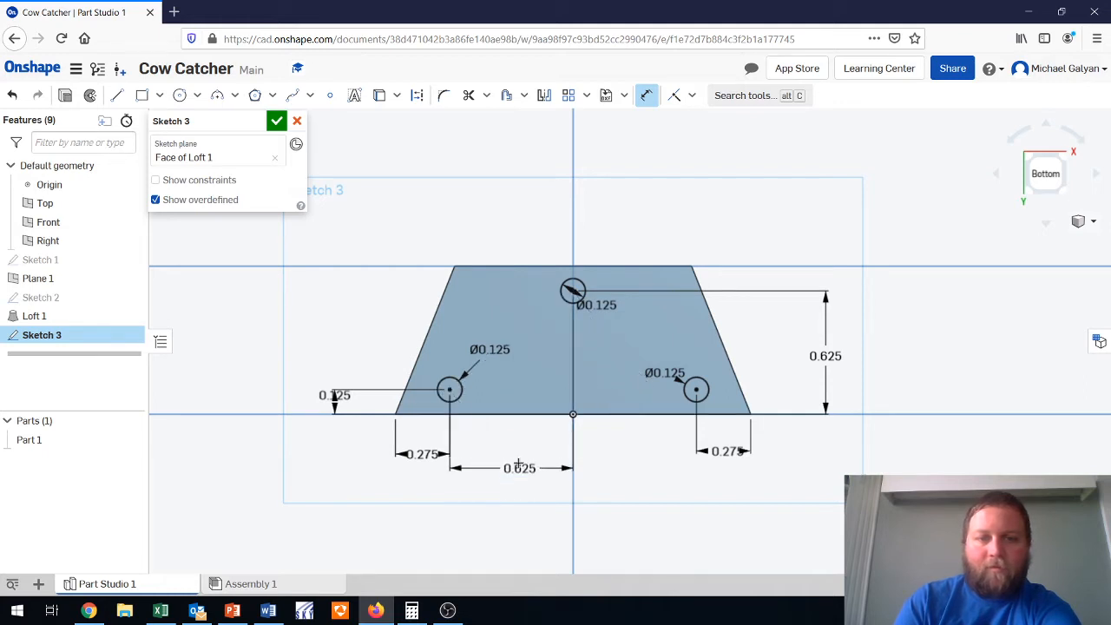
{"action": "left_click", "coordinate": [518, 498]}
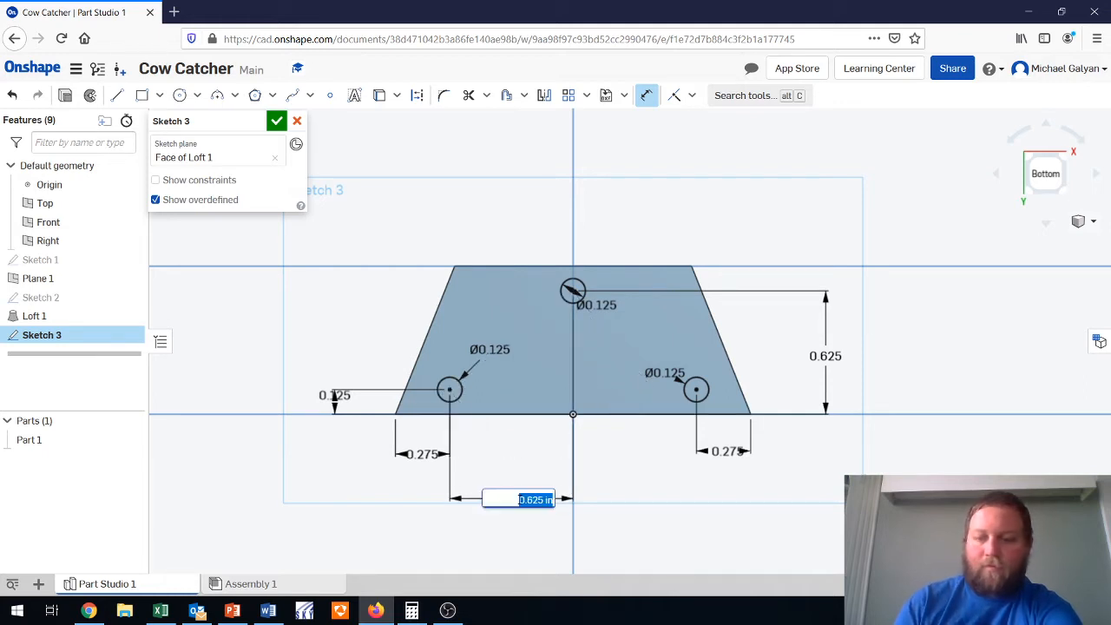
{"action": "key", "text": "Return"}
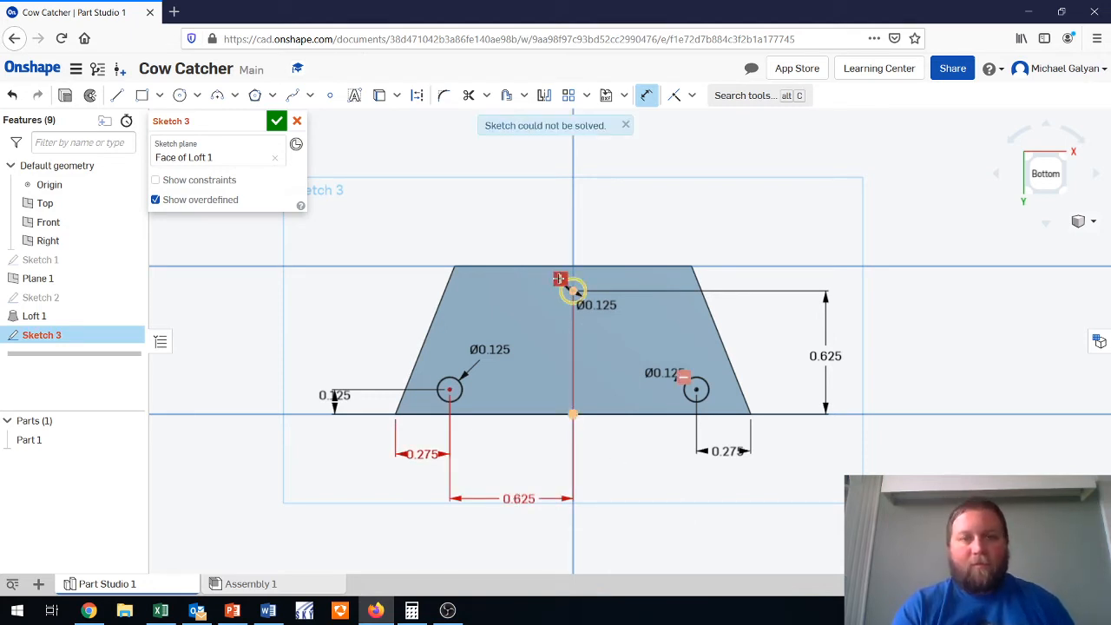
{"action": "left_click", "coordinate": [625, 124]}
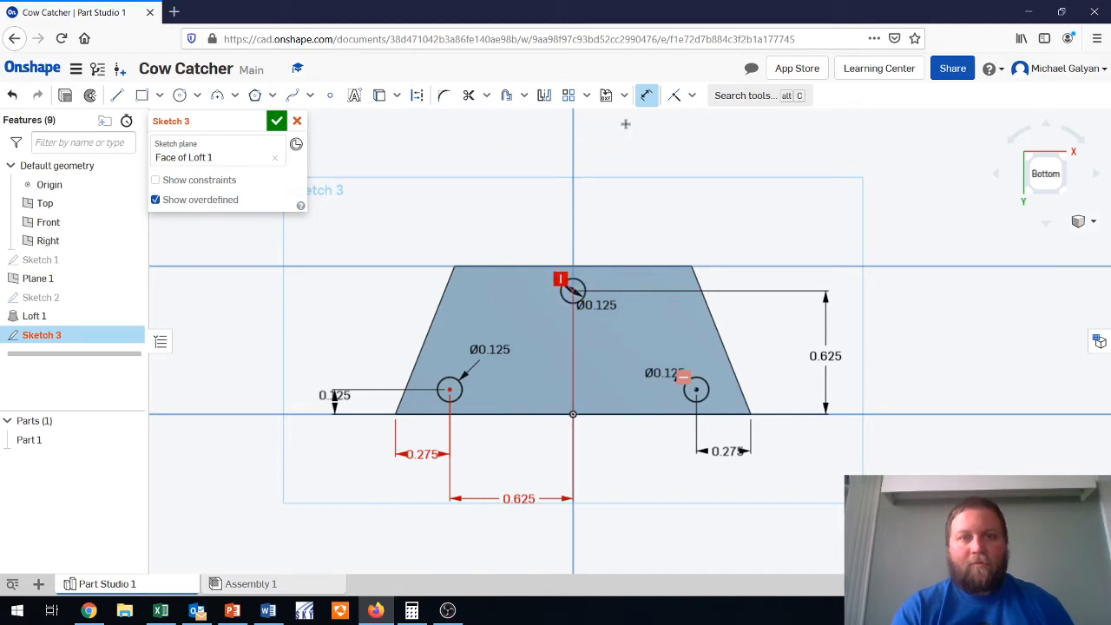
{"action": "left_click", "coordinate": [275, 121]}
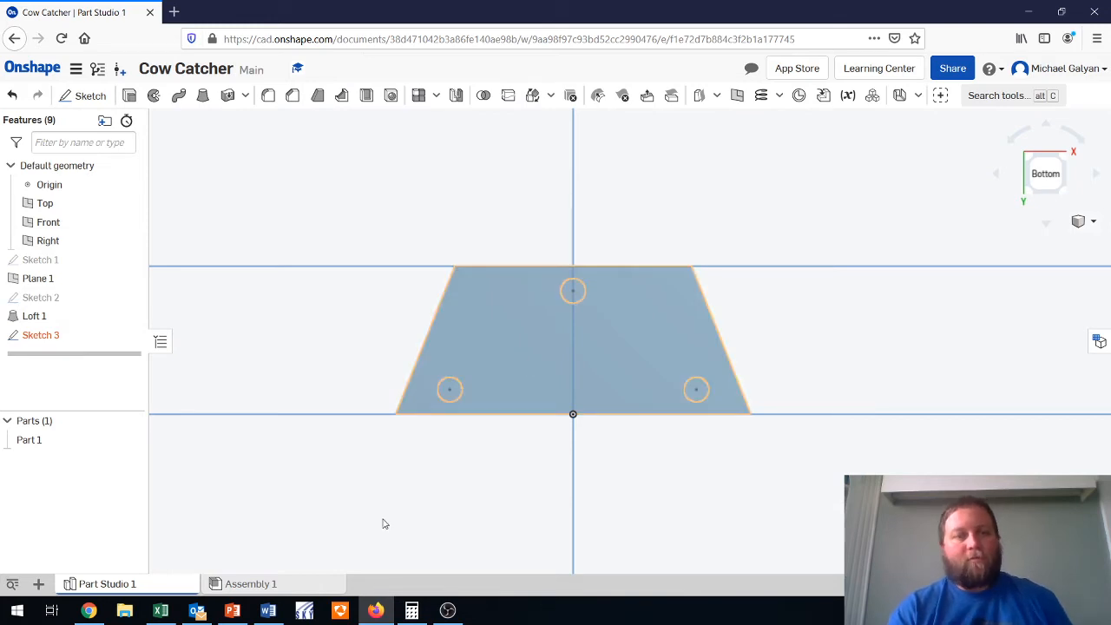
Consult the reference drawing for the pegs, and extrude the three circles 0.125 in as an addition to the lofted body.
{"action": "left_click", "coordinate": [89, 610]}
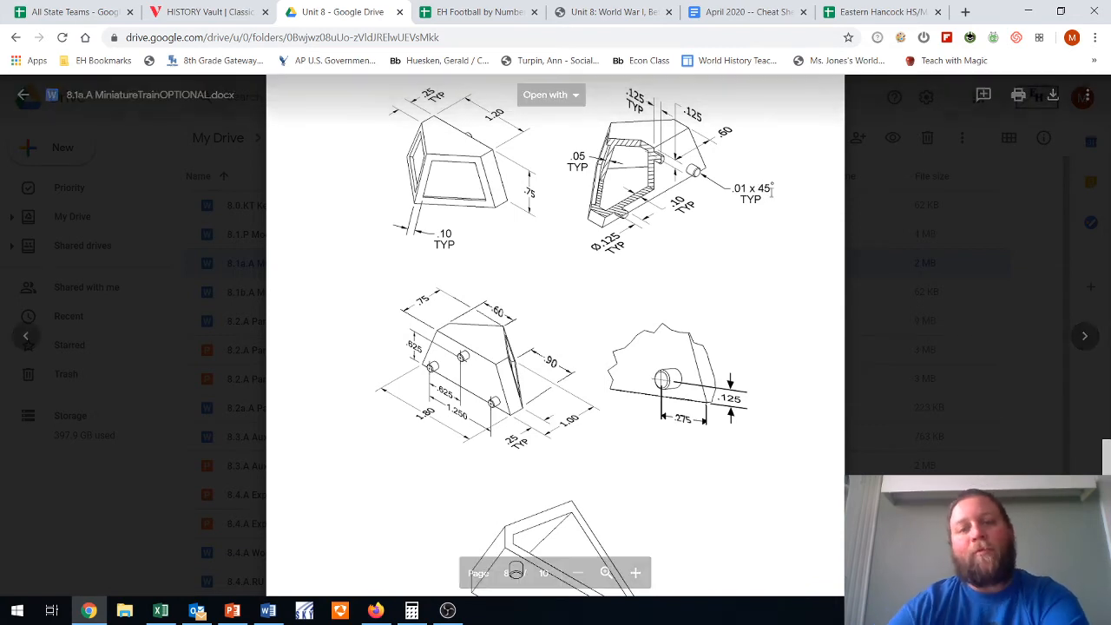
{"action": "left_click", "coordinate": [374, 610]}
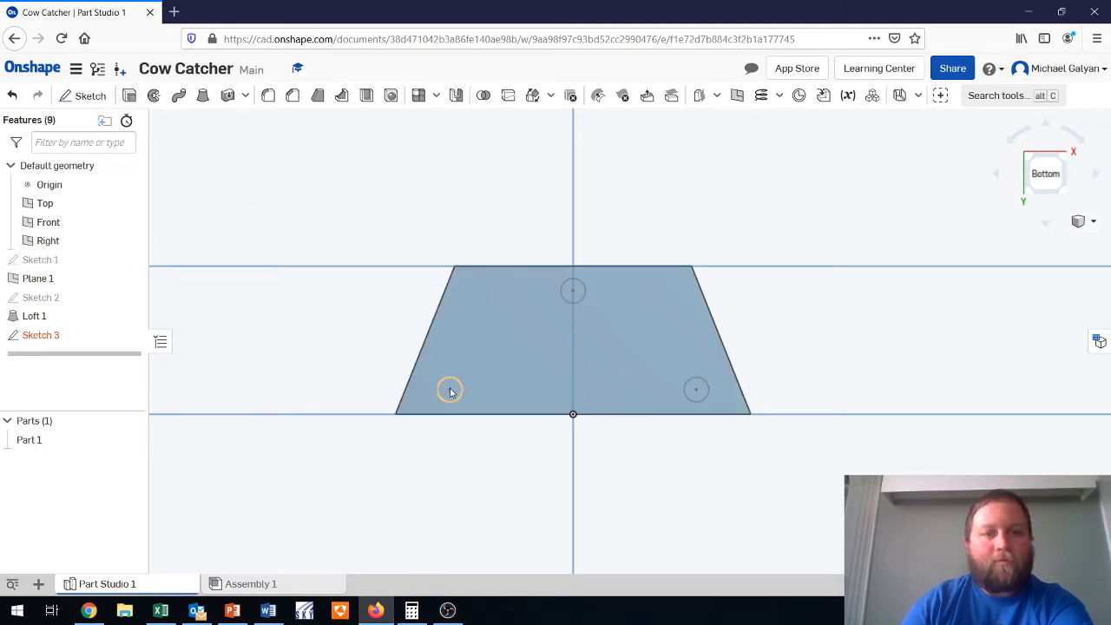
{"action": "left_click", "coordinate": [574, 295]}
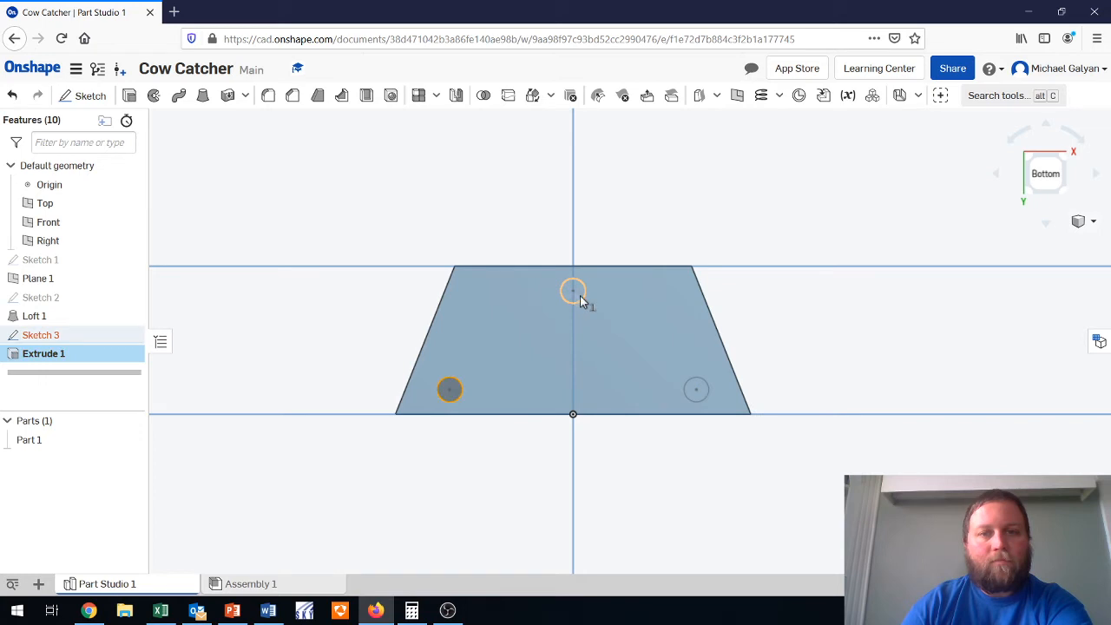
{"action": "left_click", "coordinate": [695, 391]}
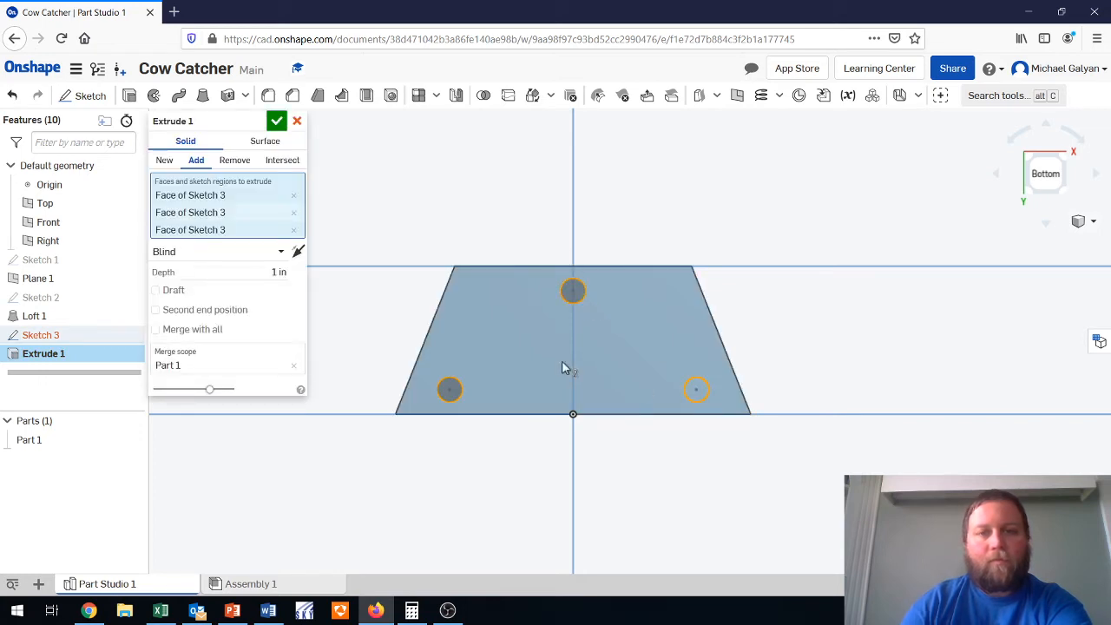
{"action": "left_click", "coordinate": [278, 271]}
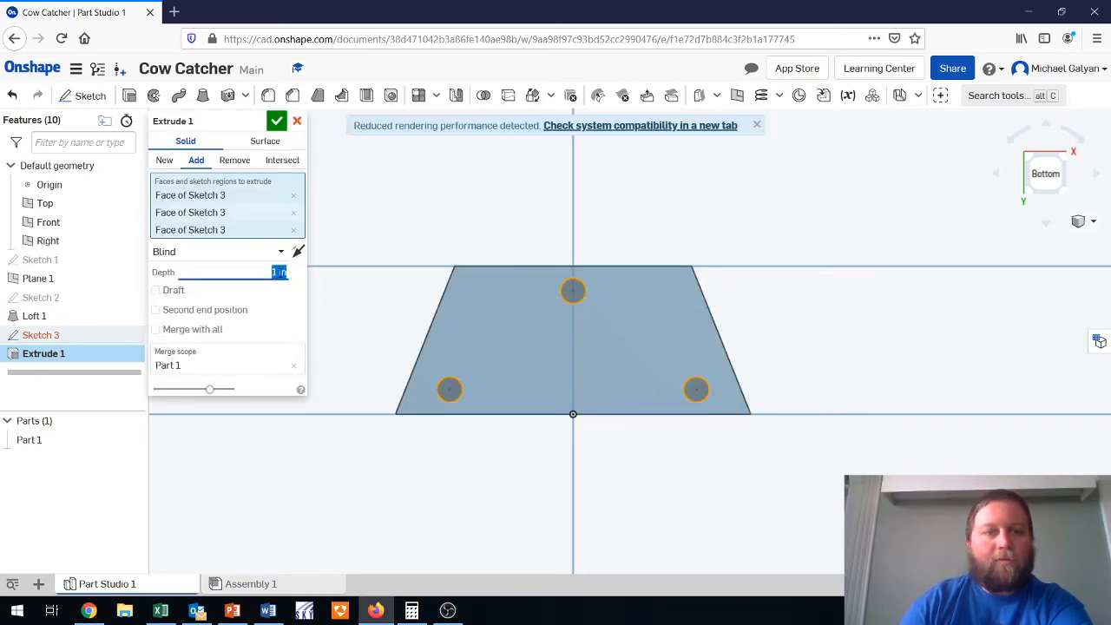
{"action": "key", "text": "BackSpace"}
{"action": "type", "text": ".125"}
{"action": "key", "text": "Return"}
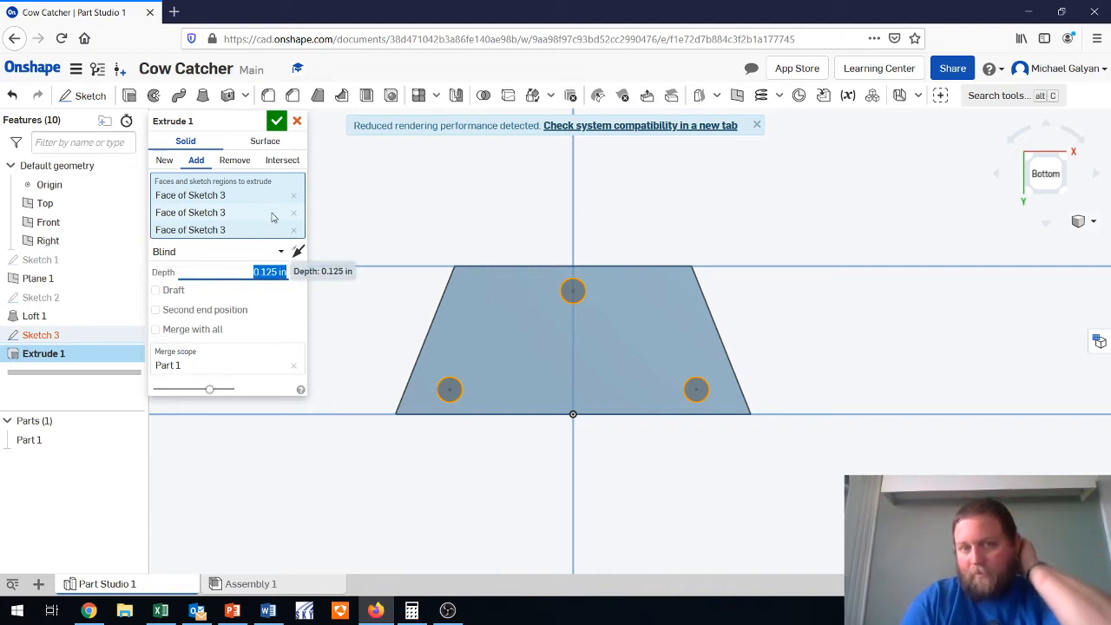
{"action": "left_click", "coordinate": [276, 120]}
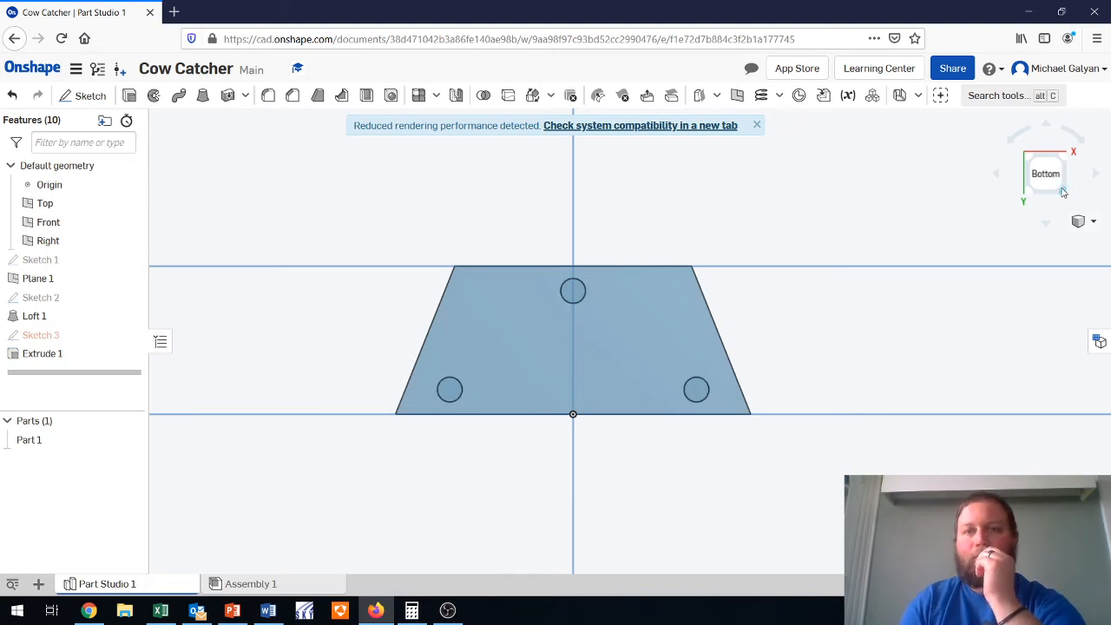
Examine the three extruded pegs on the body's underside, straight on and from an angled view.
{"action": "left_click", "coordinate": [1063, 192]}
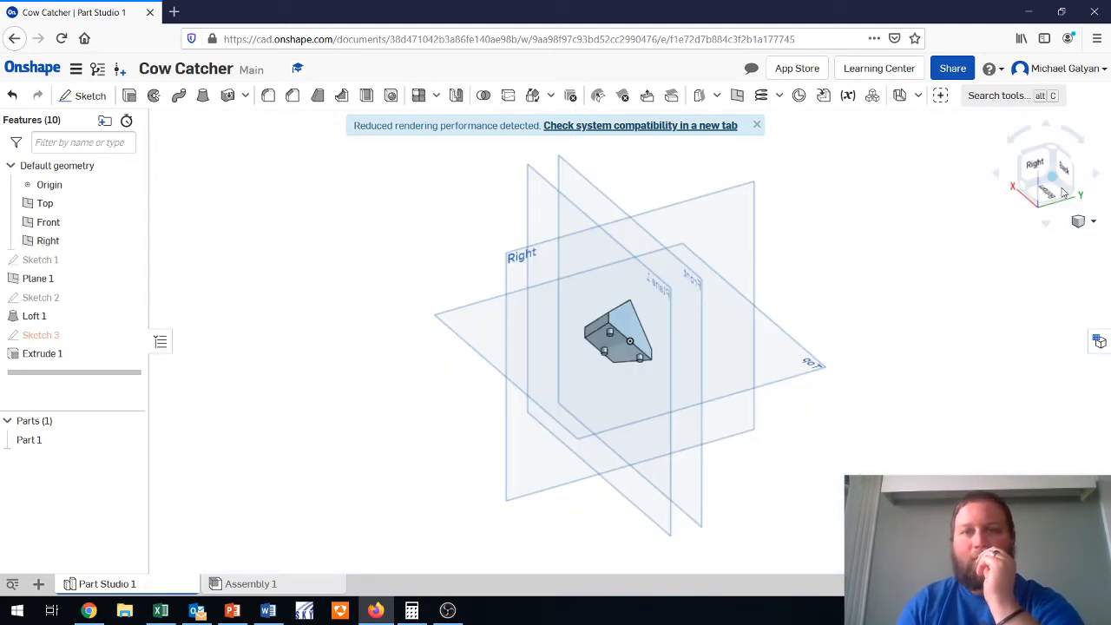
{"action": "left_click", "coordinate": [1048, 193]}
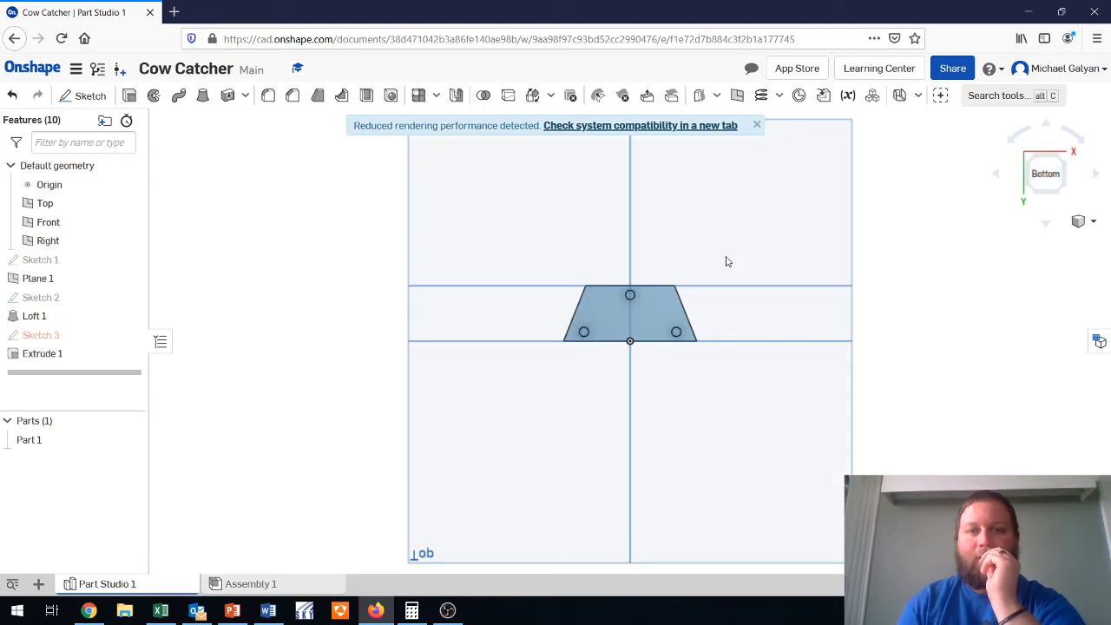
{"action": "left_click", "coordinate": [756, 128]}
{"action": "scroll", "coordinate": [663, 263], "scroll_direction": "up", "scroll_amount": 5}
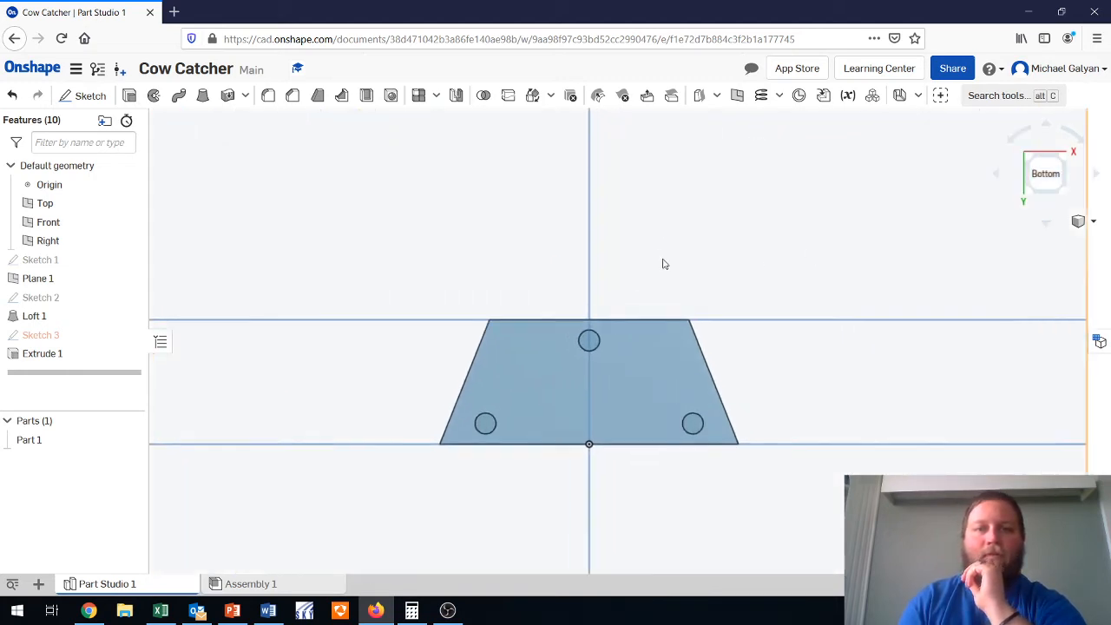
{"action": "scroll", "coordinate": [664, 263], "scroll_direction": "up", "scroll_amount": 2}
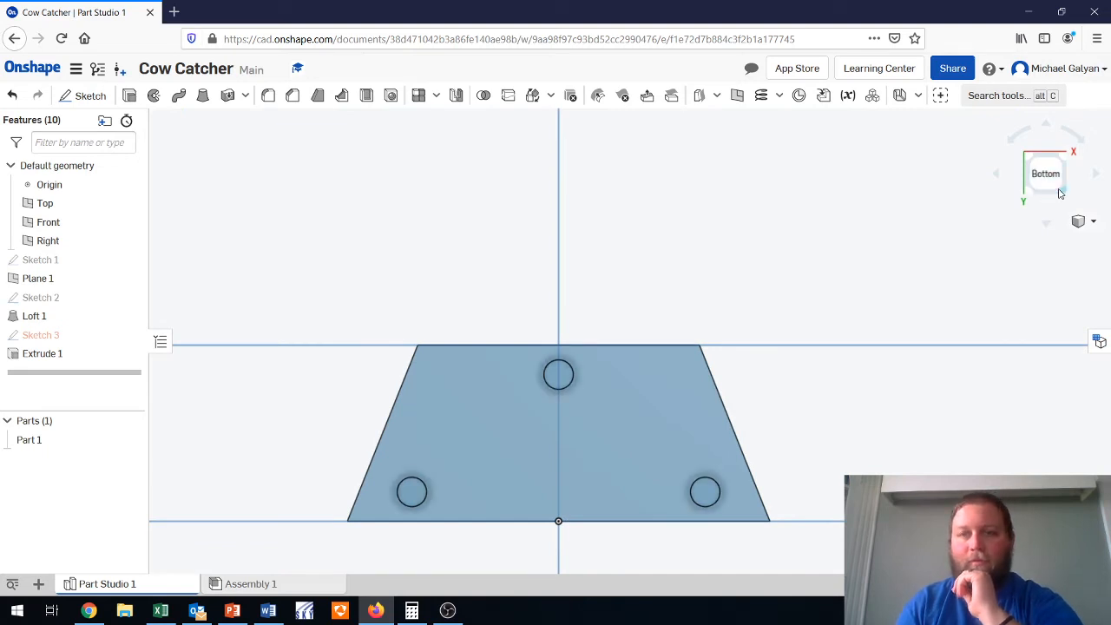
{"action": "left_click", "coordinate": [1058, 193]}
{"action": "scroll", "coordinate": [599, 350], "scroll_direction": "up", "scroll_amount": 5}
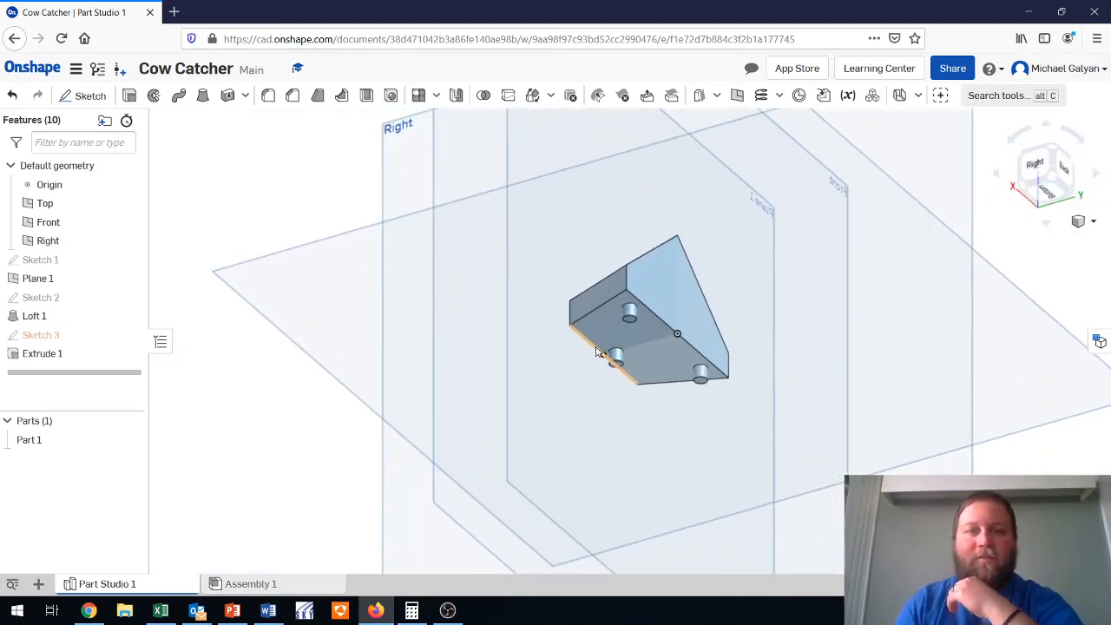
{"action": "scroll", "coordinate": [596, 351], "scroll_direction": "up", "scroll_amount": 4}
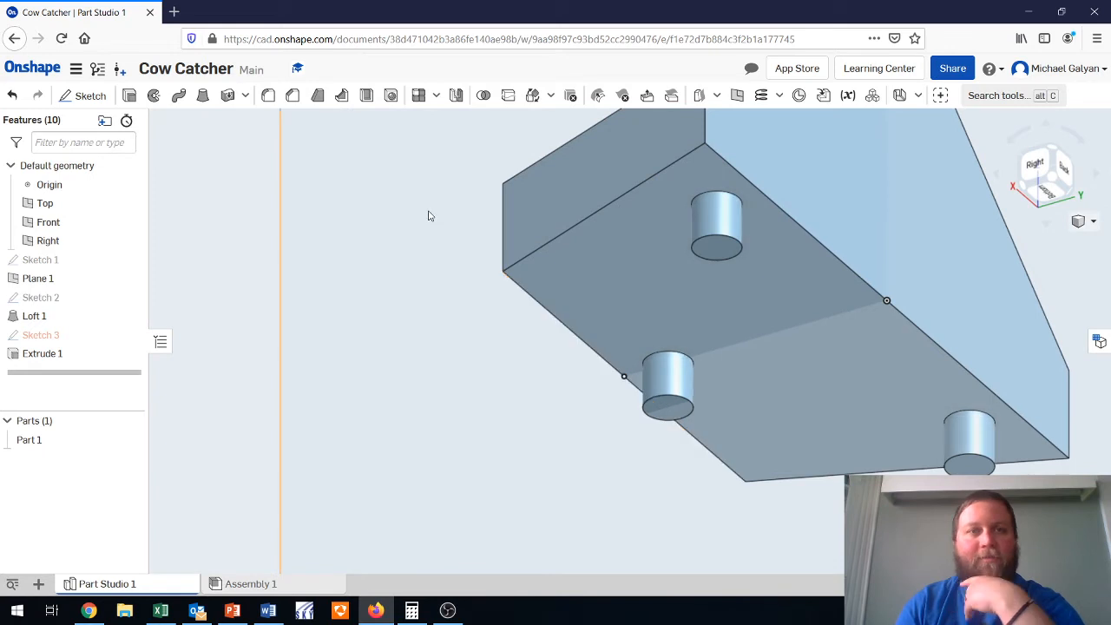
Set up a distance-and-angle chamfer of 0.01 in at 45 degrees on the end edge of one corner peg.
{"action": "left_click", "coordinate": [291, 96]}
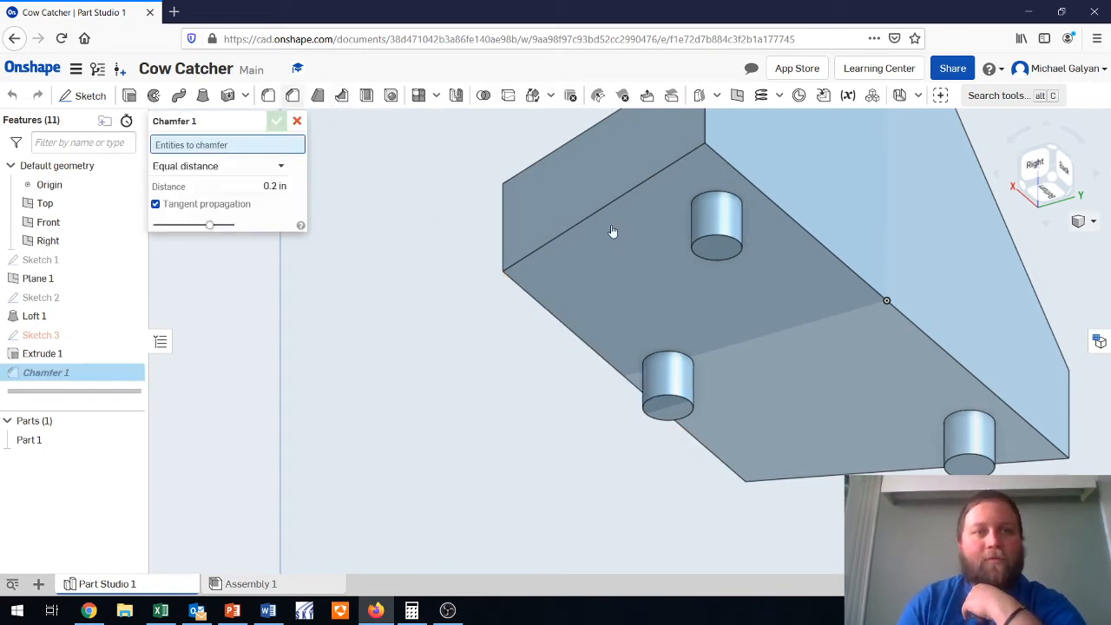
{"action": "left_click", "coordinate": [725, 240]}
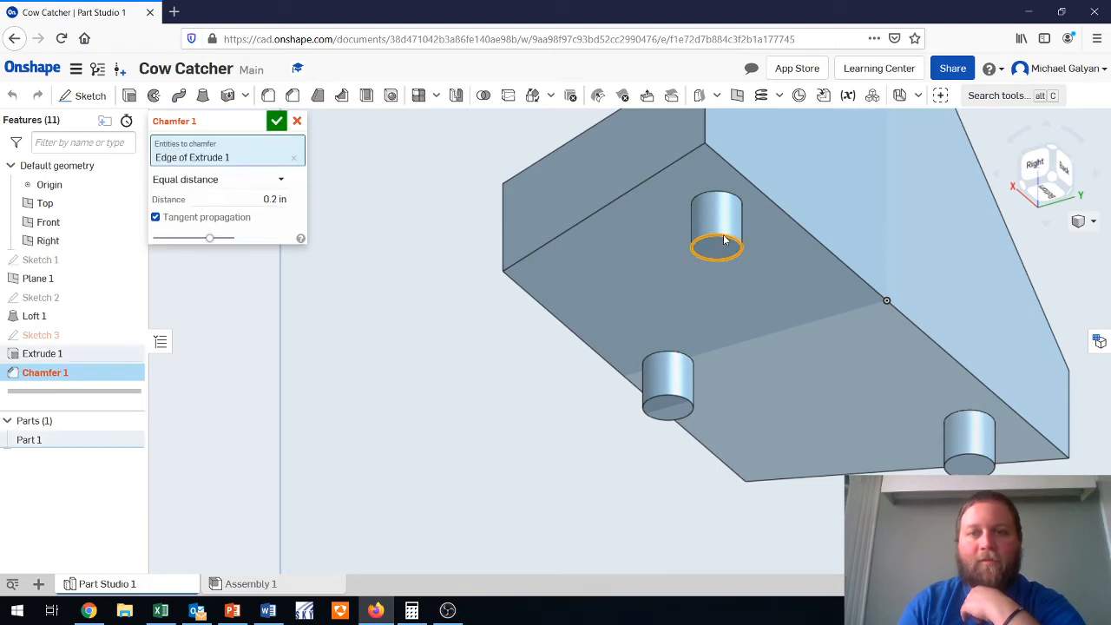
{"action": "left_click", "coordinate": [282, 180]}
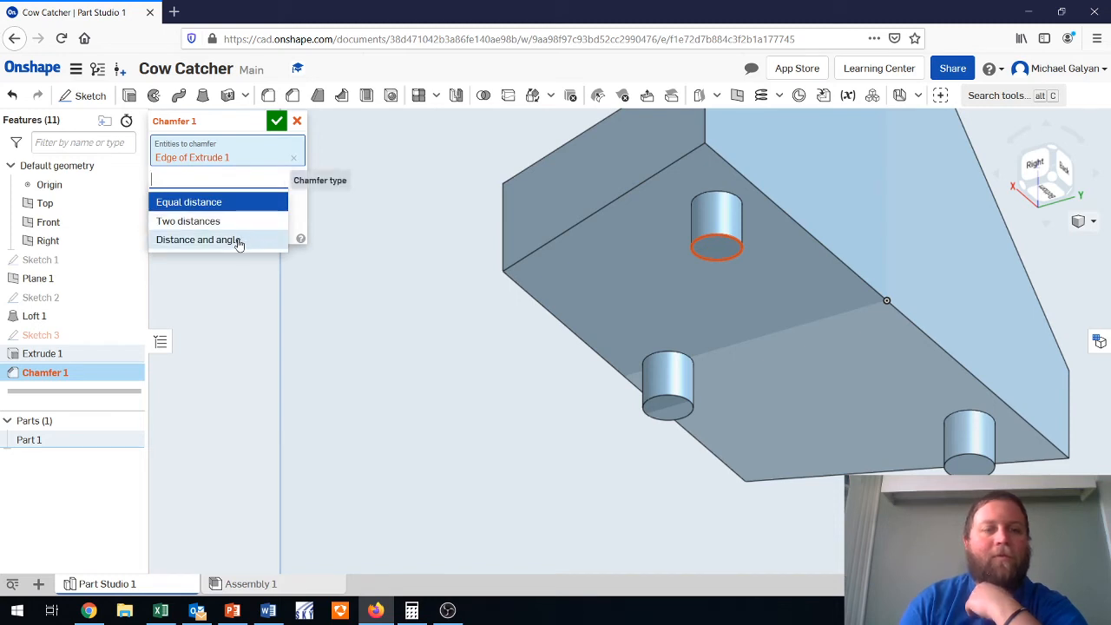
{"action": "left_click", "coordinate": [239, 244]}
{"action": "double_click", "coordinate": [273, 199]}
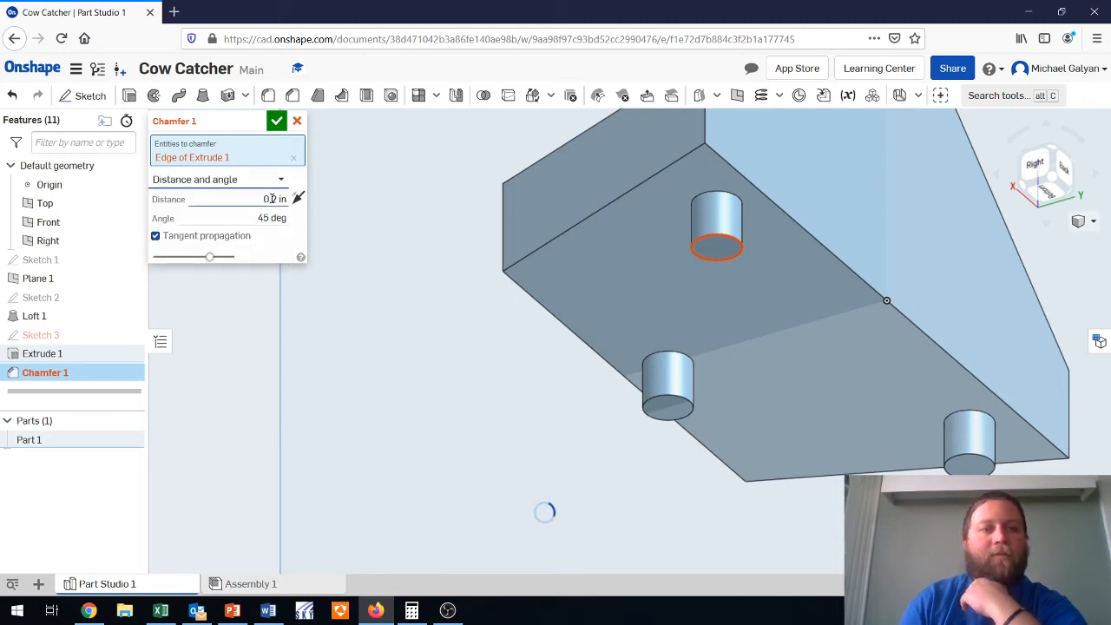
{"action": "triple_click", "coordinate": [273, 199]}
{"action": "type", "text": ".01"}
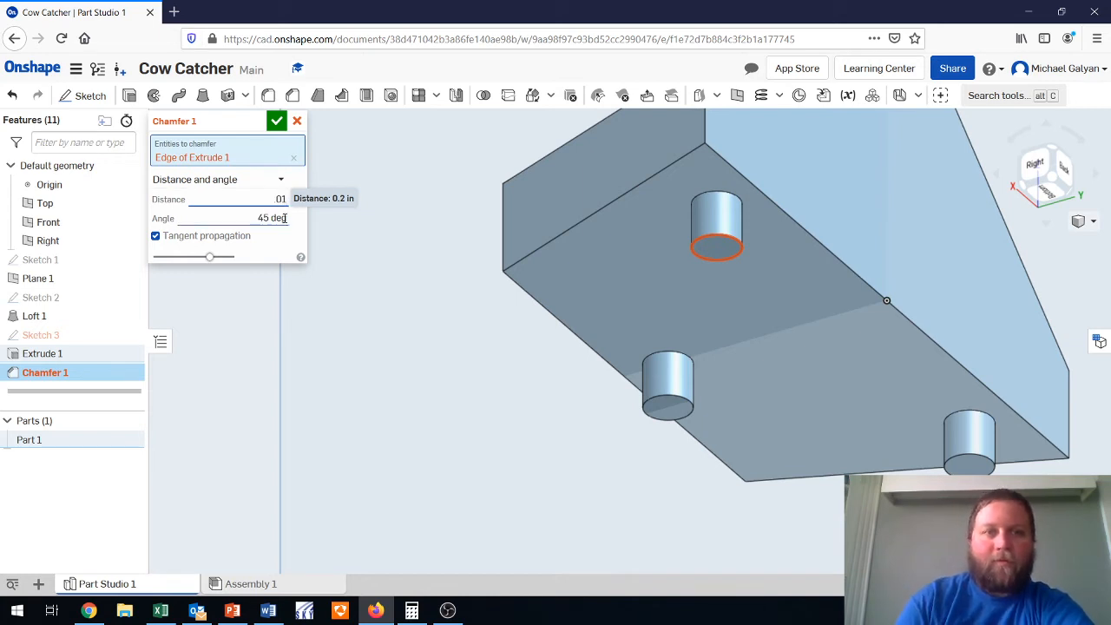
Include the end edges of the other two pegs in the chamfer, complete it, and inspect a chamfered peg up close.
{"action": "left_click", "coordinate": [685, 404]}
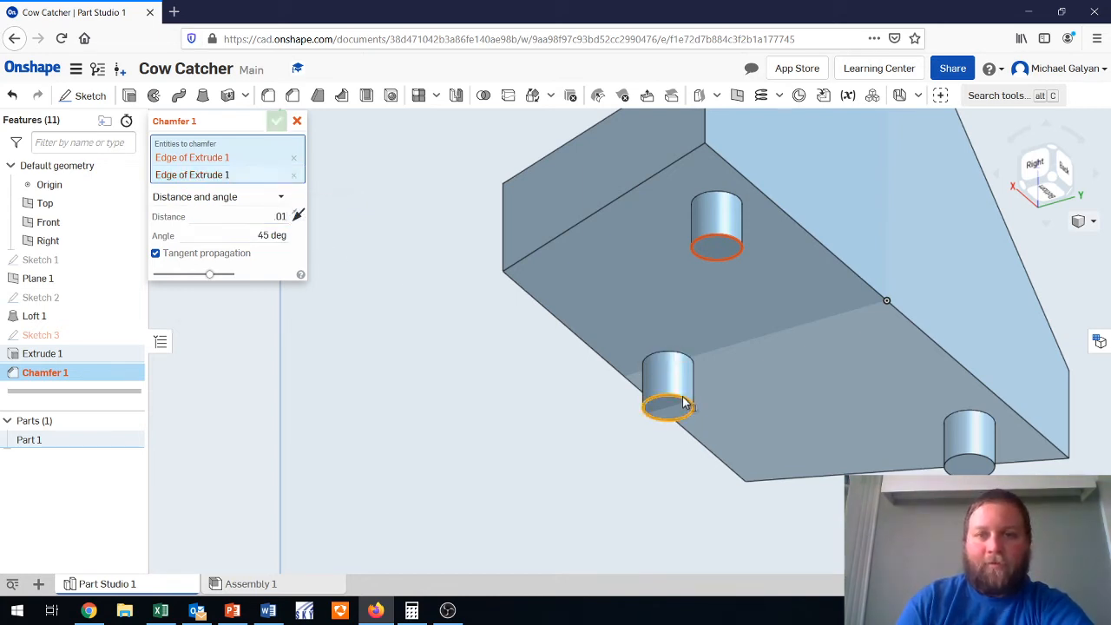
{"action": "left_click", "coordinate": [972, 463]}
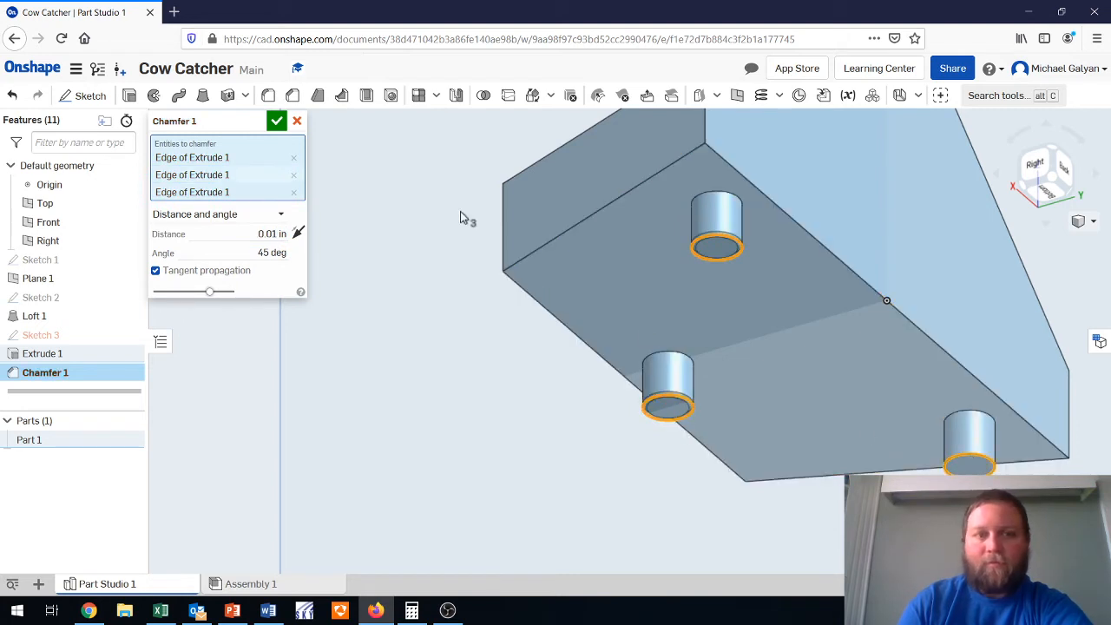
{"action": "left_click", "coordinate": [275, 121]}
{"action": "scroll", "coordinate": [729, 245], "scroll_direction": "up", "scroll_amount": 5}
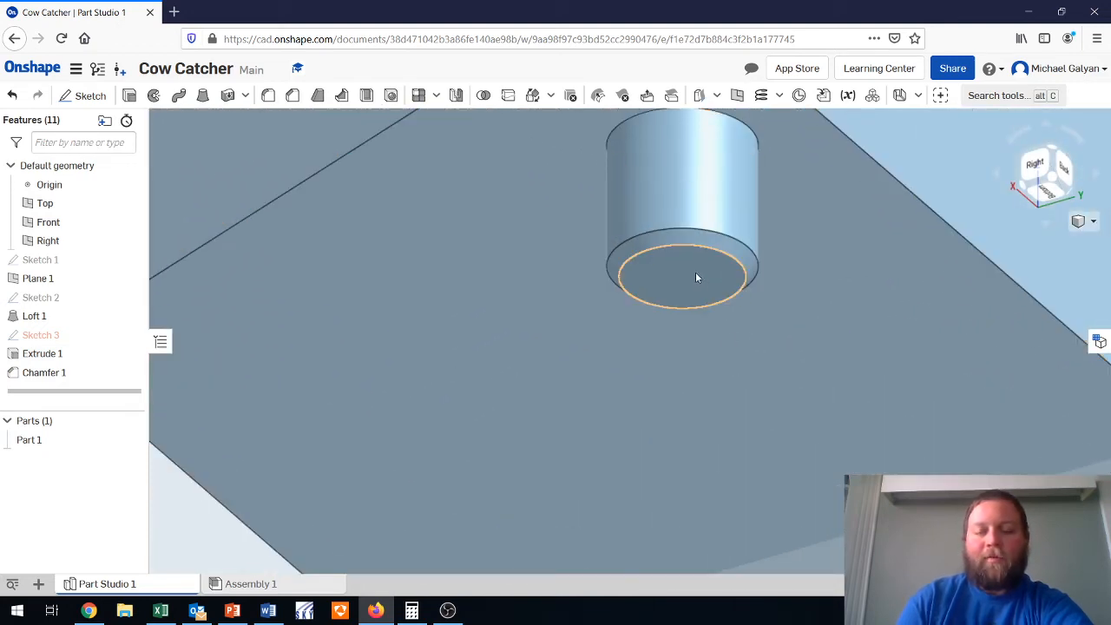
{"action": "scroll", "coordinate": [695, 276], "scroll_direction": "down", "scroll_amount": 5}
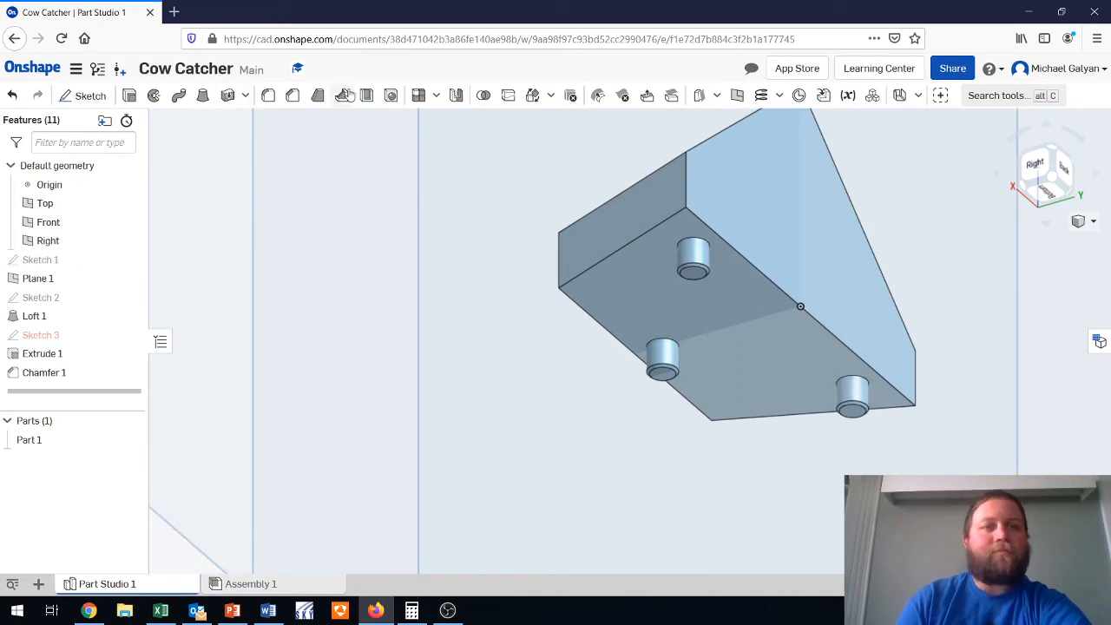
{"action": "left_click", "coordinate": [294, 98]}
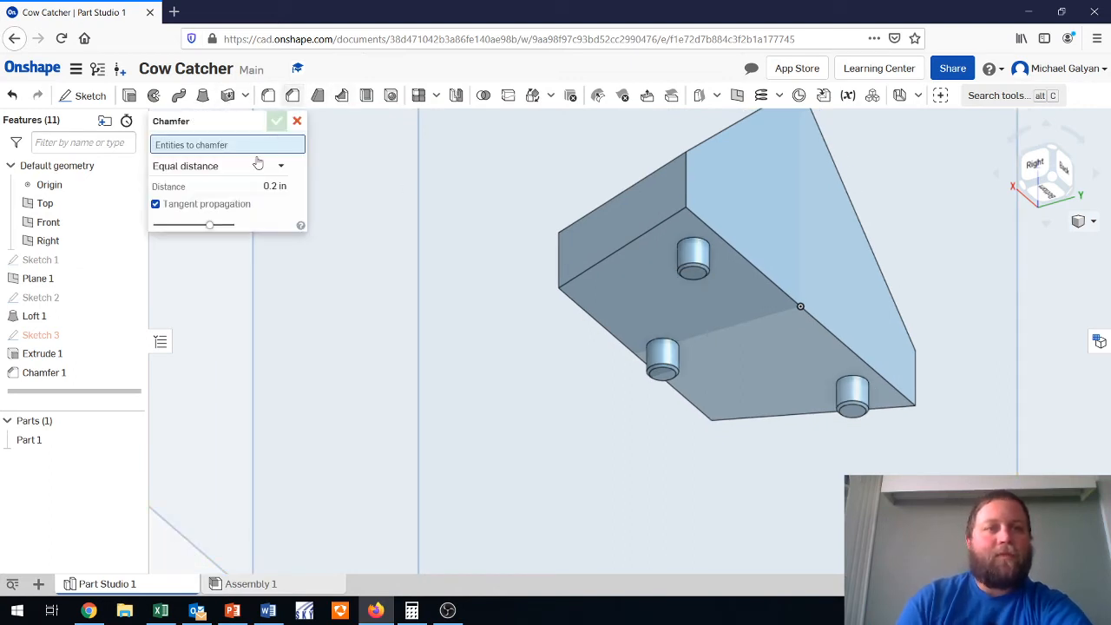
{"action": "left_click", "coordinate": [227, 174]}
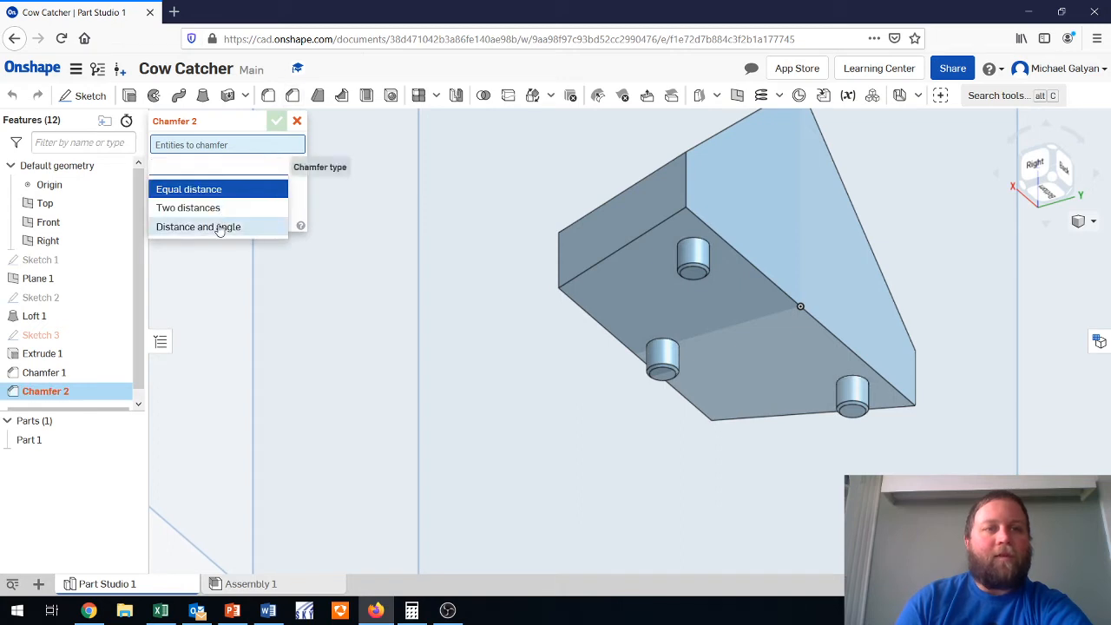
{"action": "left_click", "coordinate": [220, 229]}
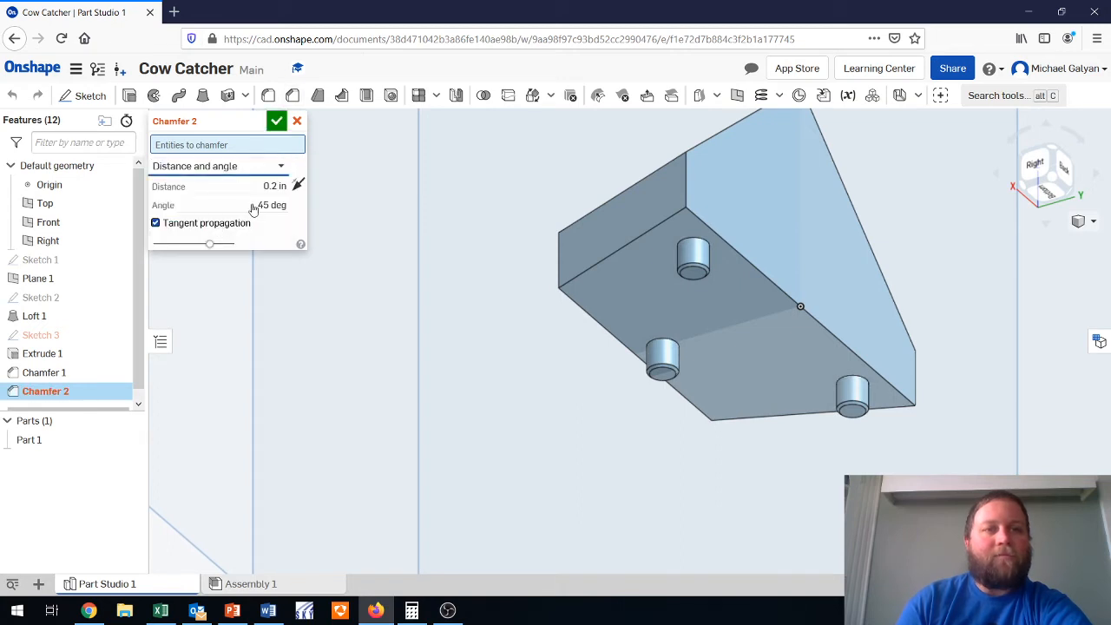
{"action": "left_click", "coordinate": [296, 123]}
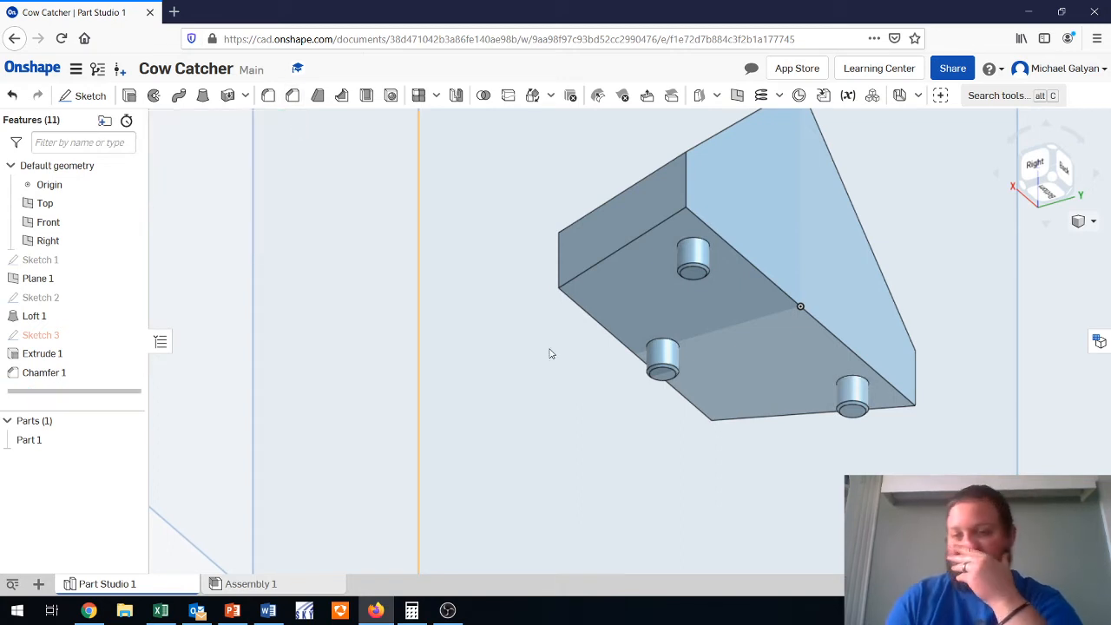
Examine the whole body from several angled views and straight on from the back.
{"action": "left_click", "coordinate": [1053, 157]}
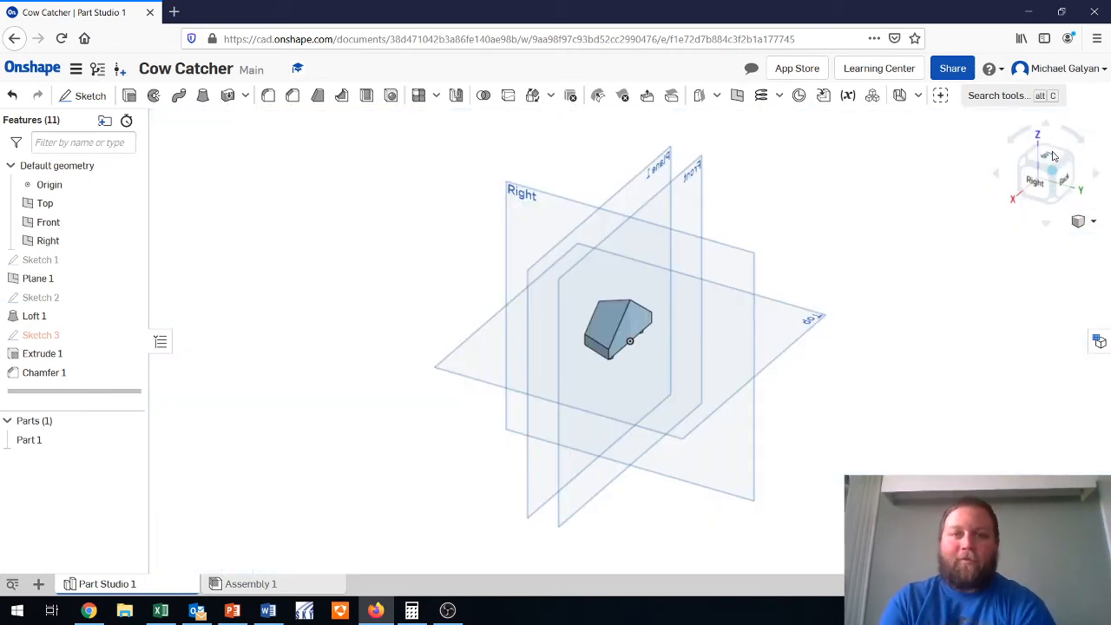
{"action": "left_click", "coordinate": [1024, 165]}
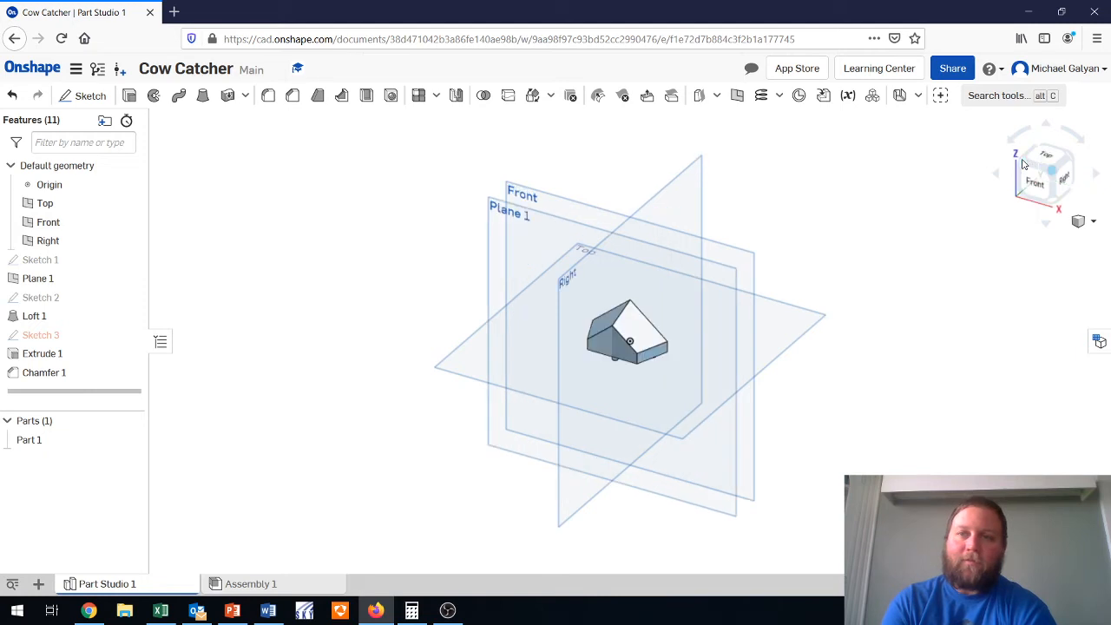
{"action": "left_click", "coordinate": [1078, 137]}
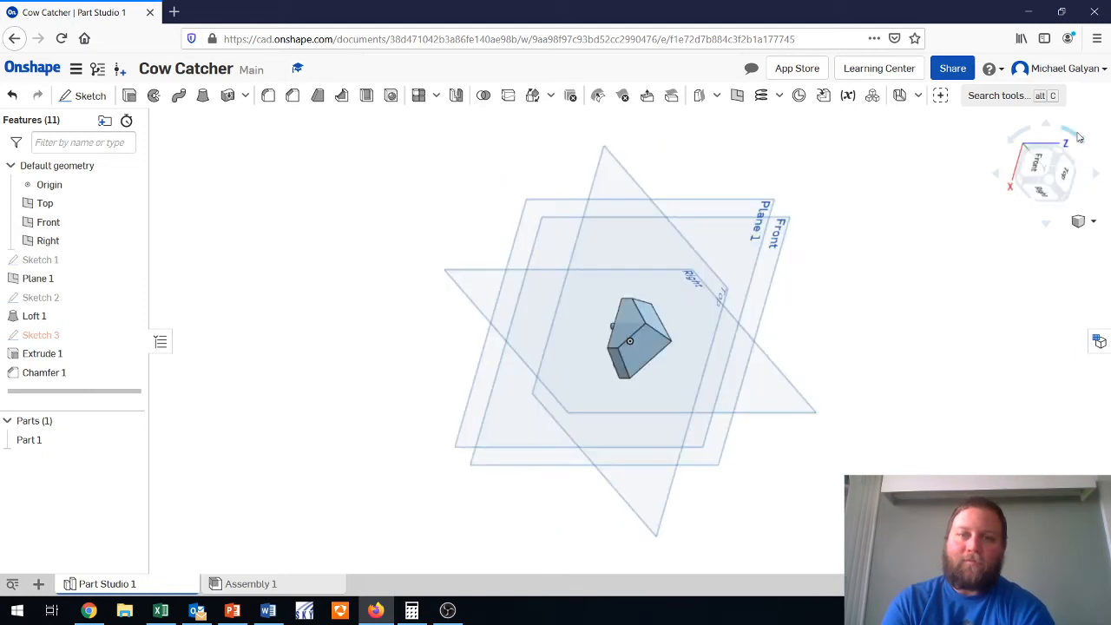
{"action": "left_click", "coordinate": [1058, 198]}
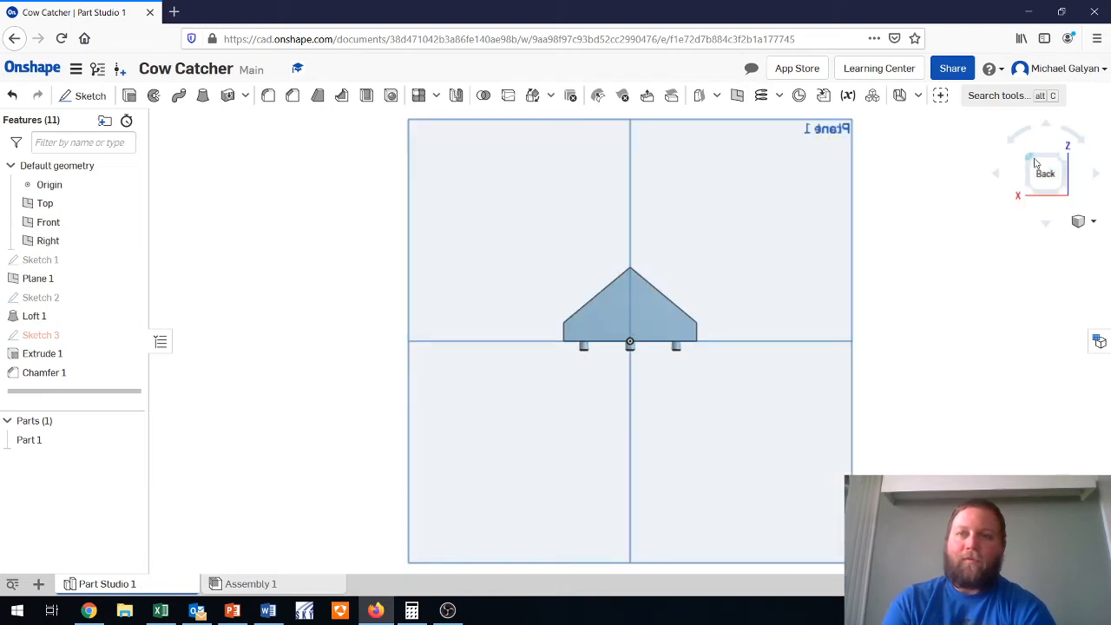
{"action": "left_click", "coordinate": [1035, 163]}
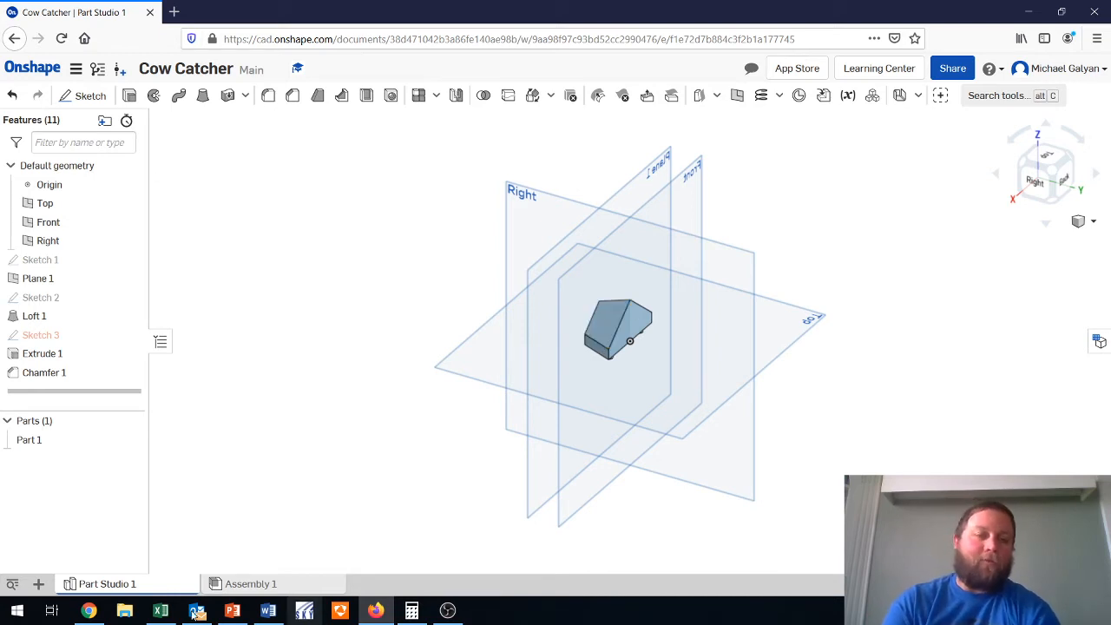
Switch to Google Drive in Chrome and study the Cow Catcher drawing for the side-face recess, plus the assembled train view.
{"action": "left_click", "coordinate": [87, 610]}
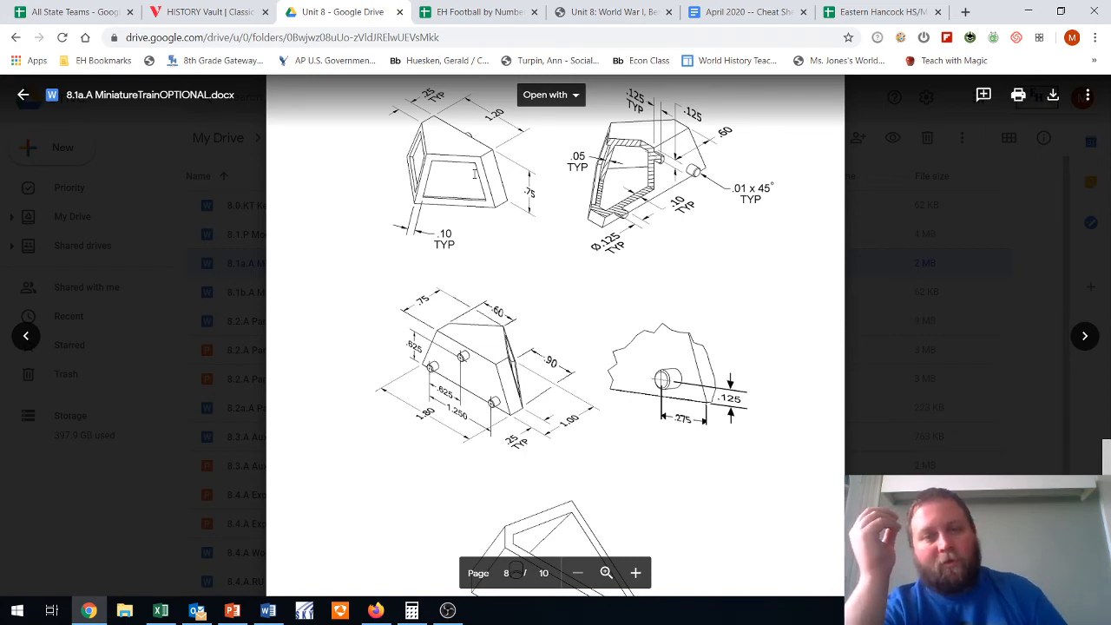
{"action": "scroll", "coordinate": [474, 173], "scroll_direction": "down", "scroll_amount": 1}
{"action": "scroll", "coordinate": [474, 174], "scroll_direction": "up", "scroll_amount": 2}
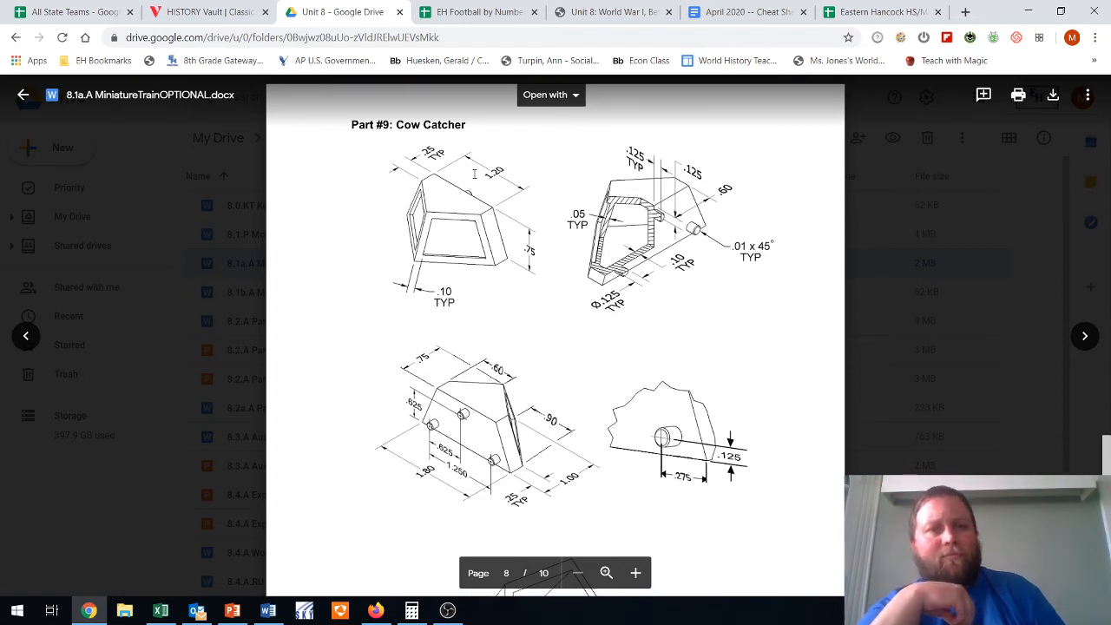
{"action": "scroll", "coordinate": [474, 173], "scroll_direction": "up", "scroll_amount": 1}
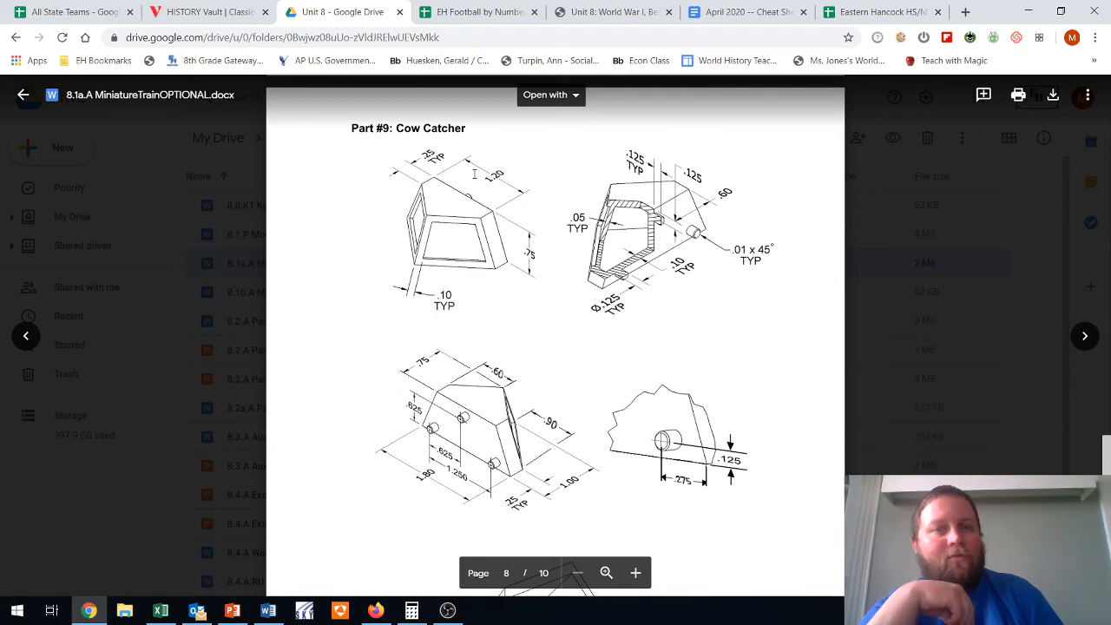
{"action": "scroll", "coordinate": [474, 173], "scroll_direction": "up", "scroll_amount": 1}
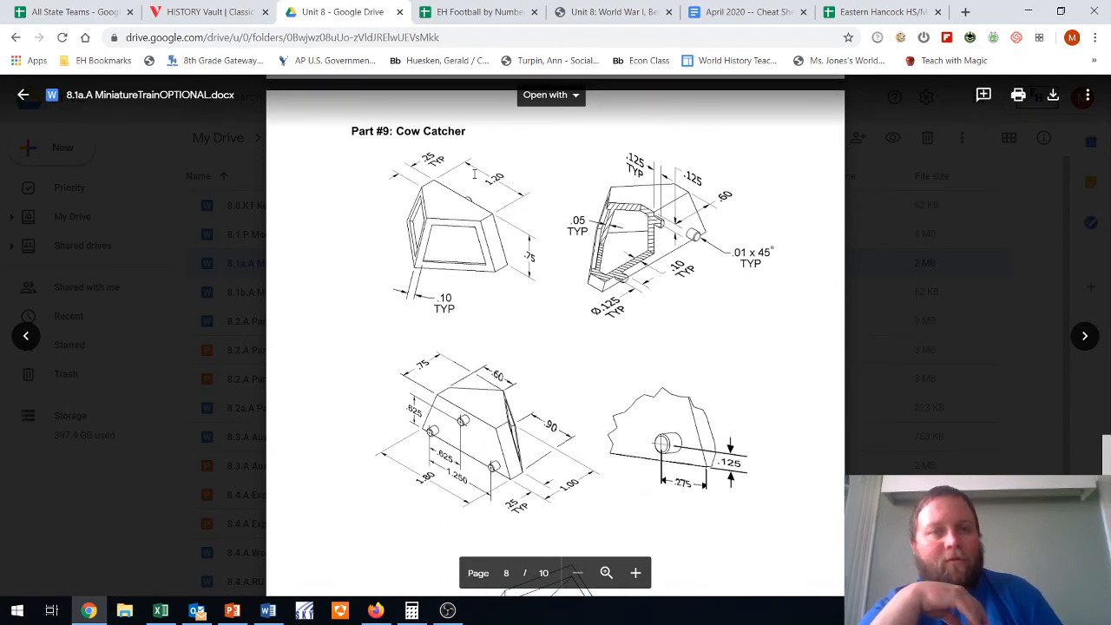
{"action": "scroll", "coordinate": [474, 174], "scroll_direction": "down", "scroll_amount": 2}
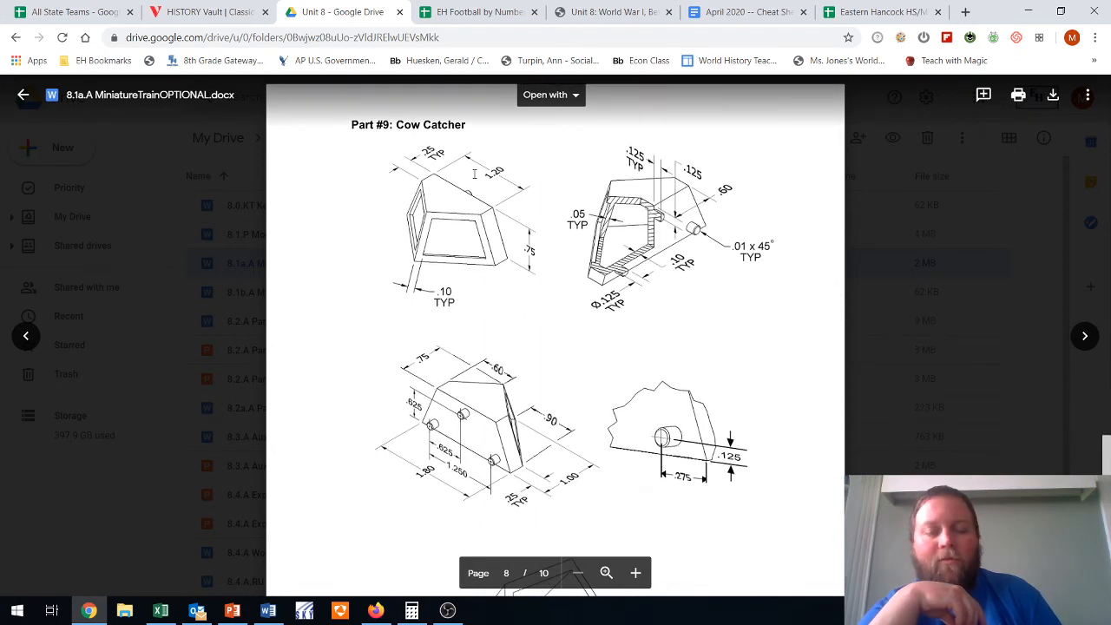
{"action": "scroll", "coordinate": [474, 174], "scroll_direction": "down", "scroll_amount": 3}
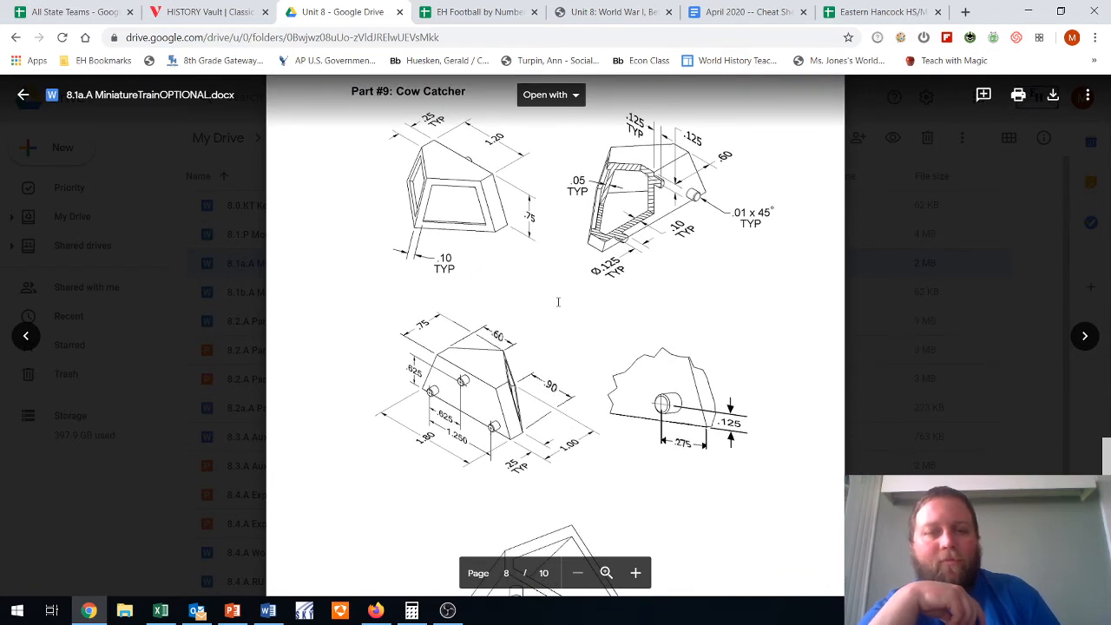
{"action": "scroll", "coordinate": [558, 302], "scroll_direction": "down", "scroll_amount": 3}
{"action": "scroll", "coordinate": [592, 341], "scroll_direction": "down", "scroll_amount": 3}
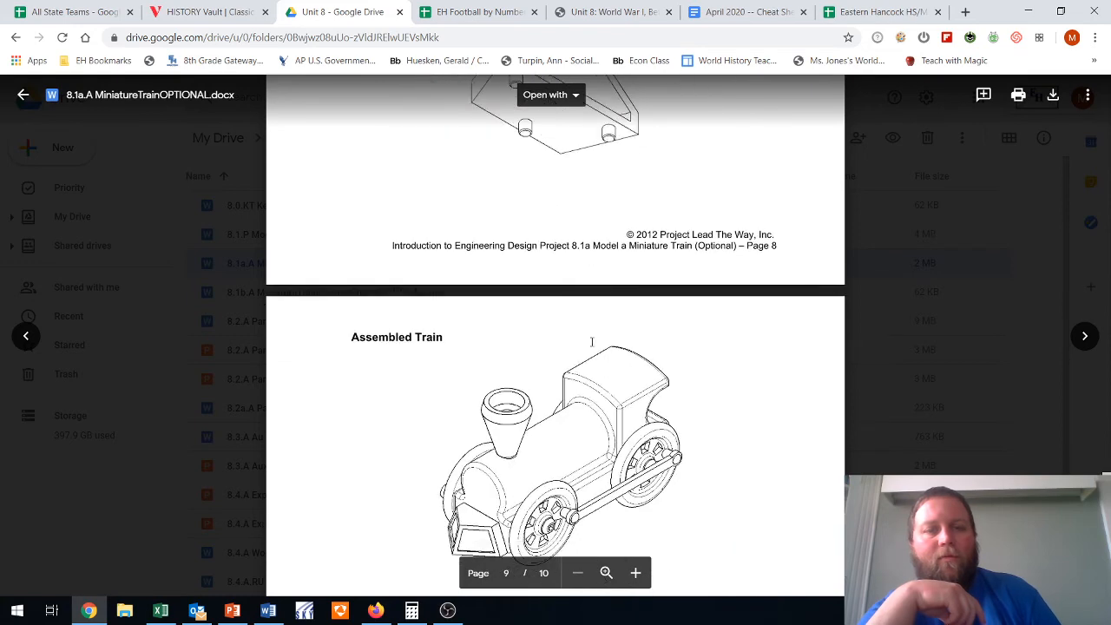
{"action": "scroll", "coordinate": [592, 341], "scroll_direction": "up", "scroll_amount": 5}
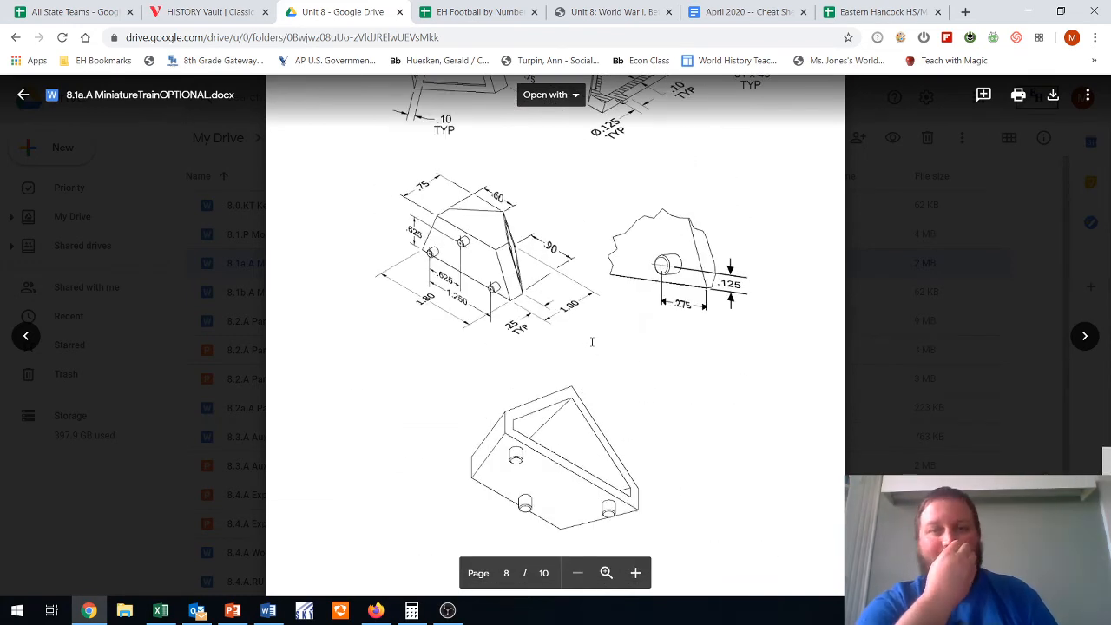
{"action": "scroll", "coordinate": [592, 341], "scroll_direction": "up", "scroll_amount": 2}
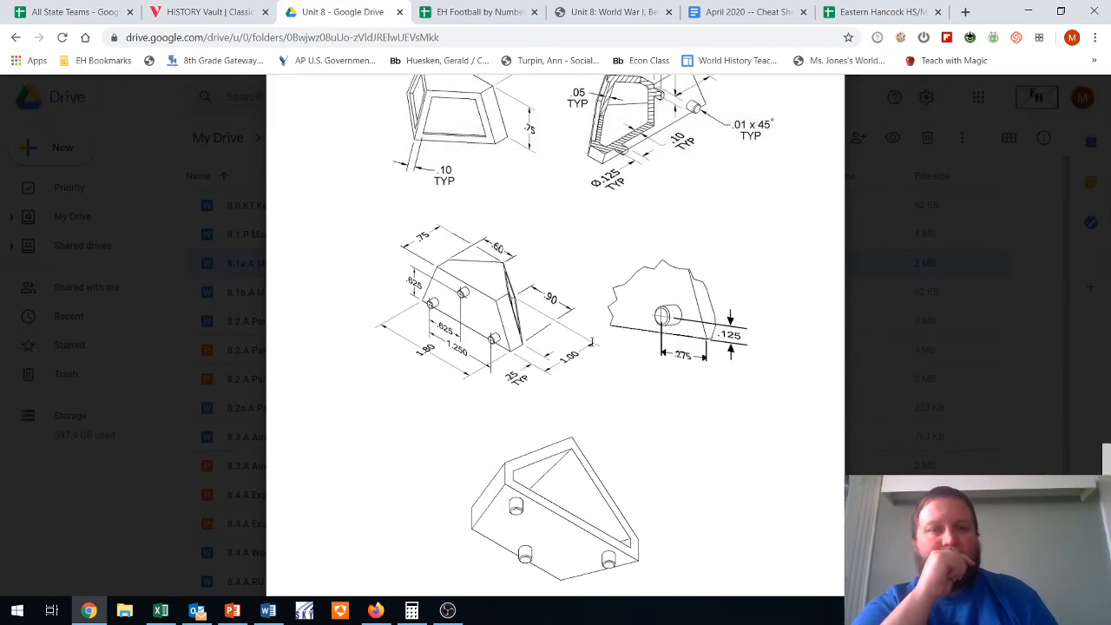
{"action": "scroll", "coordinate": [592, 341], "scroll_direction": "up", "scroll_amount": 2}
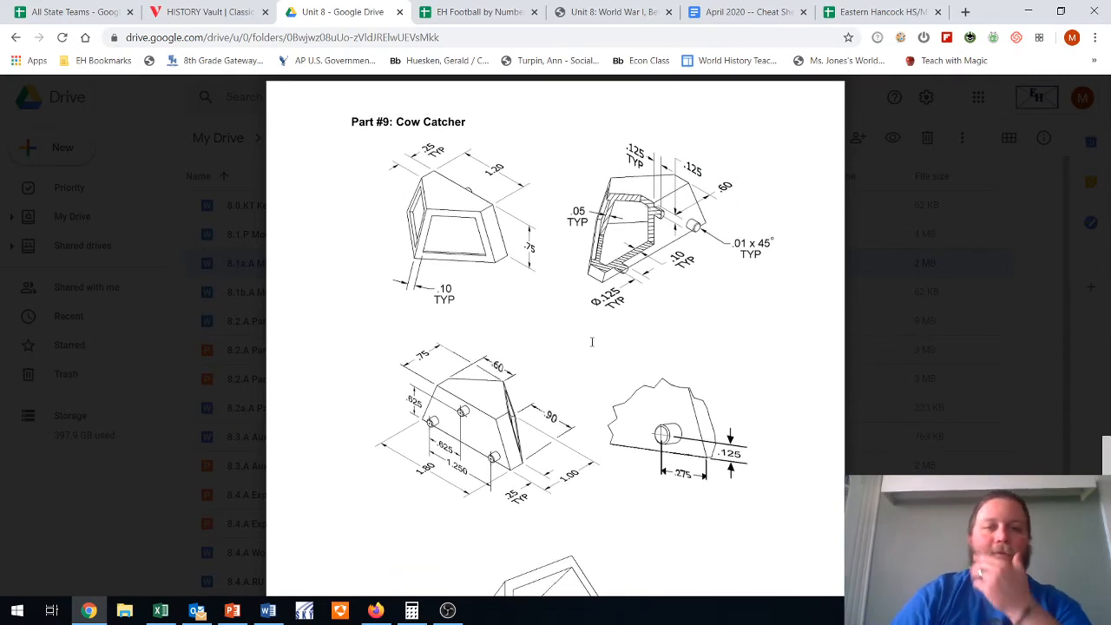
Return to Onshape in Firefox and start a new sketch on the lofted body's large sloped side face.
{"action": "left_click", "coordinate": [375, 610]}
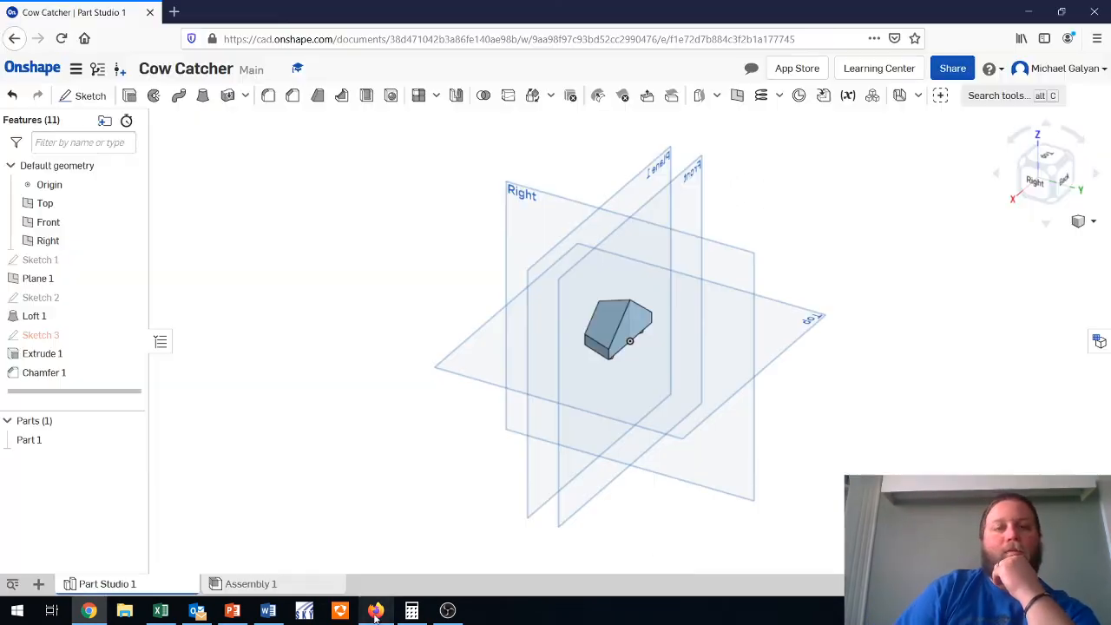
{"action": "scroll", "coordinate": [625, 337], "scroll_direction": "up", "scroll_amount": 5}
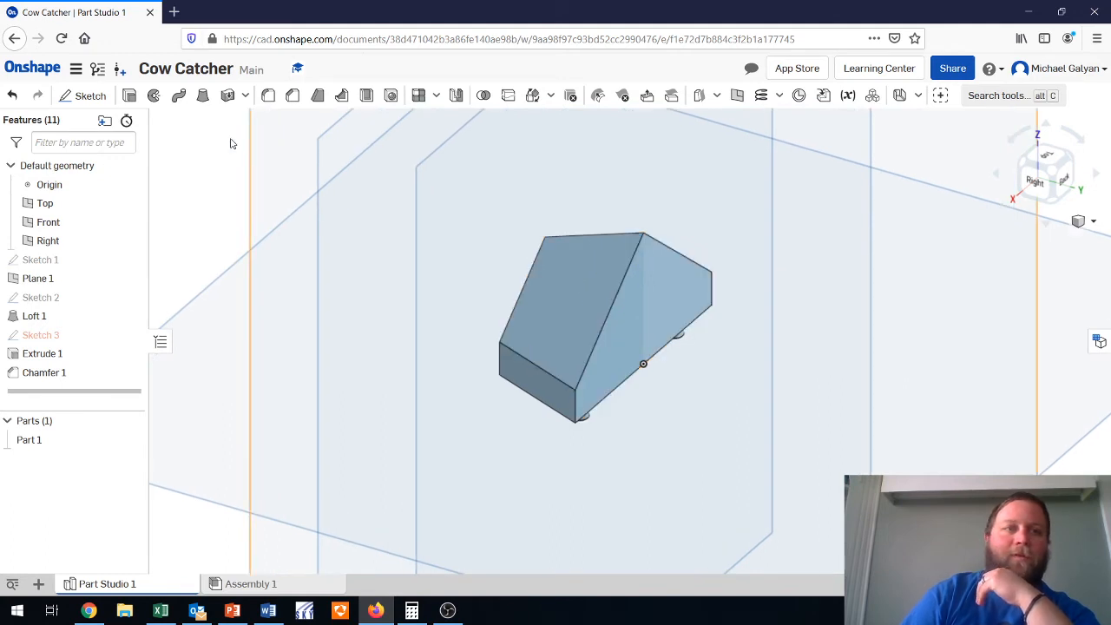
{"action": "left_click", "coordinate": [70, 97]}
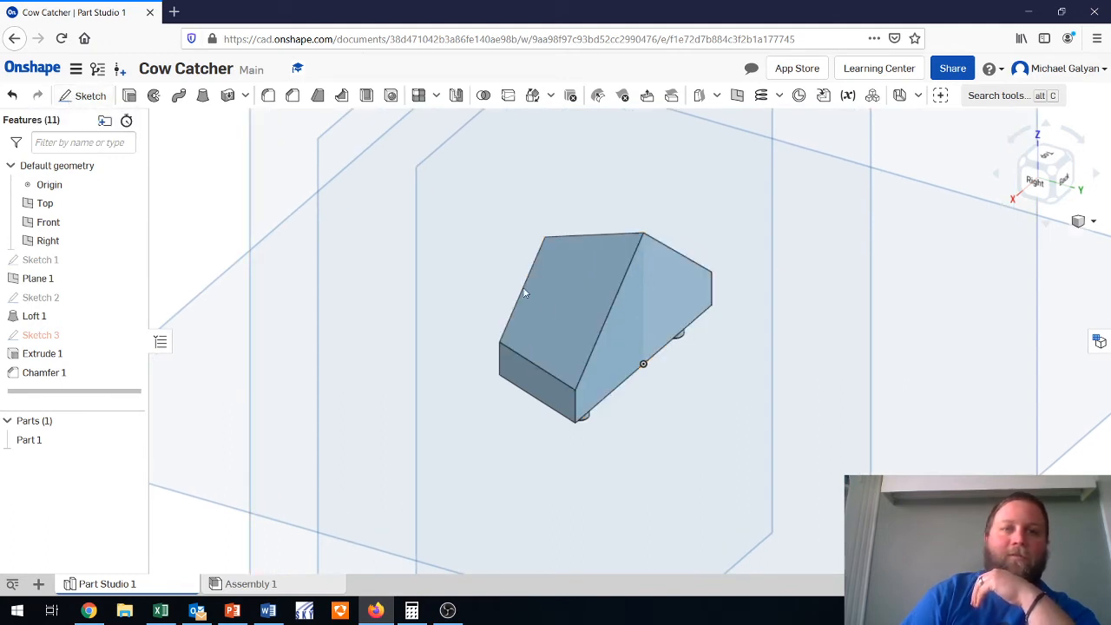
{"action": "left_click", "coordinate": [578, 313]}
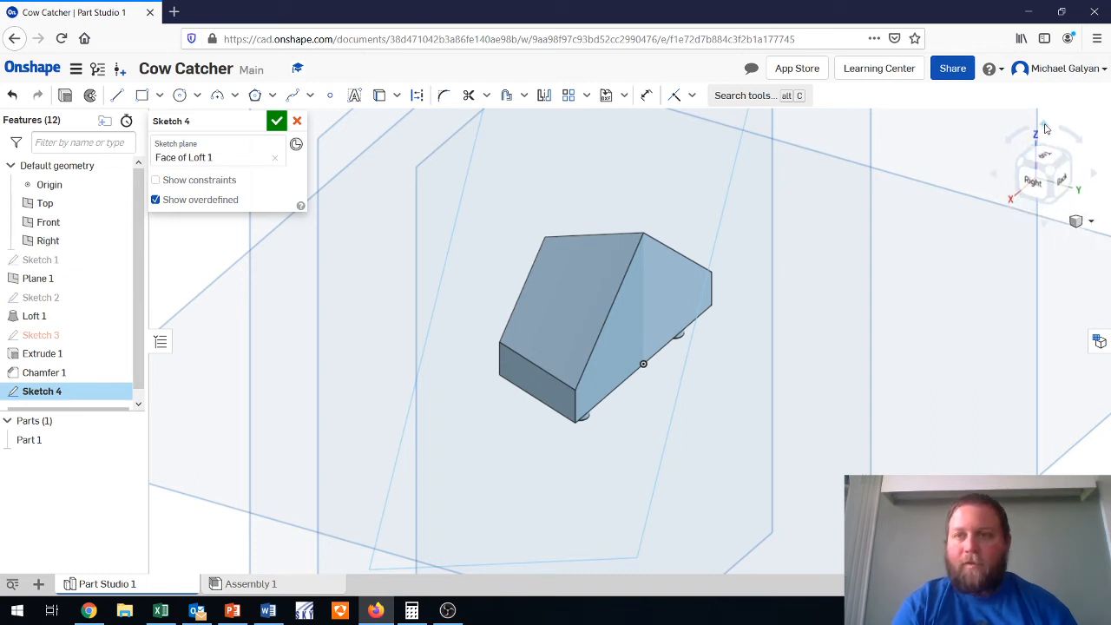
{"action": "left_click", "coordinate": [1095, 178]}
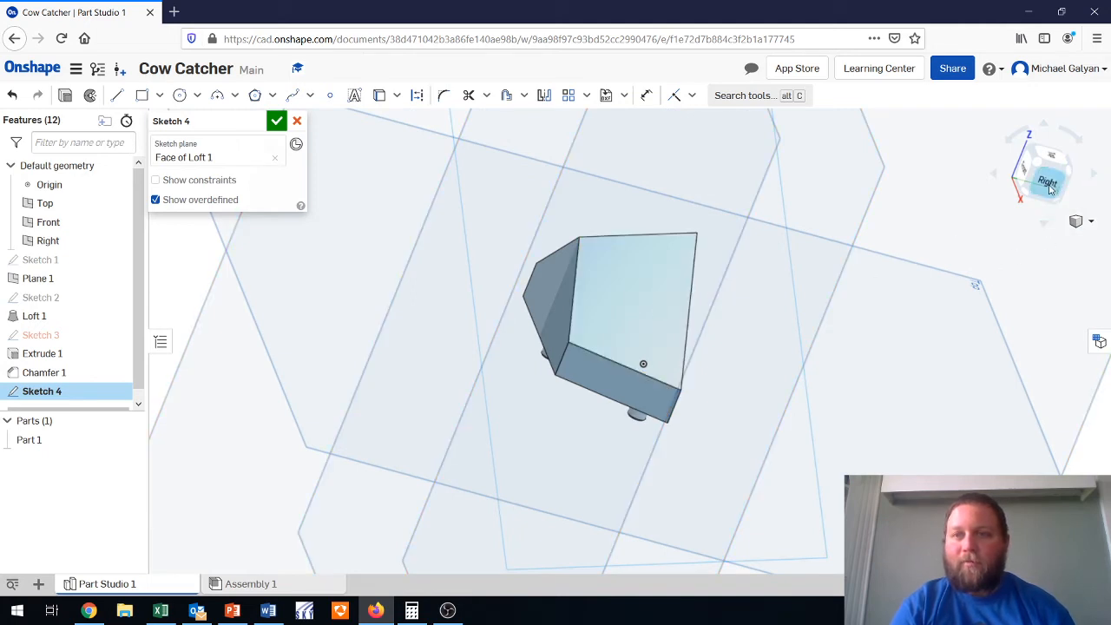
{"action": "left_click_drag", "start_coordinate": [1049, 188], "coordinate": [1023, 197]}
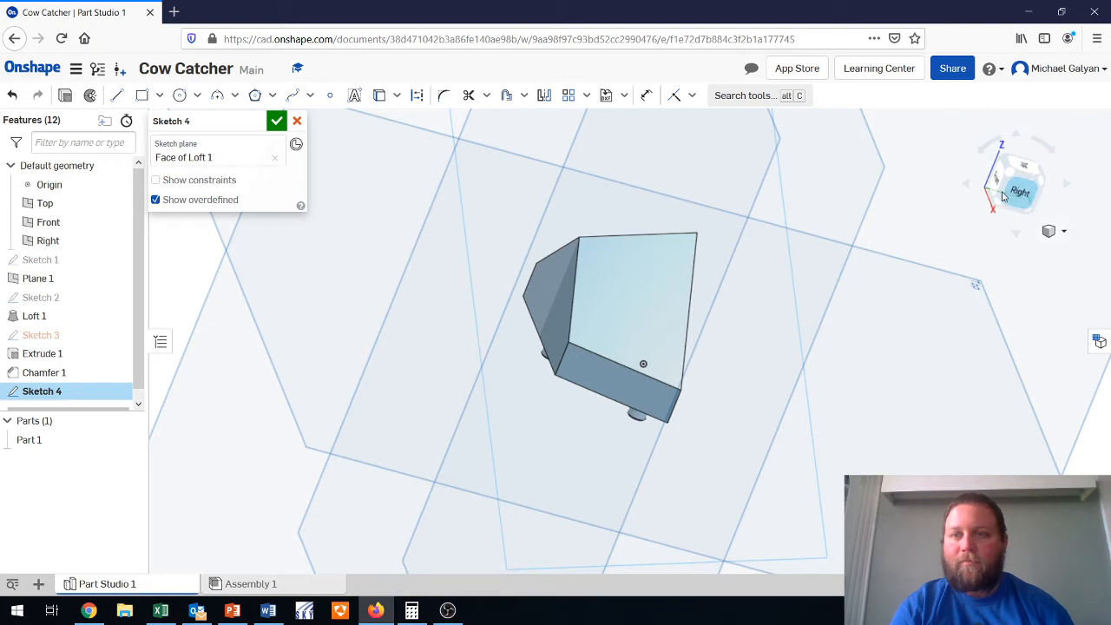
{"action": "left_click", "coordinate": [629, 302]}
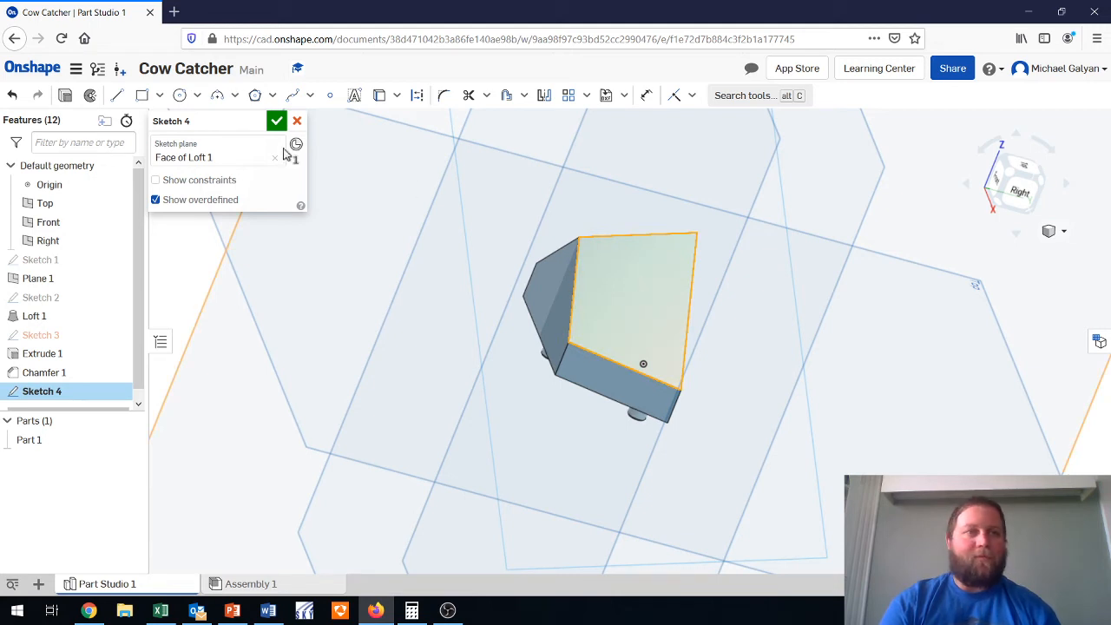
Sketch a closed four-sided outline inset from the sloped face's edges, with sides about 0.606, 0.56, 0.877 and 0.555 in.
{"action": "left_click", "coordinate": [116, 95]}
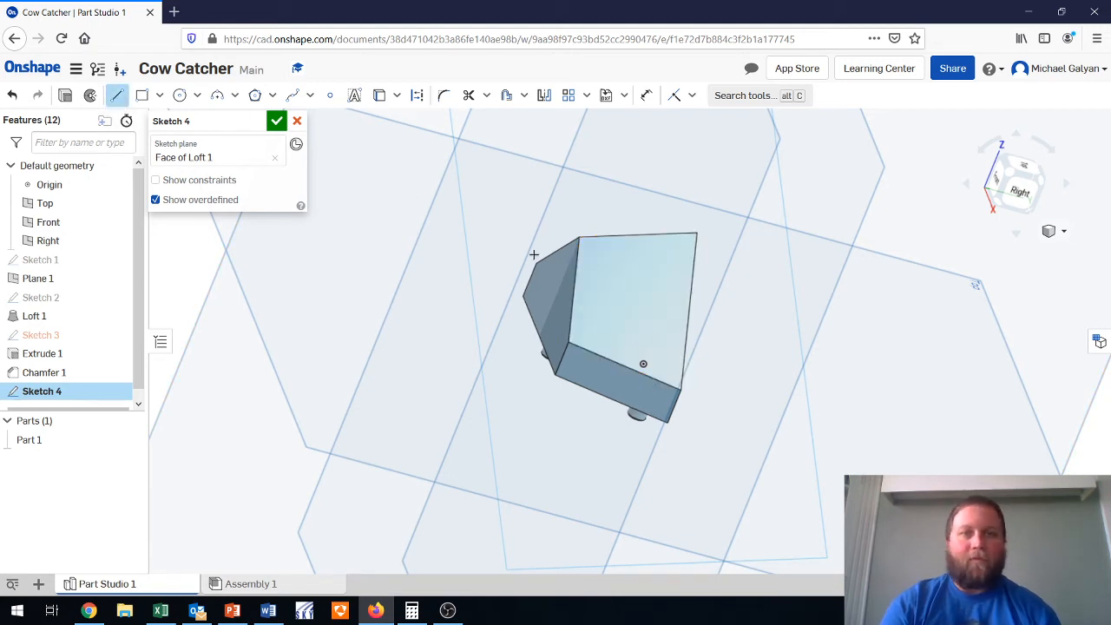
{"action": "left_click", "coordinate": [595, 255]}
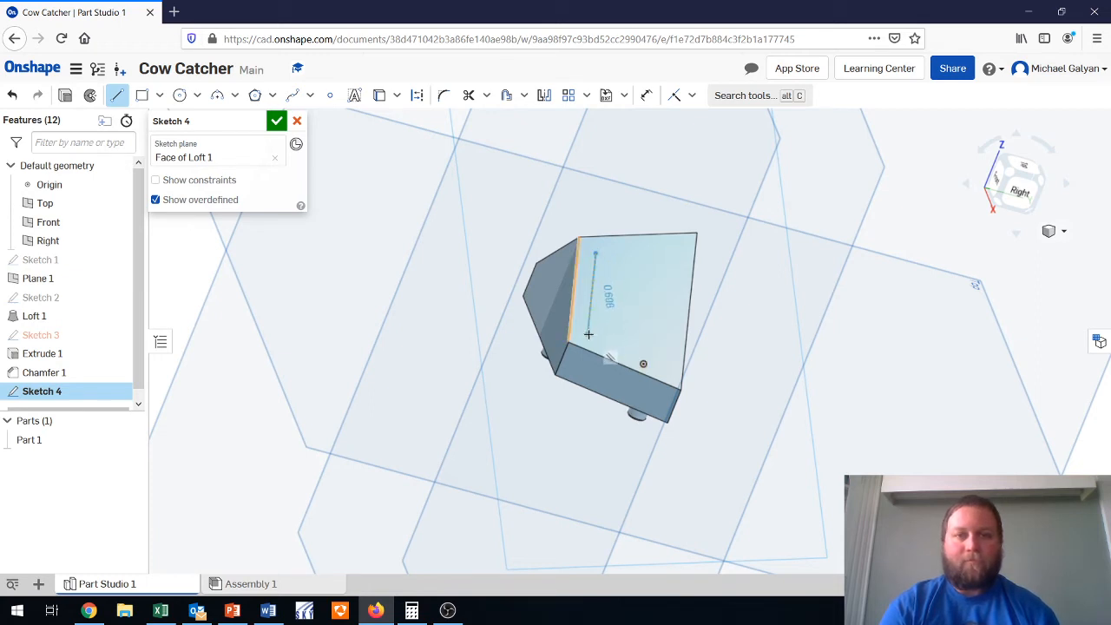
{"action": "left_click", "coordinate": [604, 342]}
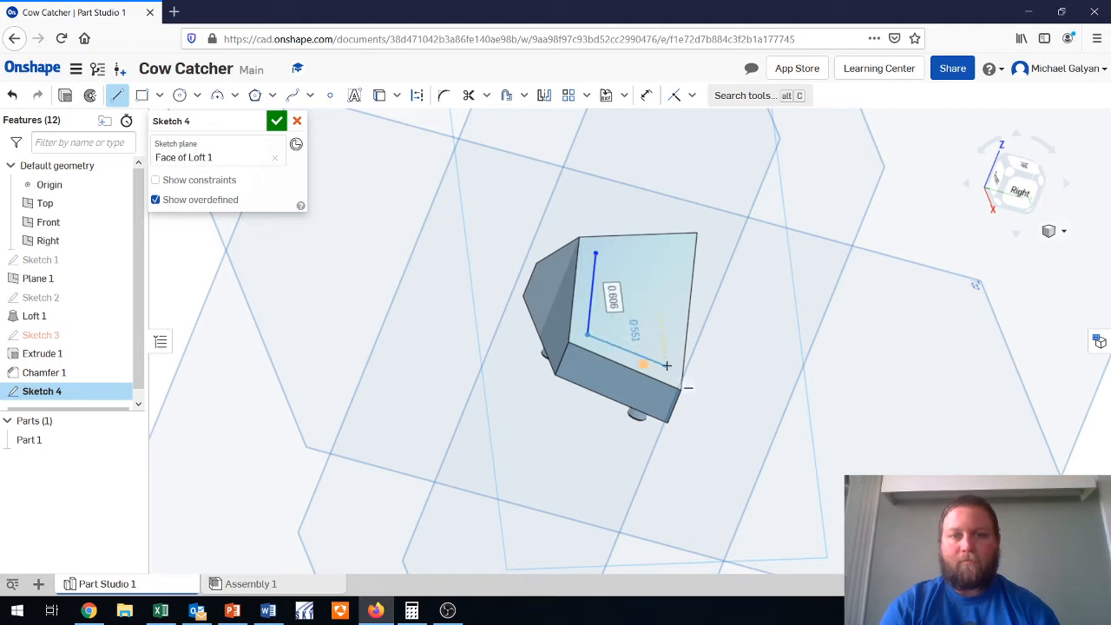
{"action": "left_click", "coordinate": [667, 365]}
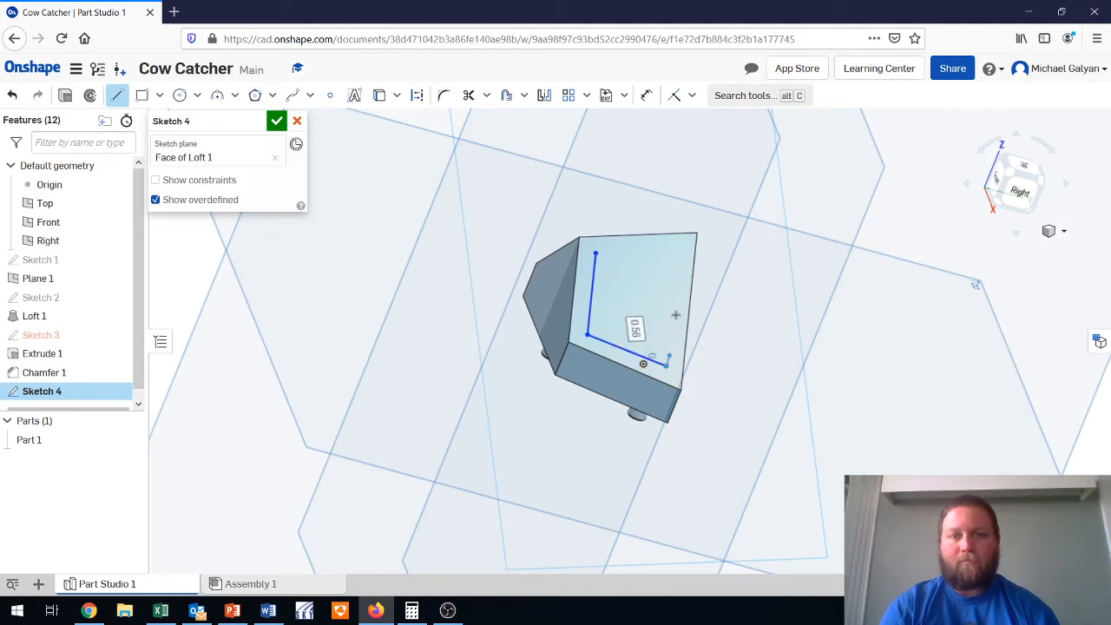
{"action": "left_click", "coordinate": [677, 250]}
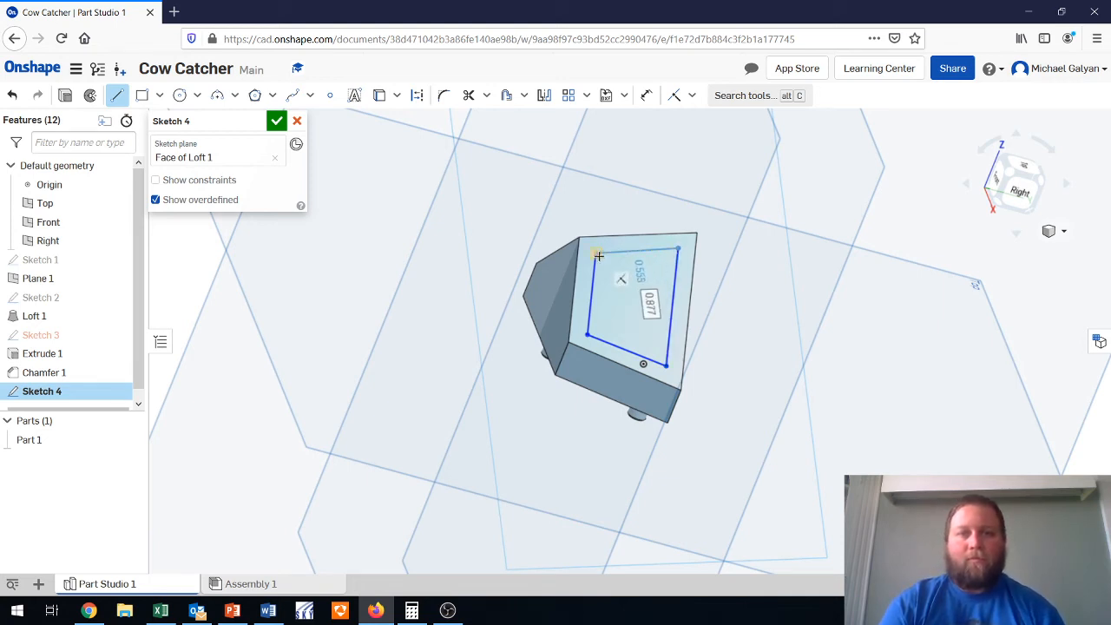
{"action": "left_click", "coordinate": [598, 255]}
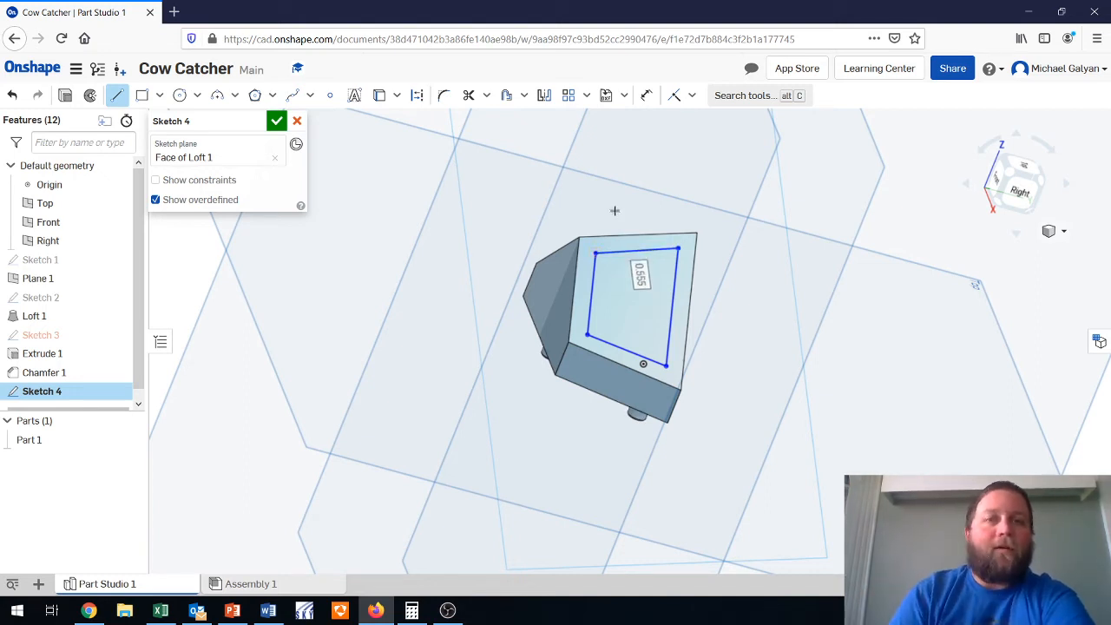
Dimension the outline's upper-left corner 0.1 in from the sloped face's upper edge.
{"action": "left_click", "coordinate": [742, 96]}
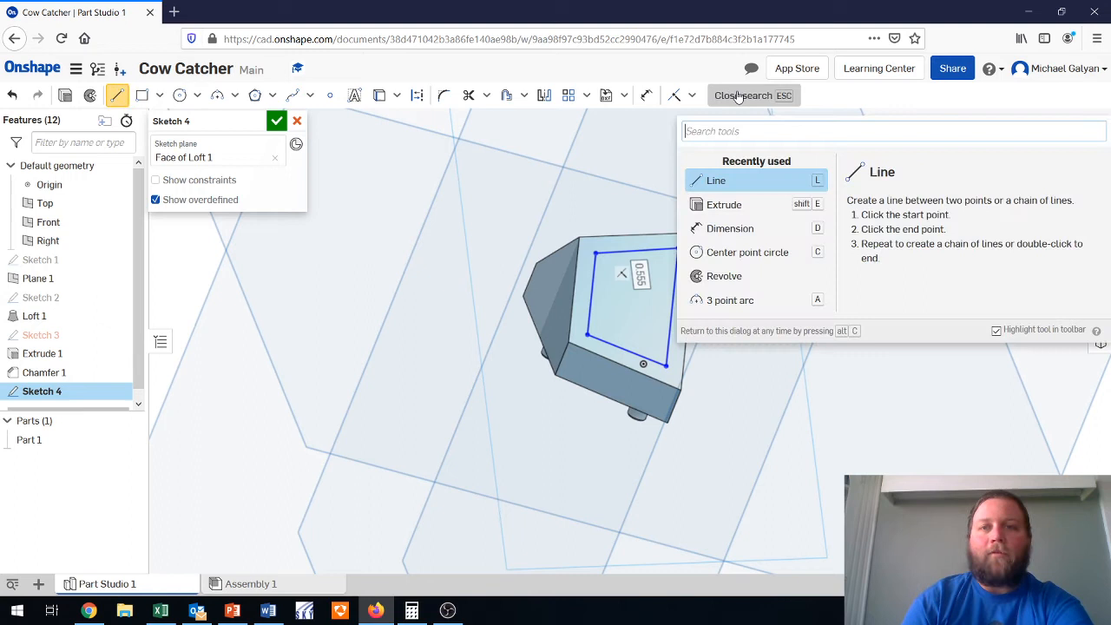
{"action": "left_click", "coordinate": [721, 227]}
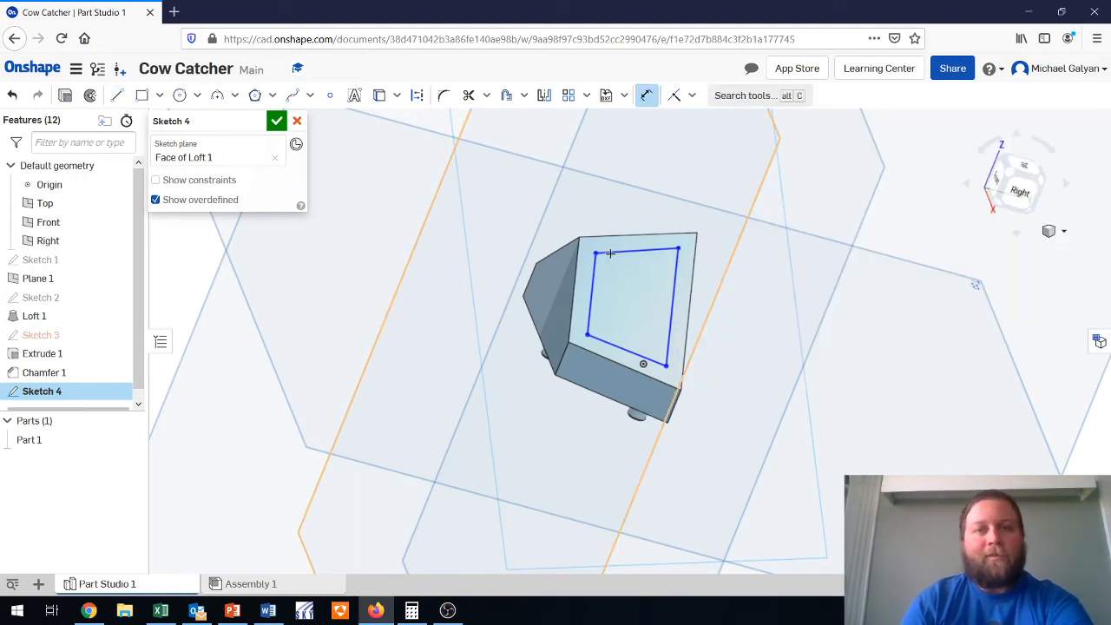
{"action": "scroll", "coordinate": [597, 253], "scroll_direction": "up", "scroll_amount": 3}
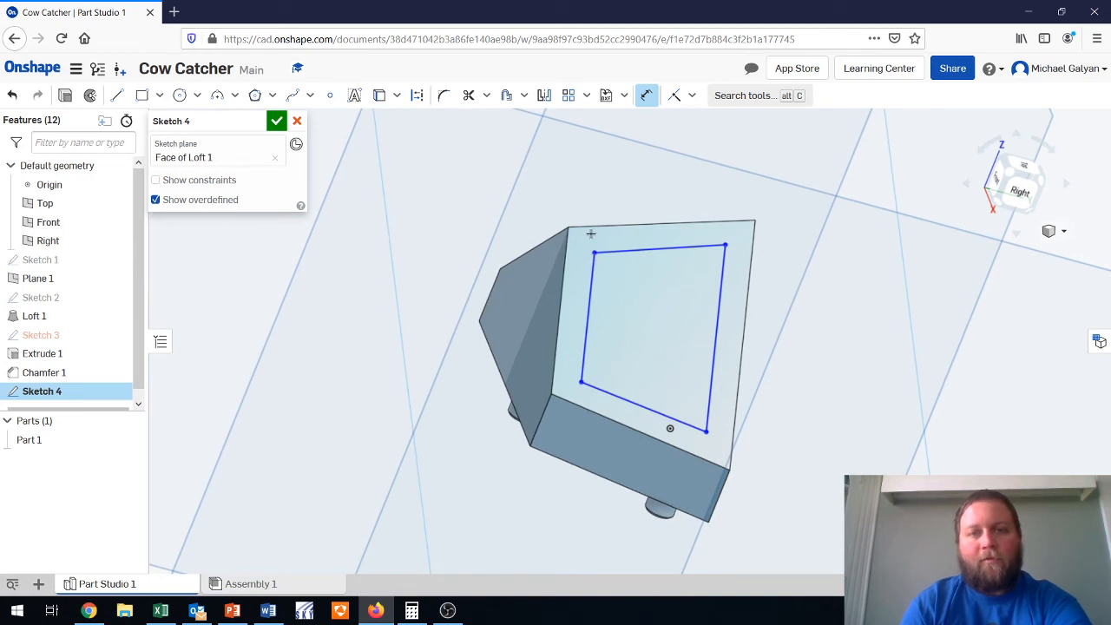
{"action": "left_click", "coordinate": [590, 228]}
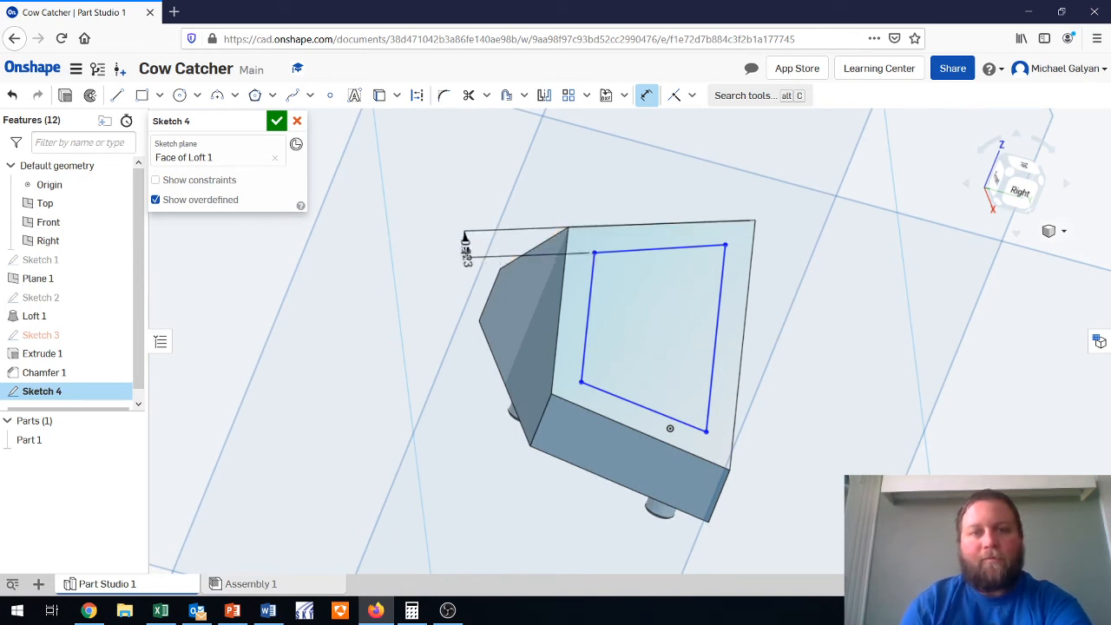
{"action": "left_click", "coordinate": [466, 251]}
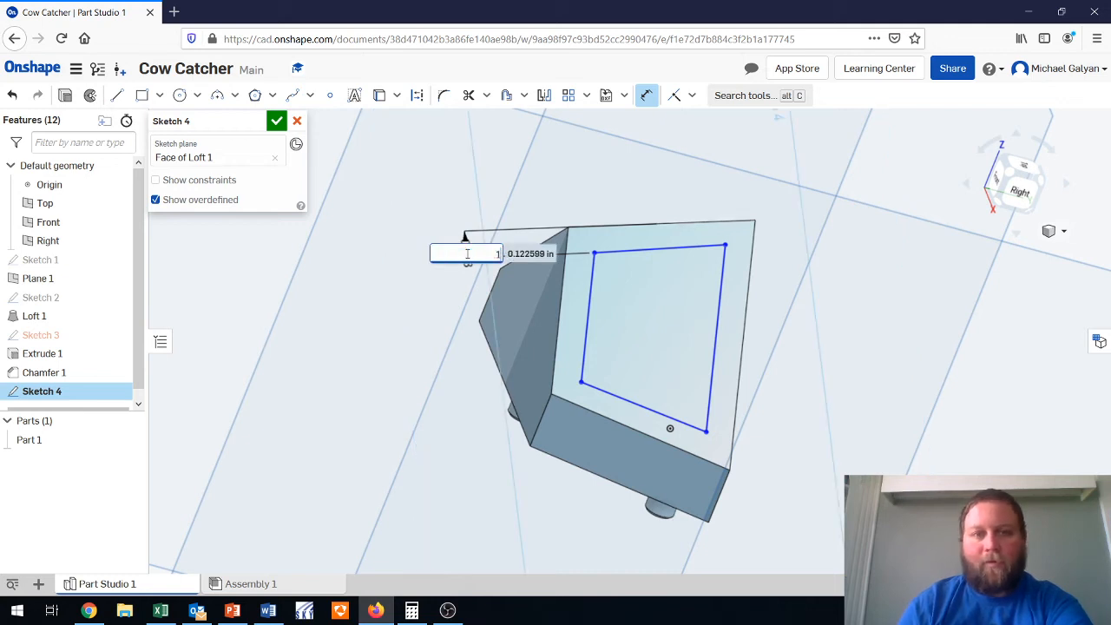
{"action": "type", "text": ".1"}
{"action": "key", "text": "Return"}
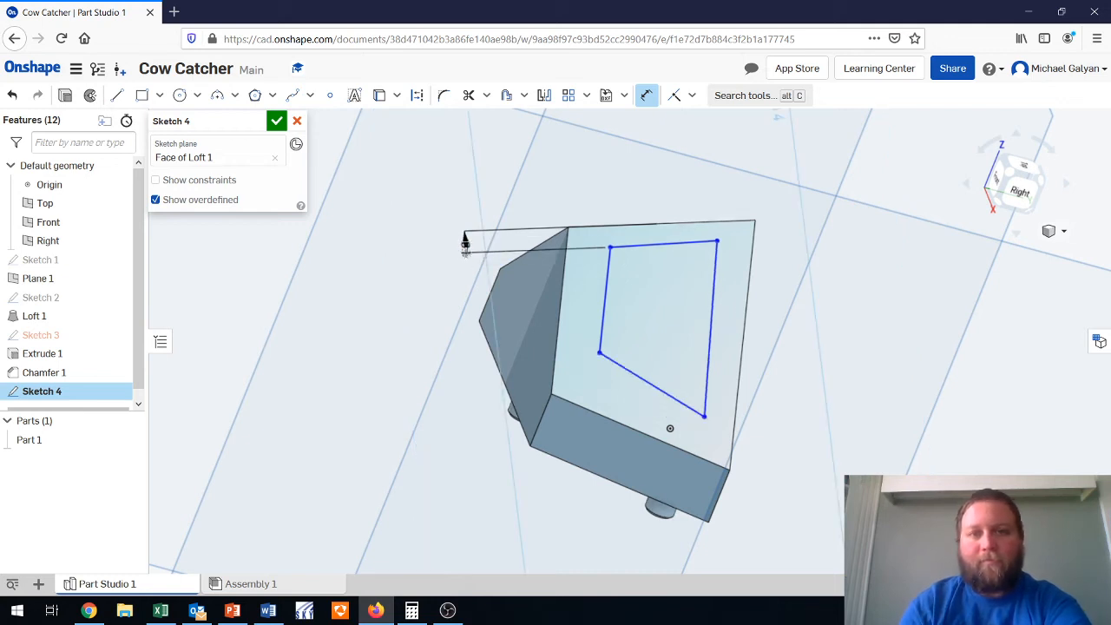
Dimension the outline's left side 0.1 in from the sloped face's left edge.
{"action": "left_click", "coordinate": [608, 282]}
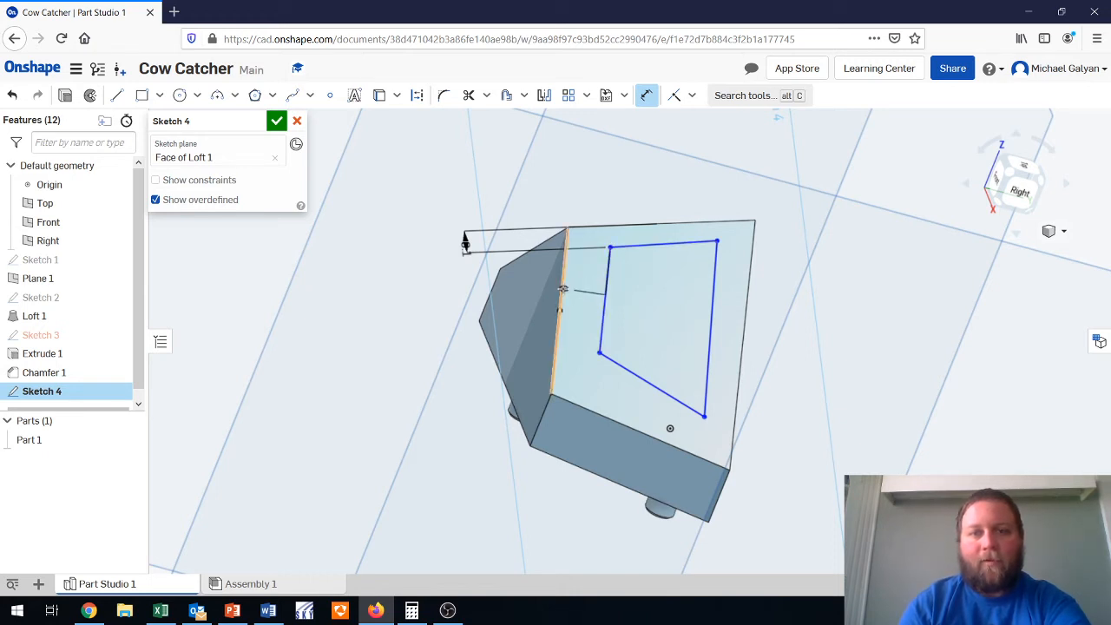
{"action": "left_click", "coordinate": [564, 288]}
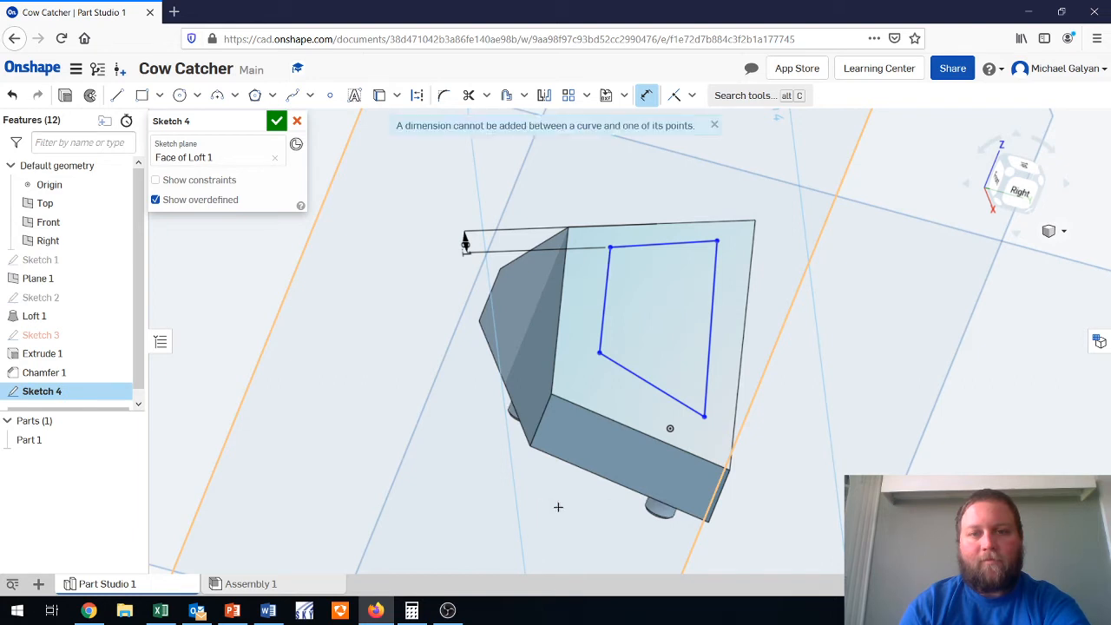
{"action": "left_click", "coordinate": [717, 127]}
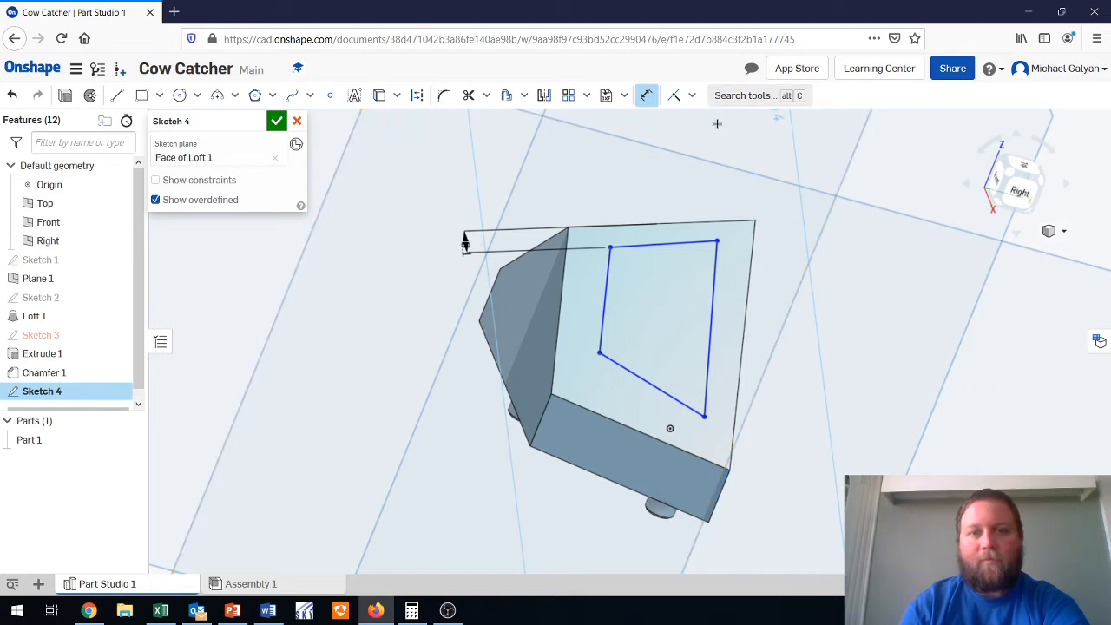
{"action": "left_click", "coordinate": [566, 249]}
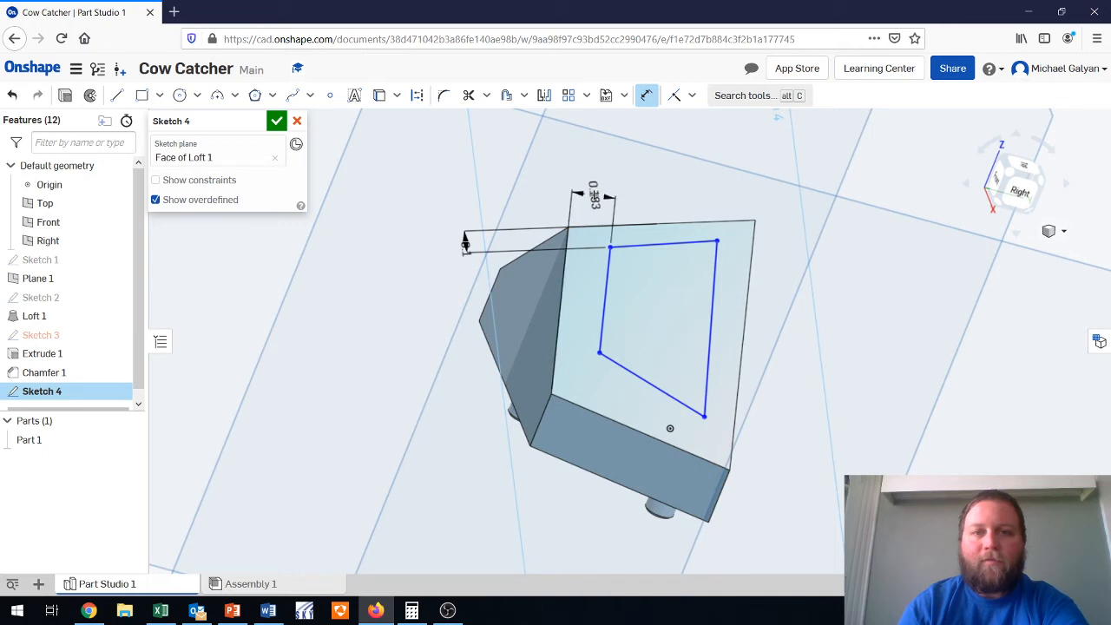
{"action": "left_click", "coordinate": [595, 196]}
{"action": "type", "text": "1"}
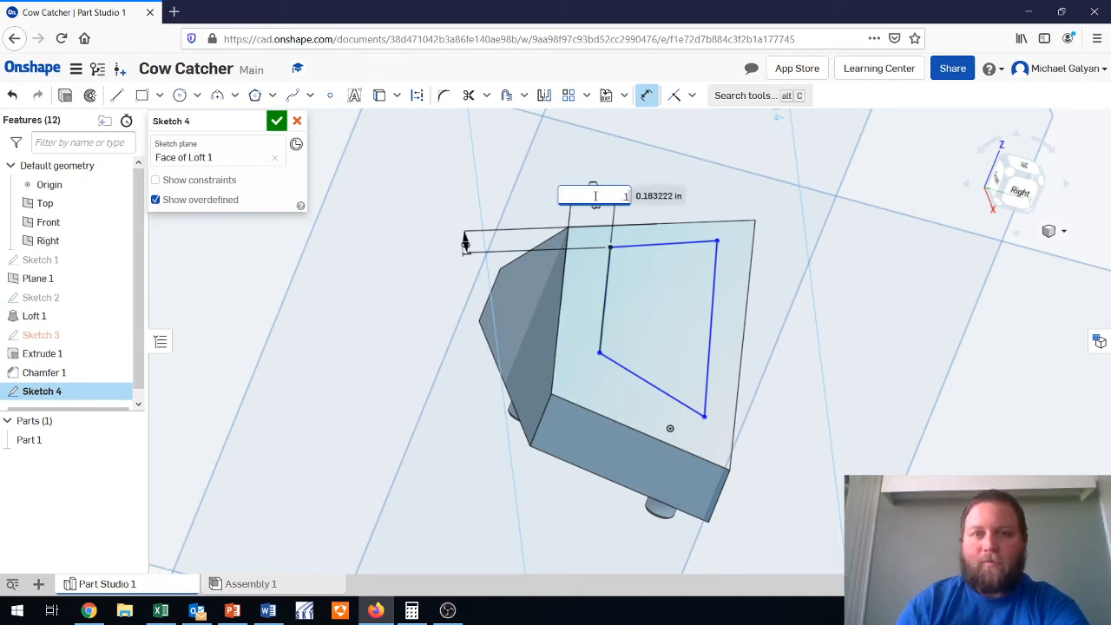
{"action": "key", "text": "Return"}
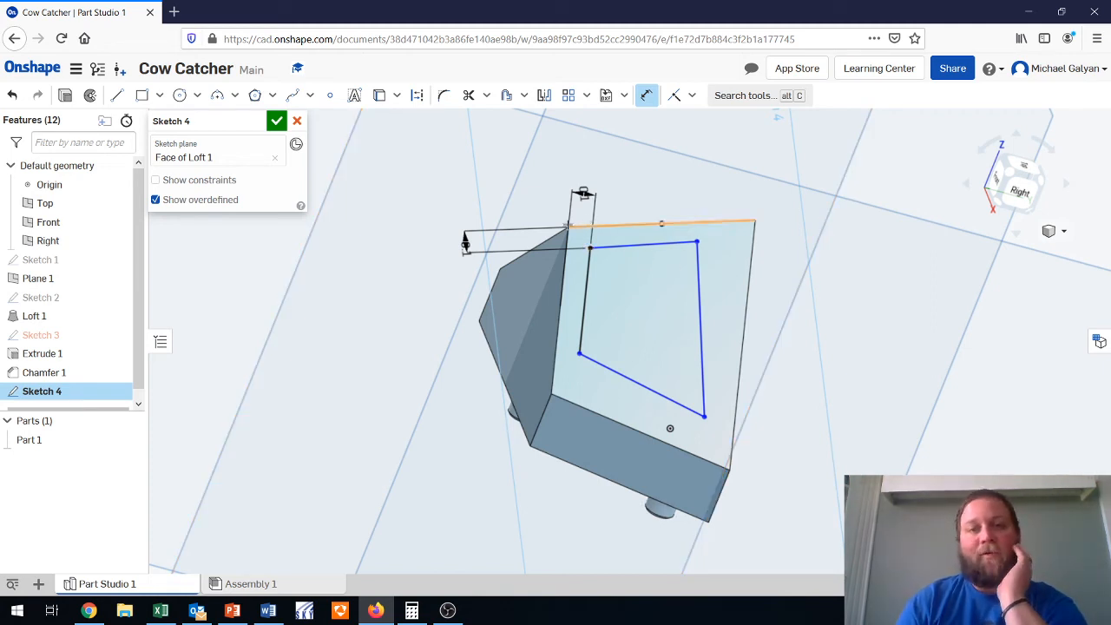
Dimension the outline's lower-left corner 0.1 in from the sloped face's left edge.
{"action": "left_click", "coordinate": [557, 352]}
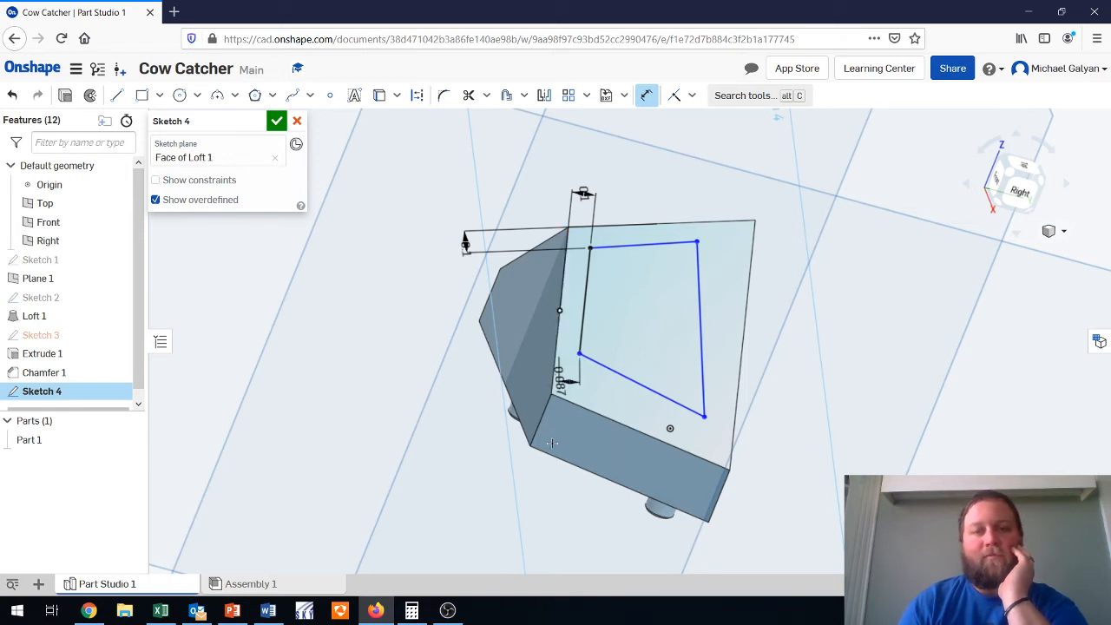
{"action": "left_click", "coordinate": [544, 487]}
{"action": "type", "text": ".1"}
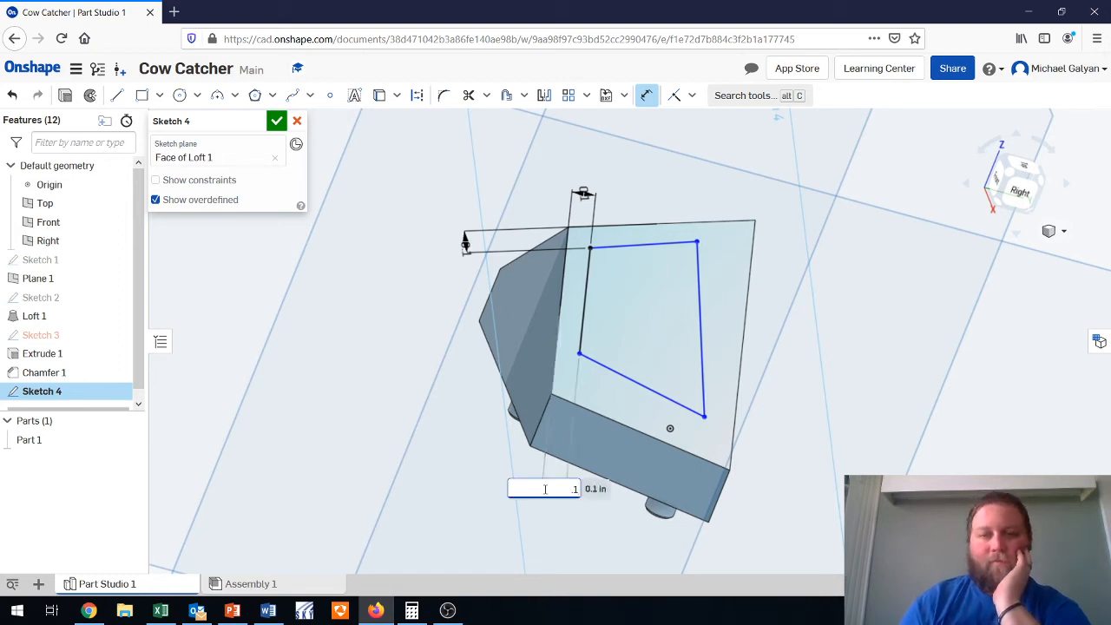
{"action": "key", "text": "Return"}
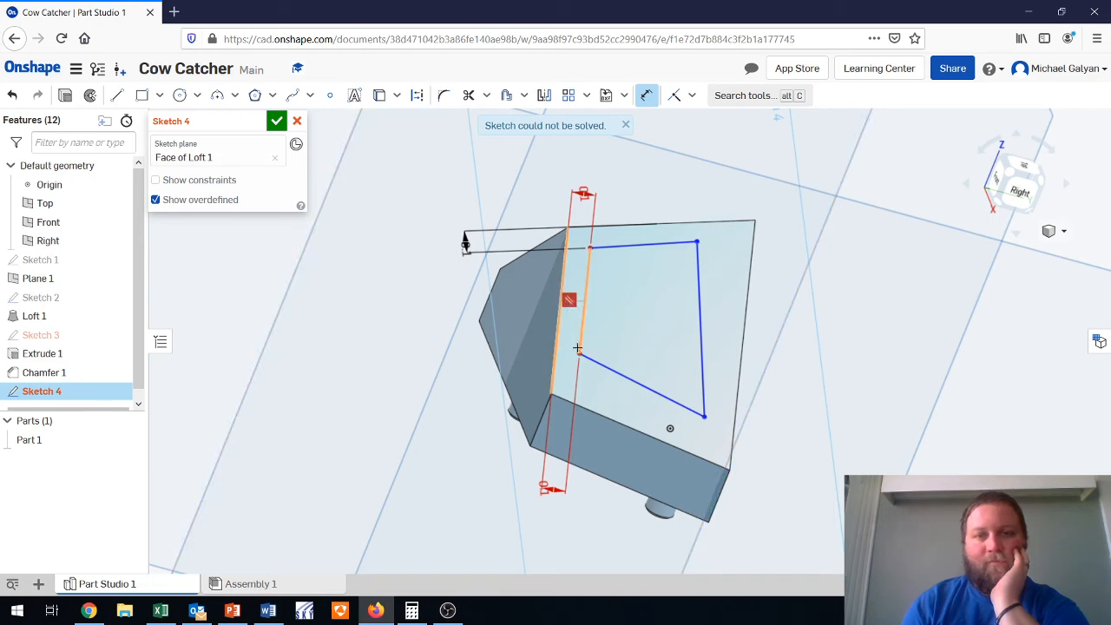
Dimension the outline's lower-left corner 0.1 in from the face's lower edge and delete the conflicting parallel constraint on the left side.
{"action": "left_click", "coordinate": [572, 404]}
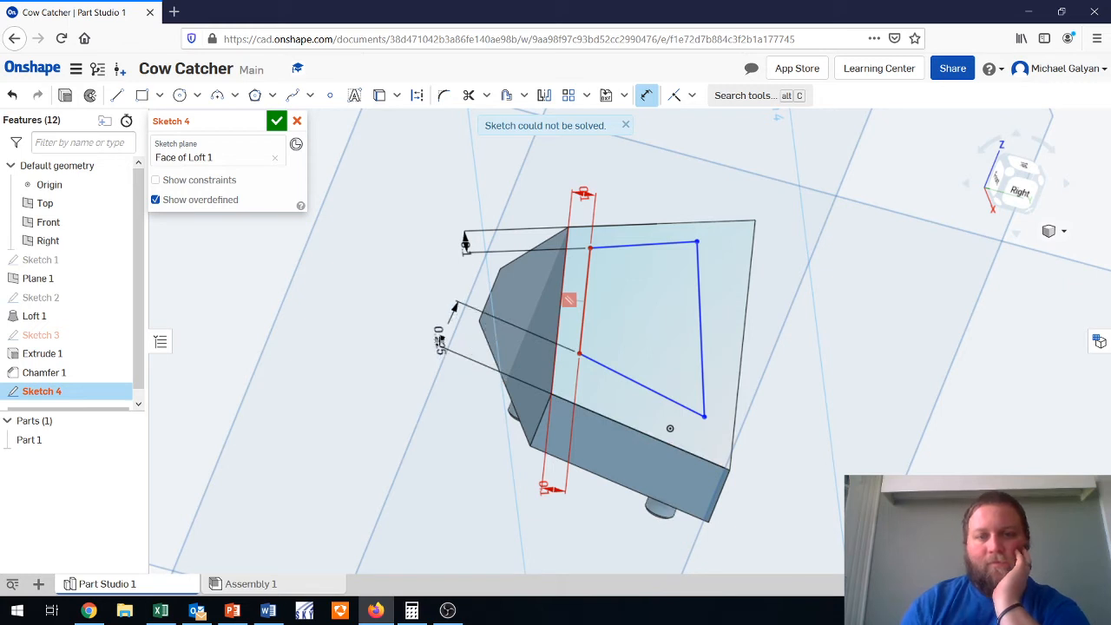
{"action": "left_click", "coordinate": [440, 341]}
{"action": "key", "text": "Return"}
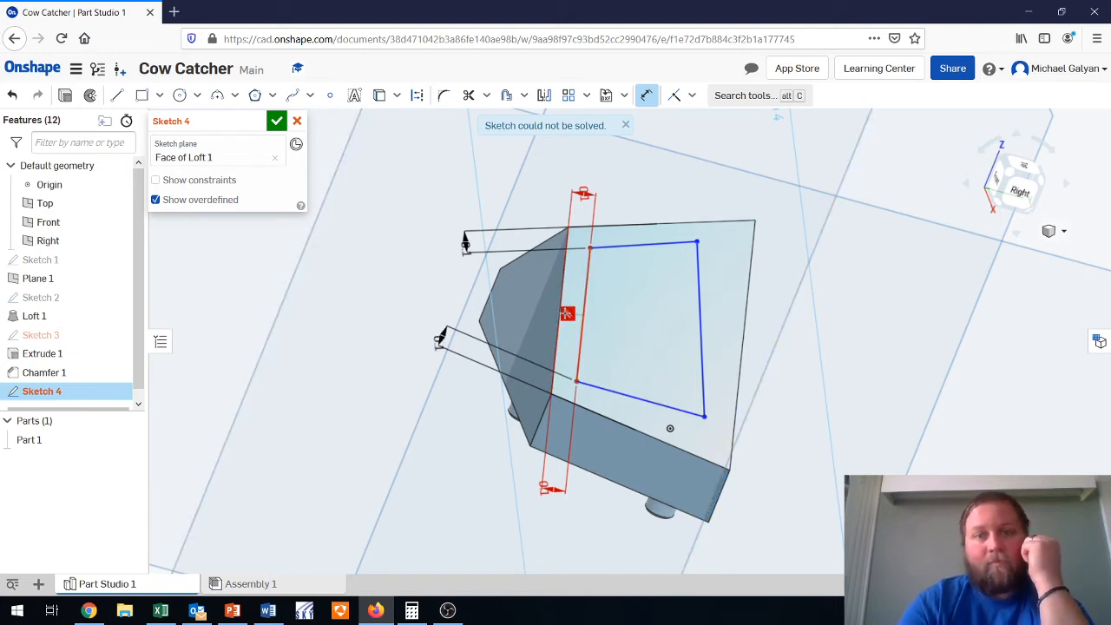
{"action": "key", "text": "Delete"}
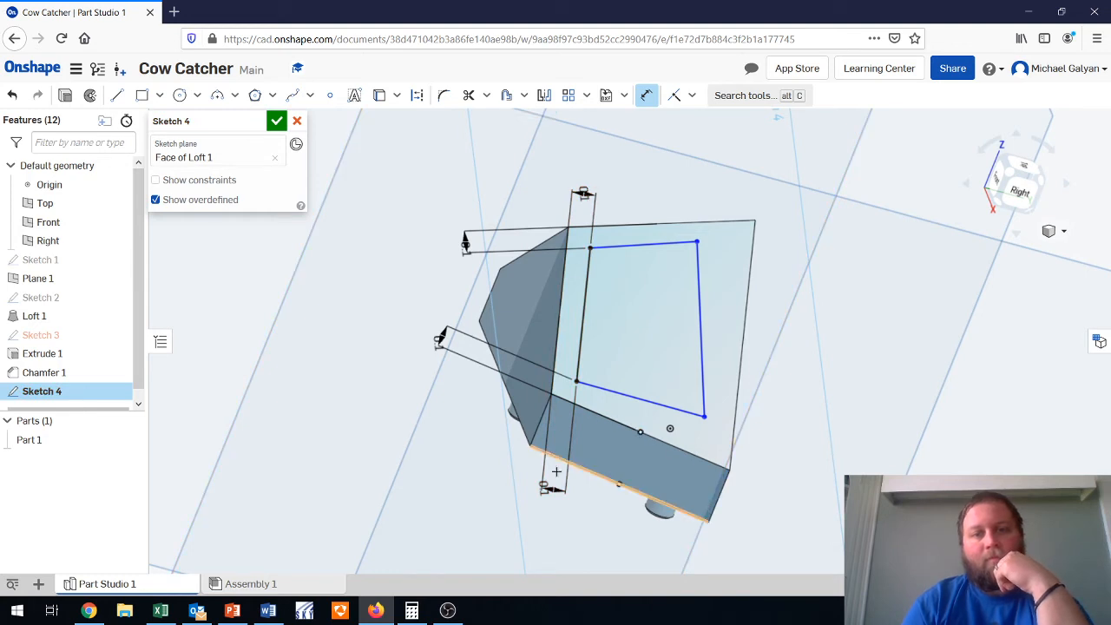
Dimension the outline's lower-right corner 0.1 in from the sloped face's right edge.
{"action": "left_click", "coordinate": [734, 422]}
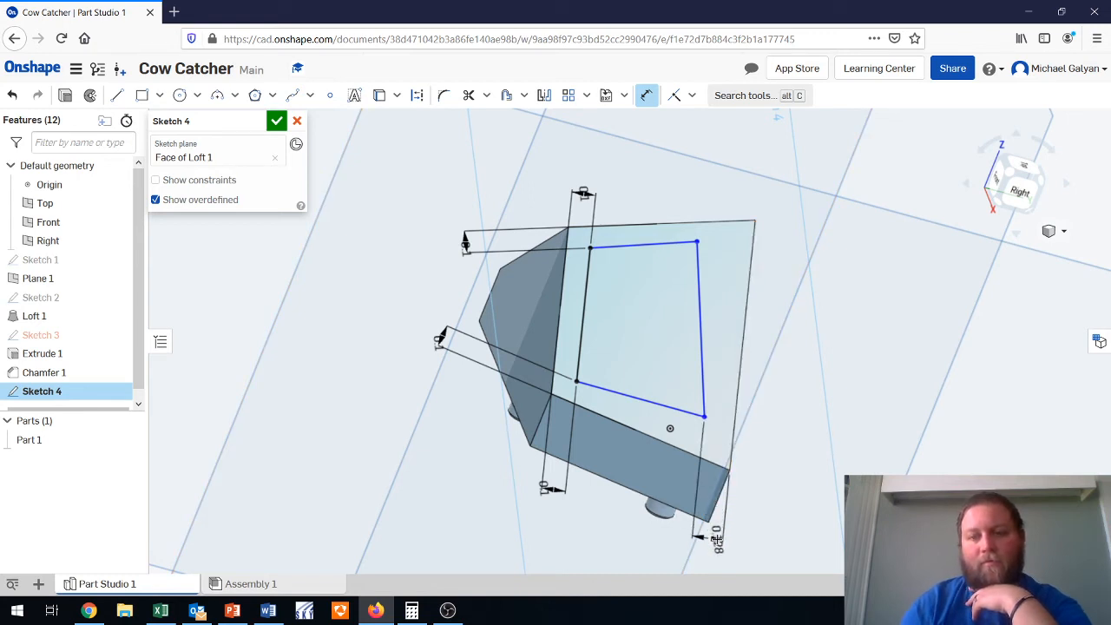
{"action": "left_click", "coordinate": [717, 539]}
{"action": "type", "text": ".1"}
{"action": "key", "text": "Return"}
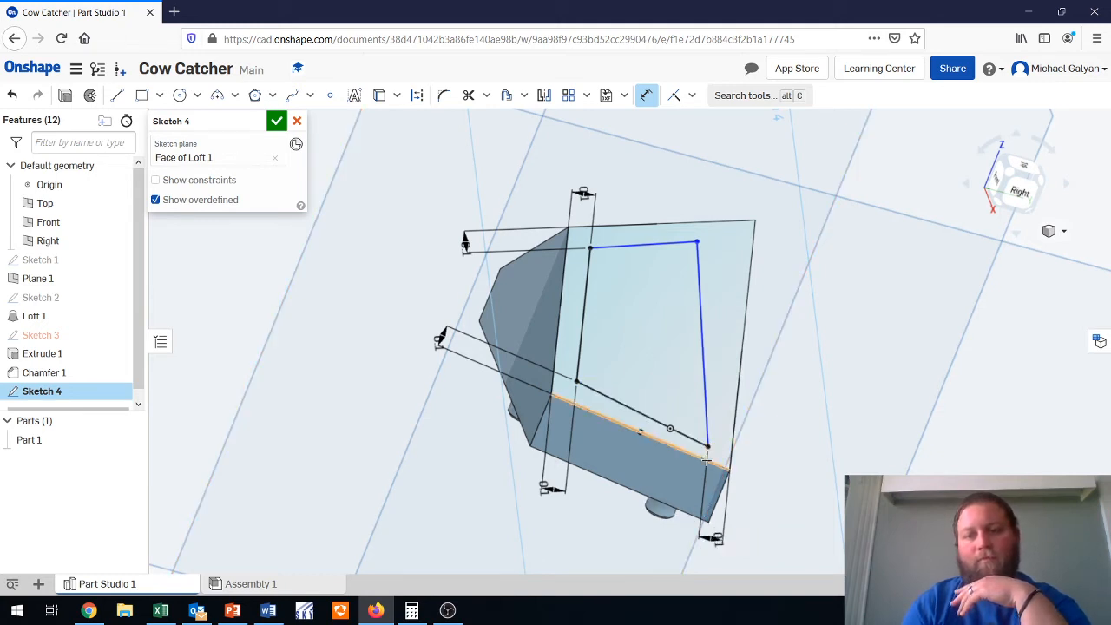
Try to dimension the outline's lower-right corner 0.1 in from the sloped face's lower edge.
{"action": "left_click", "coordinate": [737, 463]}
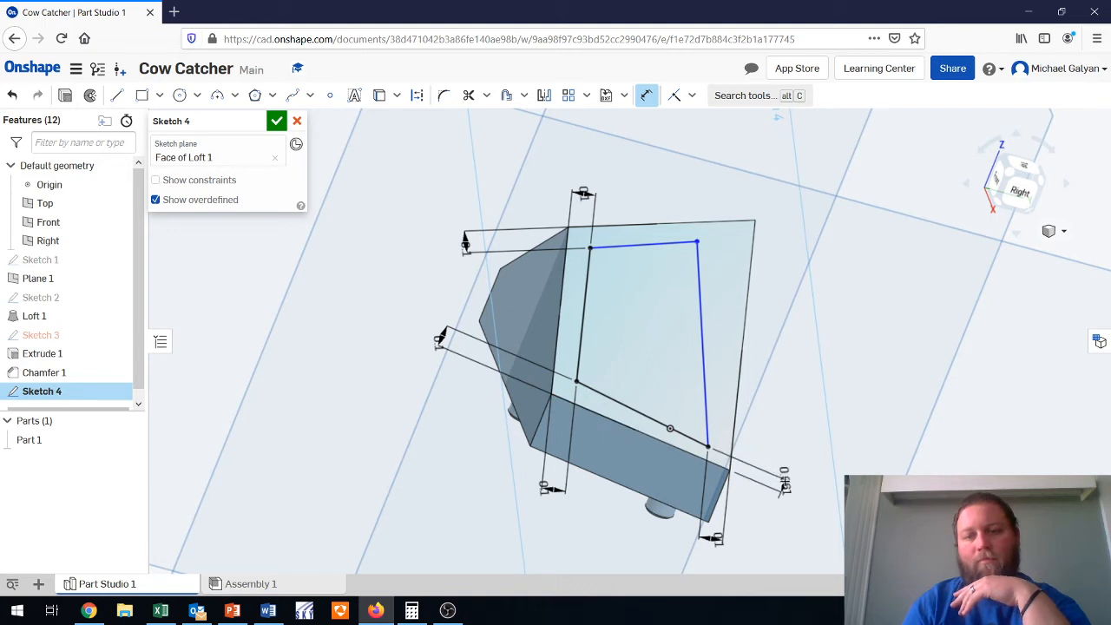
{"action": "left_click", "coordinate": [784, 481]}
{"action": "type", "text": "1"}
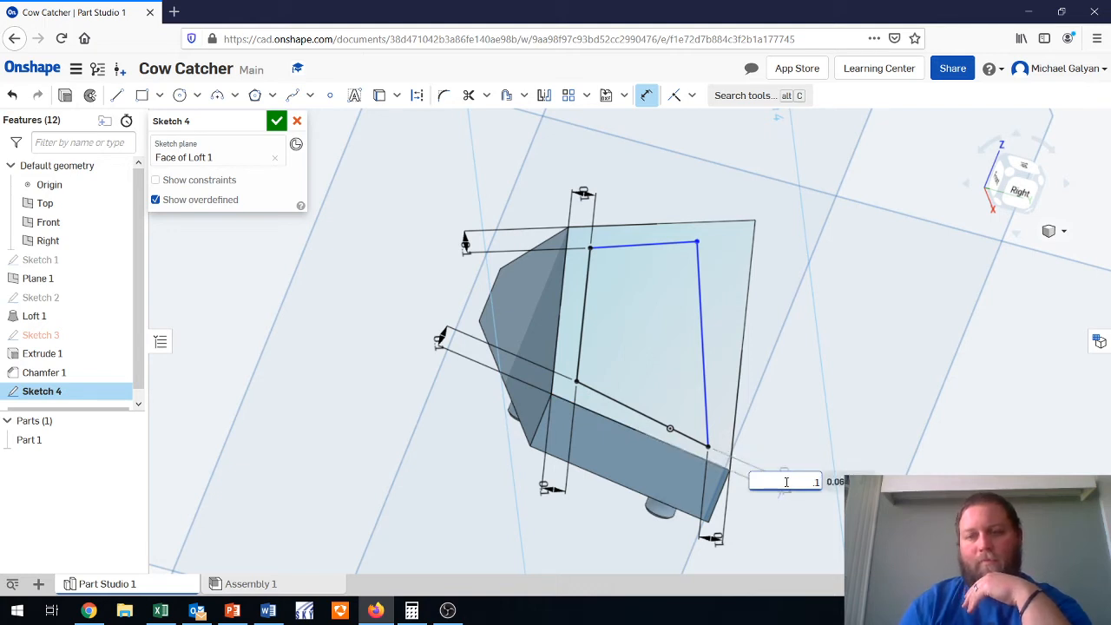
{"action": "key", "text": "Return"}
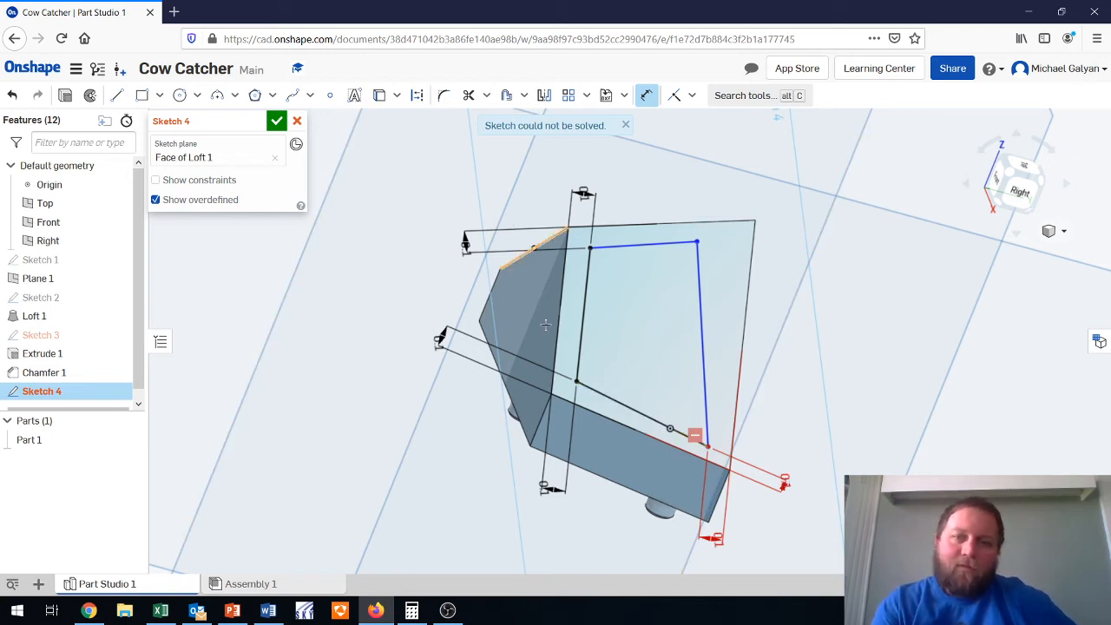
Undo the lower-edge dimension at the lower-right corner and the 0.1 in value of its right-edge dimension.
{"action": "left_click", "coordinate": [11, 99]}
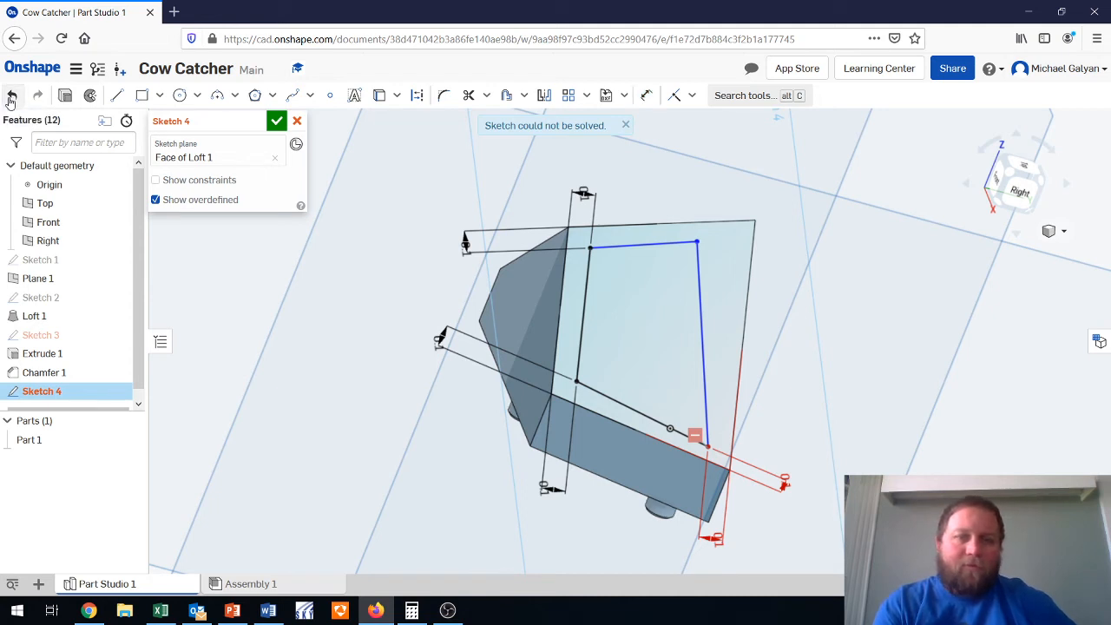
{"action": "left_click", "coordinate": [11, 99]}
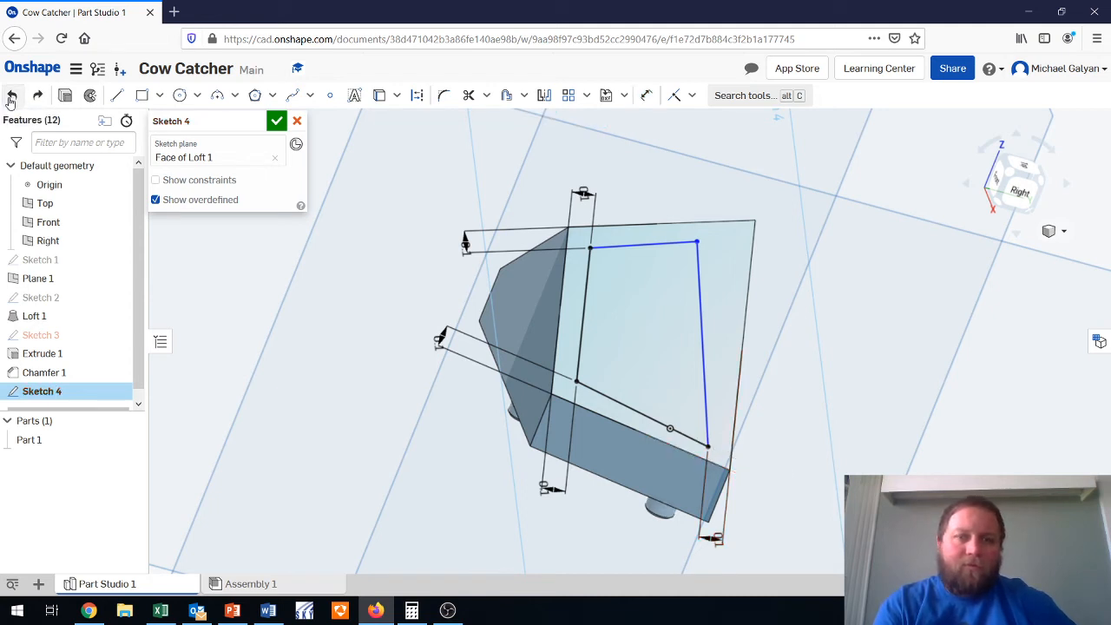
{"action": "left_click", "coordinate": [11, 99]}
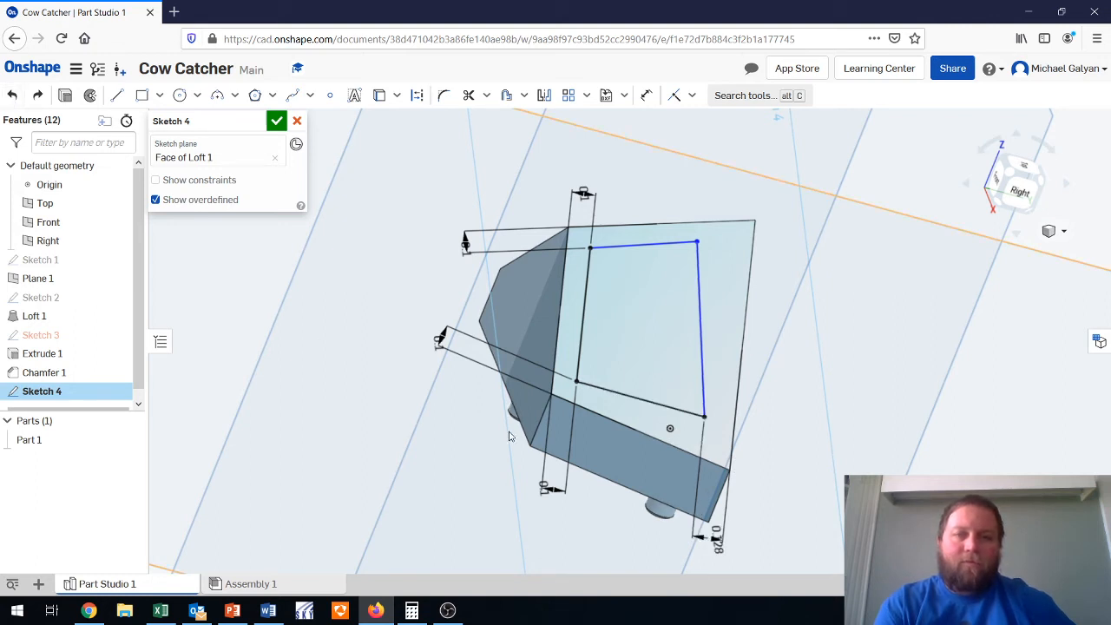
Add a 0.1 in dimension between the outline's lower-right corner and the sloped face's lower edge again.
{"action": "left_click", "coordinate": [743, 97]}
{"action": "key", "text": "Down"}
{"action": "key", "text": "Down"}
{"action": "key", "text": "Down"}
{"action": "key", "text": "Down"}
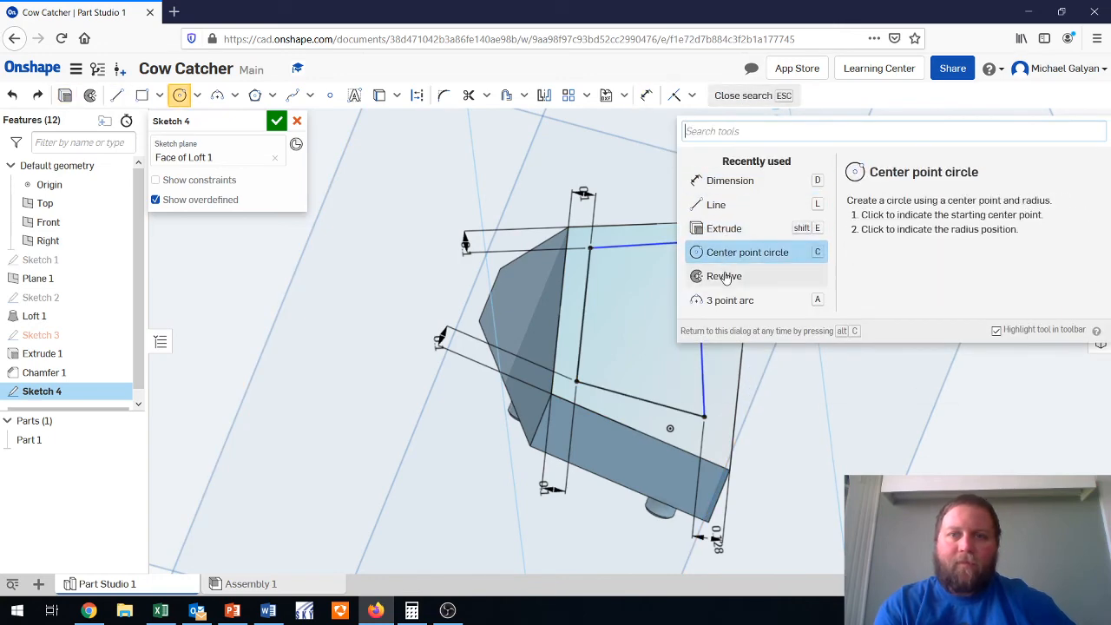
{"action": "left_click", "coordinate": [733, 181]}
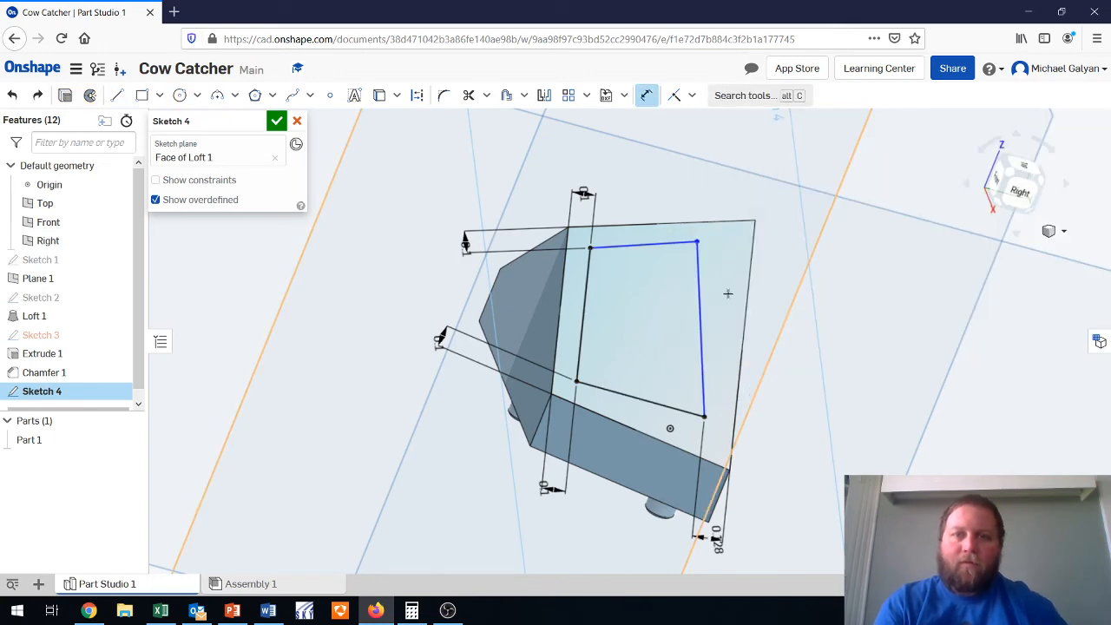
{"action": "left_click", "coordinate": [700, 454]}
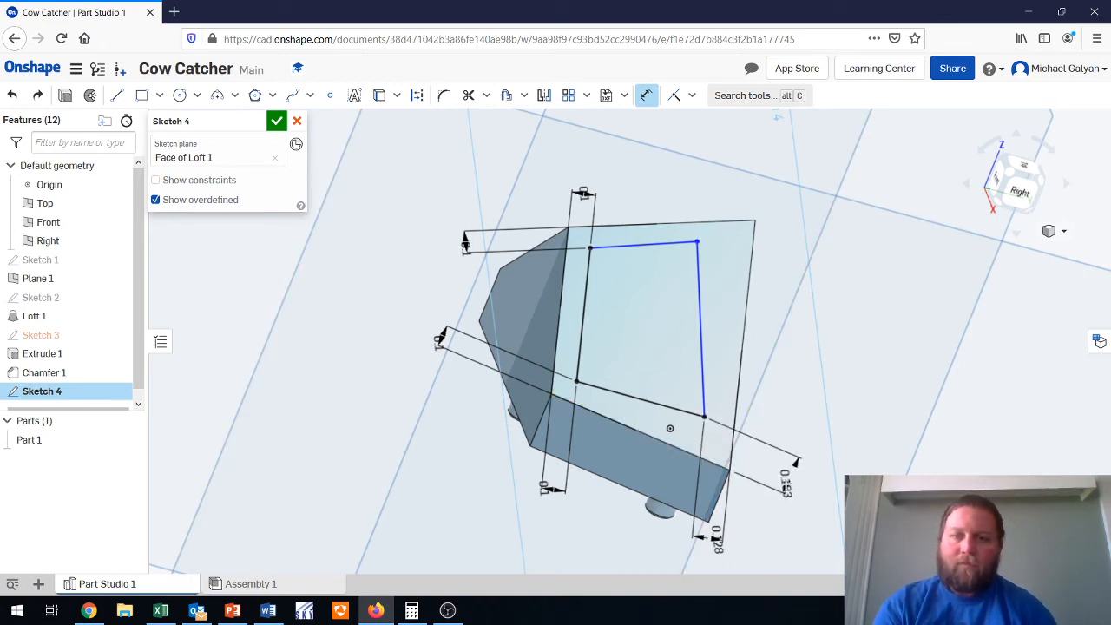
{"action": "left_click", "coordinate": [786, 485]}
{"action": "type", "text": ".1"}
{"action": "key", "text": "Return"}
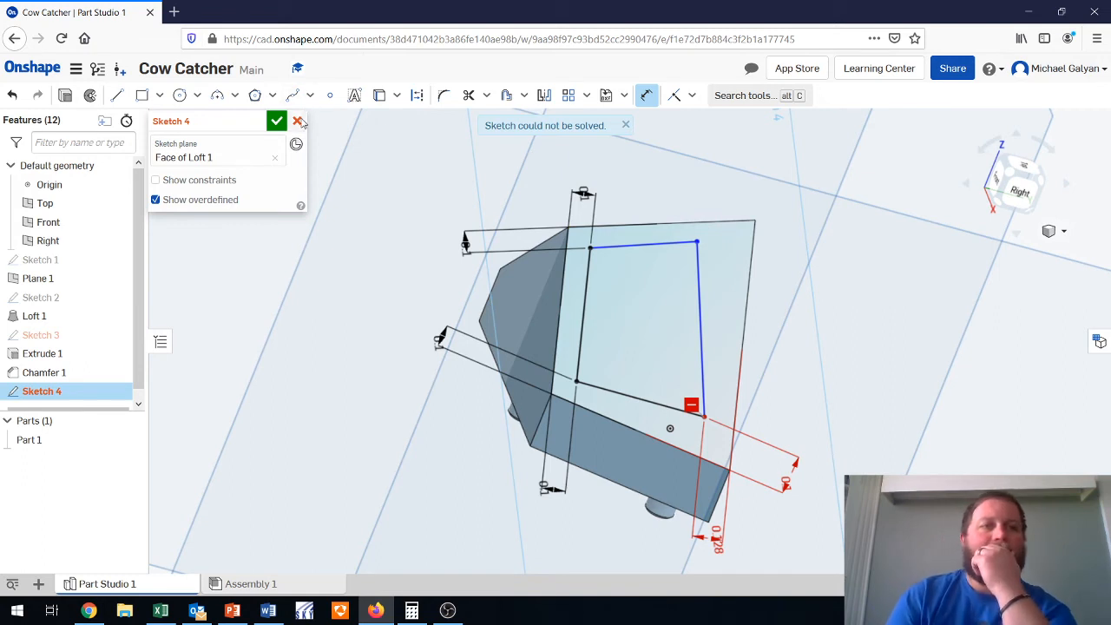
{"action": "left_click", "coordinate": [625, 126]}
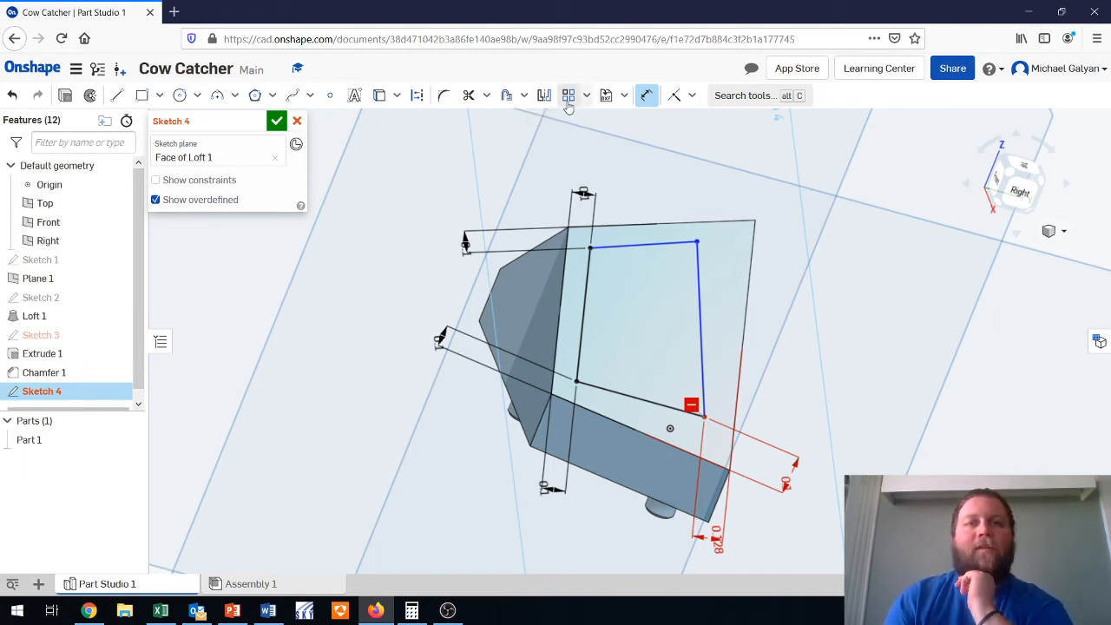
Apply a Parallel constraint between the outline's upper line and the sloped face's upper edge.
{"action": "left_click", "coordinate": [692, 98]}
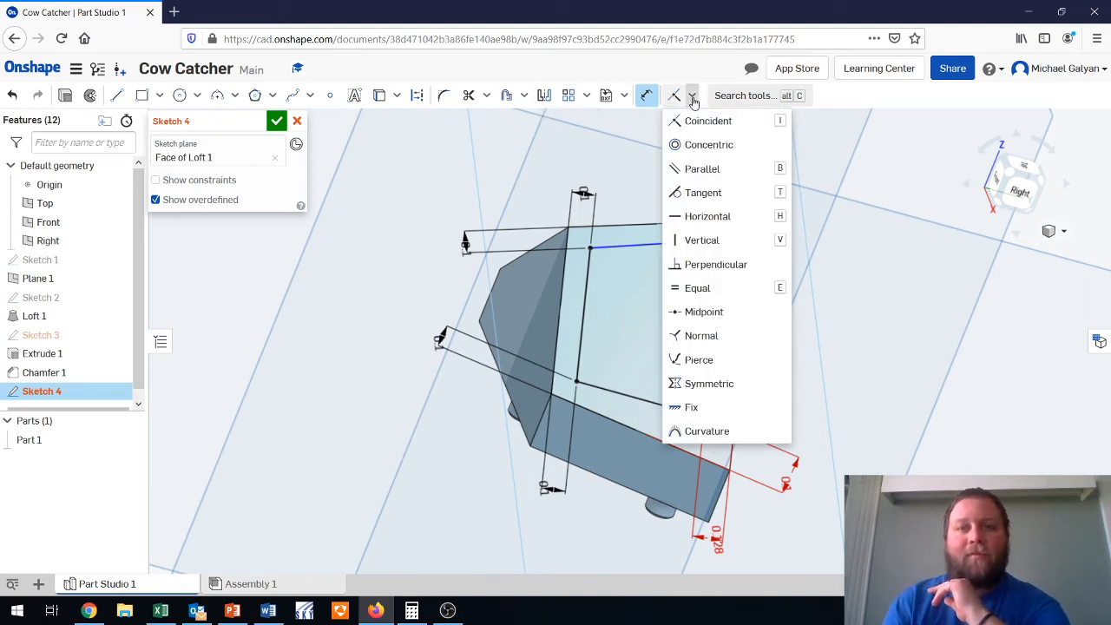
{"action": "left_click", "coordinate": [704, 170]}
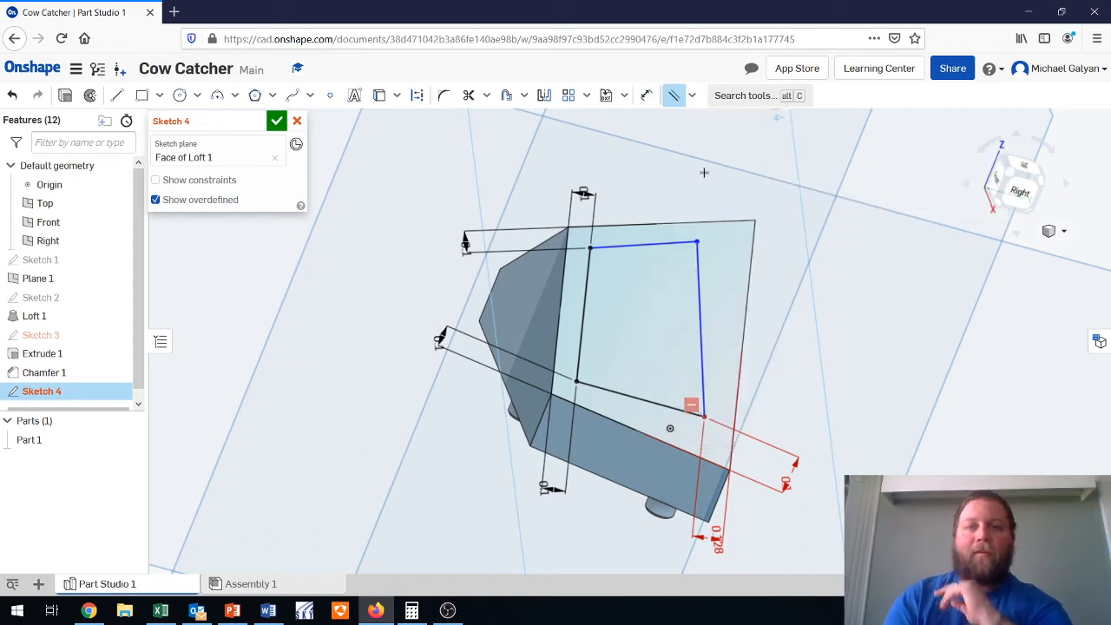
{"action": "left_click", "coordinate": [638, 246]}
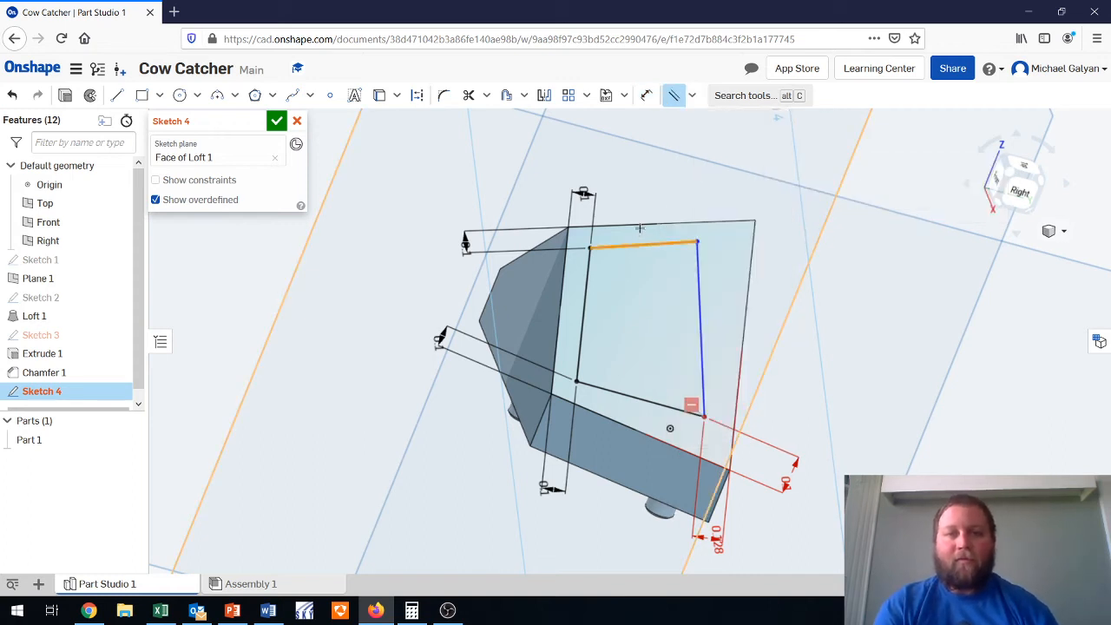
{"action": "left_click", "coordinate": [641, 223]}
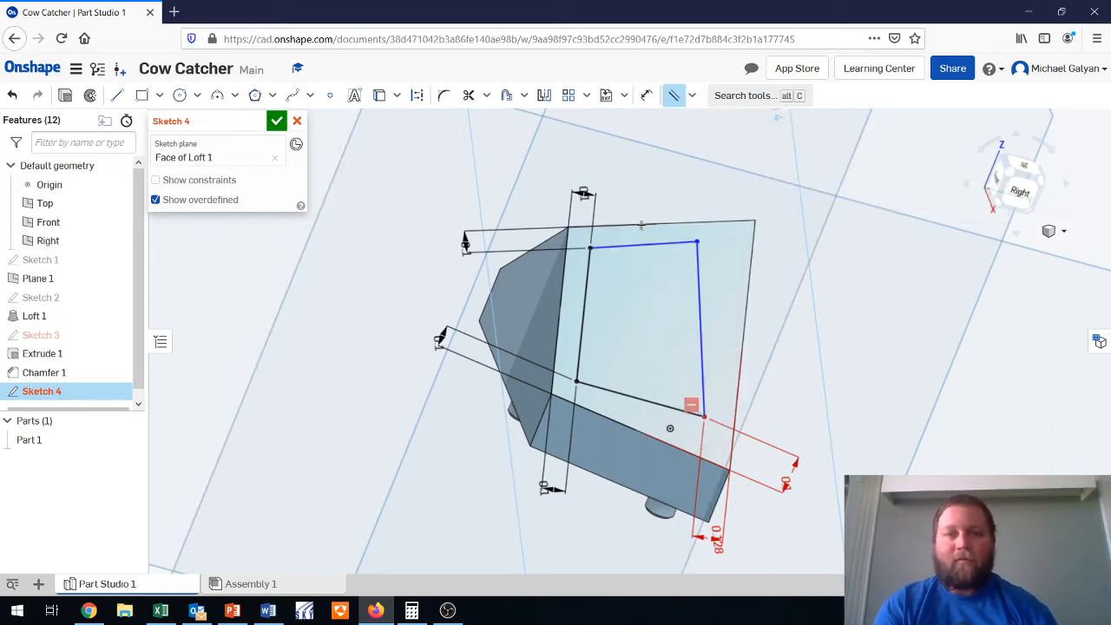
Discard the over-constrained recess sketch and start a new sketch on the same sloped side face.
{"action": "left_click", "coordinate": [625, 125]}
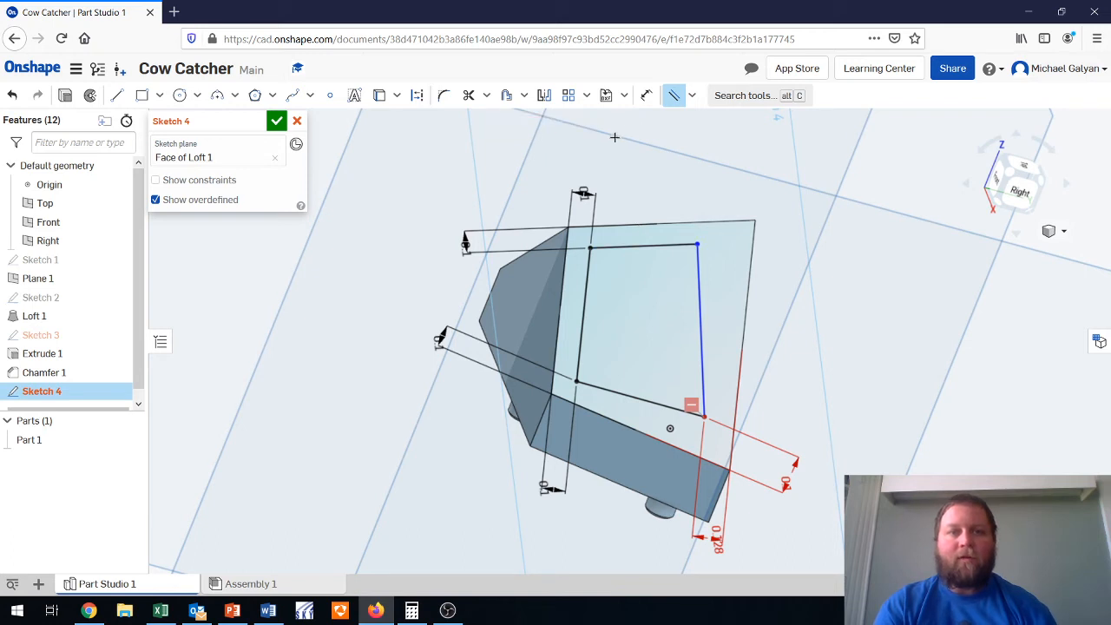
{"action": "left_click", "coordinate": [296, 122]}
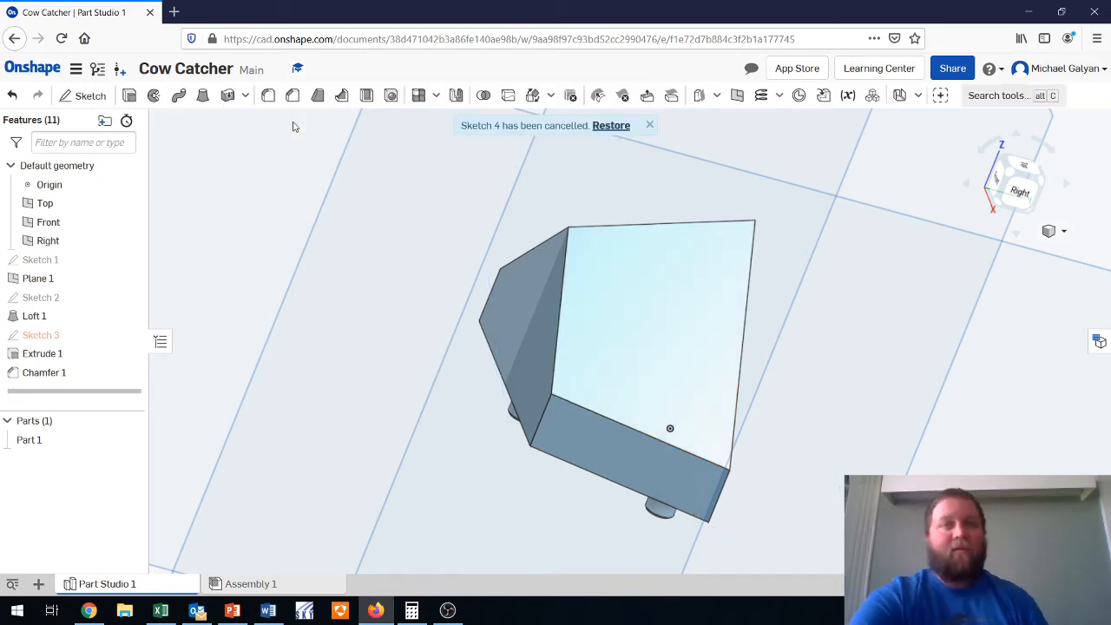
{"action": "left_click", "coordinate": [88, 101]}
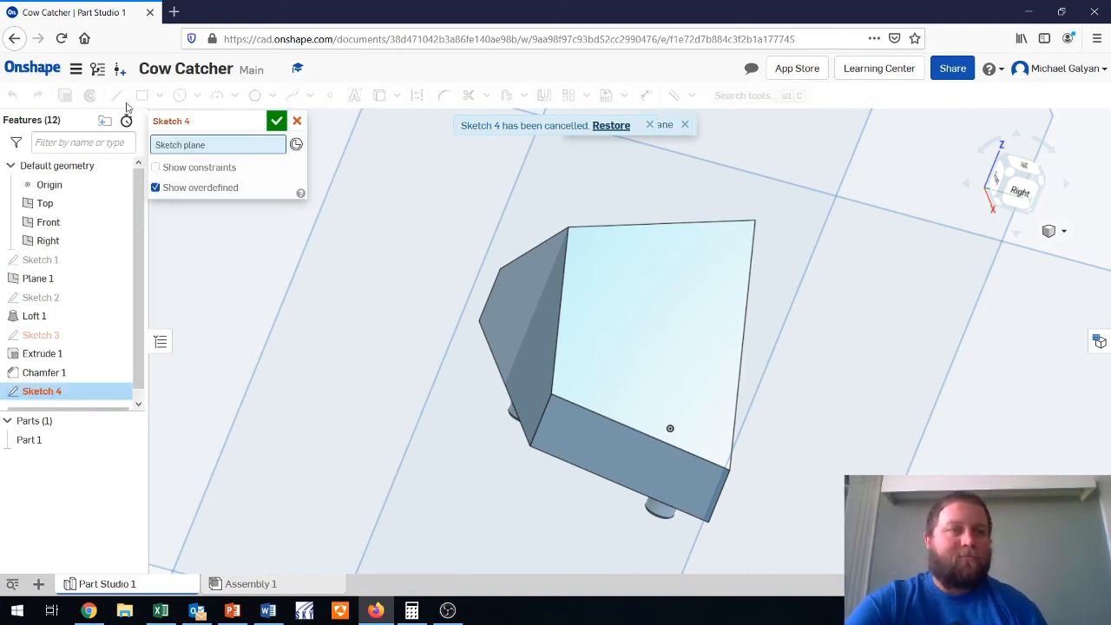
{"action": "left_click", "coordinate": [638, 307]}
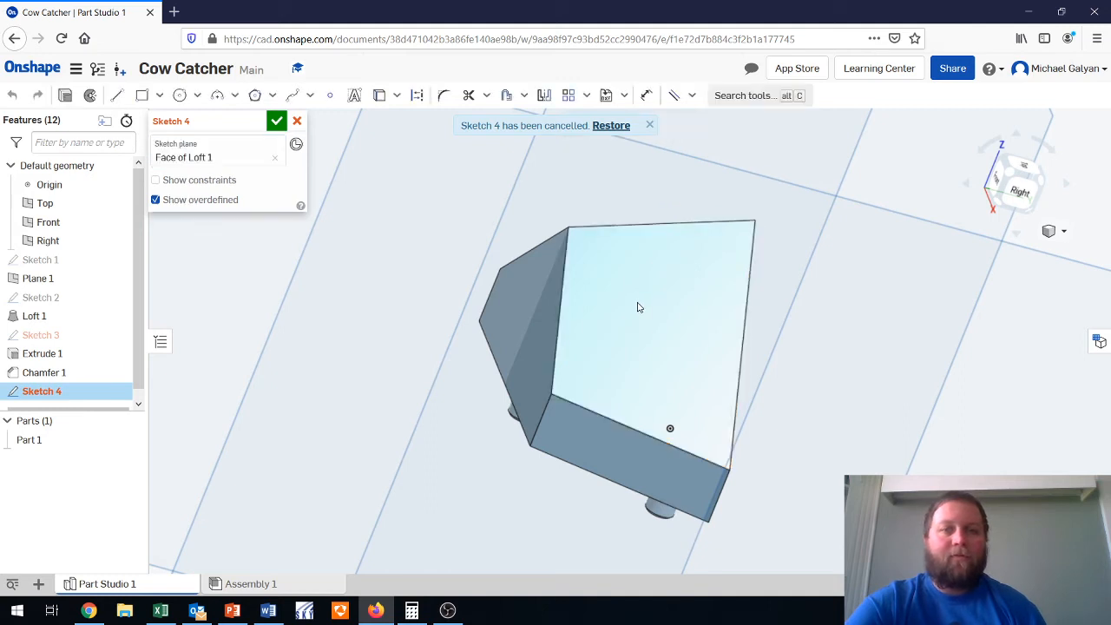
Draw a closed four-line outline inside the sloped face, with left, lower, right and upper sides about 0.61, 0.54, 0.86 and 0.55 in long.
{"action": "left_click", "coordinate": [121, 95]}
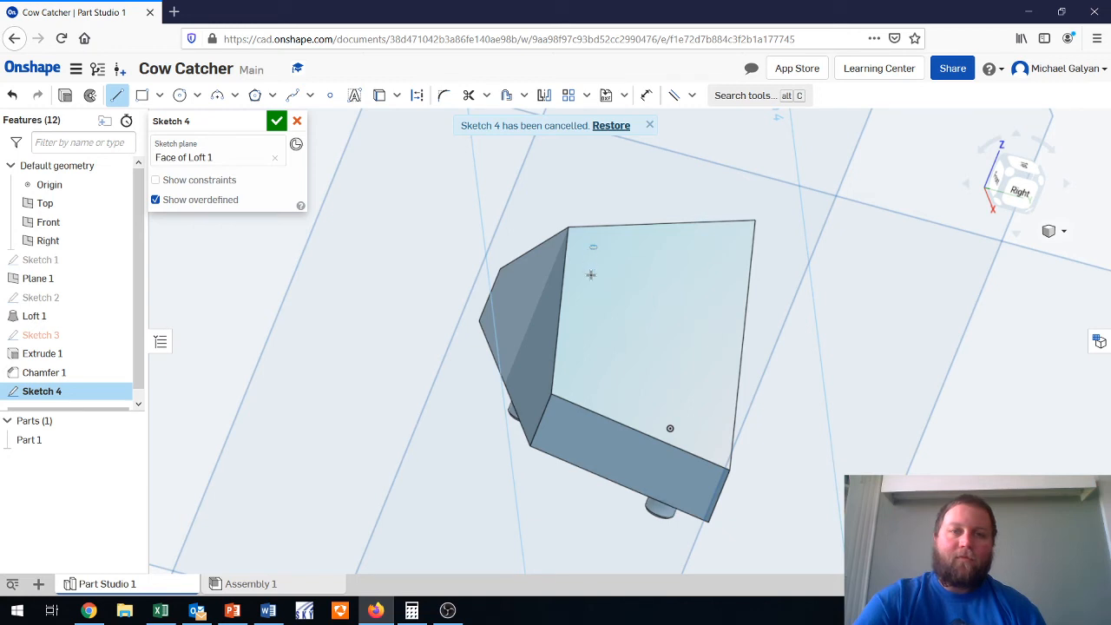
{"action": "left_click", "coordinate": [593, 248]}
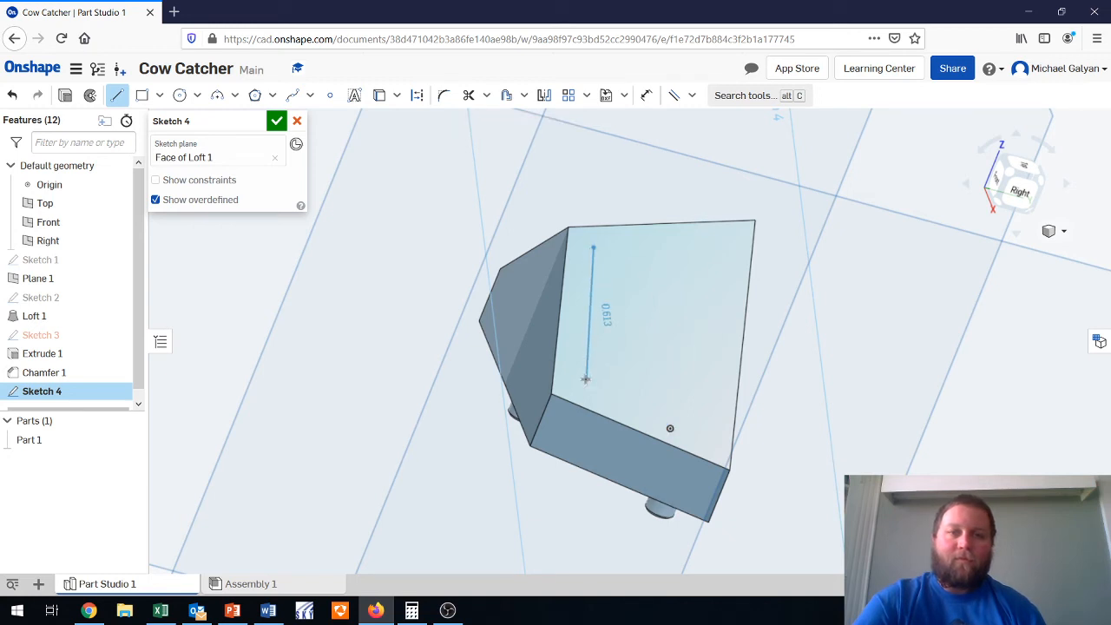
{"action": "left_click", "coordinate": [586, 378]}
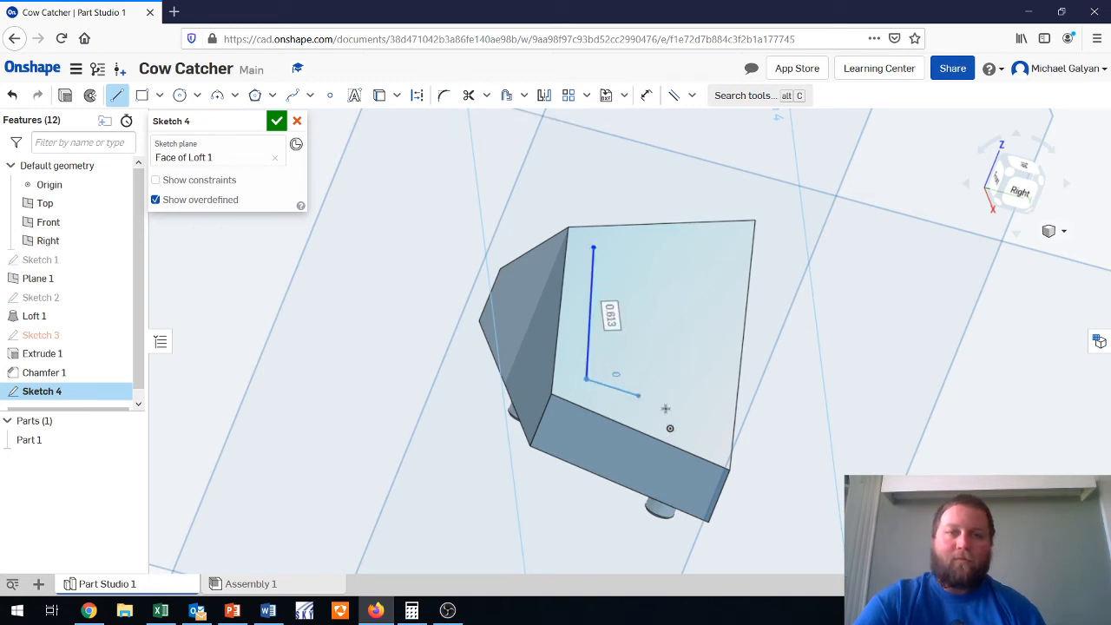
{"action": "left_click", "coordinate": [706, 426]}
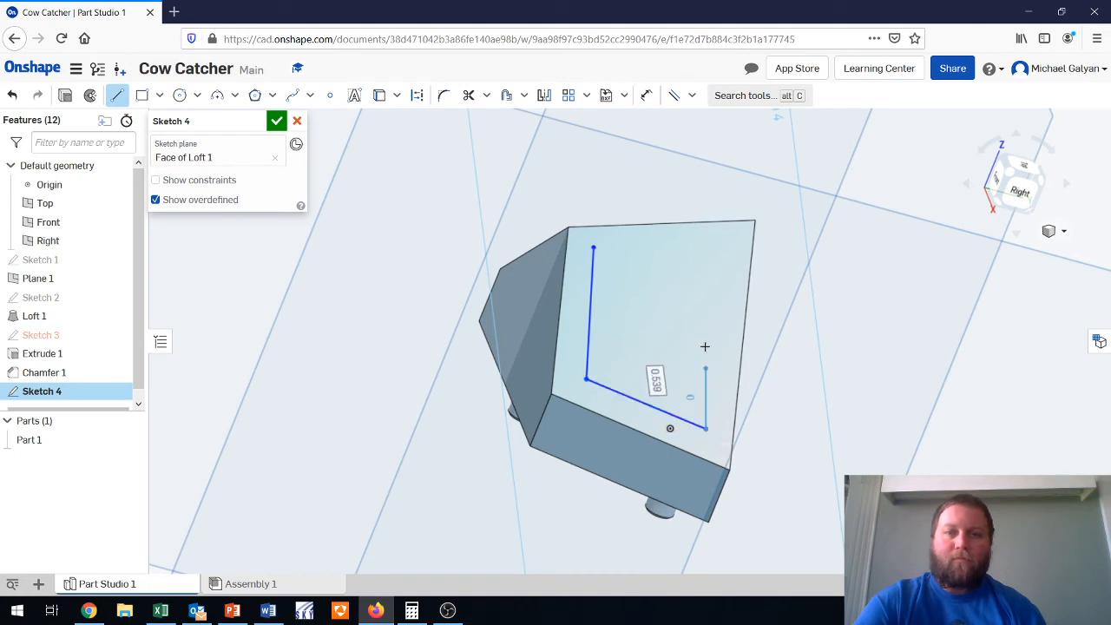
{"action": "left_click", "coordinate": [722, 246]}
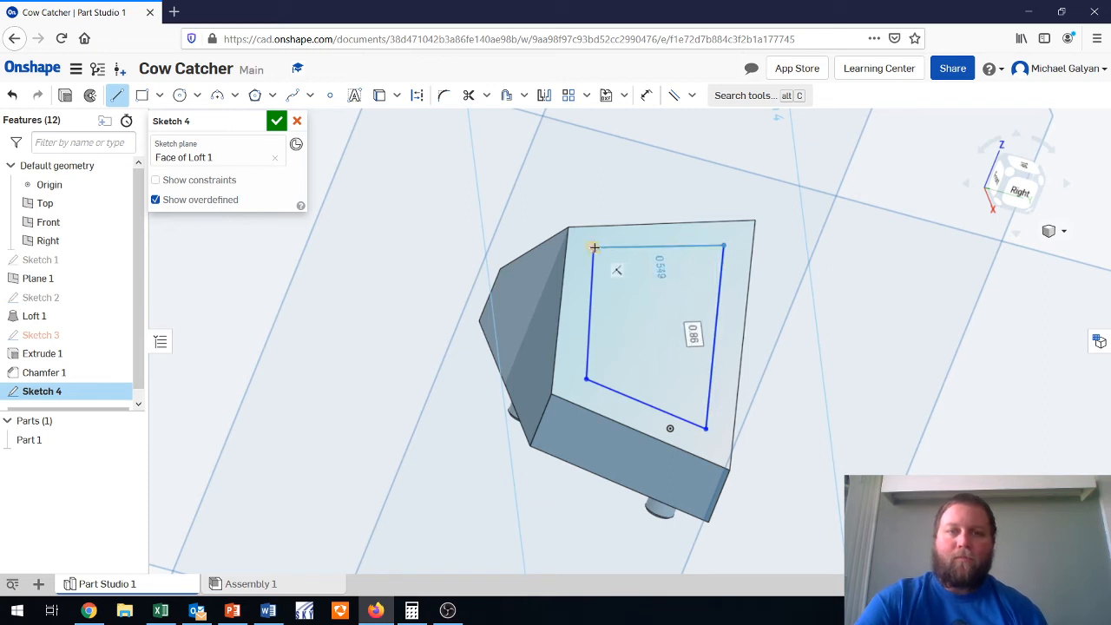
{"action": "left_click", "coordinate": [593, 248]}
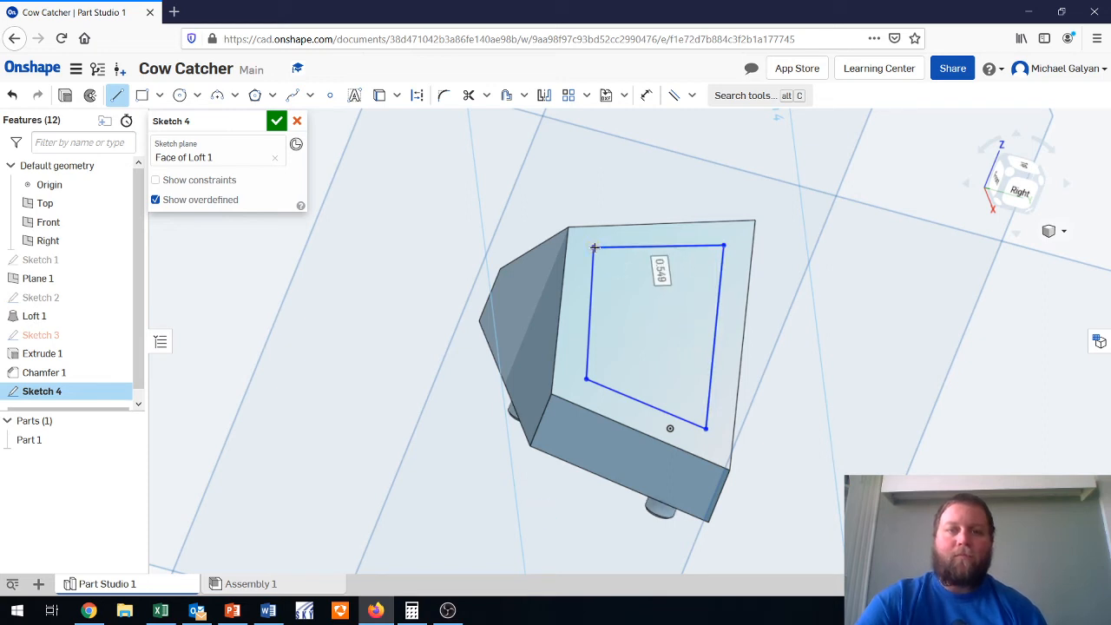
Apply Parallel constraints between each of the outline's four lines and the nearest edge of the sloped face.
{"action": "left_click", "coordinate": [691, 96]}
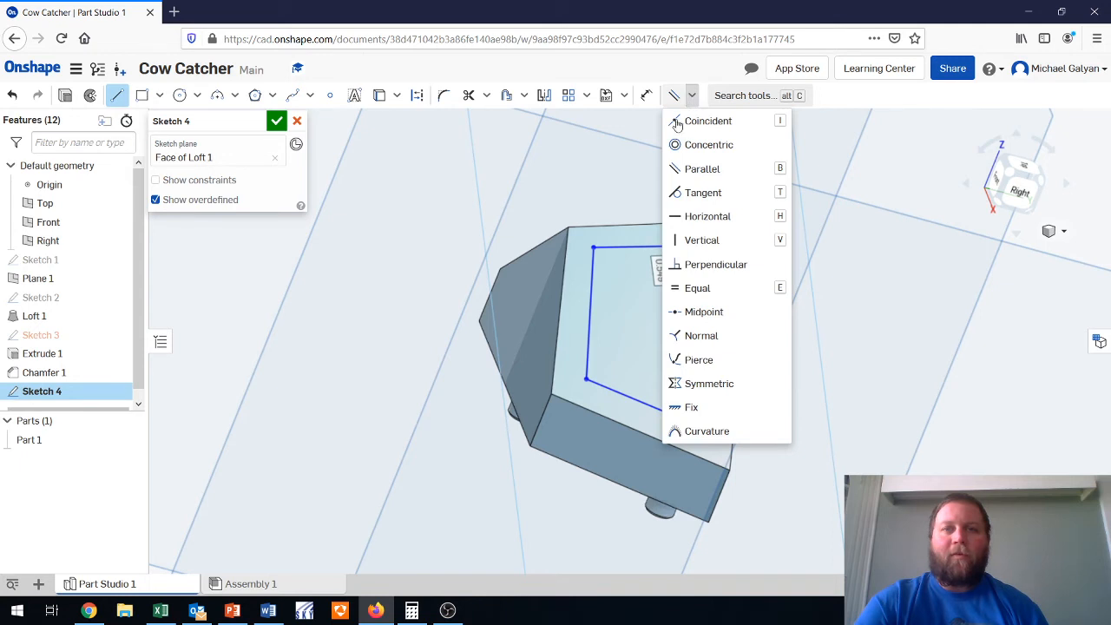
{"action": "left_click", "coordinate": [701, 169]}
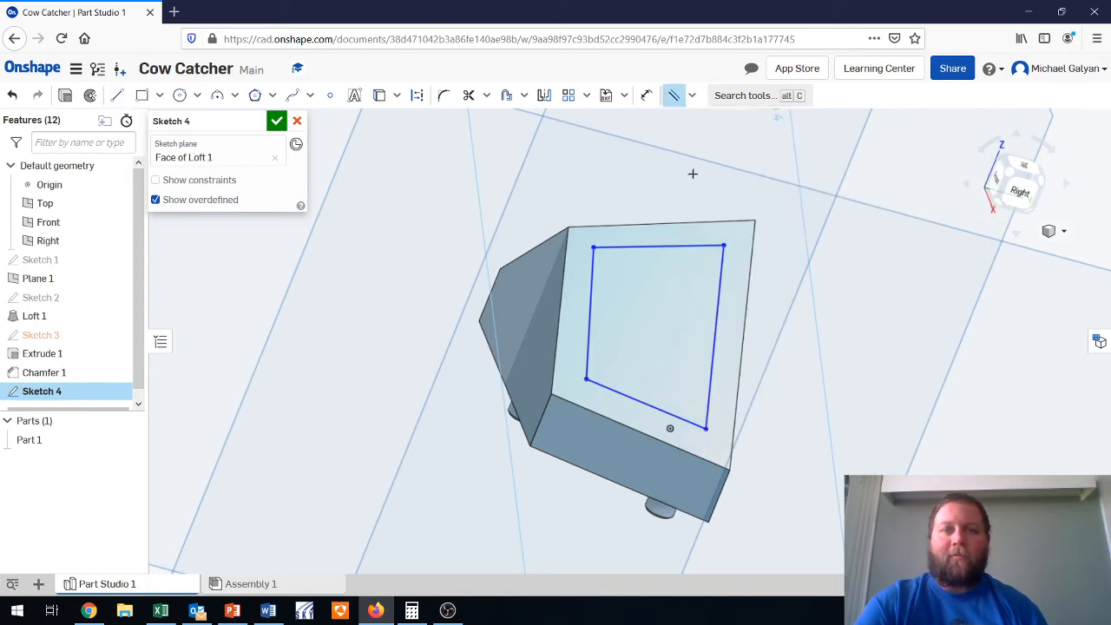
{"action": "left_click", "coordinate": [655, 247]}
{"action": "left_click", "coordinate": [654, 224]}
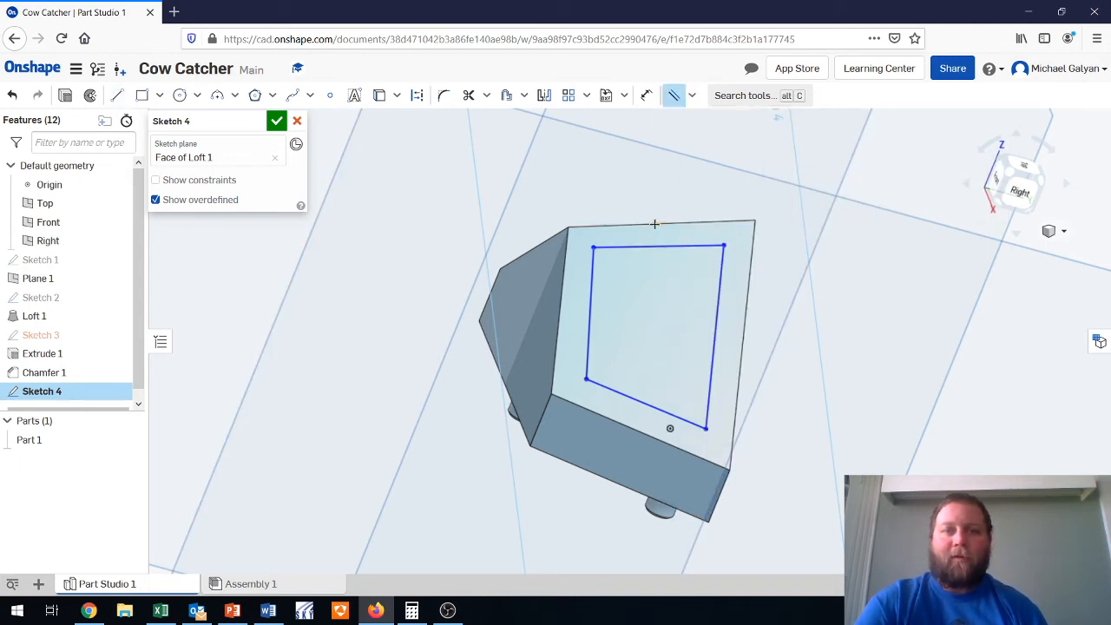
{"action": "left_click", "coordinate": [590, 295]}
{"action": "left_click", "coordinate": [561, 299]}
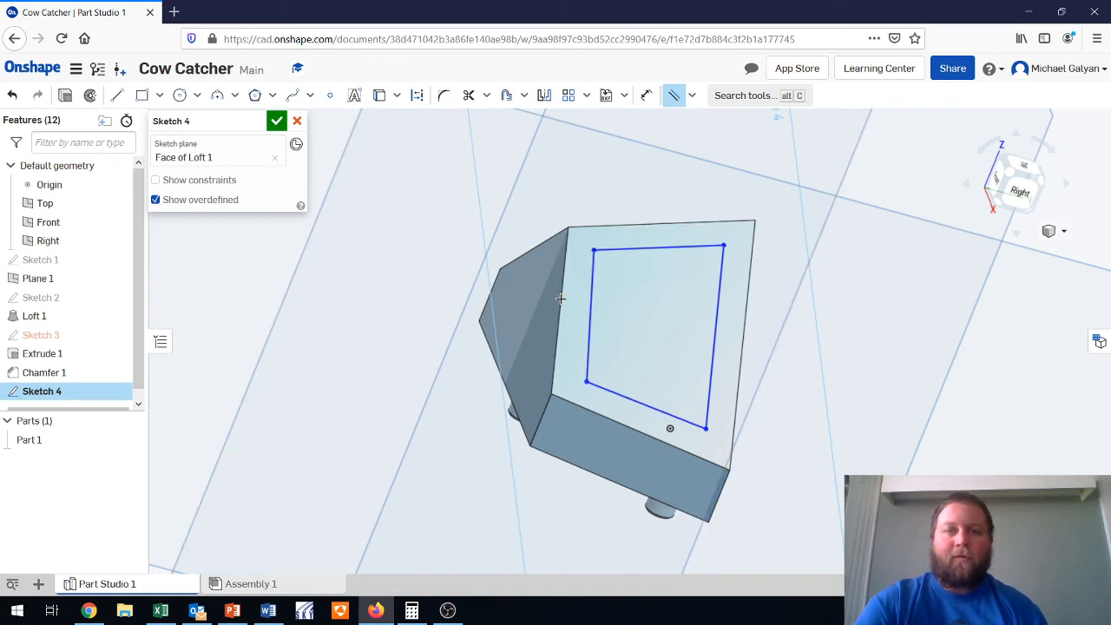
{"action": "left_click", "coordinate": [624, 398]}
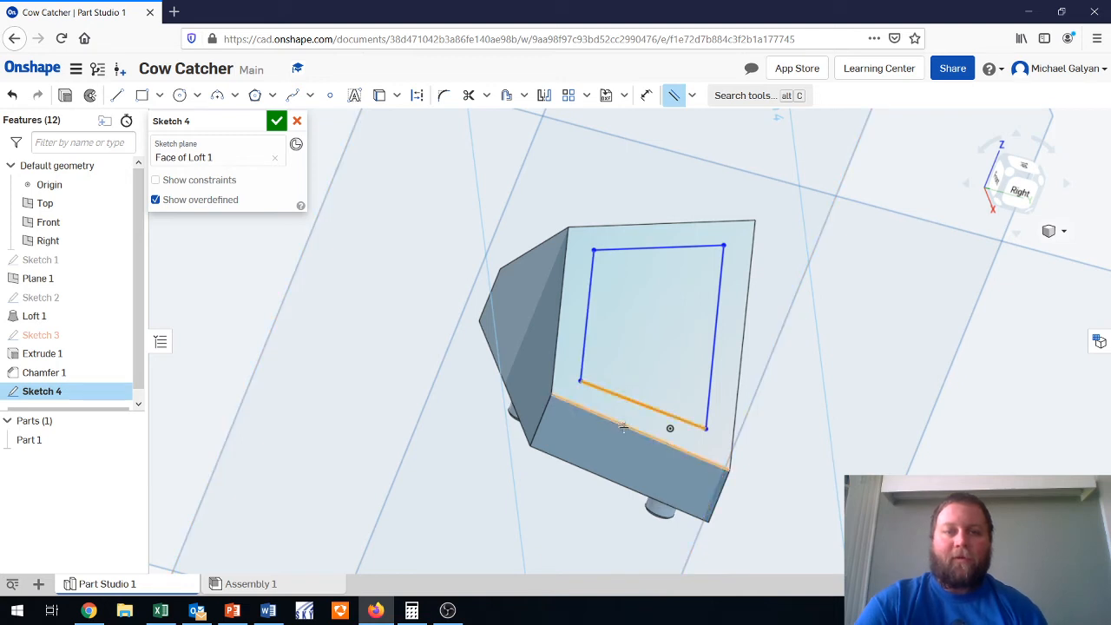
{"action": "left_click", "coordinate": [623, 427]}
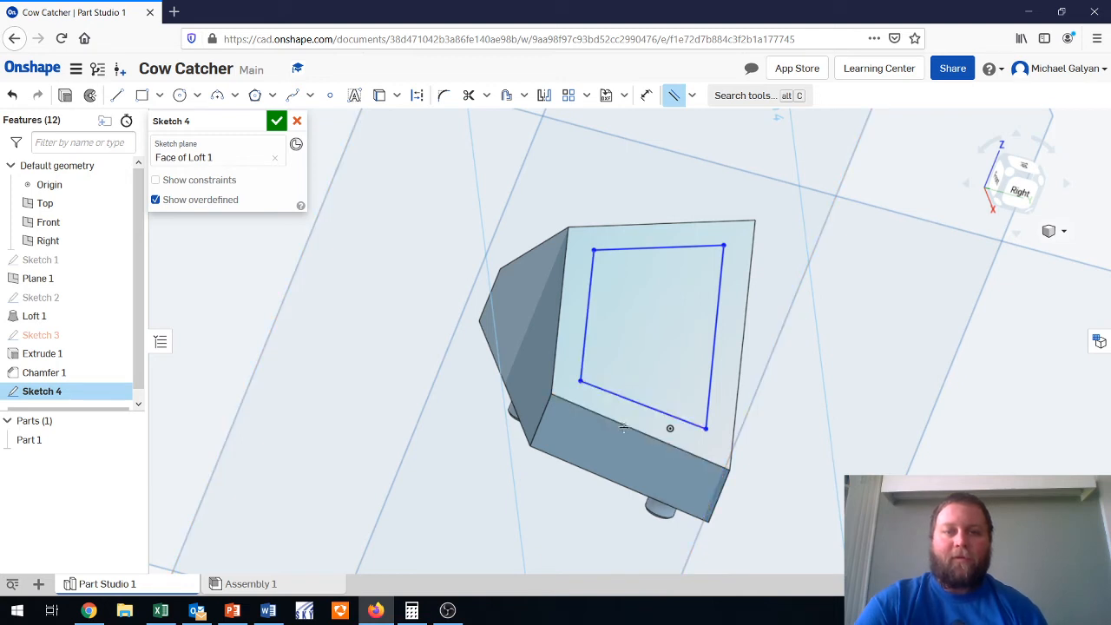
{"action": "left_click", "coordinate": [714, 345]}
{"action": "left_click", "coordinate": [741, 351]}
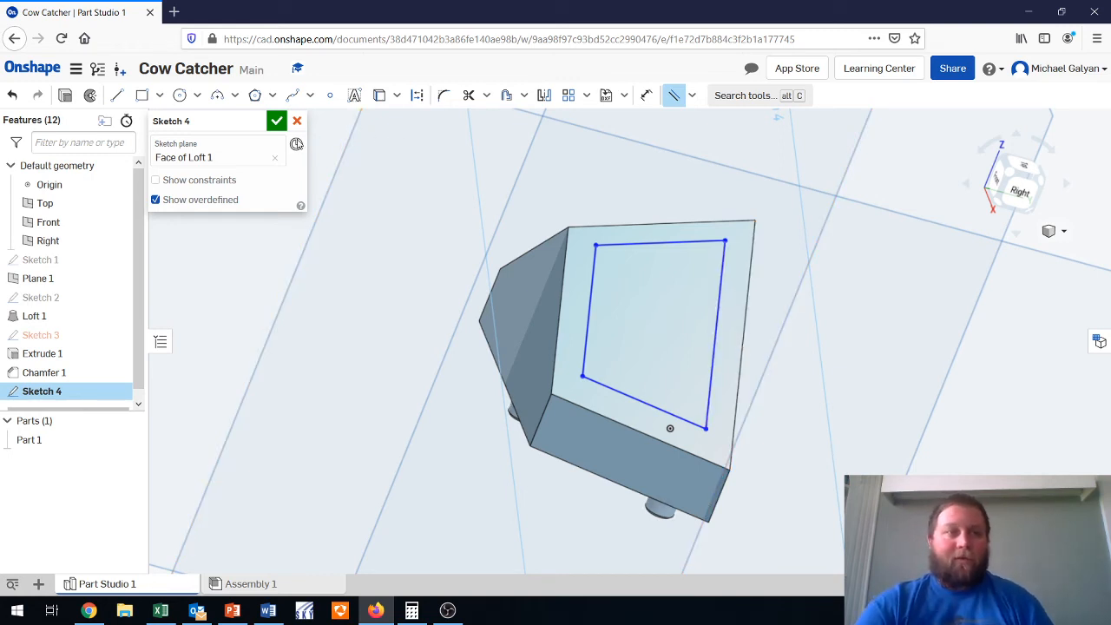
Dimension the outline's upper line 0.1 in from the sloped face's upper edge.
{"action": "left_click", "coordinate": [743, 95]}
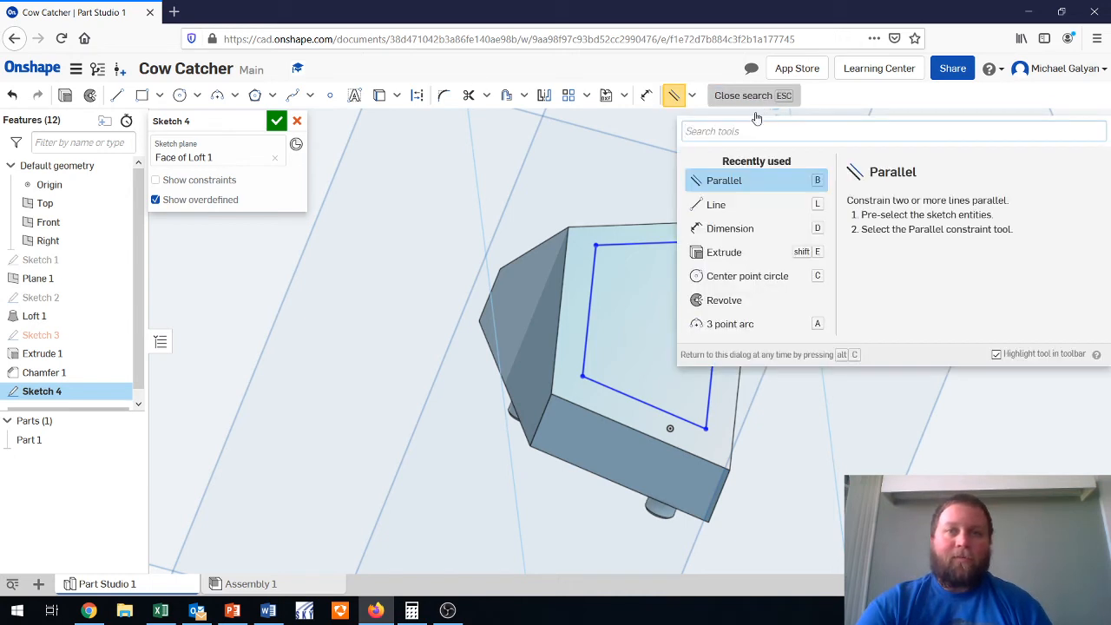
{"action": "left_click", "coordinate": [720, 228]}
{"action": "left_click", "coordinate": [665, 245]}
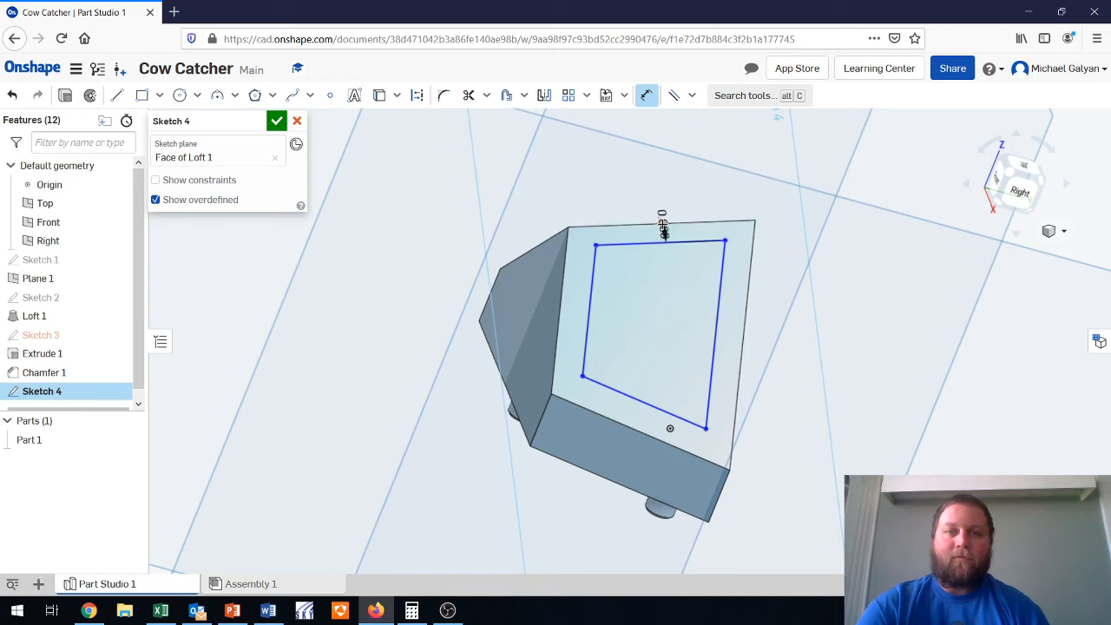
{"action": "left_click", "coordinate": [699, 222]}
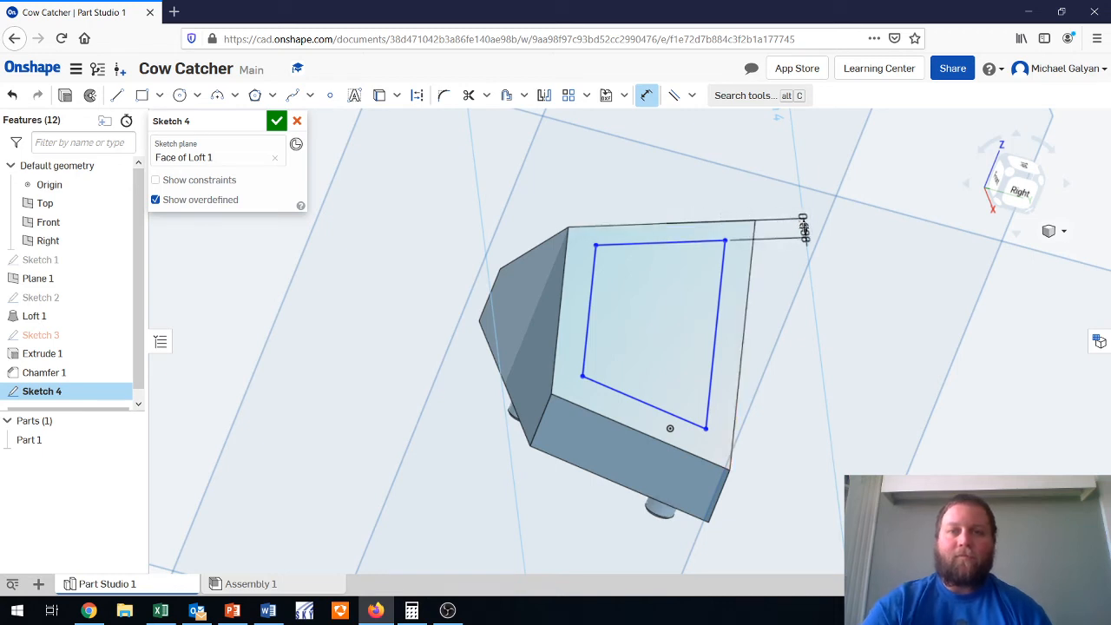
{"action": "left_click", "coordinate": [803, 227]}
{"action": "type", "text": ".1"}
{"action": "key", "text": "Return"}
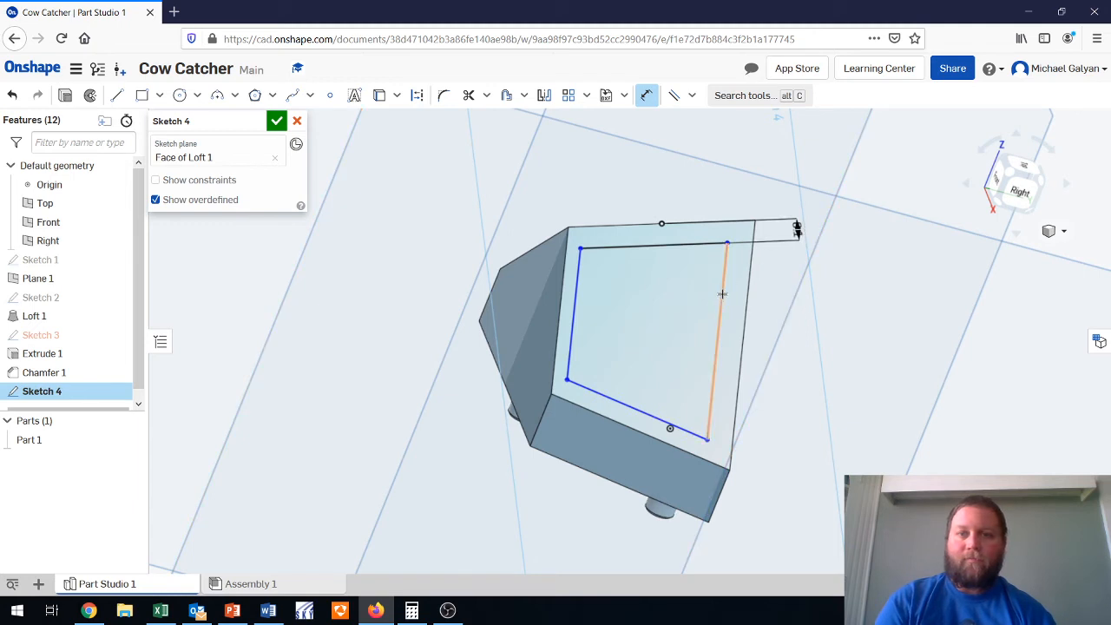
Dimension the outline's left line 0.1 in from the sloped face's left edge.
{"action": "left_click", "coordinate": [574, 300]}
{"action": "left_click", "coordinate": [562, 299]}
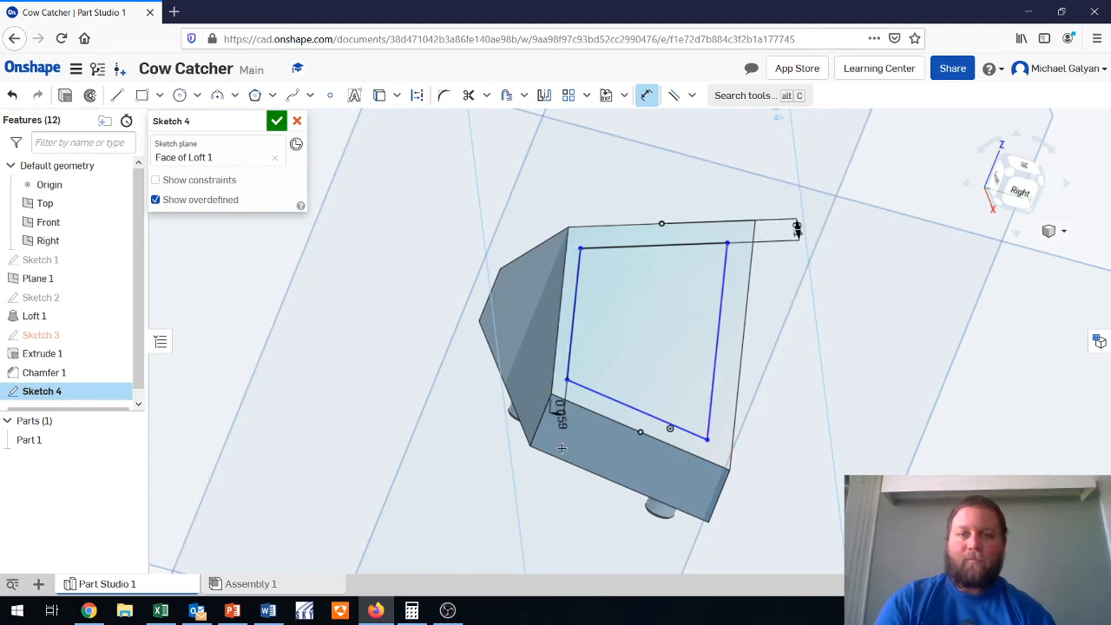
{"action": "left_click", "coordinate": [557, 503]}
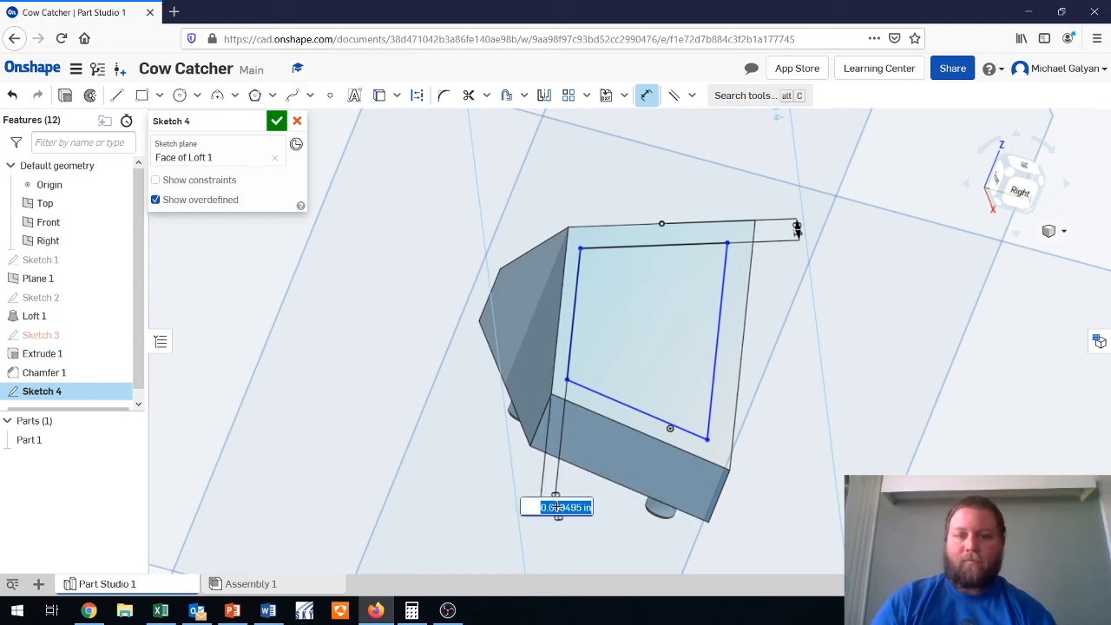
{"action": "type", "text": "1"}
{"action": "key", "text": "Return"}
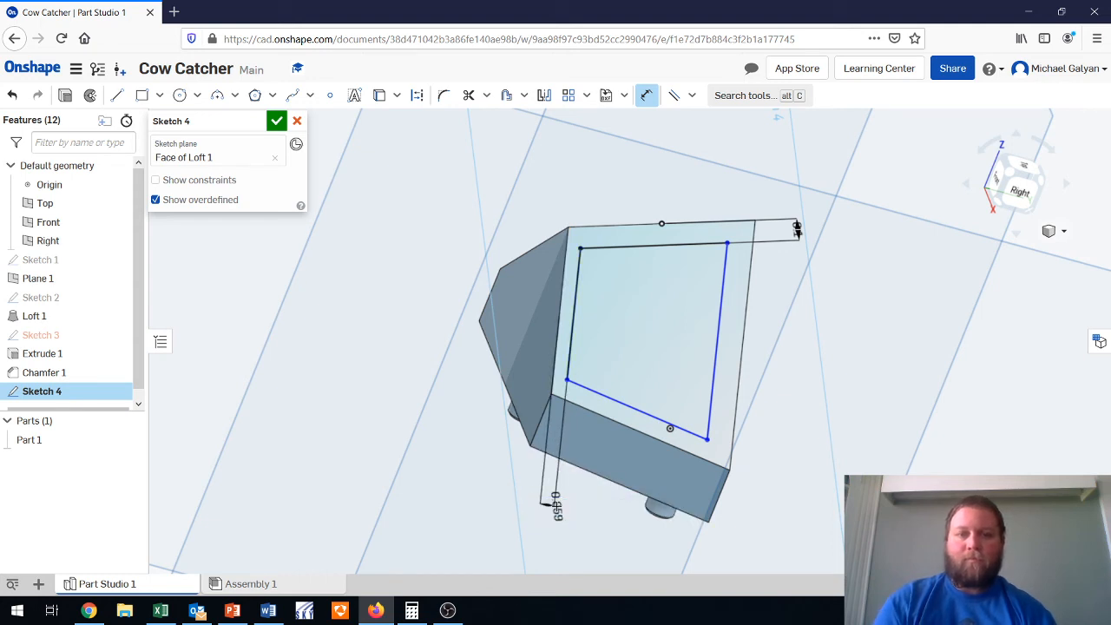
Dimension the outline's lower line 0.1 in from the sloped face's lower edge.
{"action": "left_click", "coordinate": [646, 416]}
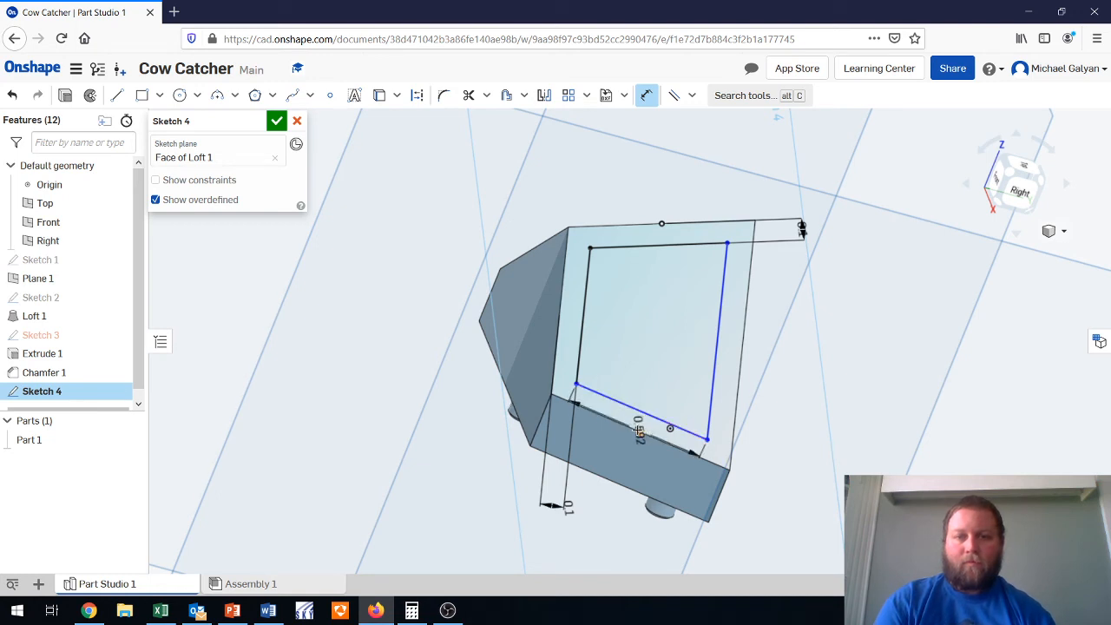
{"action": "left_click", "coordinate": [665, 441]}
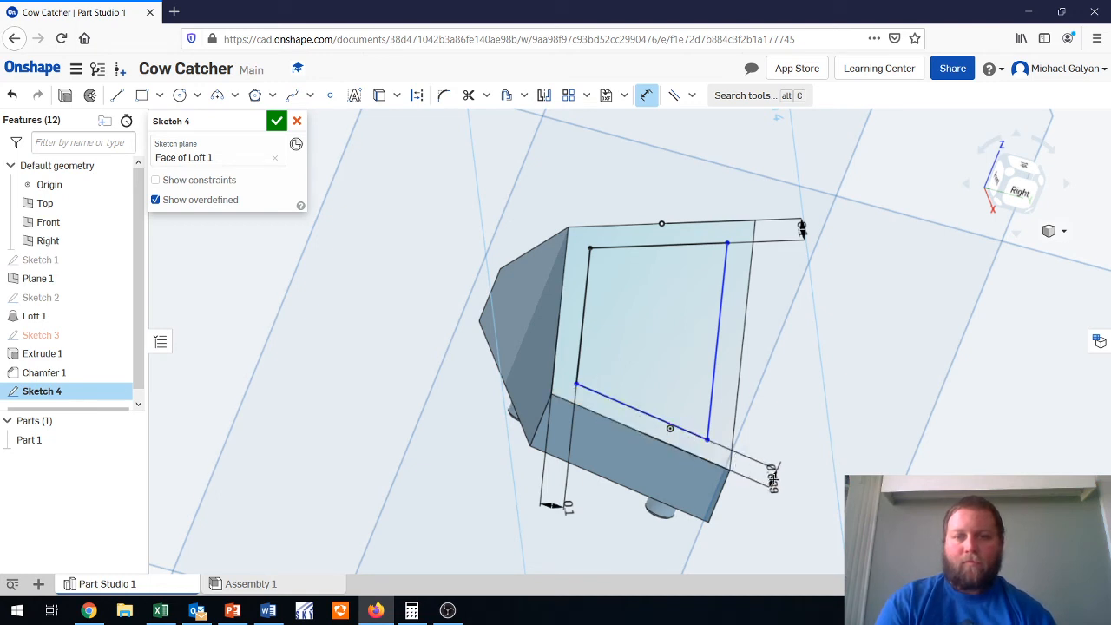
{"action": "left_click", "coordinate": [773, 474]}
{"action": "type", "text": ".1"}
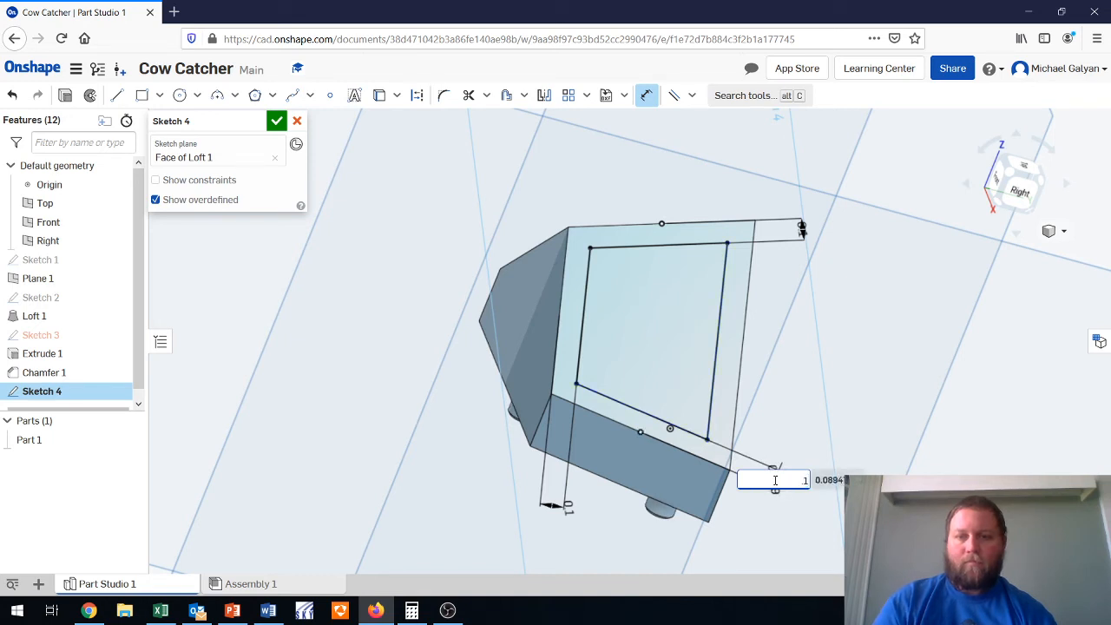
{"action": "key", "text": "Return"}
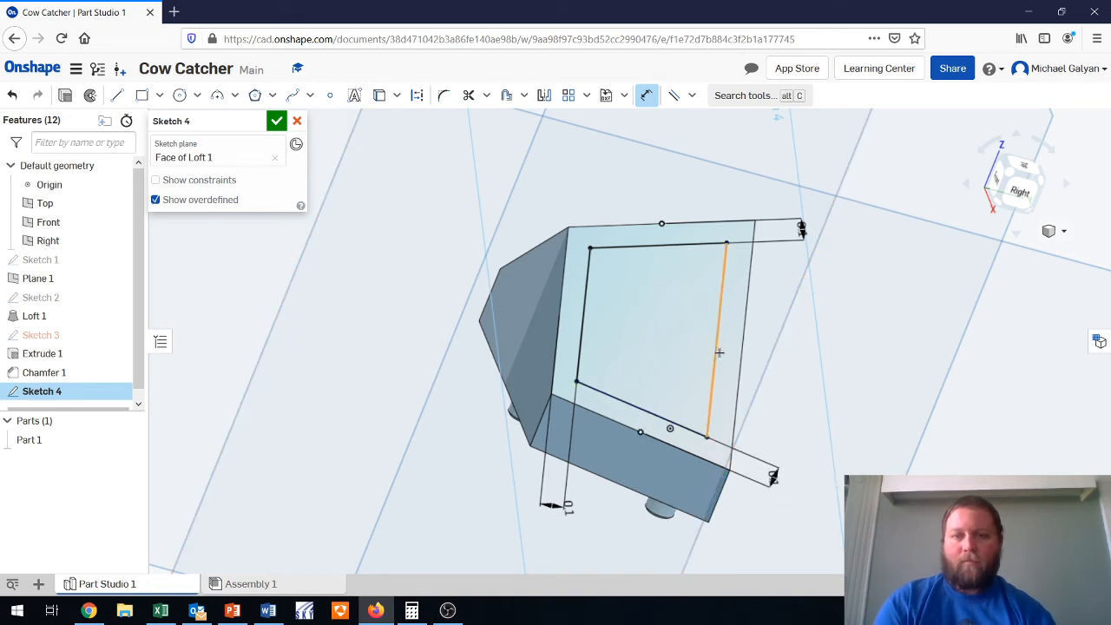
Try to dimension the outline's right line 0.1 in from the sloped face's right edge.
{"action": "left_click", "coordinate": [717, 351]}
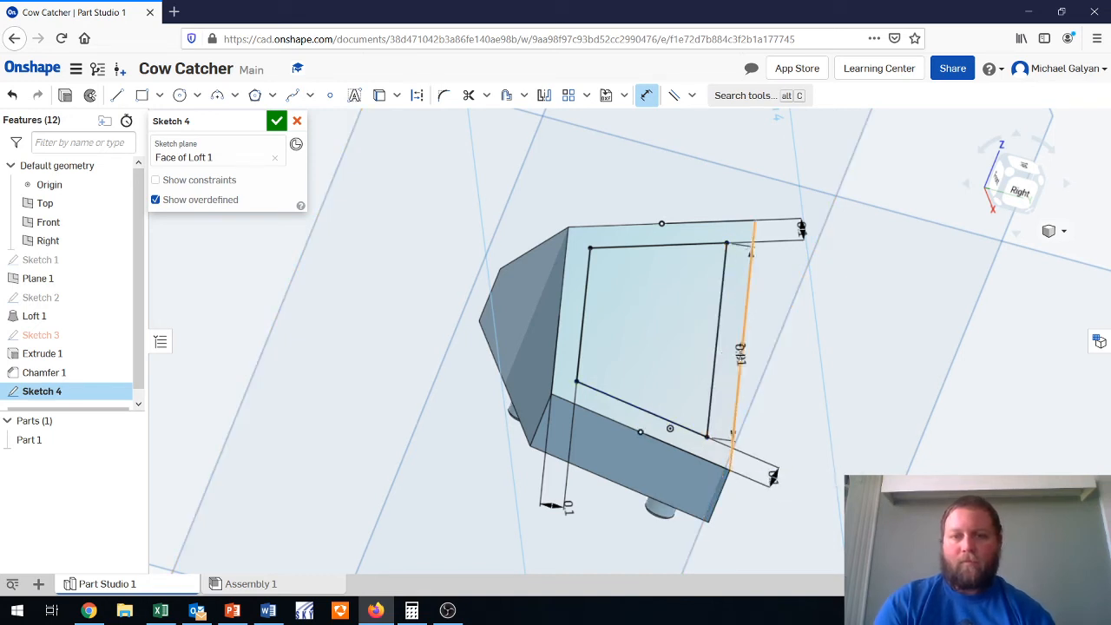
{"action": "left_click", "coordinate": [725, 460]}
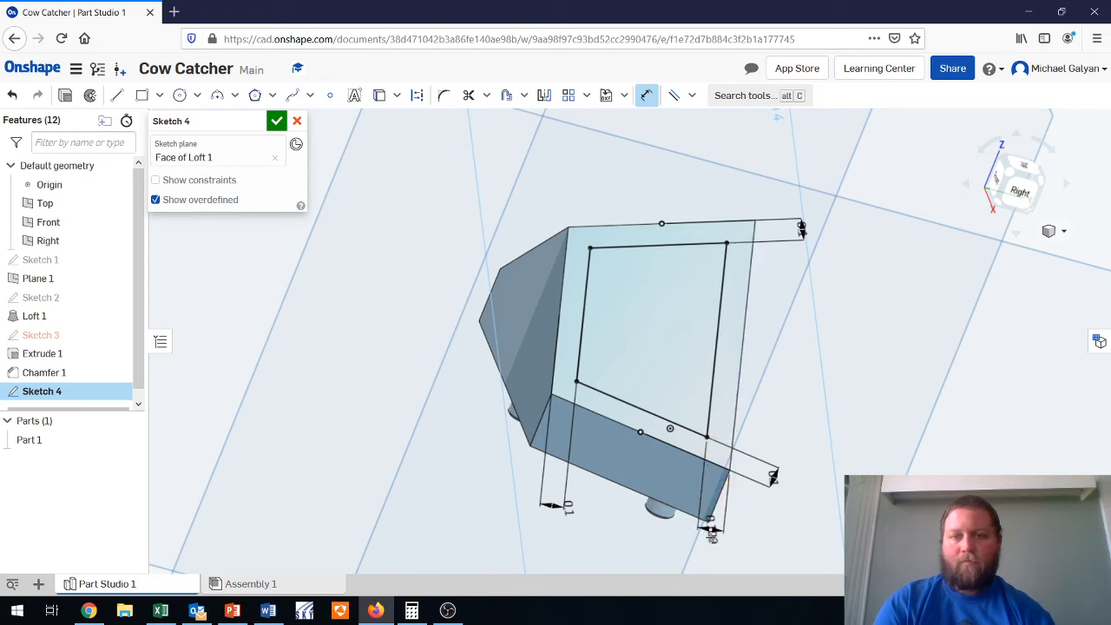
{"action": "left_click", "coordinate": [710, 534]}
{"action": "key", "text": "BackSpace"}
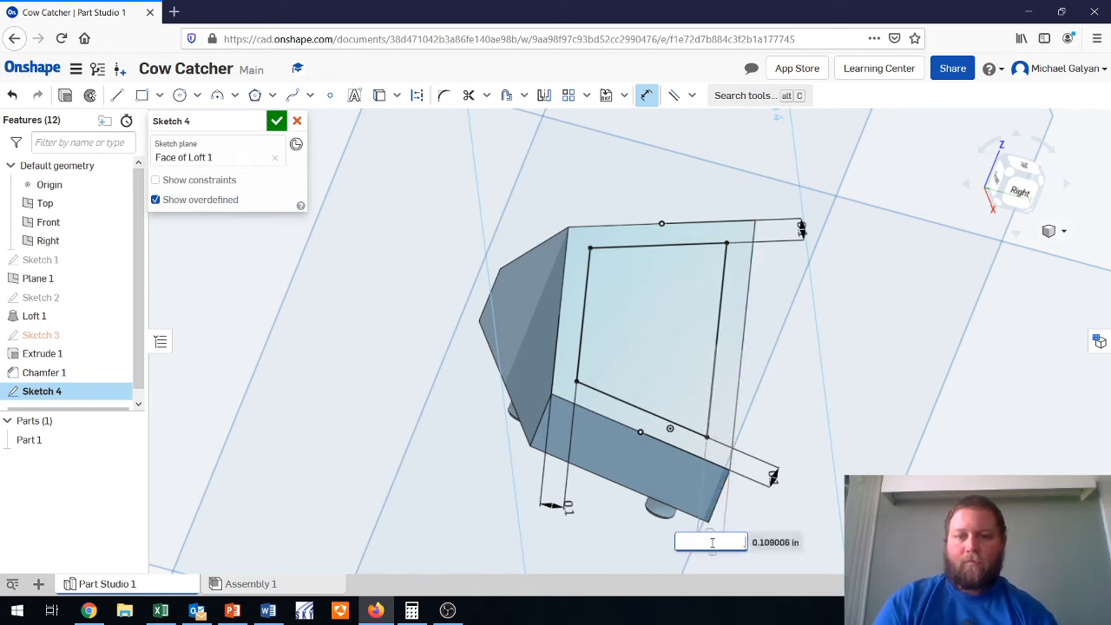
{"action": "type", "text": ".1"}
{"action": "key", "text": "Return"}
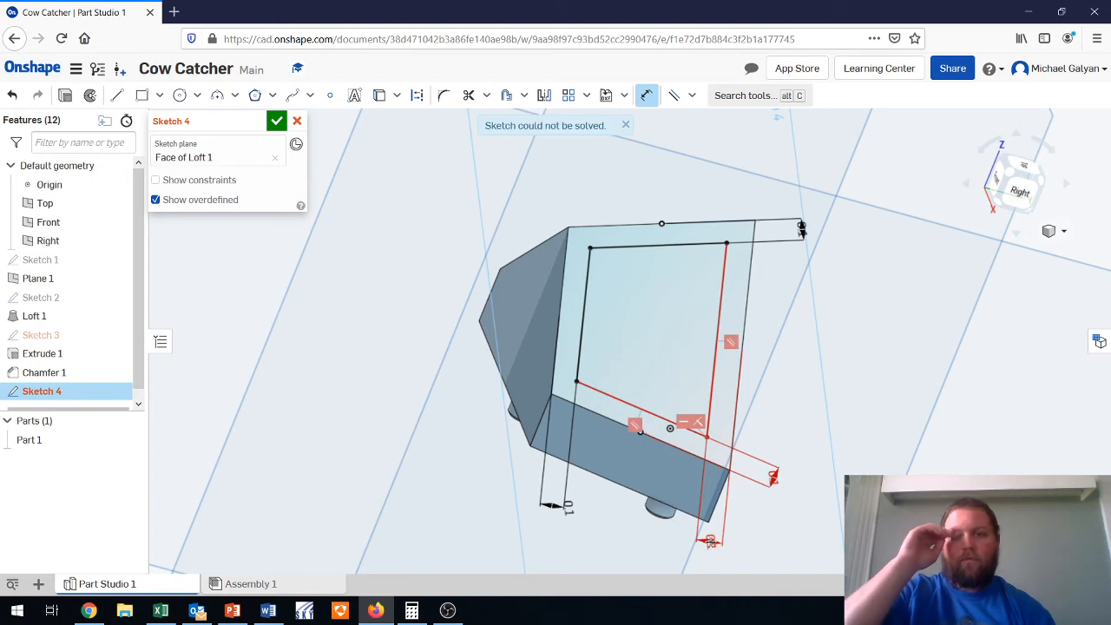
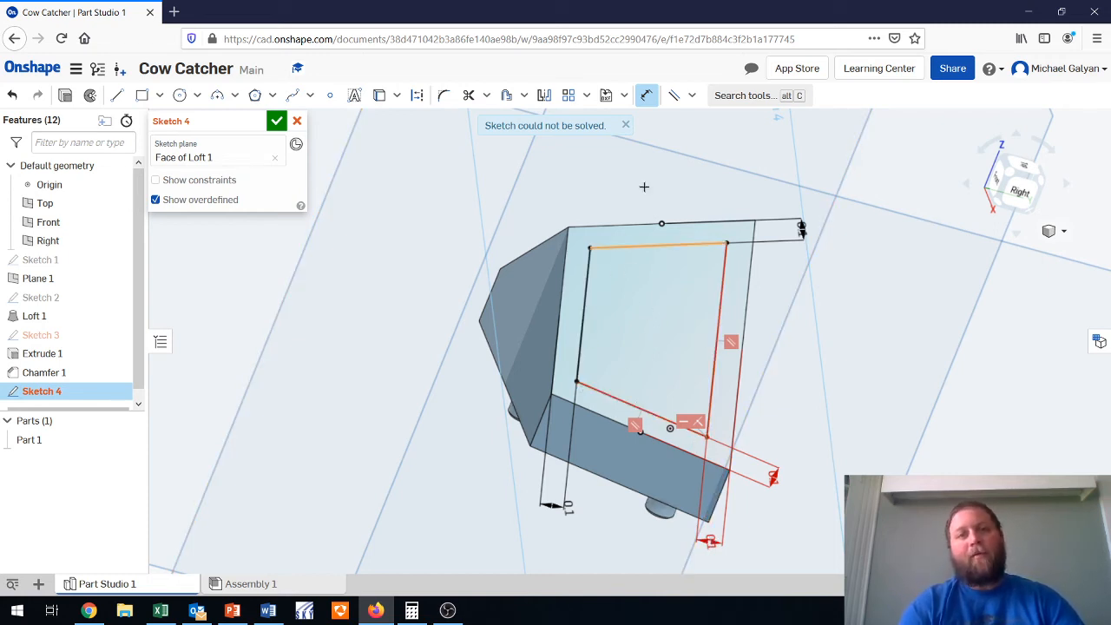
{"action": "left_click", "coordinate": [692, 95]}
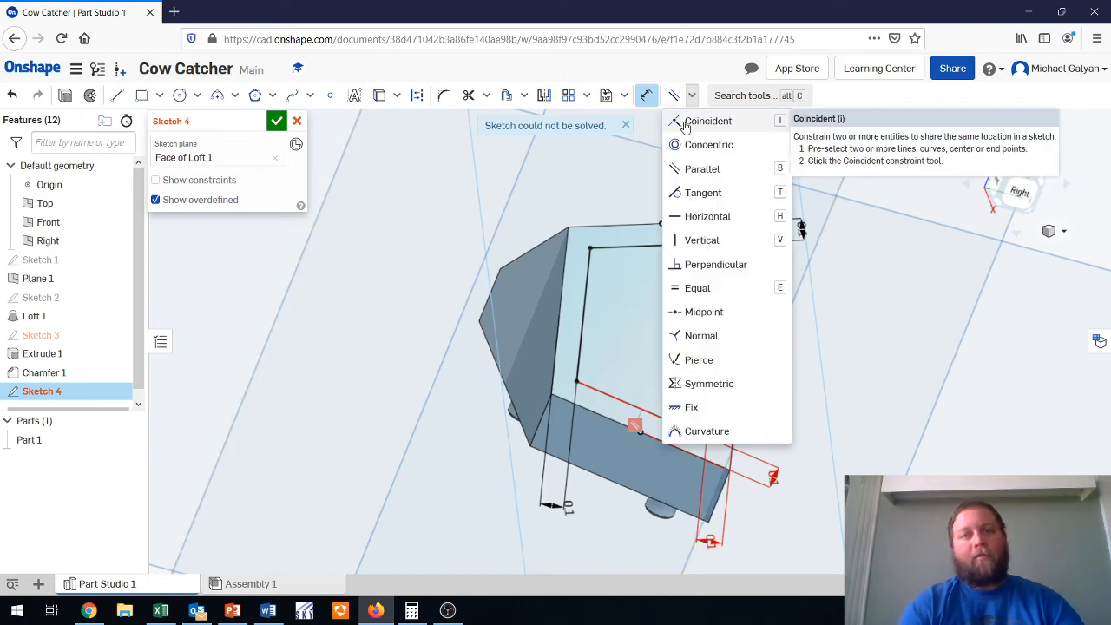
{"action": "left_click", "coordinate": [848, 161]}
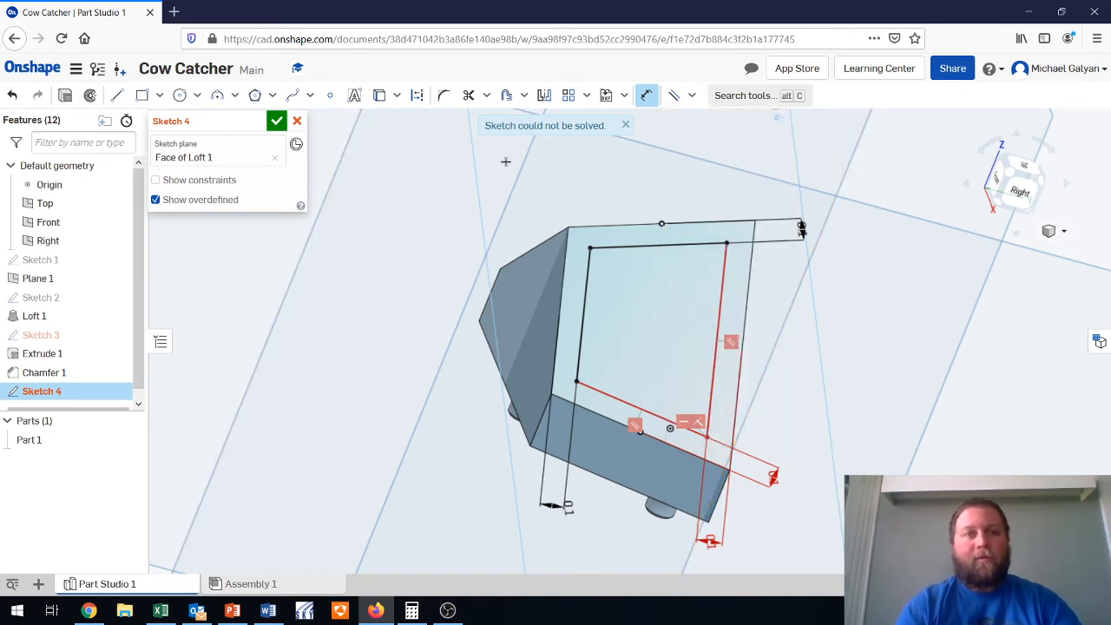
Accept the recess outline sketch on the sloped side face.
{"action": "left_click", "coordinate": [273, 124]}
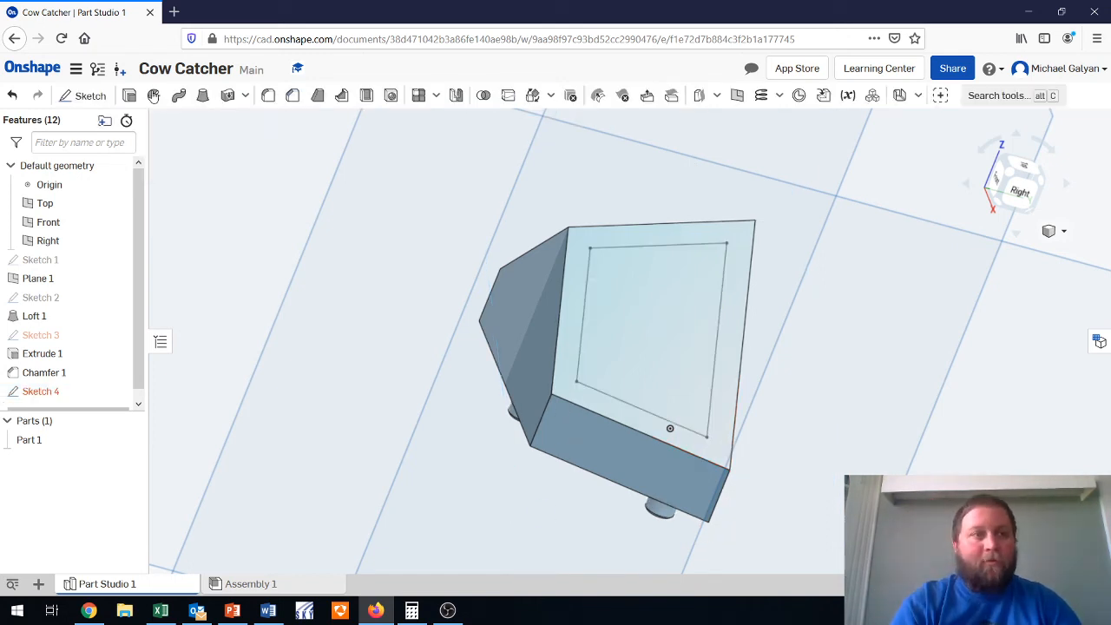
{"action": "left_click", "coordinate": [630, 325]}
{"action": "key", "text": "shift+e"}
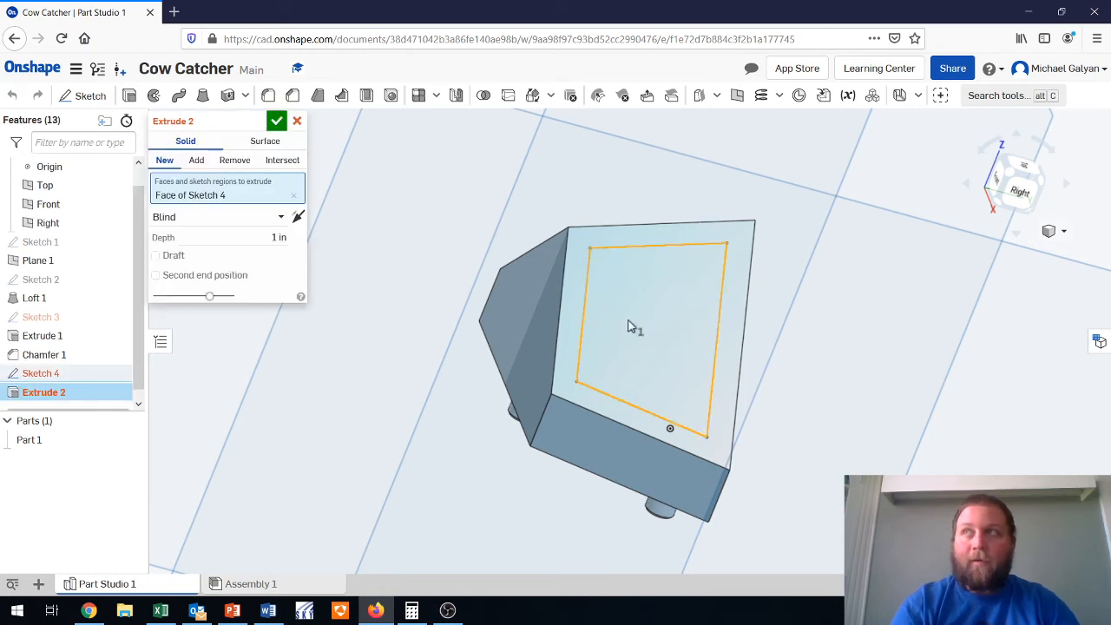
{"action": "left_click", "coordinate": [277, 237]}
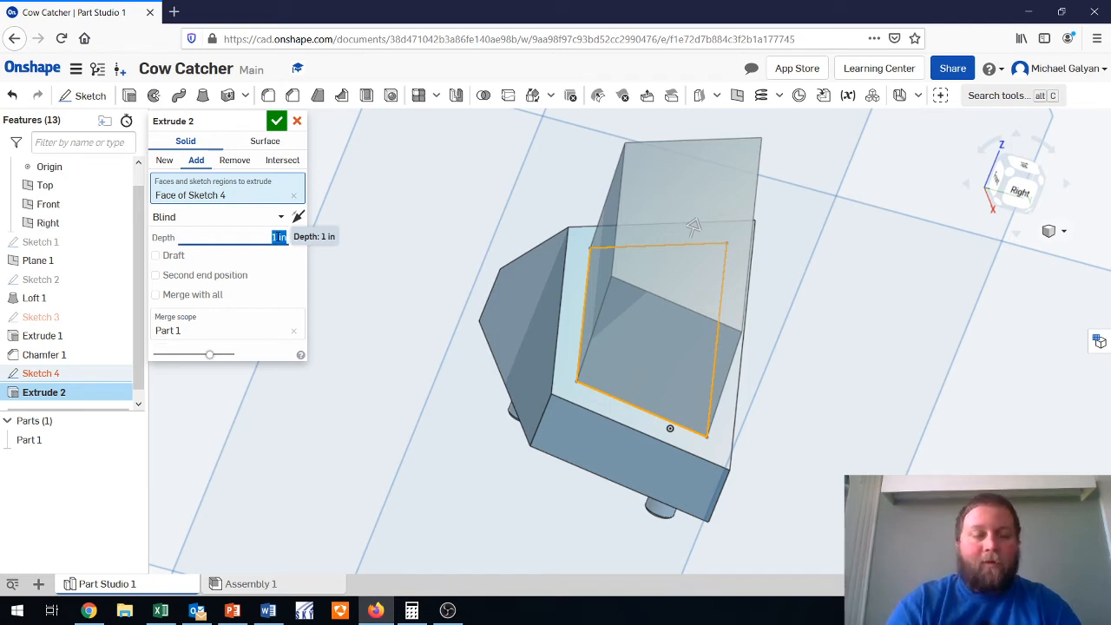
{"action": "key", "text": "BackSpace"}
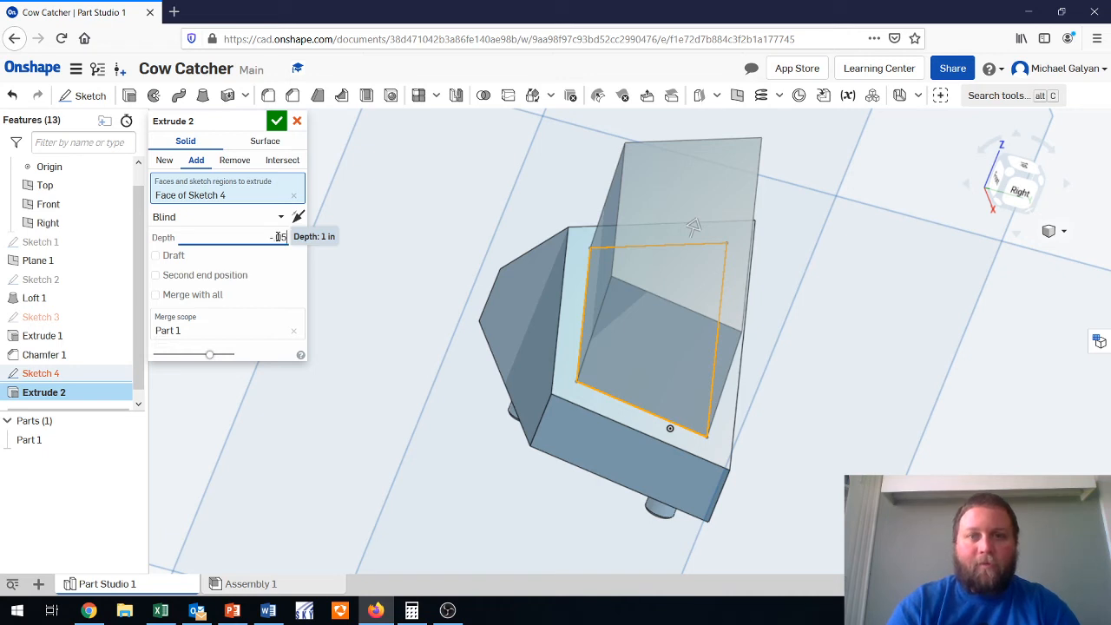
{"action": "key", "text": "Return"}
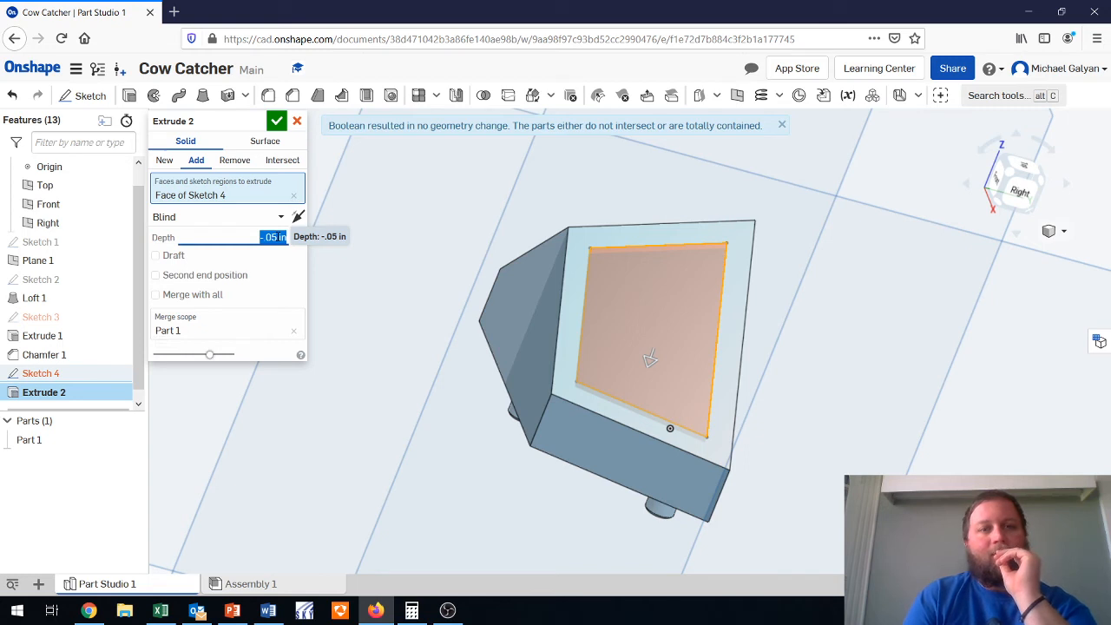
{"action": "left_click", "coordinate": [234, 162]}
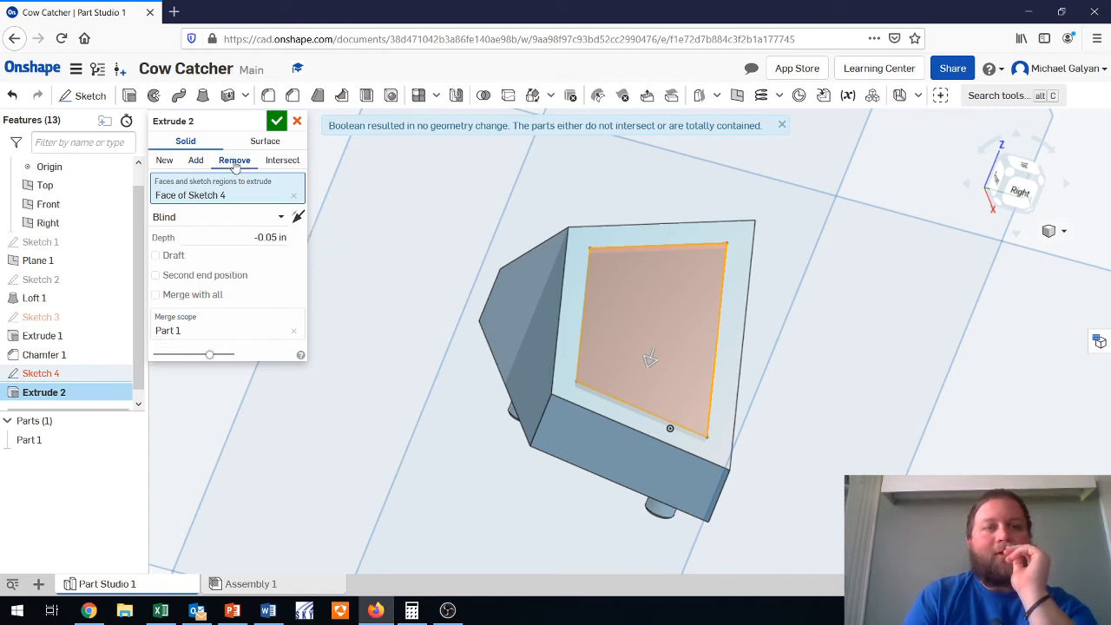
{"action": "left_click", "coordinate": [274, 237]}
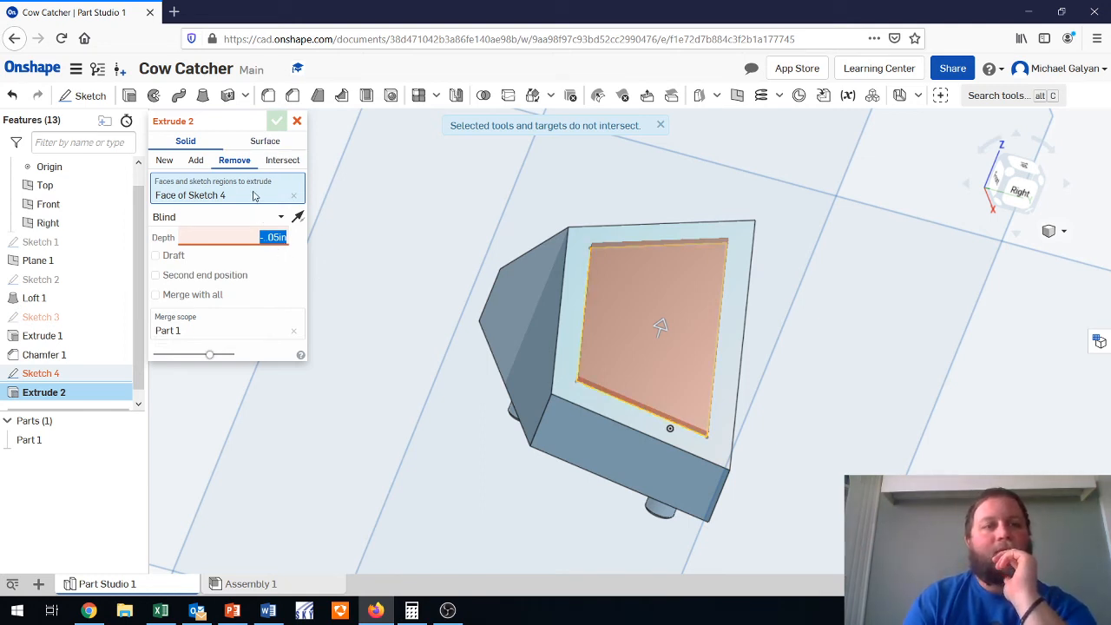
{"action": "left_click", "coordinate": [627, 338]}
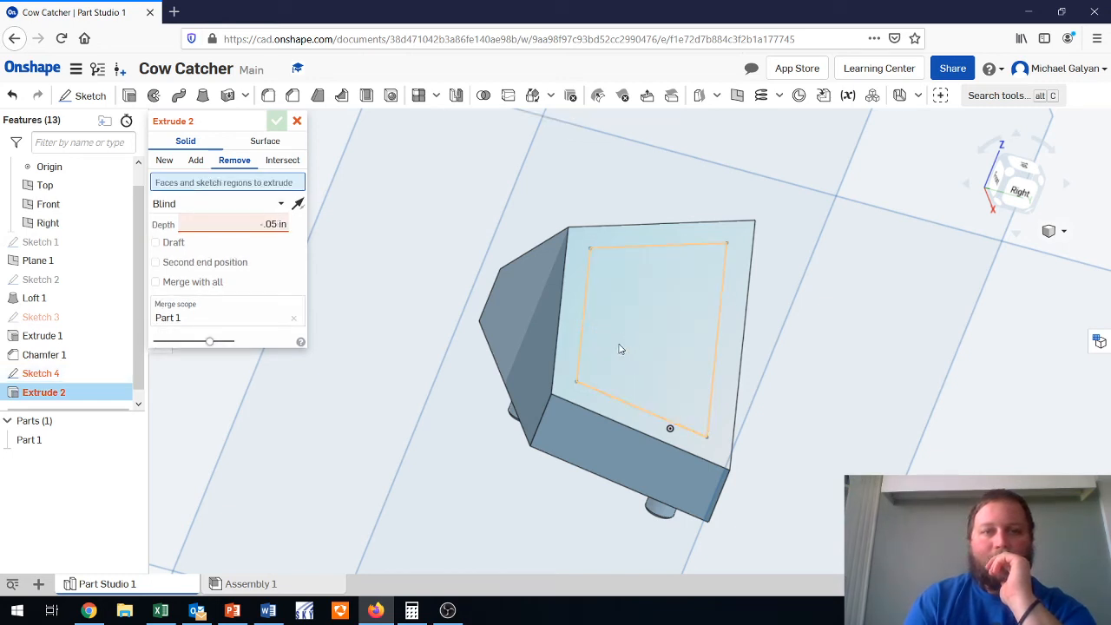
{"action": "left_click", "coordinate": [297, 122]}
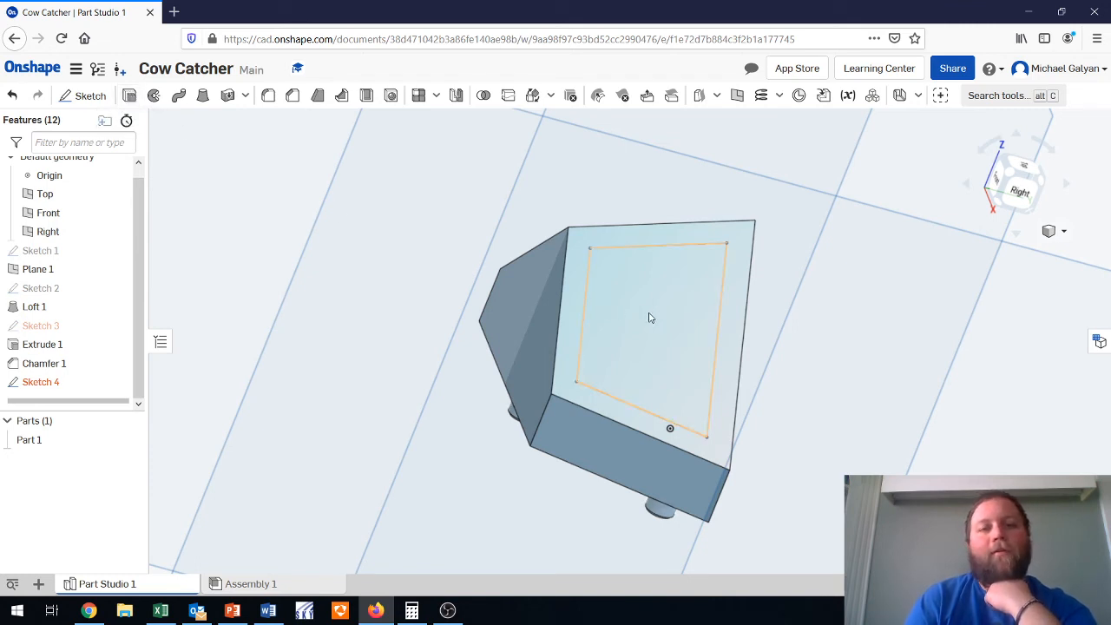
Extrude the region inside the recess outline as a blind removal 0.05 in deep into the sloped side face.
{"action": "key", "text": "shift+e"}
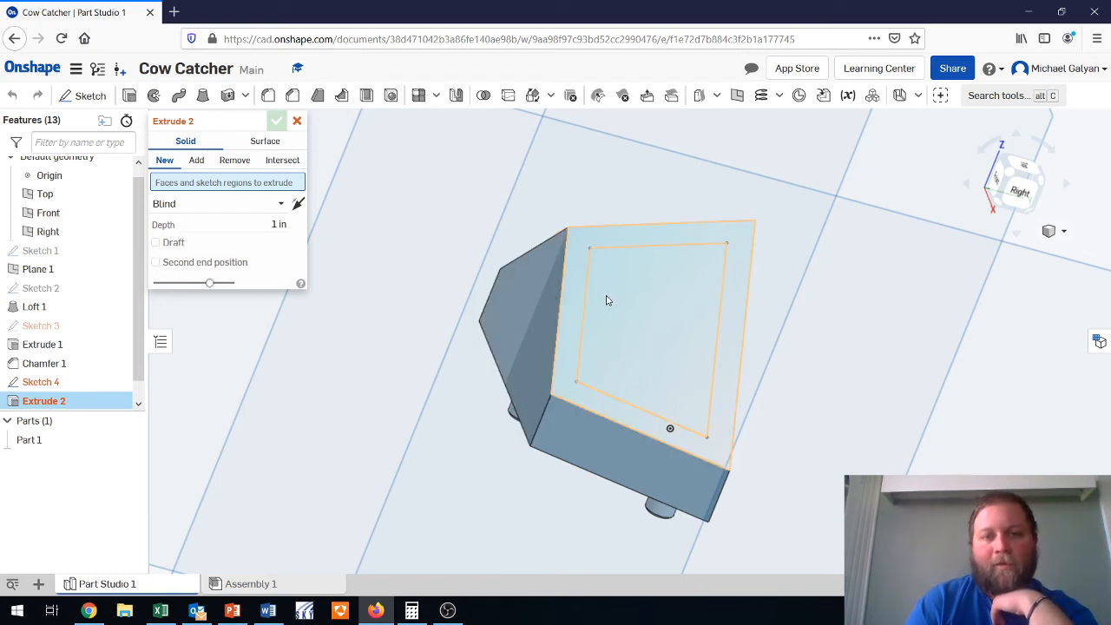
{"action": "left_click", "coordinate": [614, 301]}
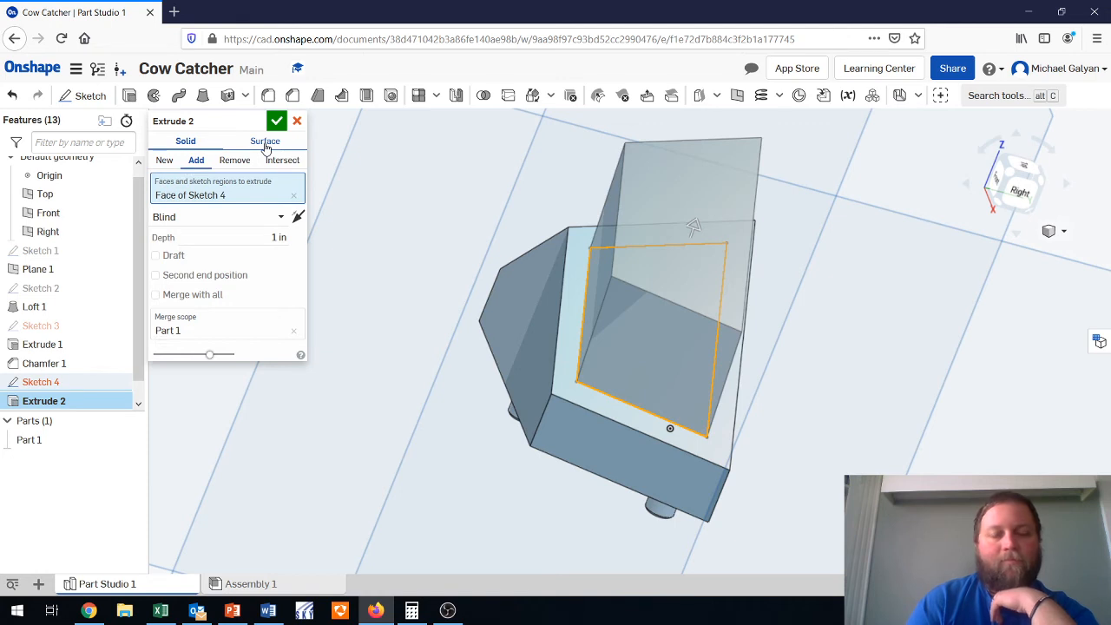
{"action": "left_click", "coordinate": [278, 237]}
{"action": "type", "text": "5"}
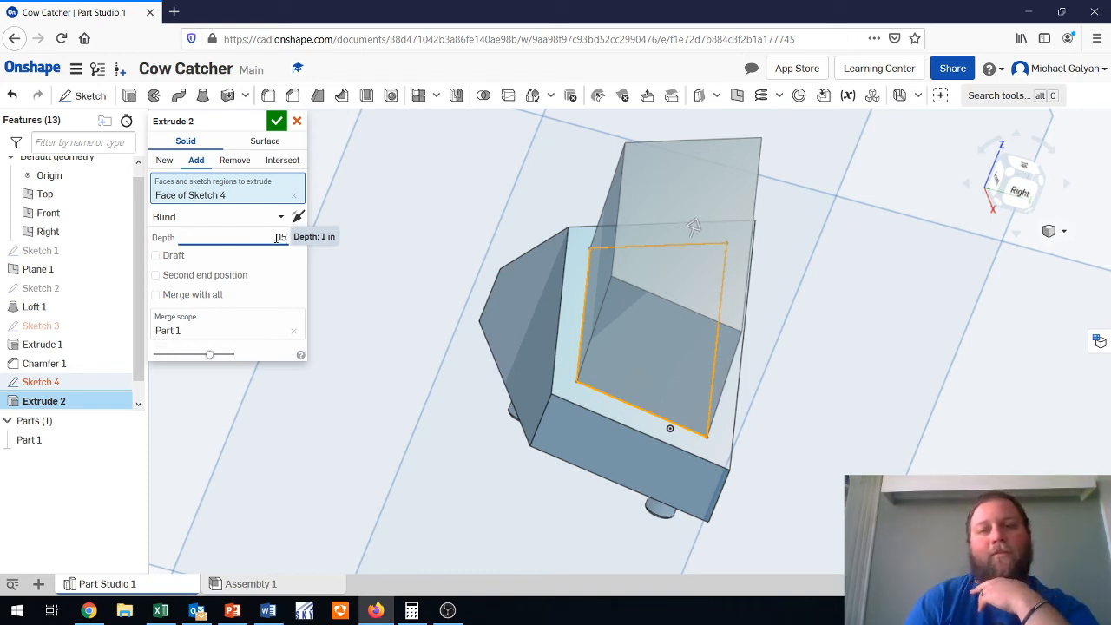
{"action": "key", "text": "Return"}
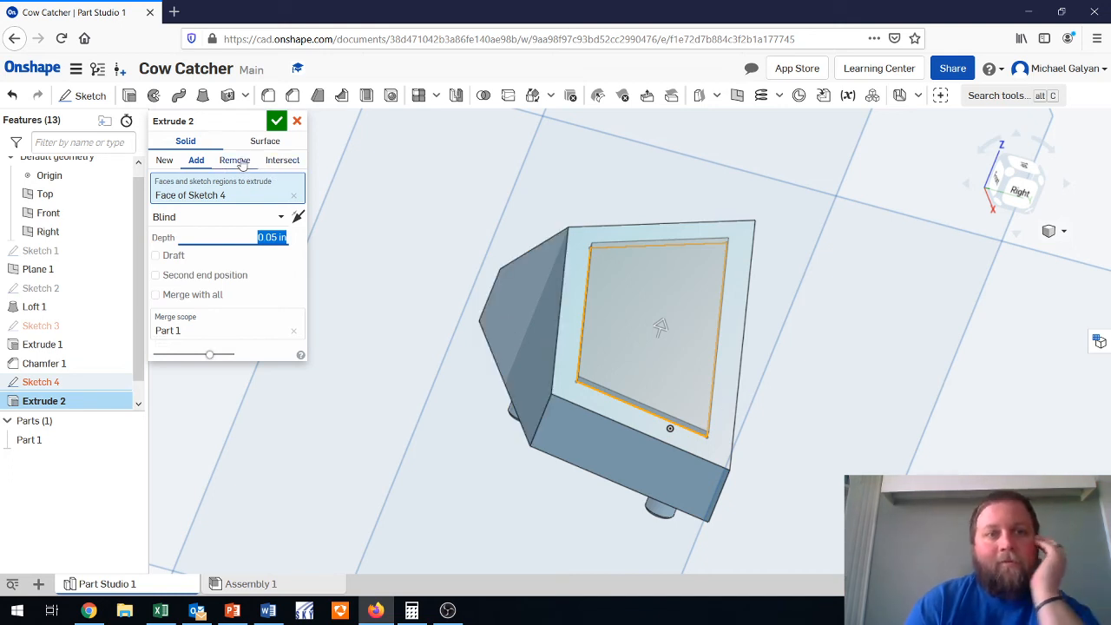
{"action": "left_click", "coordinate": [280, 217]}
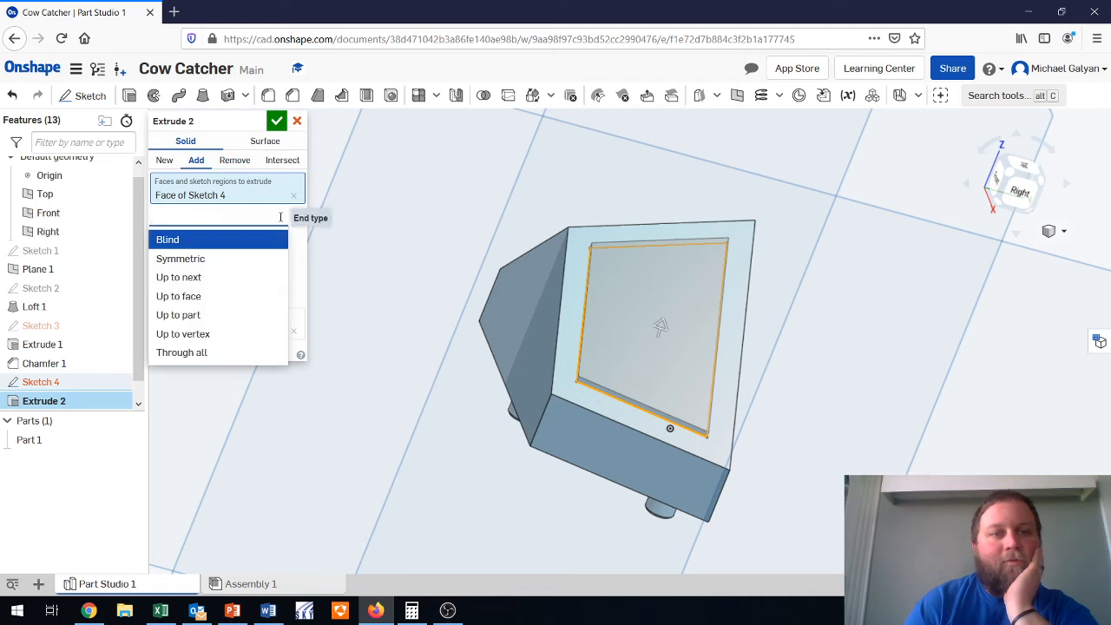
{"action": "left_click", "coordinate": [245, 161]}
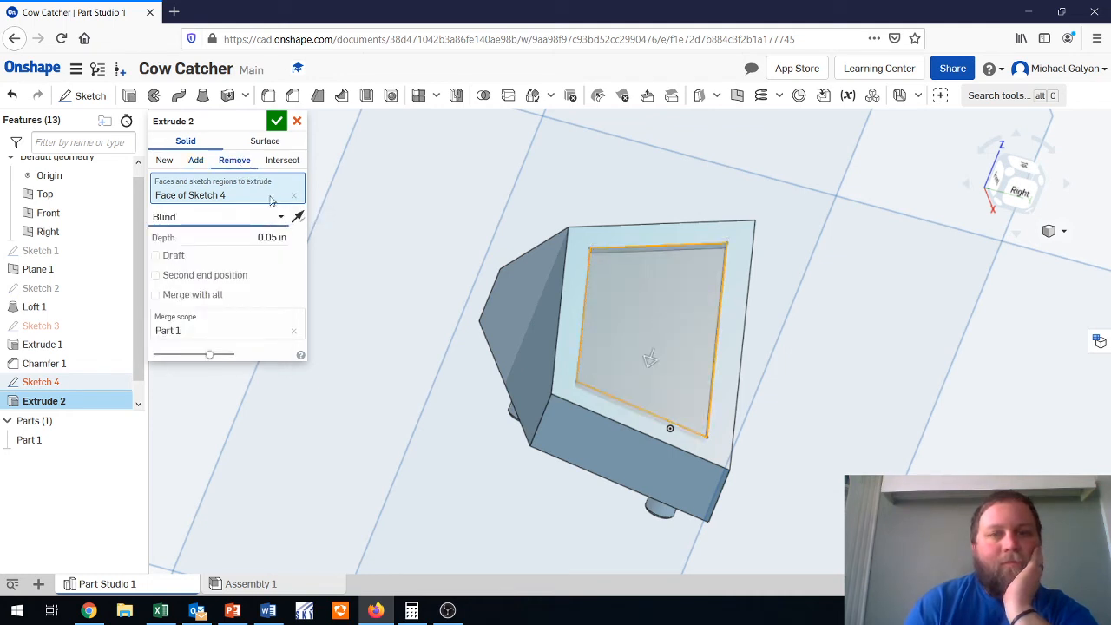
{"action": "left_click", "coordinate": [275, 123]}
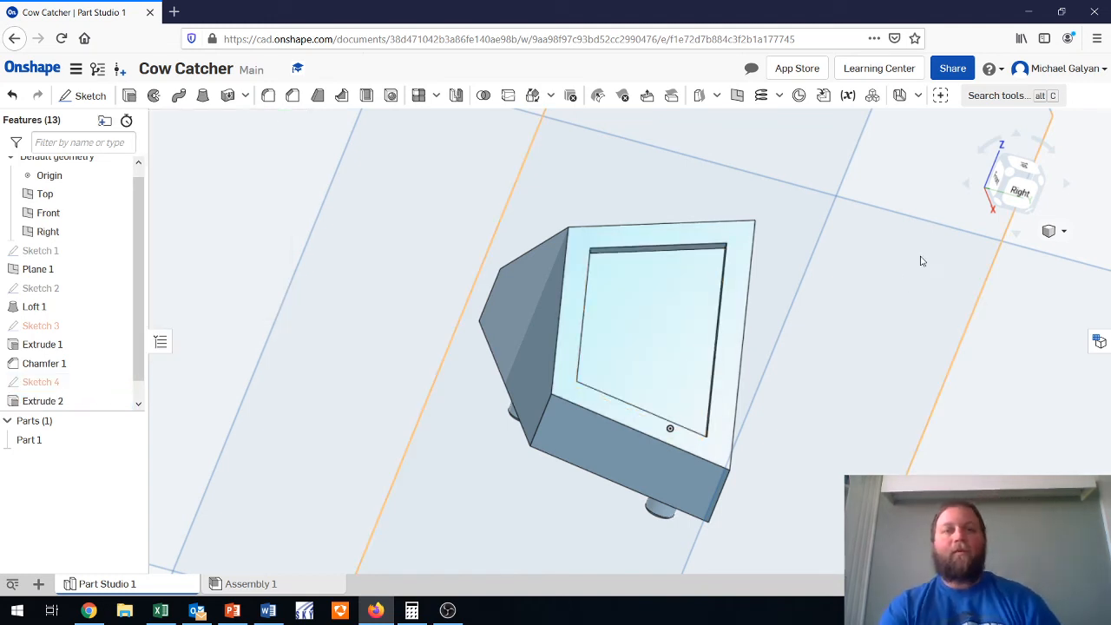
Start a sketch on the opposite sloped side face, the one without a recess.
{"action": "left_click", "coordinate": [1030, 180]}
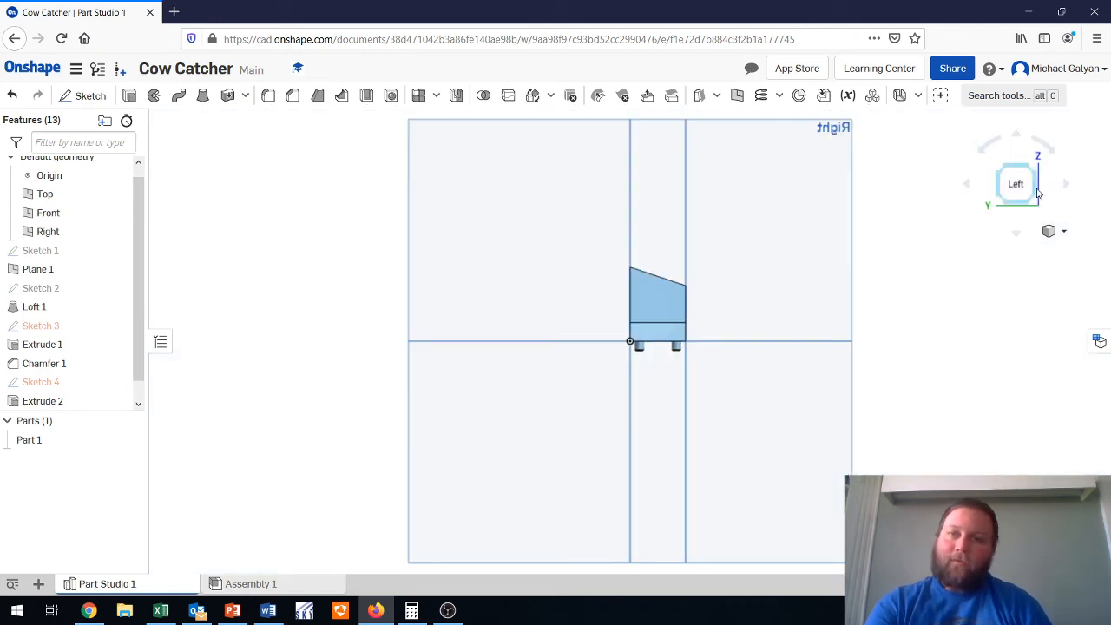
{"action": "left_click", "coordinate": [1037, 189]}
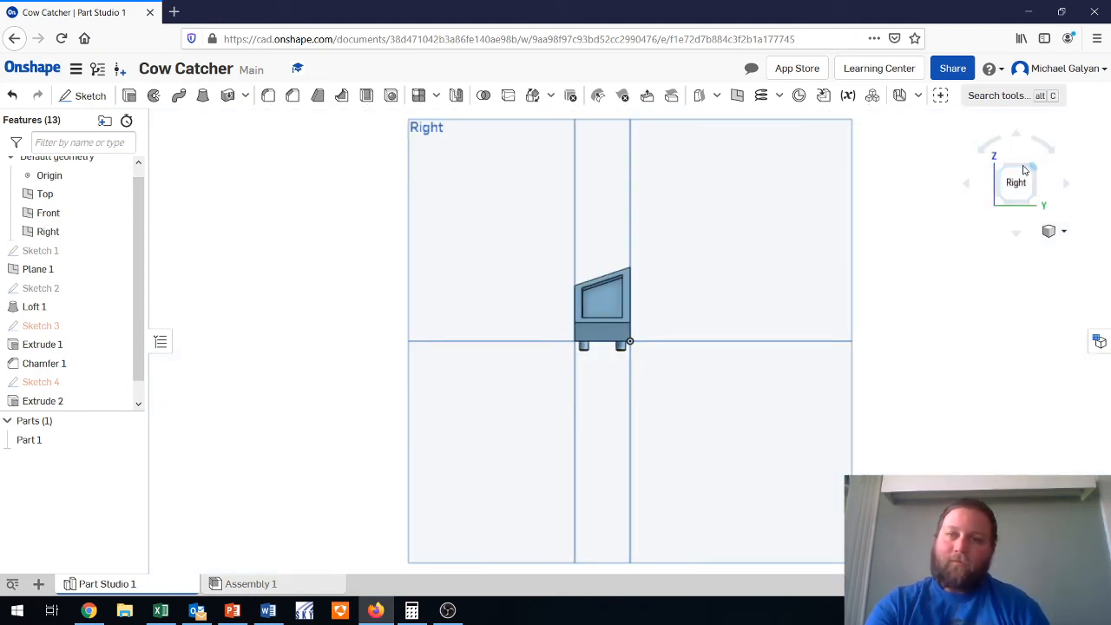
{"action": "left_click", "coordinate": [1015, 182]}
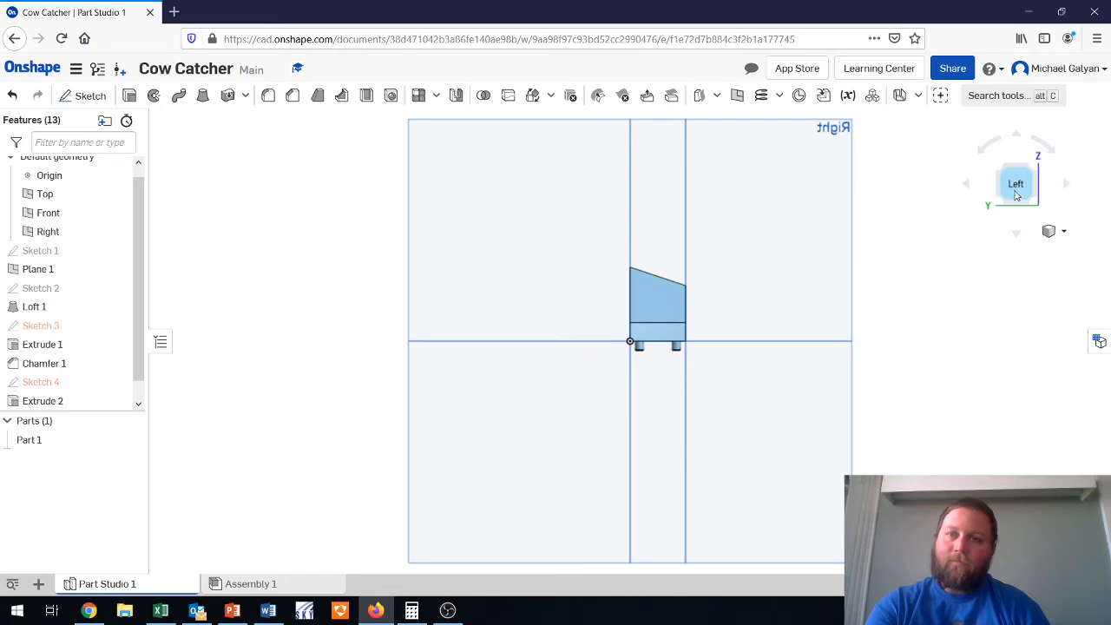
{"action": "left_click", "coordinate": [1016, 137]}
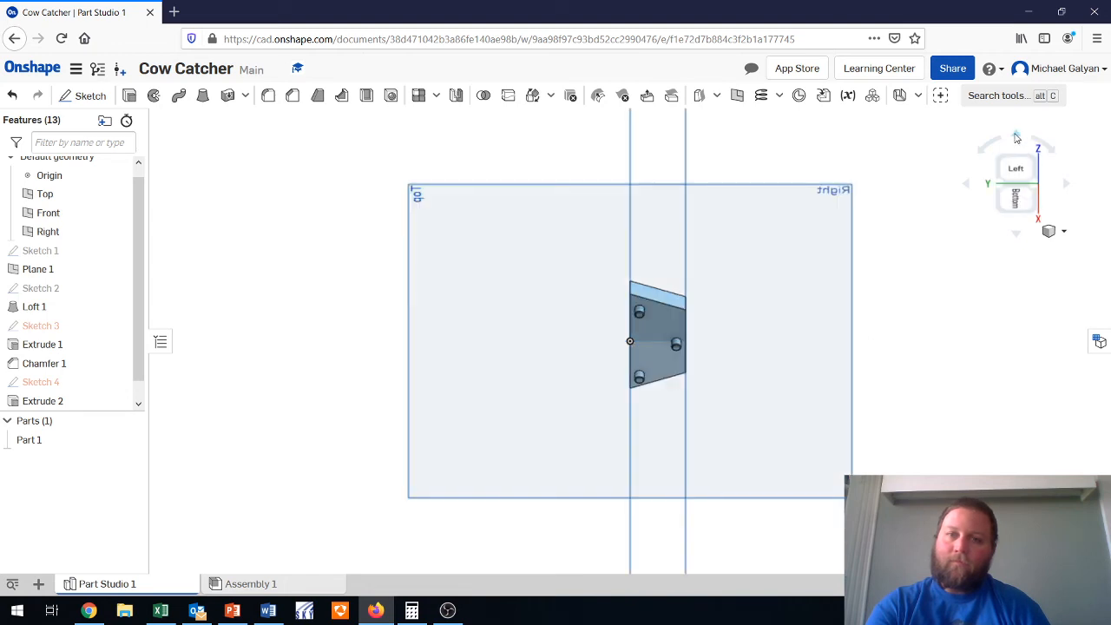
{"action": "left_click", "coordinate": [1016, 137]}
{"action": "left_click", "coordinate": [1016, 137]}
{"action": "left_click", "coordinate": [1016, 137]}
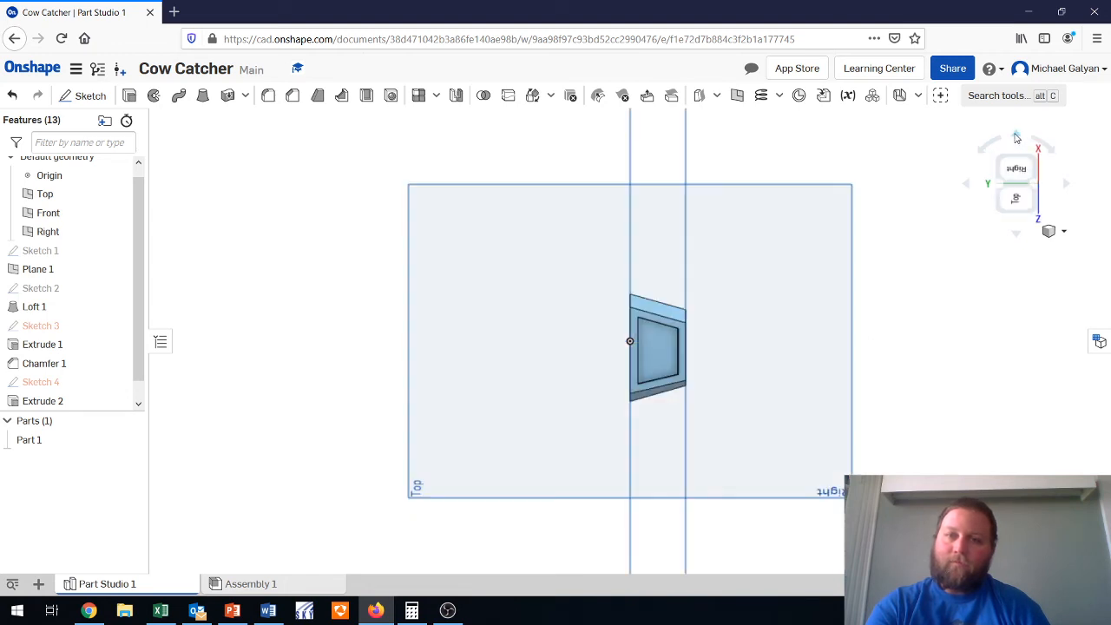
{"action": "left_click", "coordinate": [1017, 137]}
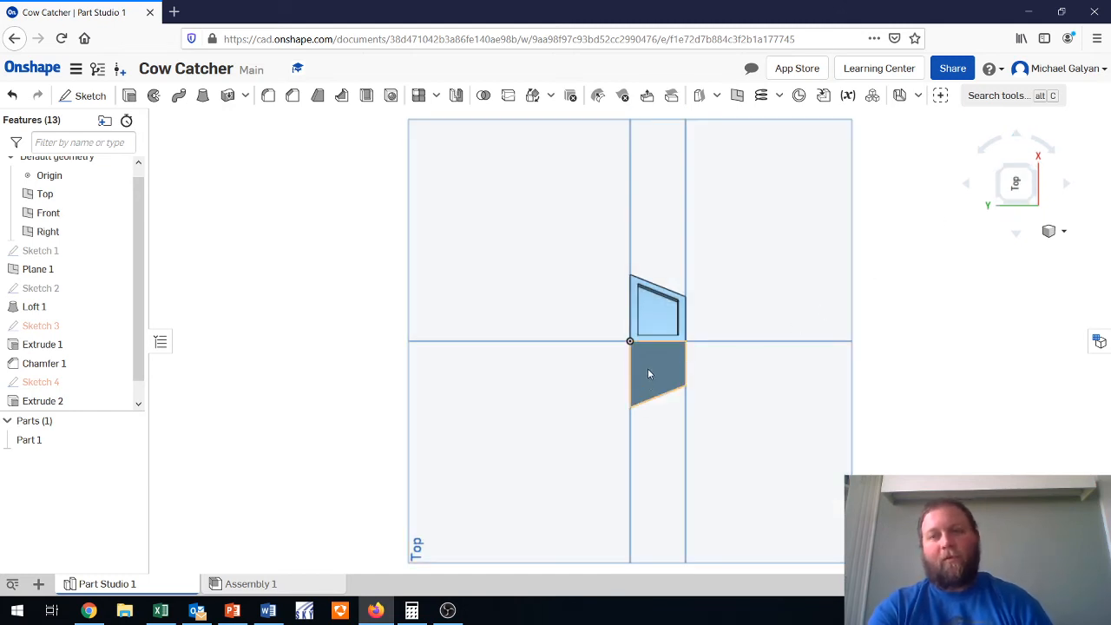
{"action": "left_click", "coordinate": [992, 192]}
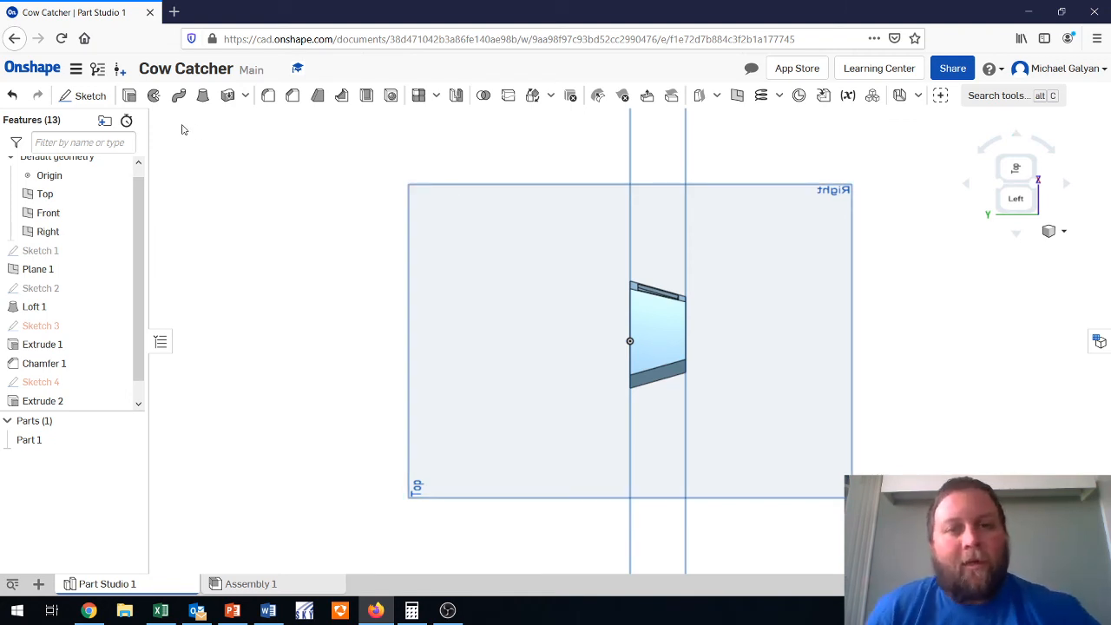
{"action": "left_click", "coordinate": [72, 97]}
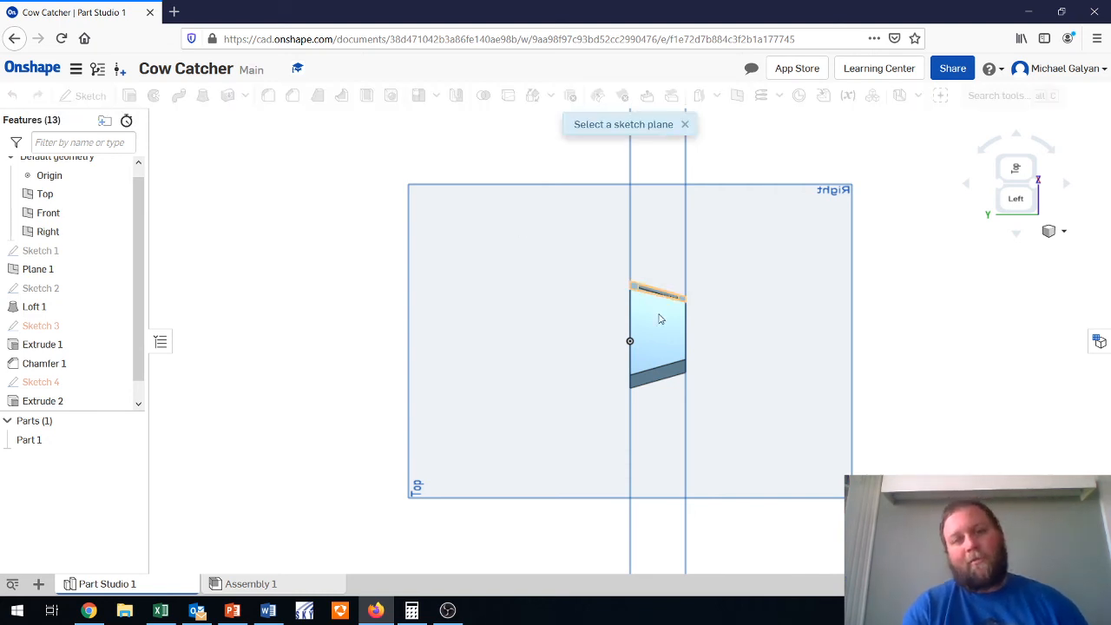
{"action": "left_click", "coordinate": [657, 331]}
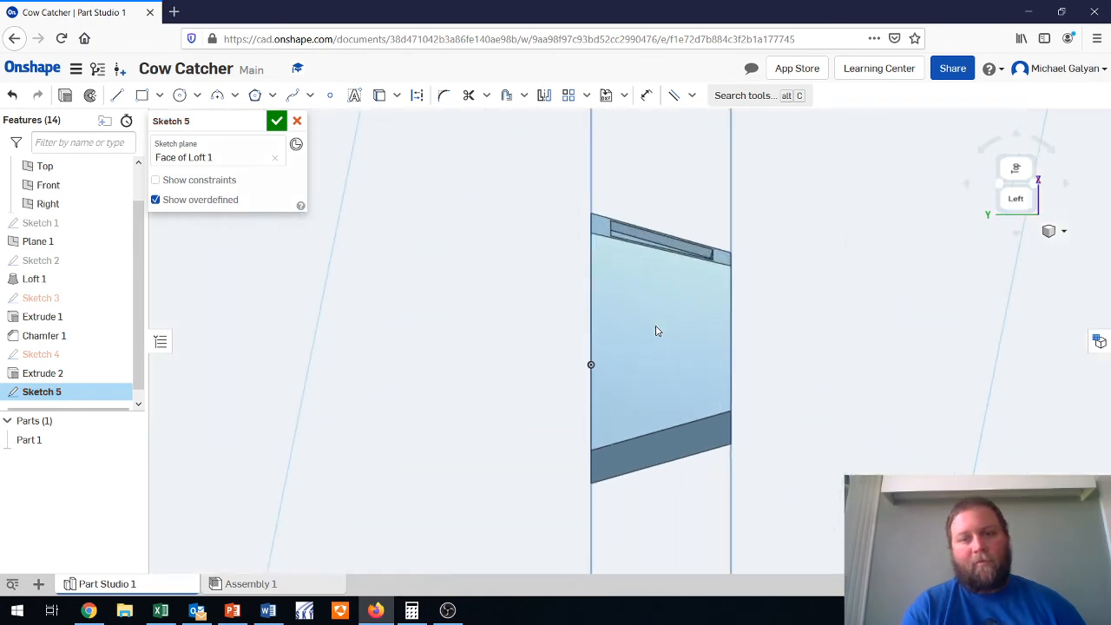
Draw a closed four-sided outline inside the sloped face, with sides about 0.91, 0.62, 0.62 and 0.59 in long.
{"action": "left_click", "coordinate": [117, 94]}
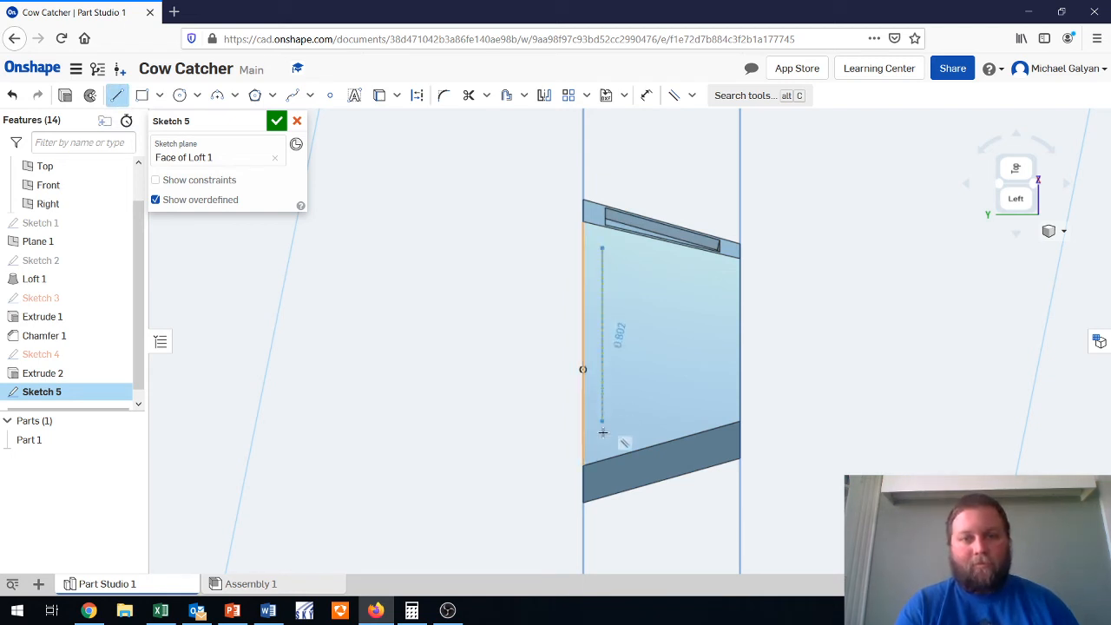
{"action": "left_click", "coordinate": [643, 432]}
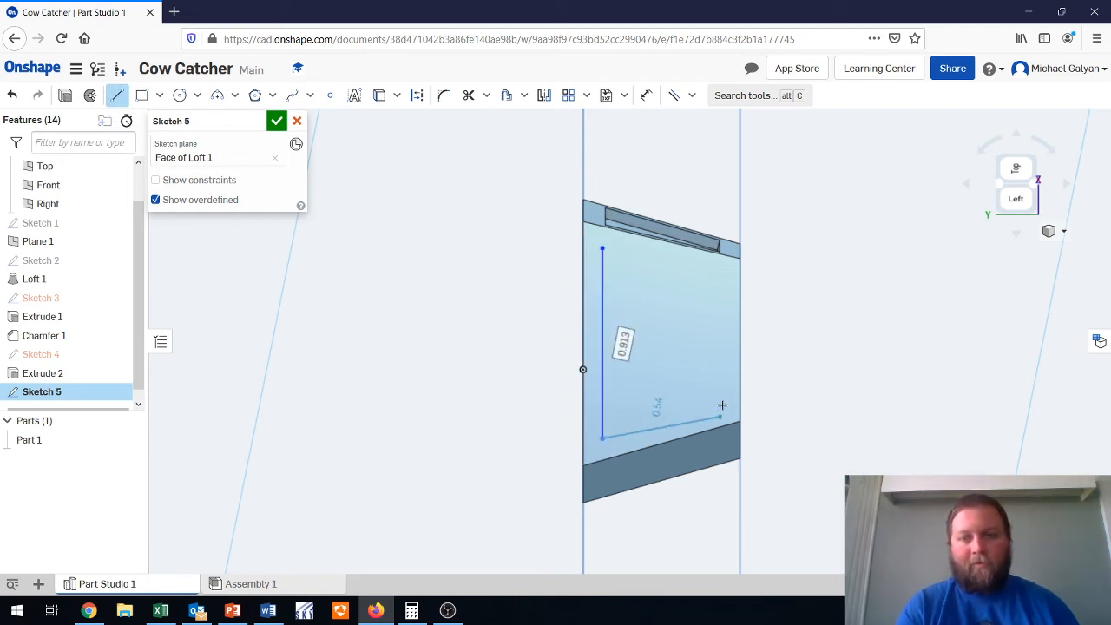
{"action": "left_click", "coordinate": [722, 405]}
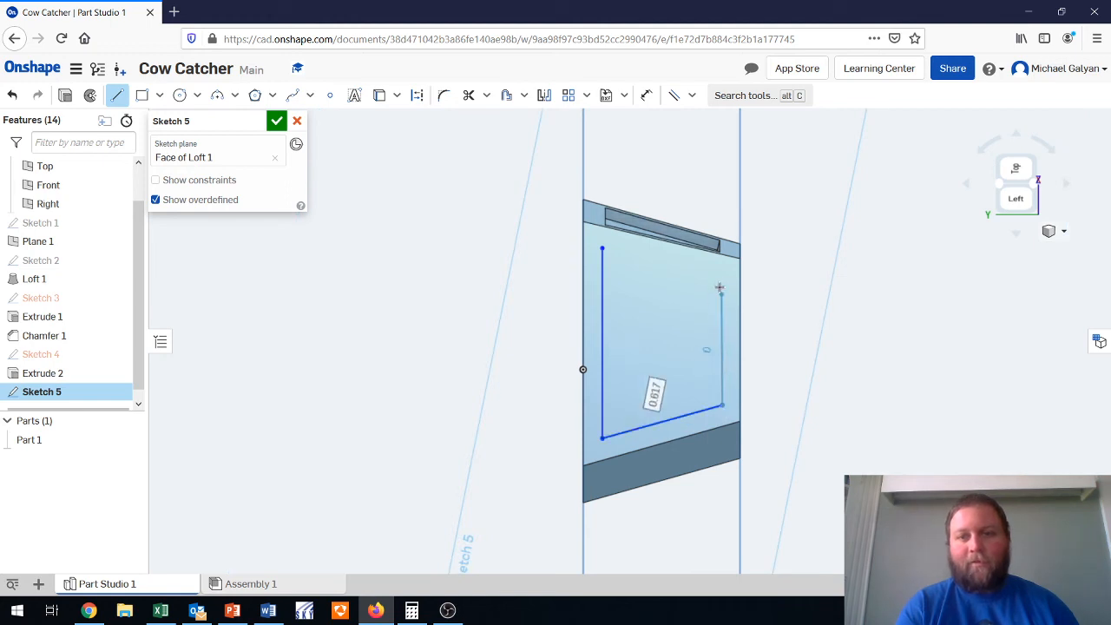
{"action": "left_click", "coordinate": [698, 273]}
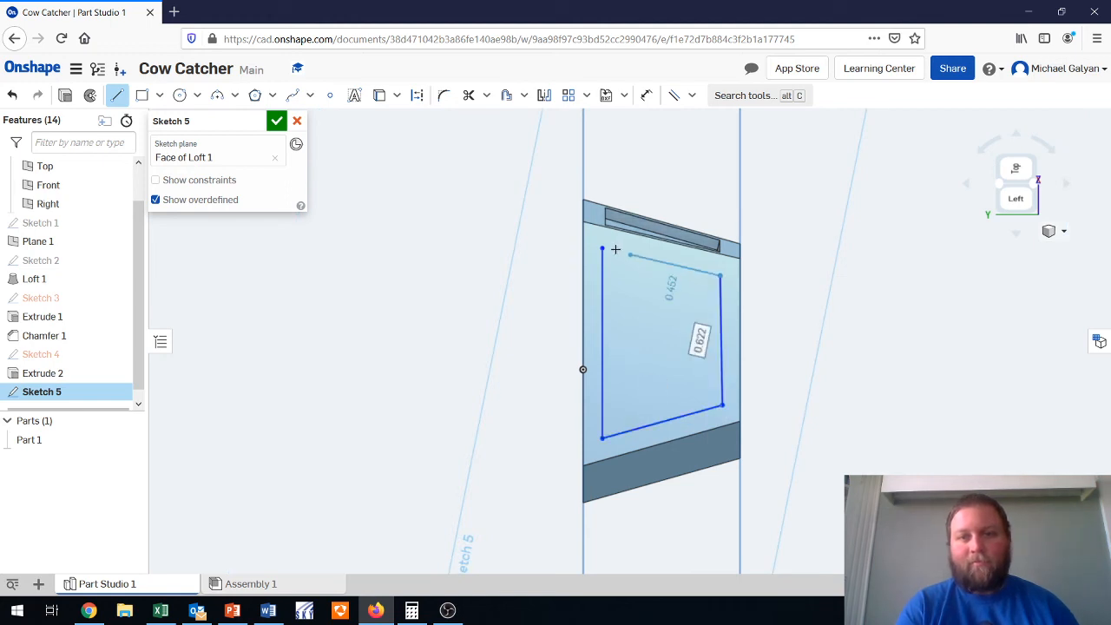
{"action": "left_click", "coordinate": [603, 249]}
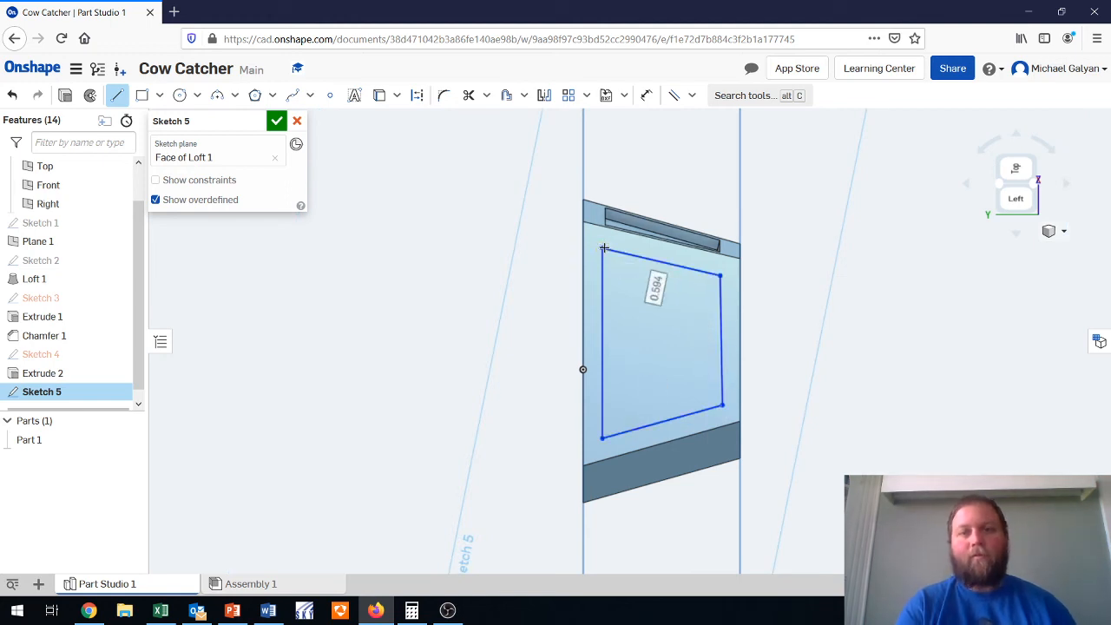
Constrain each of the outline's four sides parallel to the neighbouring edge of the sloped face.
{"action": "left_click", "coordinate": [676, 99]}
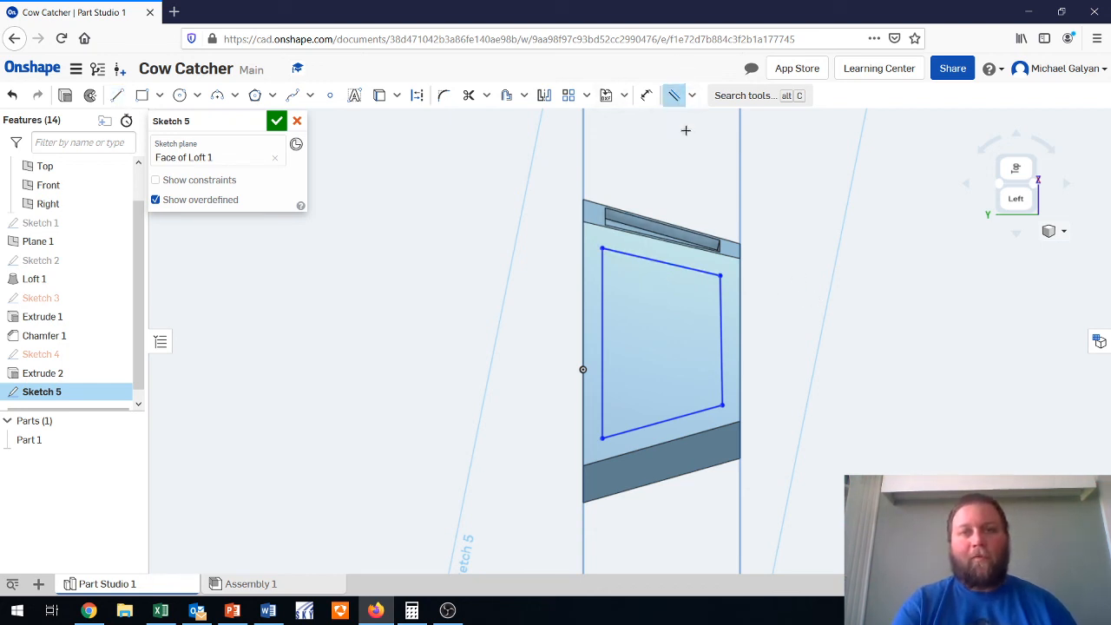
{"action": "left_click", "coordinate": [657, 261]}
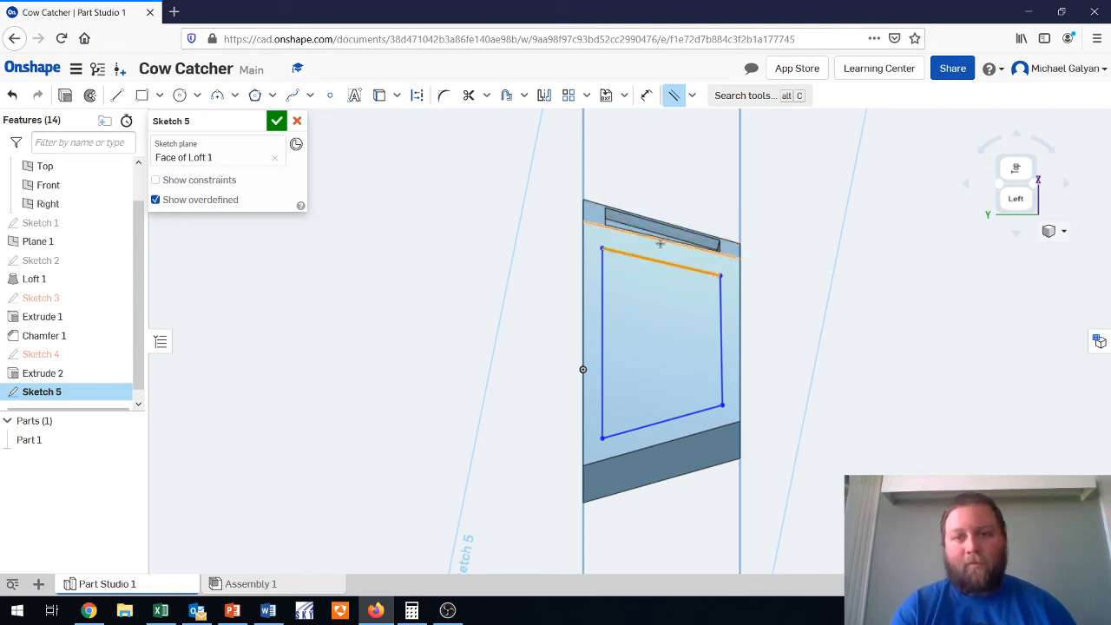
{"action": "left_click", "coordinate": [659, 244]}
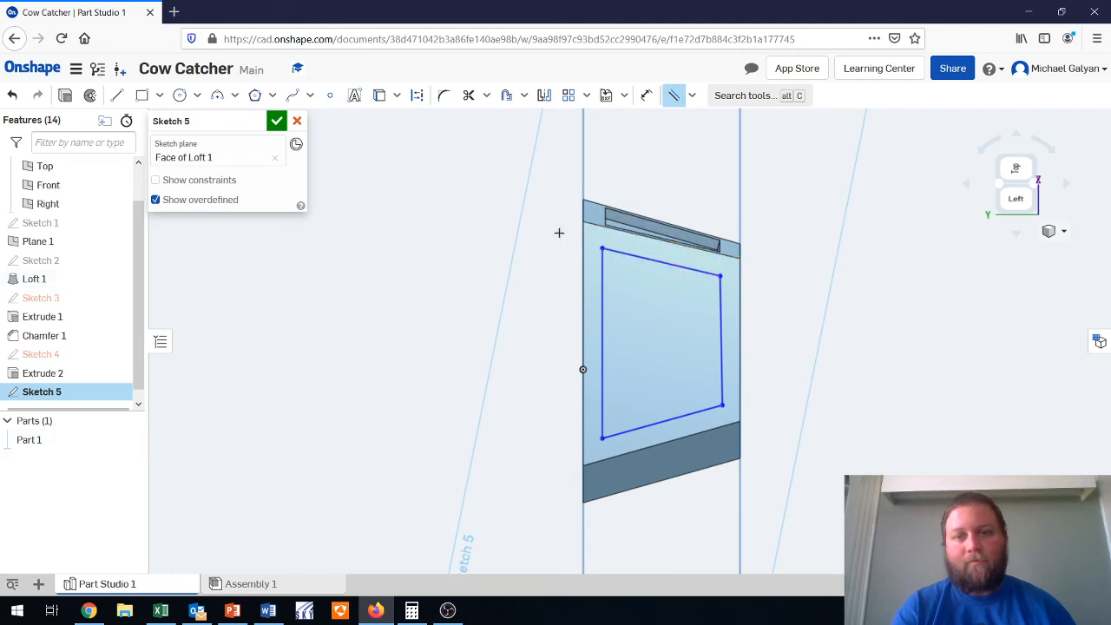
{"action": "left_click", "coordinate": [600, 289]}
{"action": "key", "text": "Escape"}
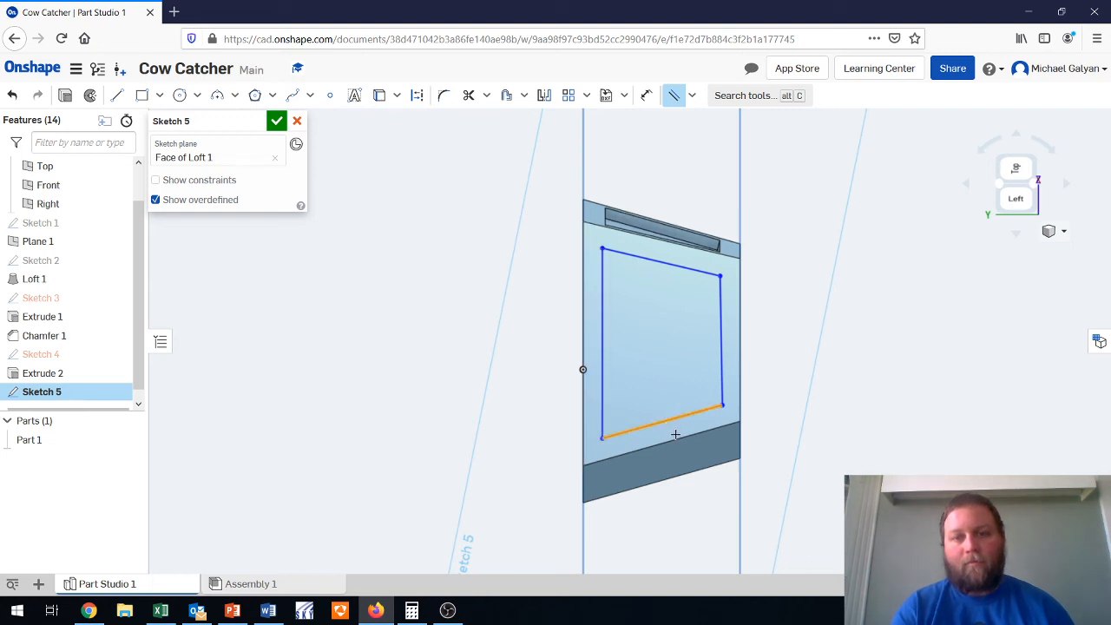
{"action": "left_click", "coordinate": [720, 347]}
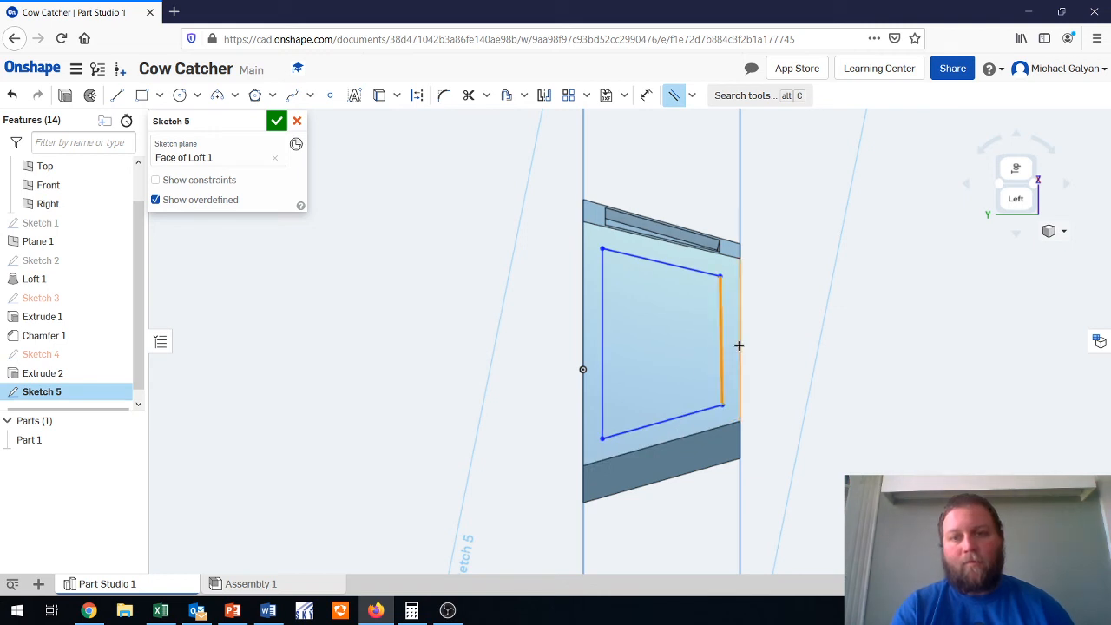
{"action": "key", "text": "Escape"}
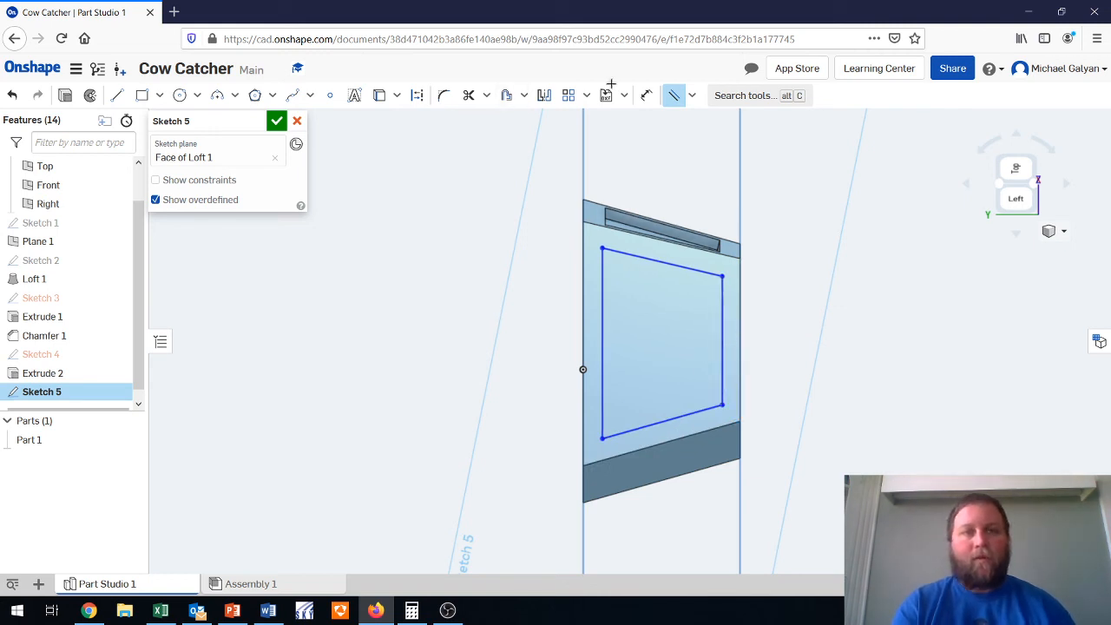
Dimension the outline's shorter upright side 0.1 in from the adjacent face edge.
{"action": "left_click", "coordinate": [742, 95]}
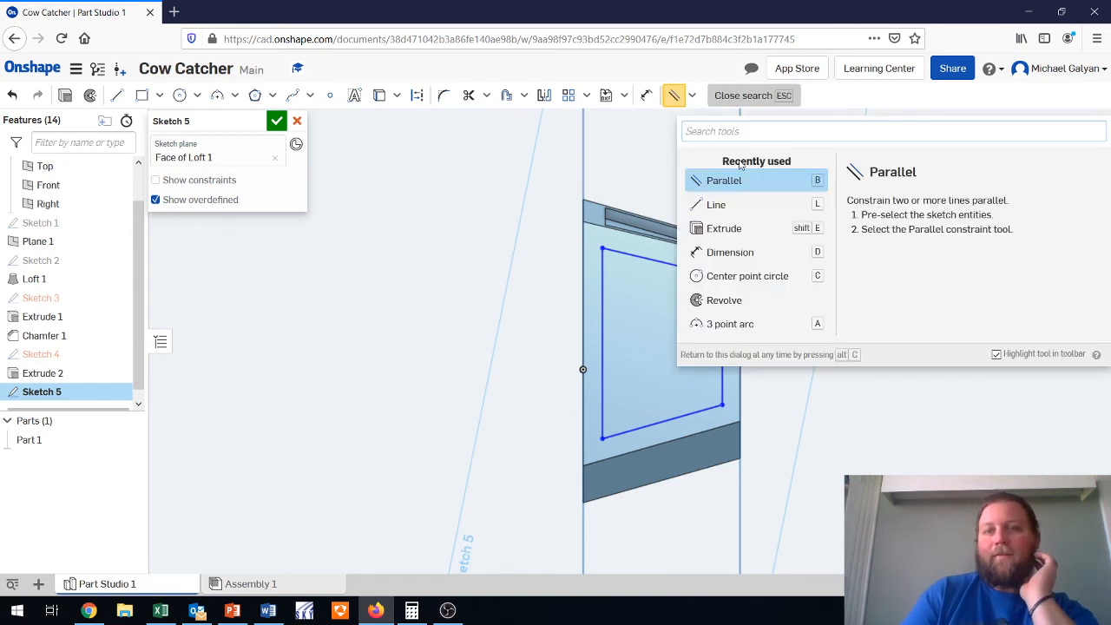
{"action": "left_click", "coordinate": [729, 251]}
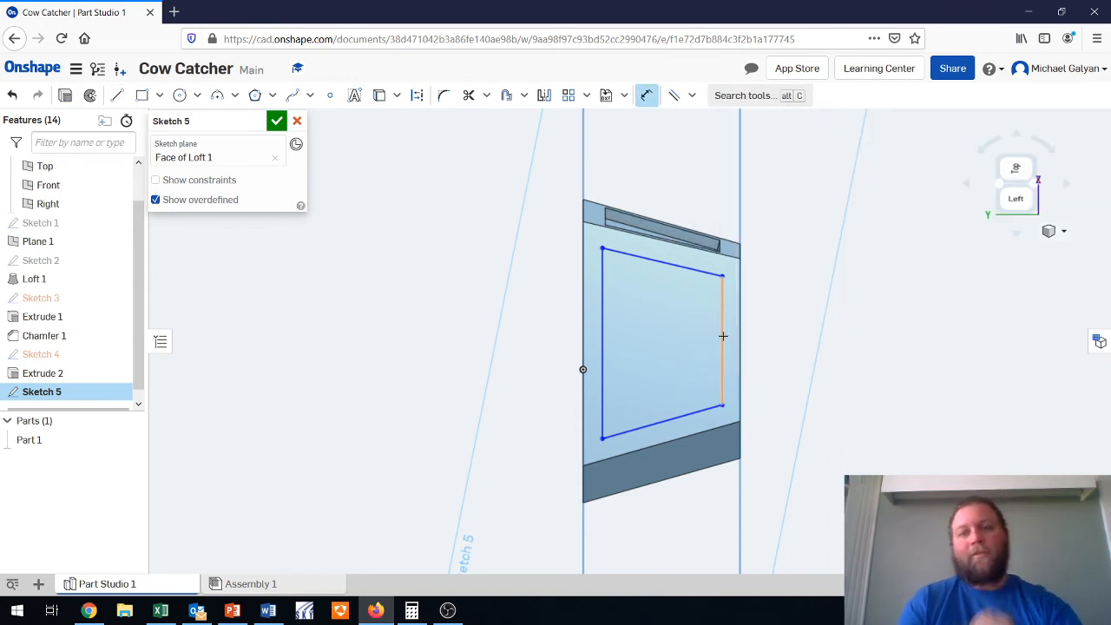
{"action": "left_click", "coordinate": [723, 336]}
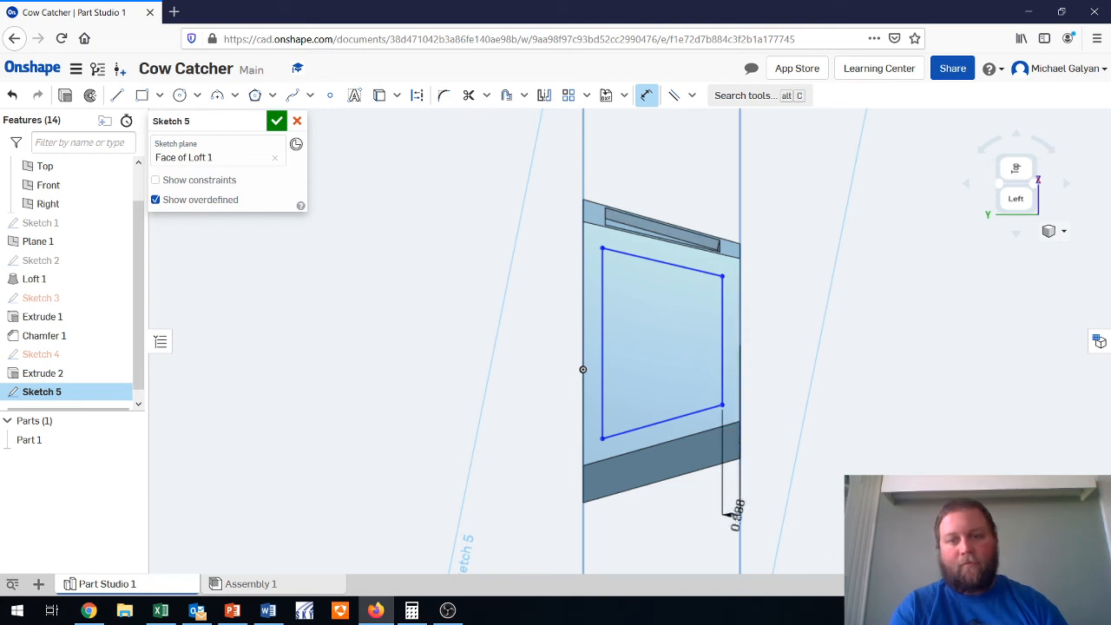
{"action": "left_click", "coordinate": [733, 514]}
{"action": "type", "text": ".1"}
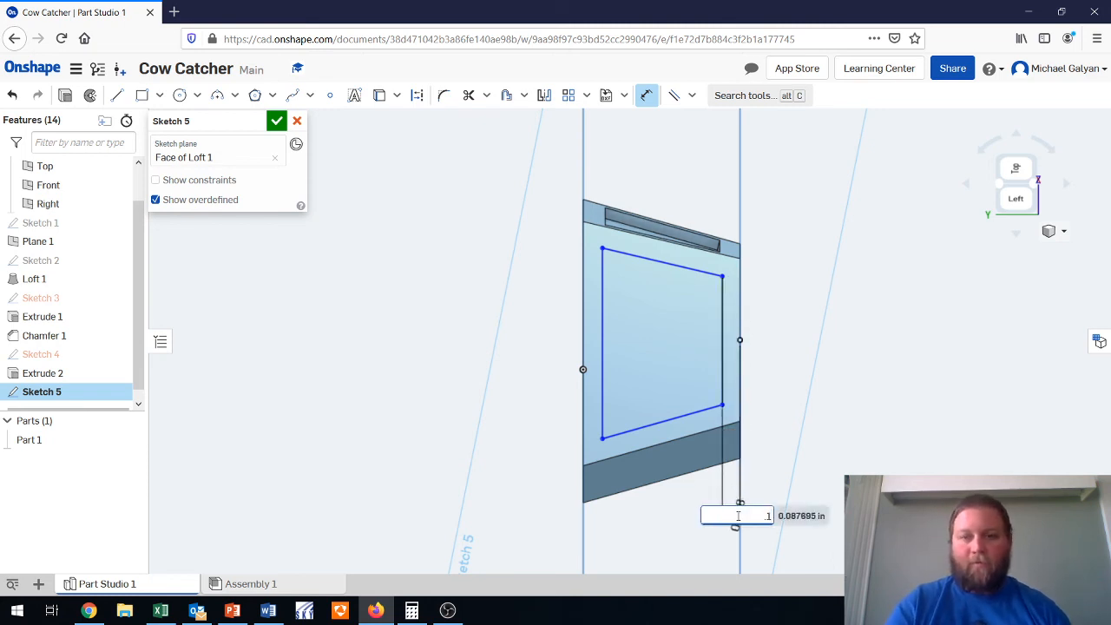
{"action": "key", "text": "Return"}
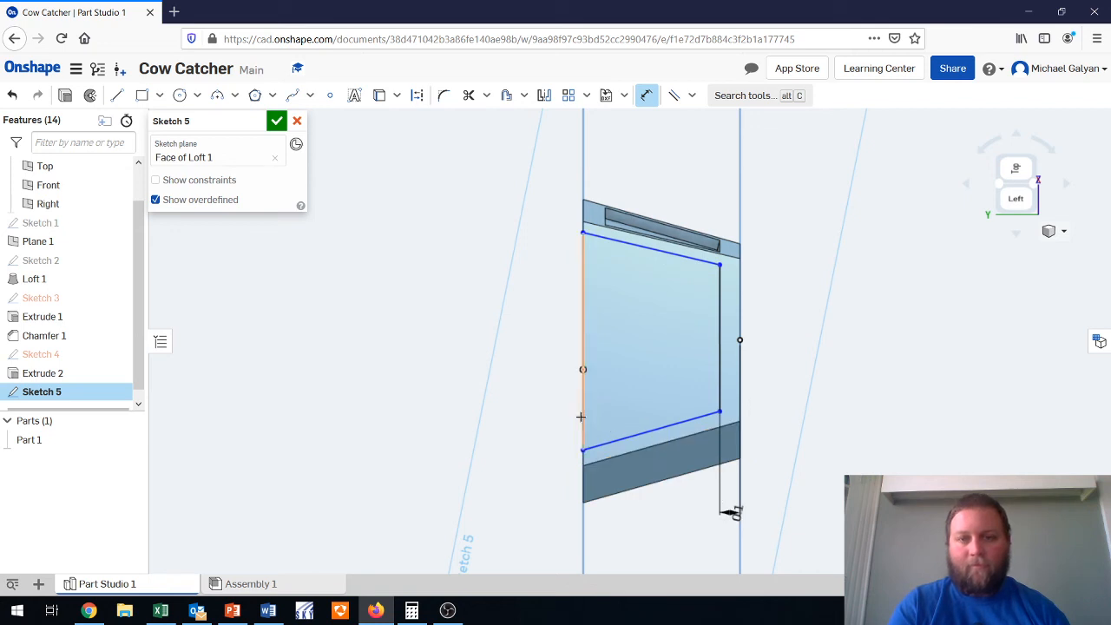
Dimension the outline's lower and upper slanted sides 0.1 in from their neighbouring face edges.
{"action": "left_click", "coordinate": [659, 428]}
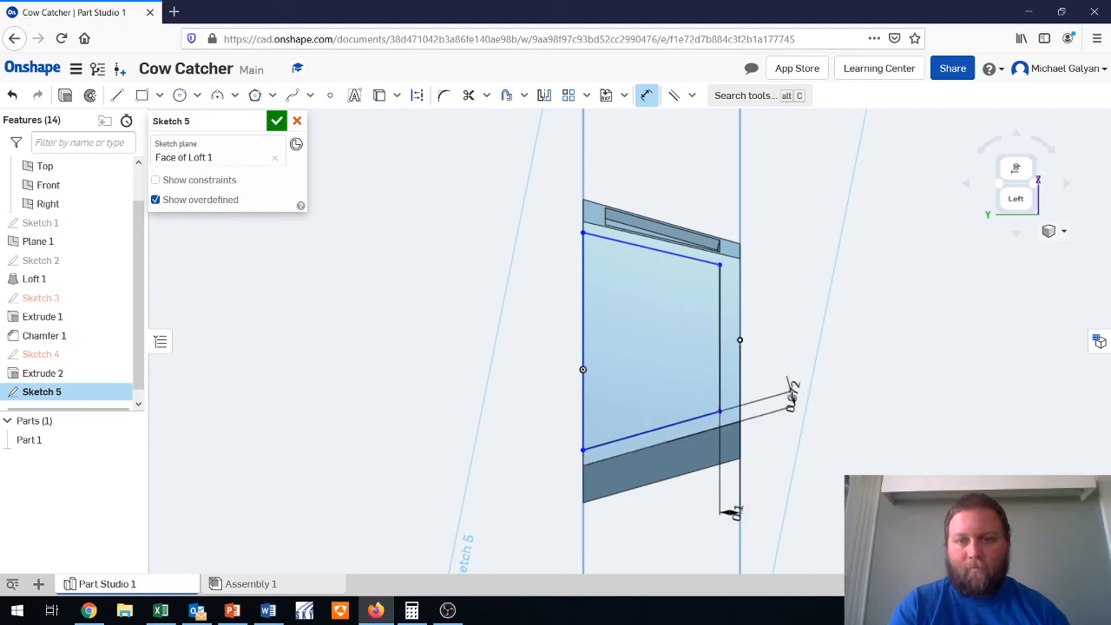
{"action": "left_click", "coordinate": [791, 397]}
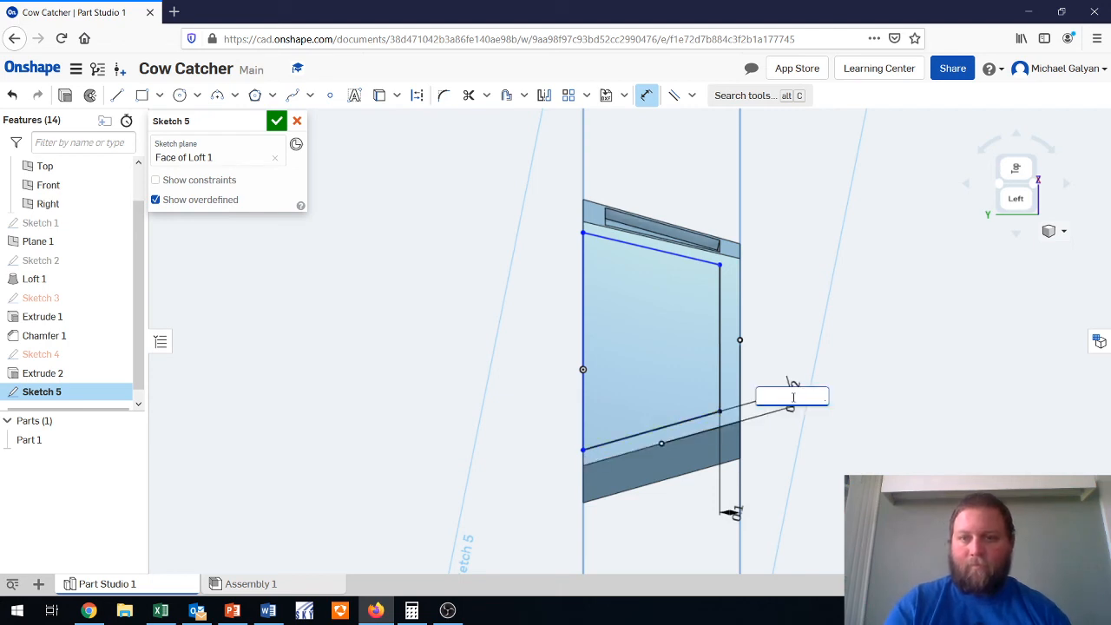
{"action": "type", "text": ".1"}
{"action": "key", "text": "Return"}
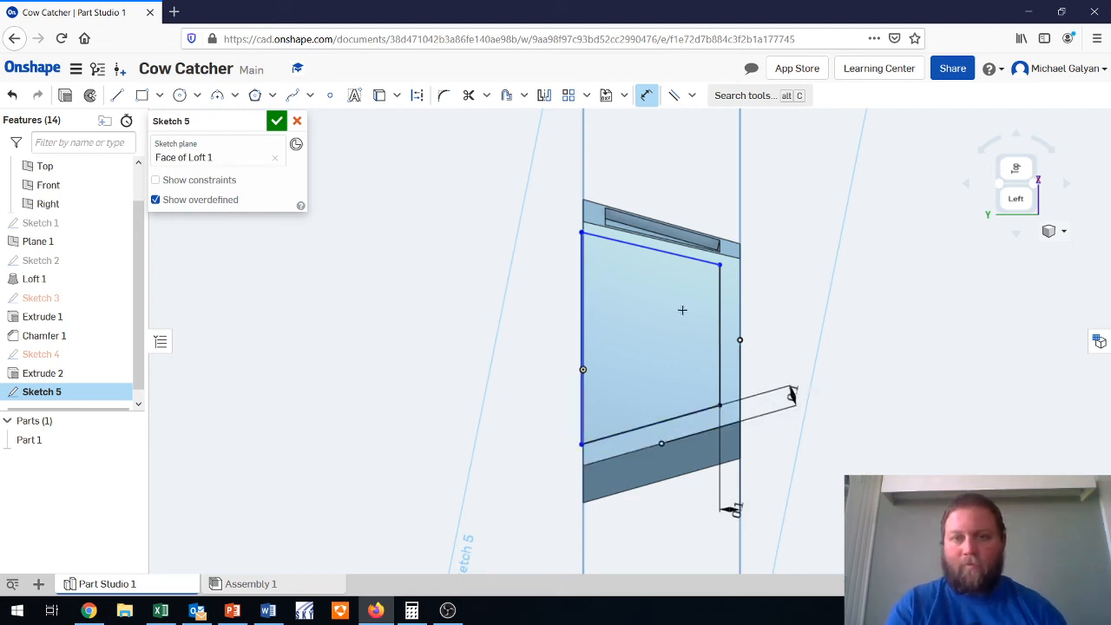
{"action": "left_click", "coordinate": [641, 248]}
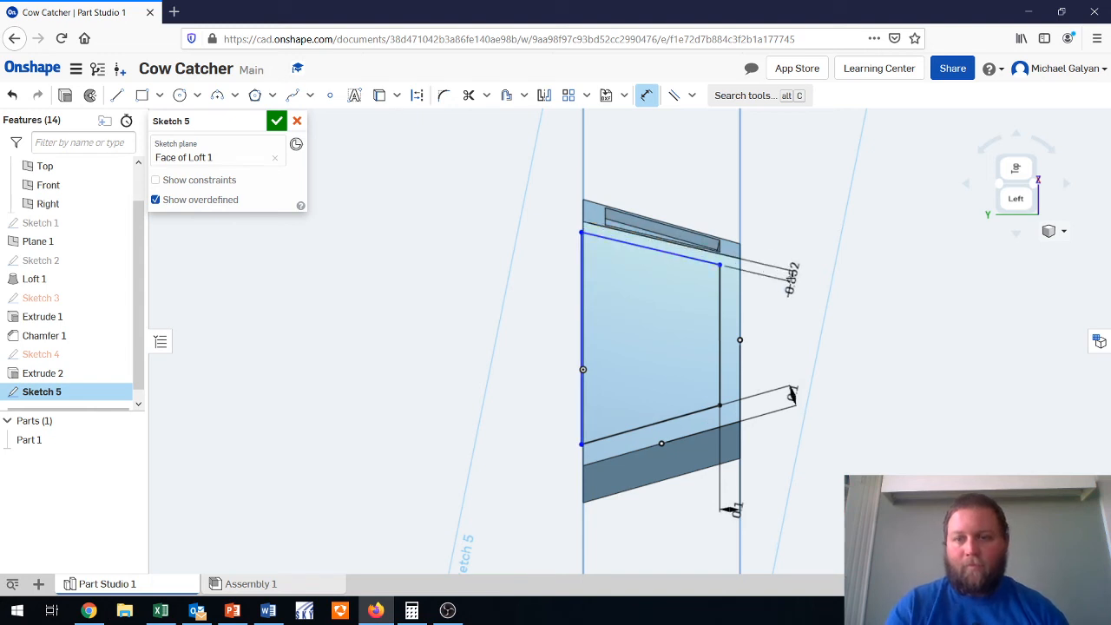
{"action": "left_click", "coordinate": [792, 274]}
{"action": "type", "text": ".1"}
{"action": "key", "text": "Return"}
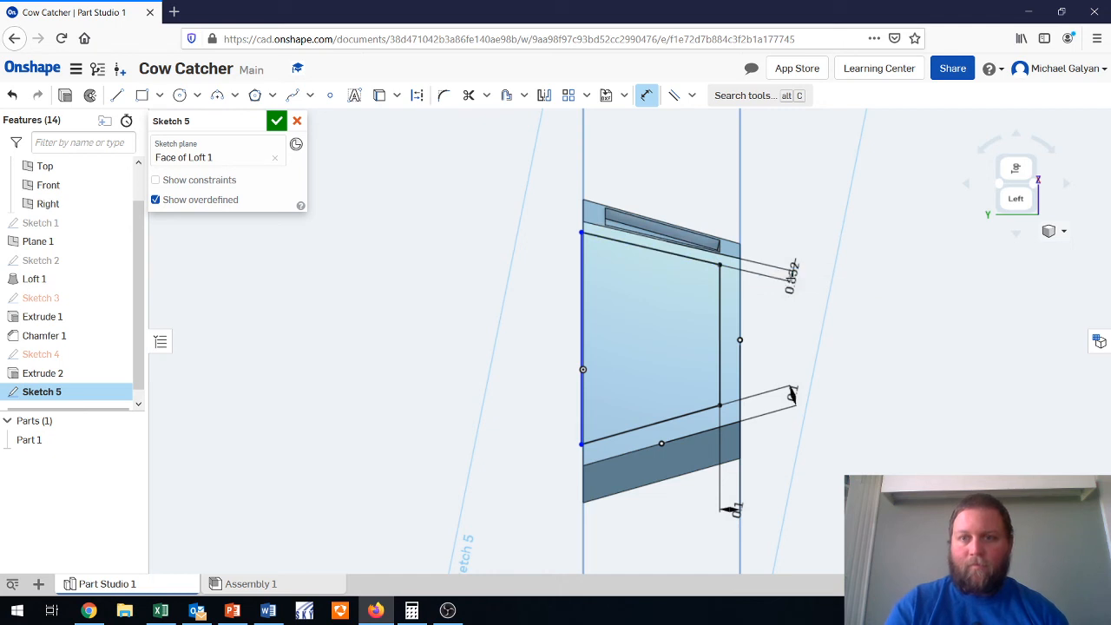
Try dimensioning the outline's longer upright side 0.1 in from the adjacent face edge.
{"action": "scroll", "coordinate": [590, 342], "scroll_direction": "up", "scroll_amount": 6}
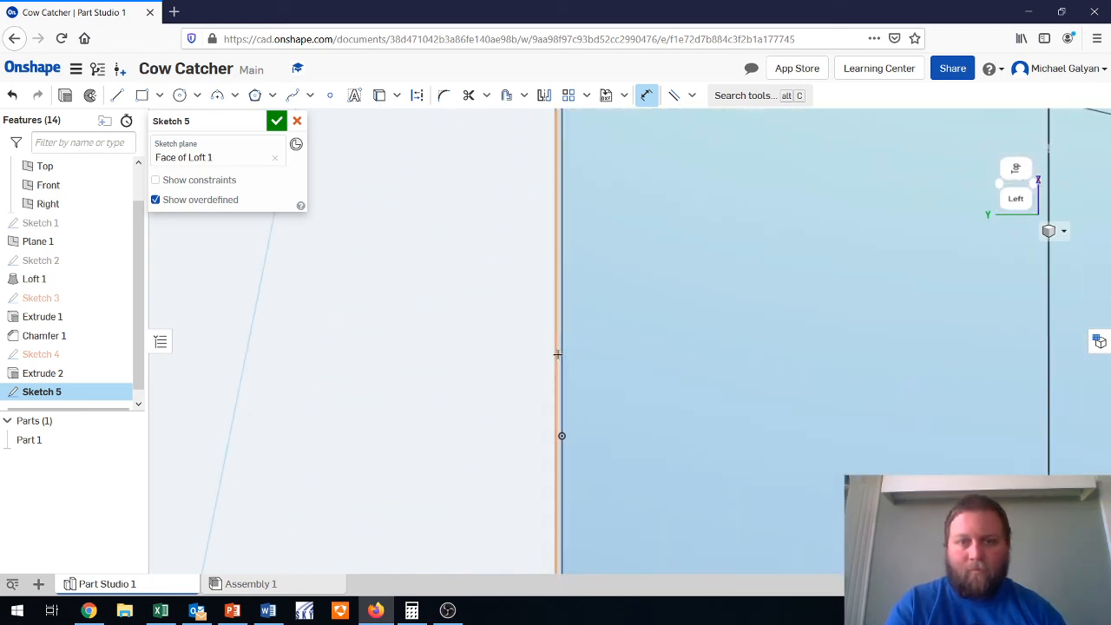
{"action": "left_click", "coordinate": [557, 354]}
{"action": "left_click", "coordinate": [562, 347]}
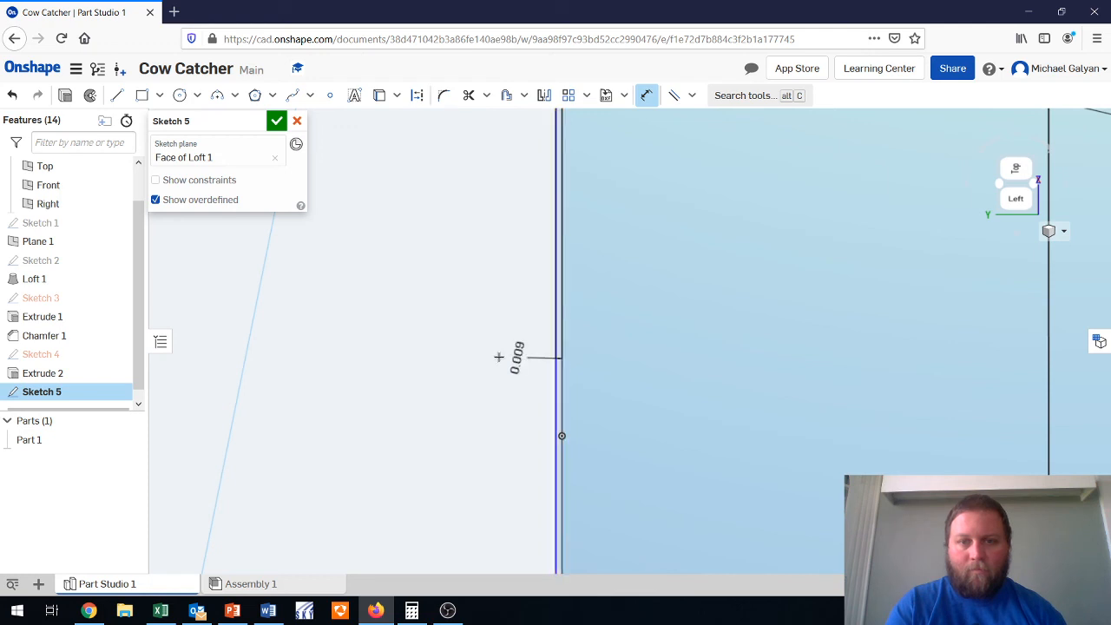
{"action": "left_click", "coordinate": [491, 358]}
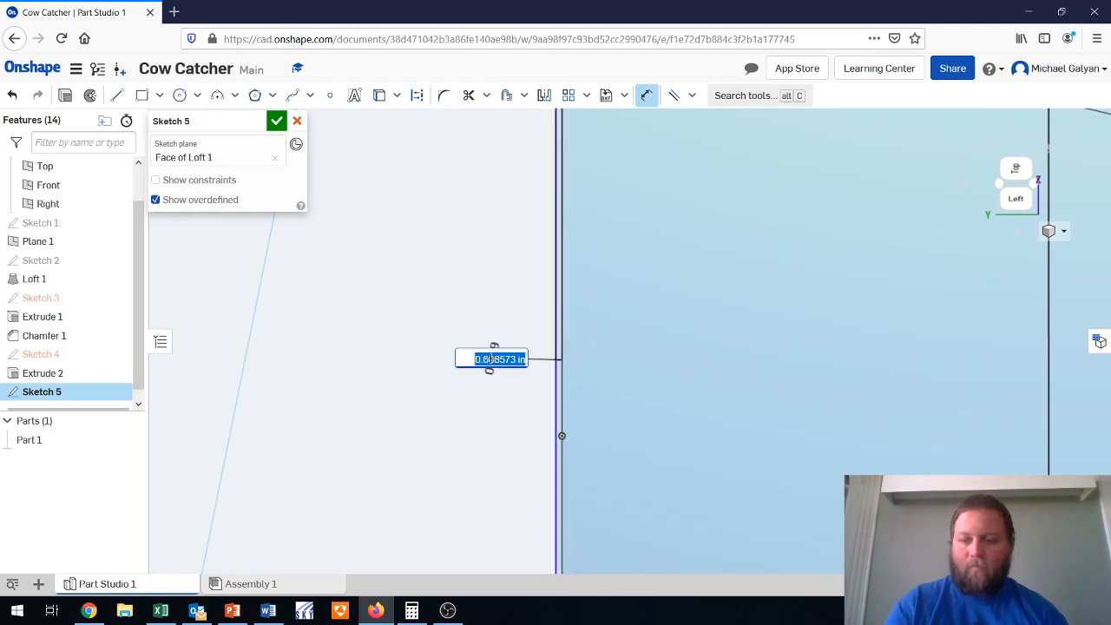
{"action": "type", "text": "1"}
{"action": "key", "text": "Return"}
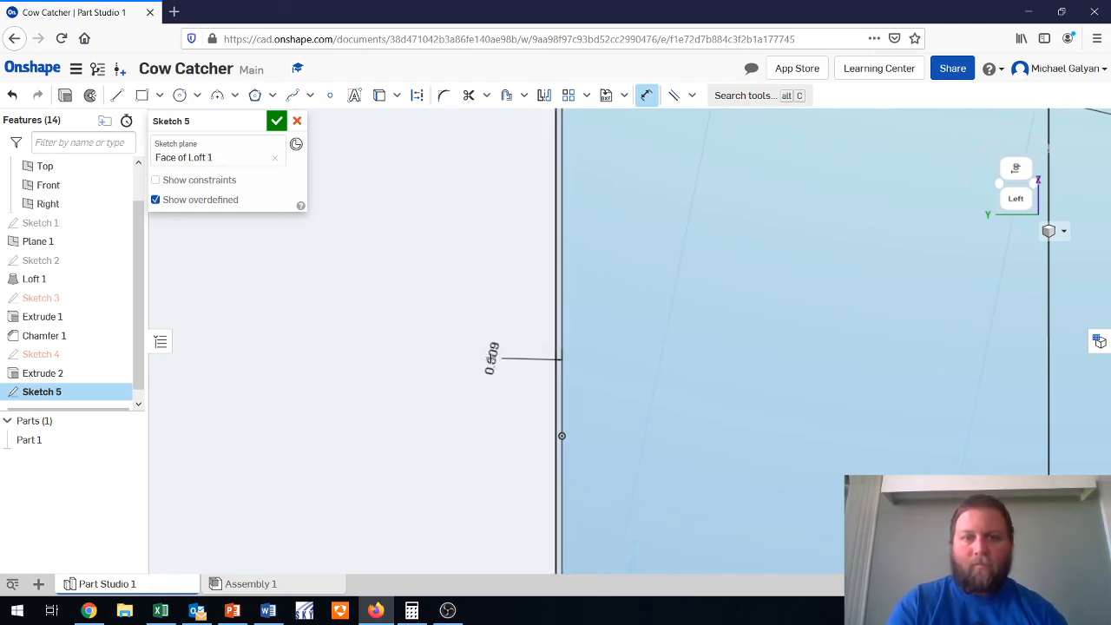
{"action": "scroll", "coordinate": [491, 358], "scroll_direction": "down", "scroll_amount": 3}
{"action": "scroll", "coordinate": [491, 358], "scroll_direction": "down", "scroll_amount": 1}
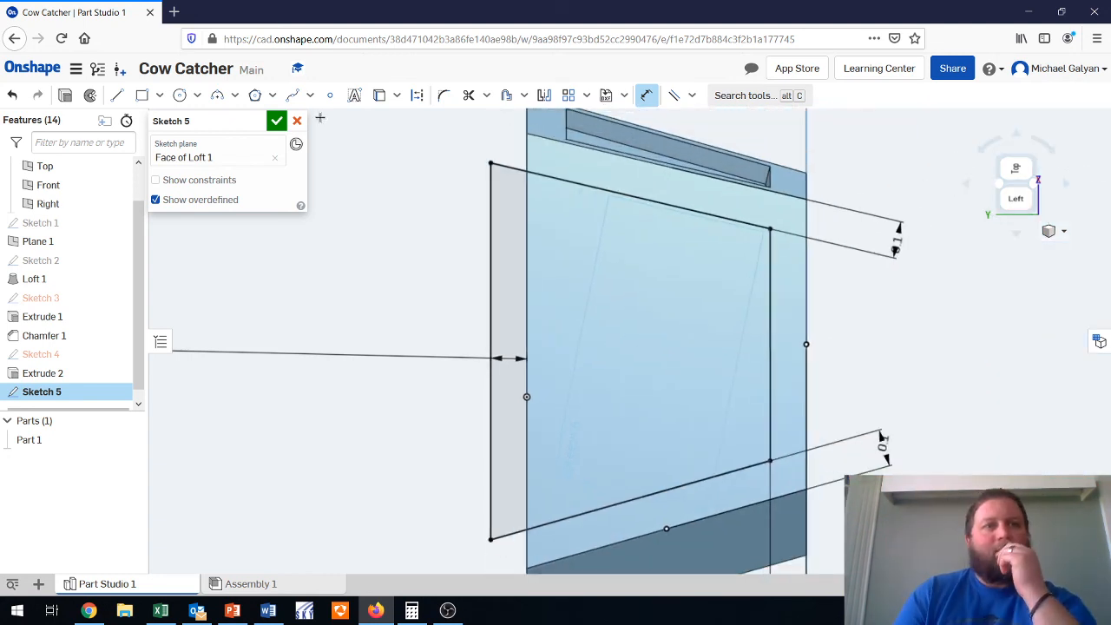
Undo the recent offset dimensioning, back to the newly placed dimension on the shorter upright side before its value was entered.
{"action": "left_click", "coordinate": [13, 96]}
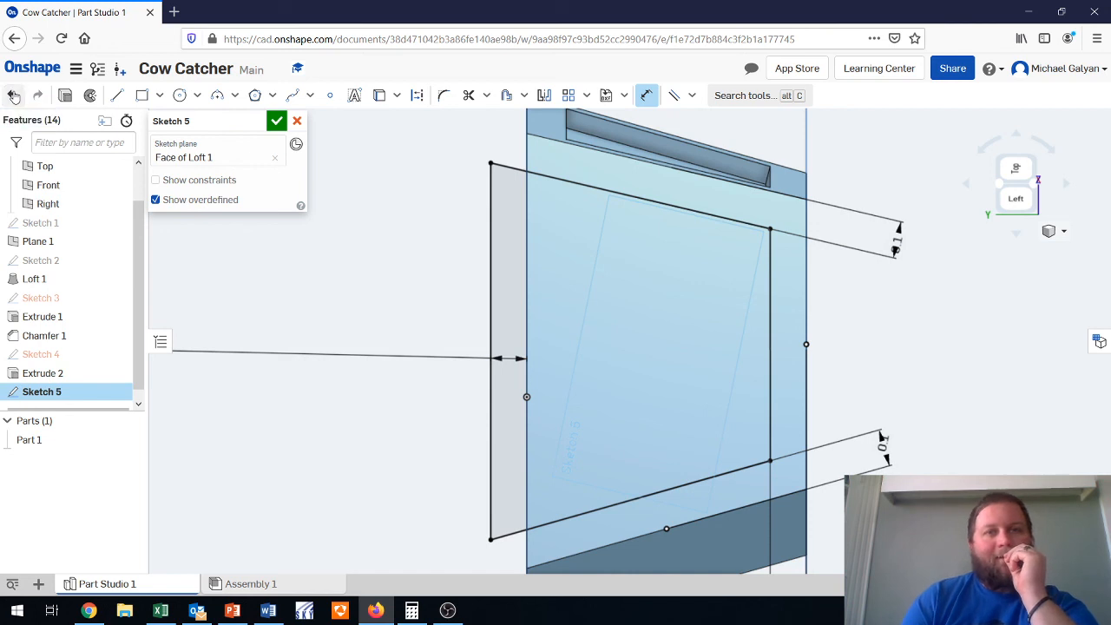
{"action": "left_click", "coordinate": [13, 95]}
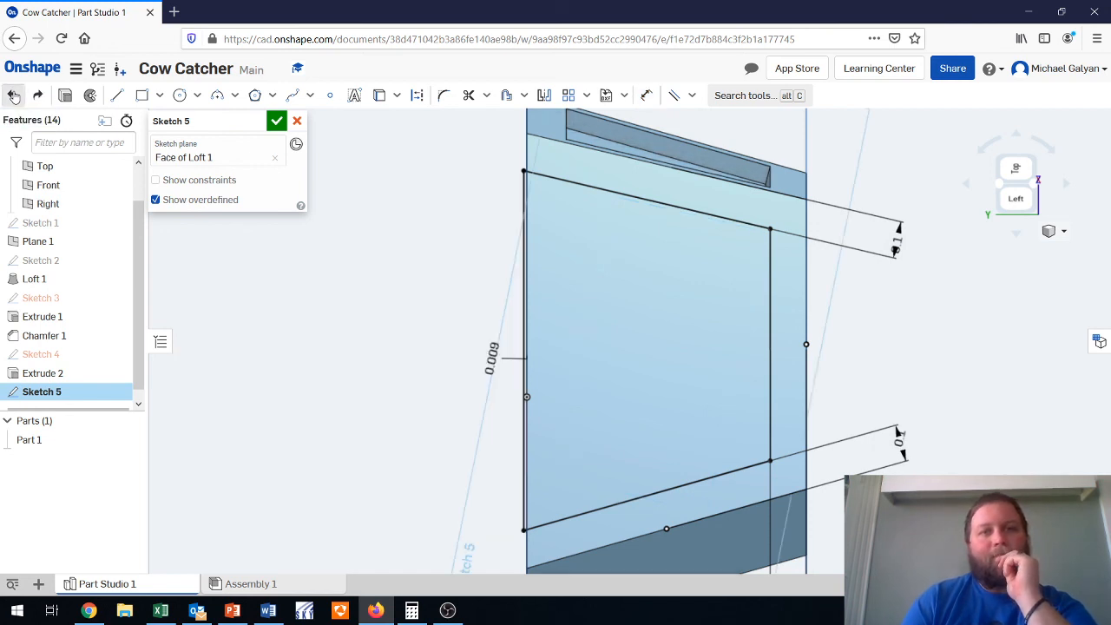
{"action": "left_click", "coordinate": [13, 95]}
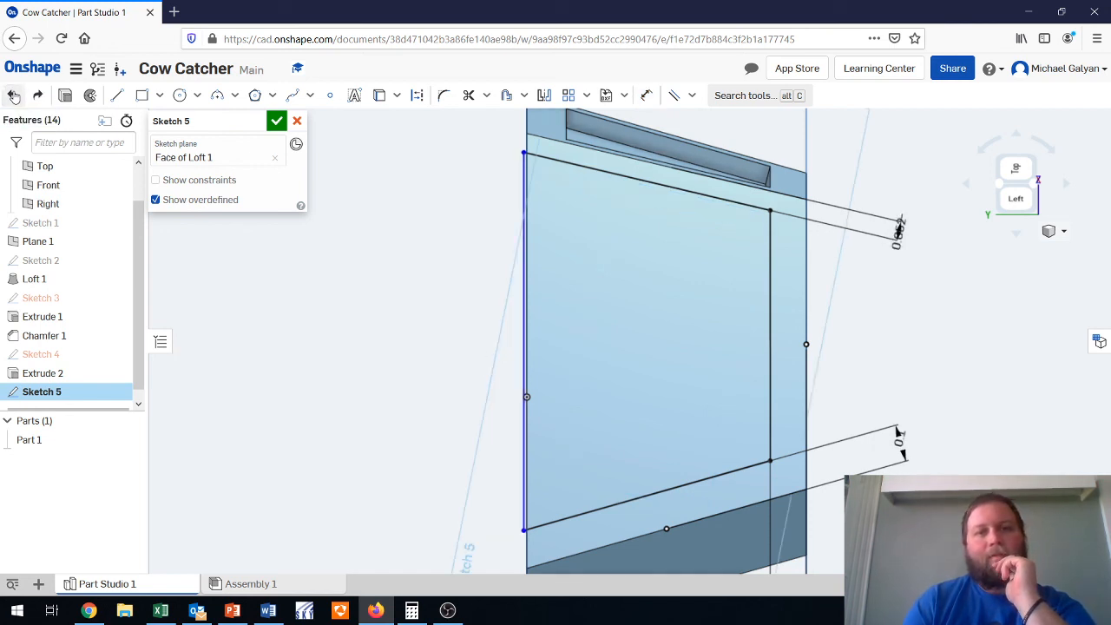
{"action": "left_click", "coordinate": [13, 96]}
{"action": "left_click", "coordinate": [13, 96]}
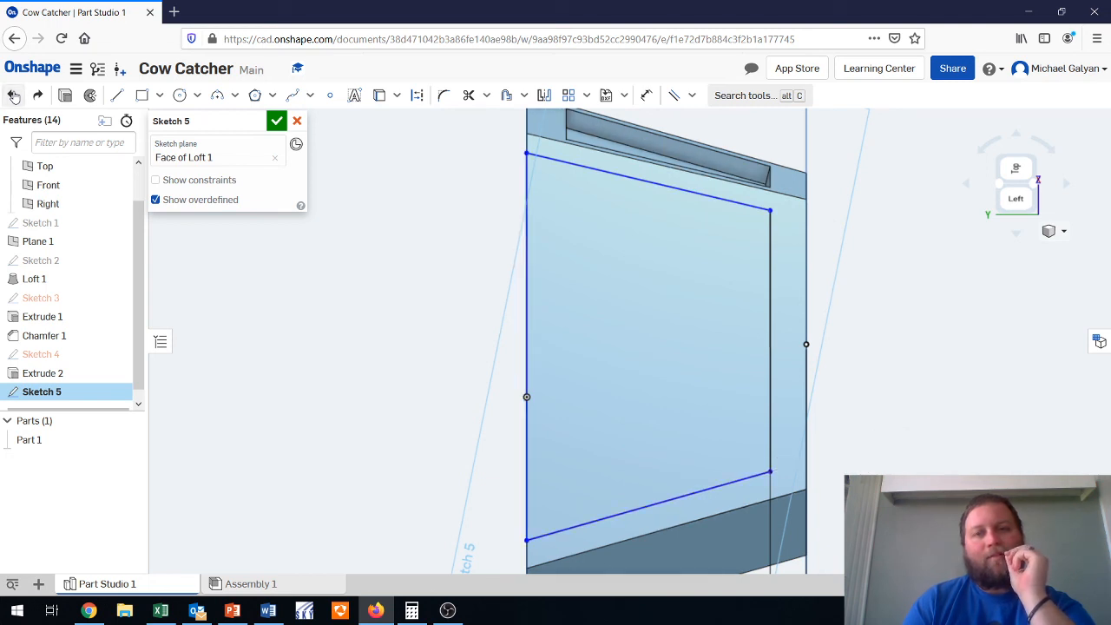
{"action": "left_click", "coordinate": [13, 95]}
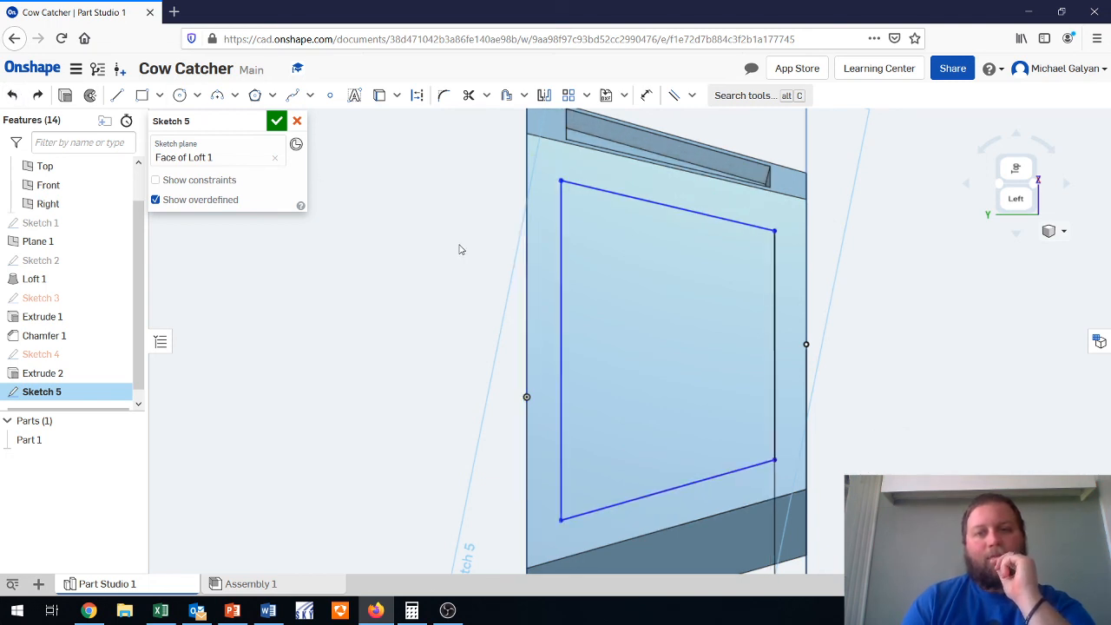
Draw a line about 0.096 in long from the outline's longer upright side to the adjacent face edge, and trim it away.
{"action": "left_click", "coordinate": [118, 95]}
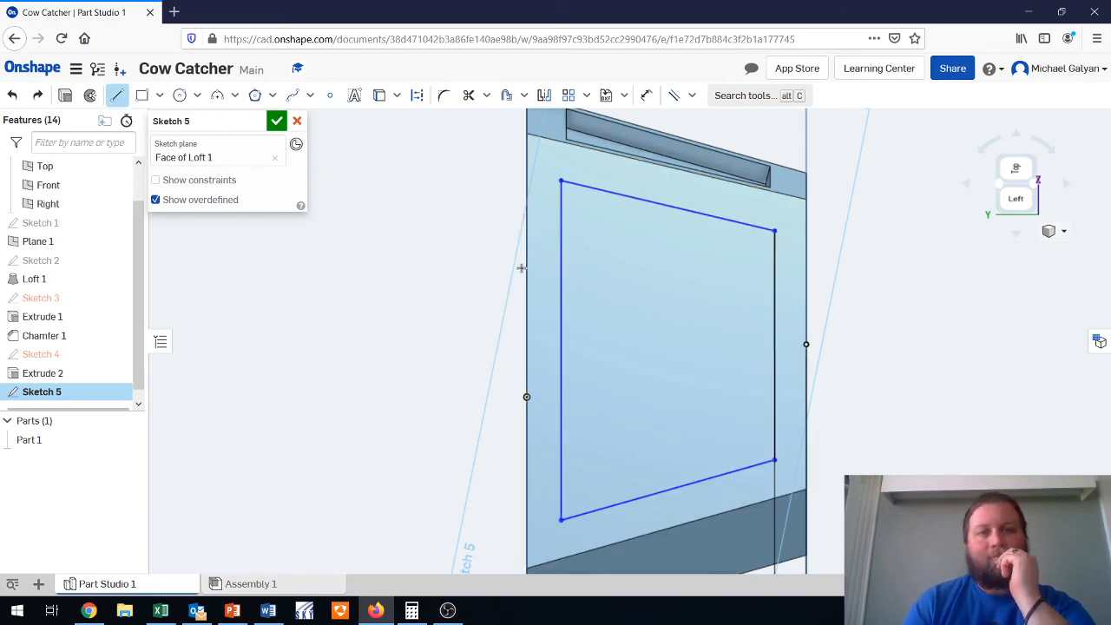
{"action": "left_click", "coordinate": [563, 295]}
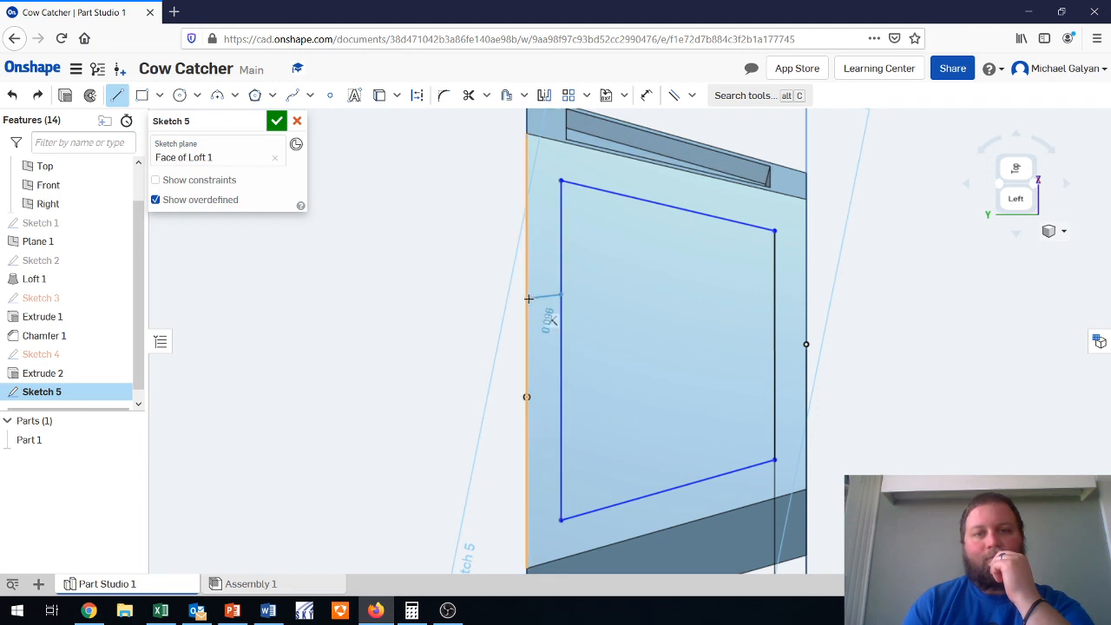
{"action": "left_click", "coordinate": [527, 298]}
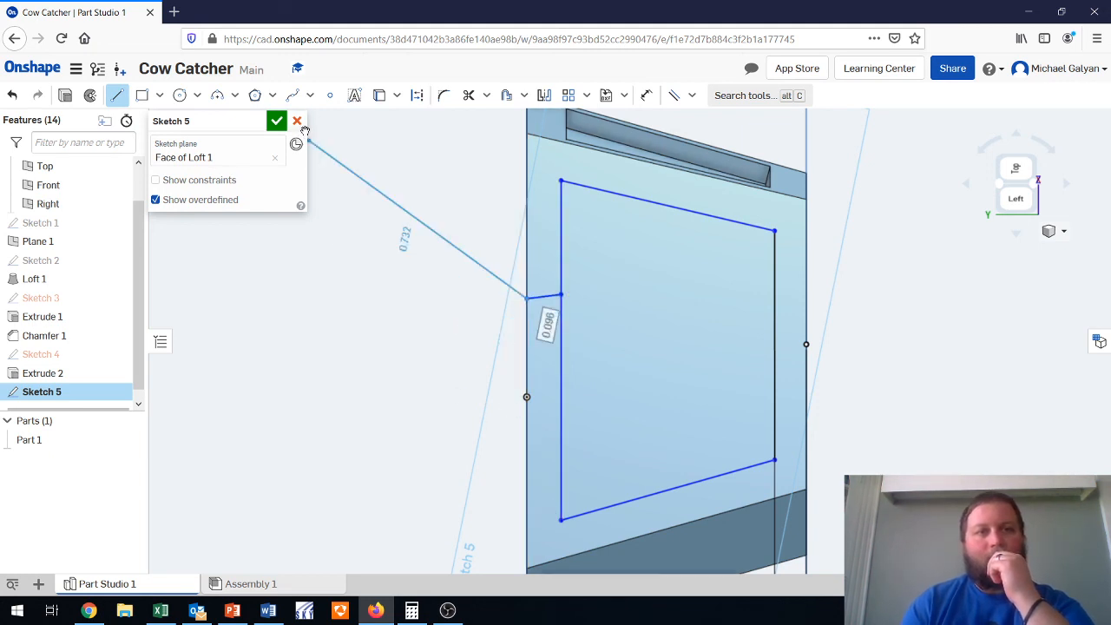
{"action": "right_click", "coordinate": [464, 296]}
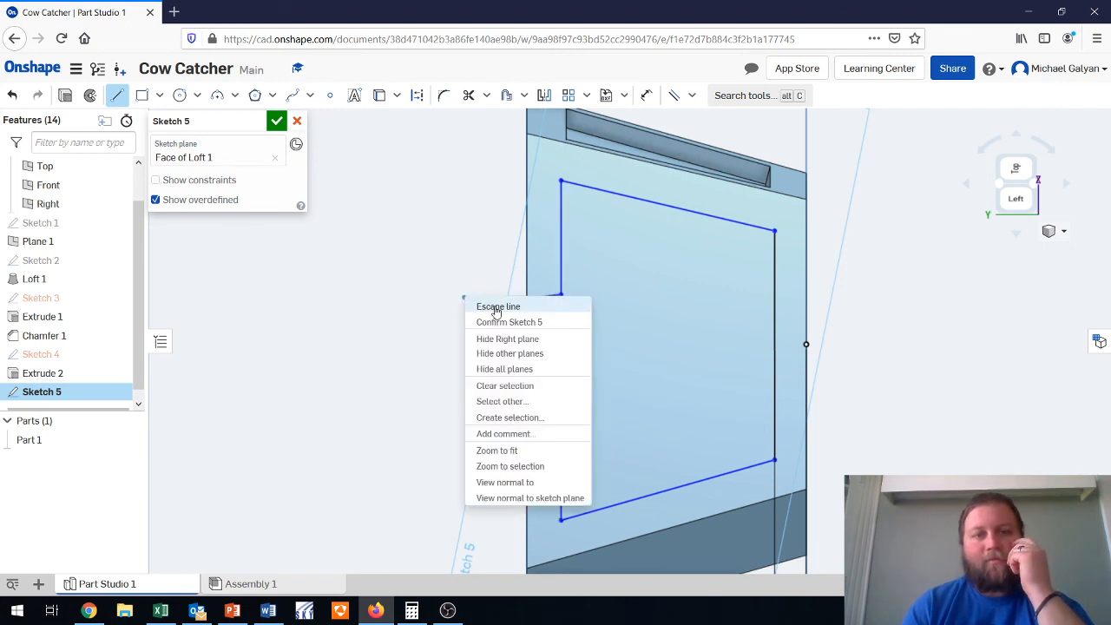
{"action": "left_click", "coordinate": [496, 307]}
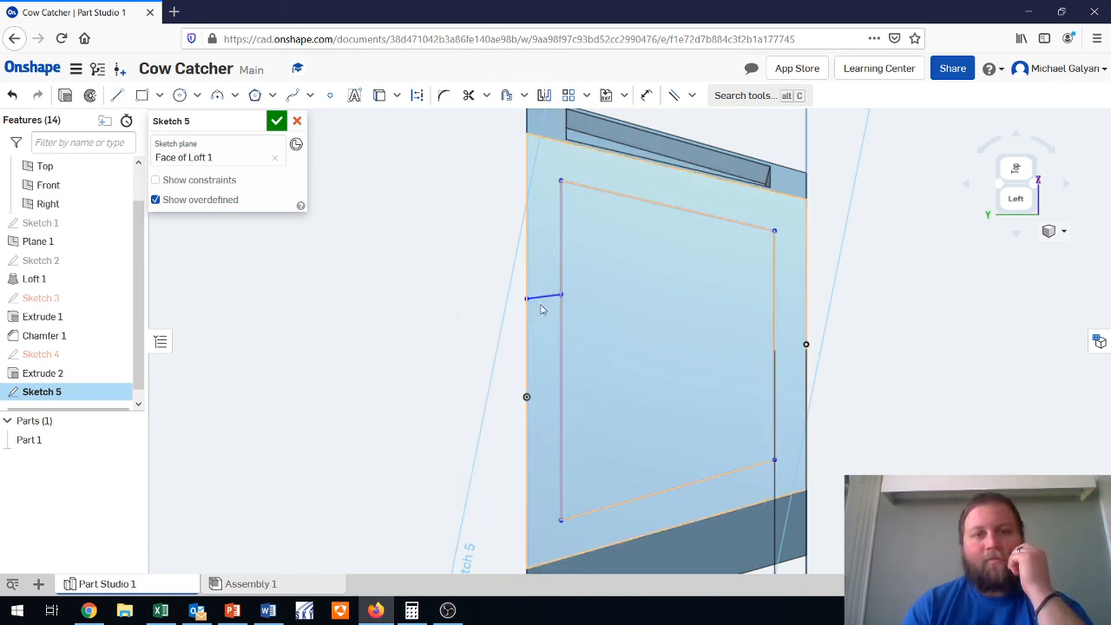
{"action": "left_click", "coordinate": [468, 97]}
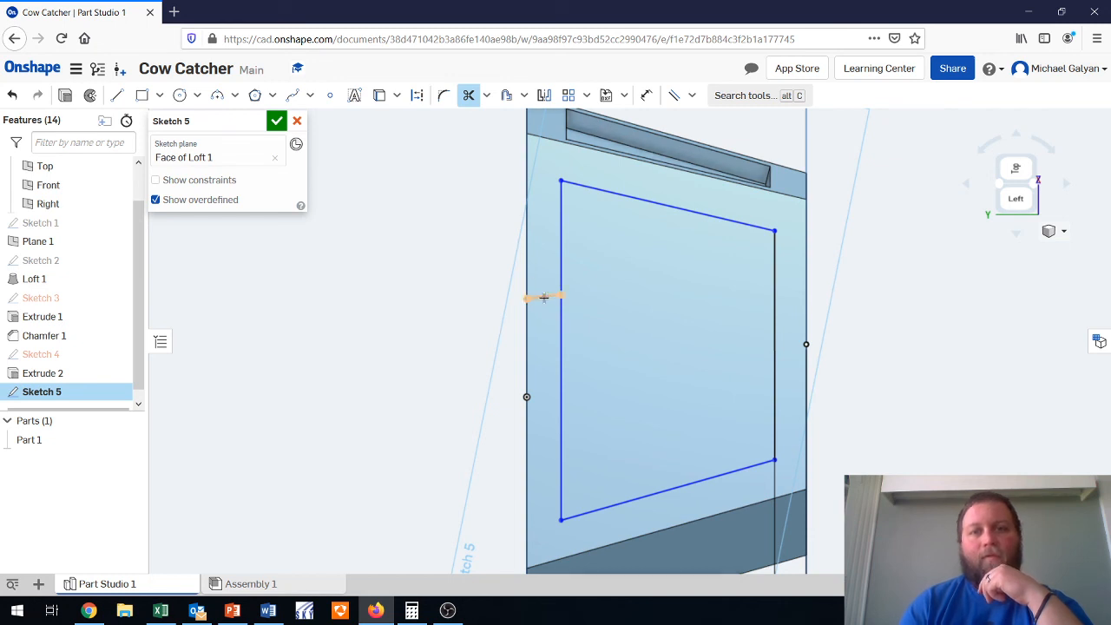
{"action": "left_click", "coordinate": [543, 296]}
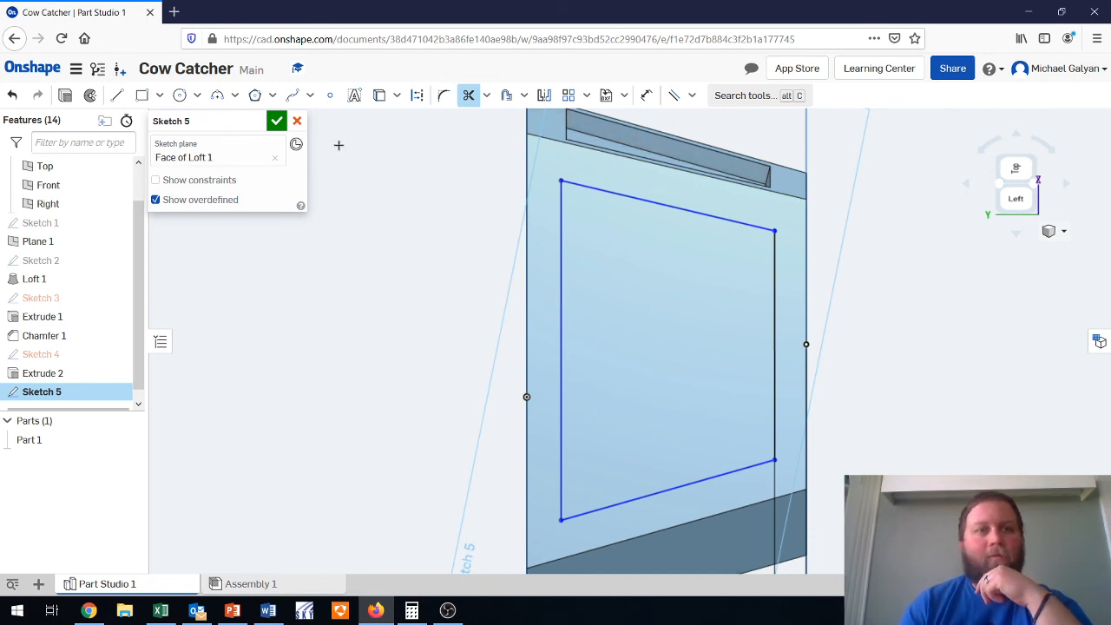
Dimension the outline's longer upright side 0.1 in from the adjacent face edge.
{"action": "left_click", "coordinate": [743, 95]}
{"action": "left_click", "coordinate": [727, 229]}
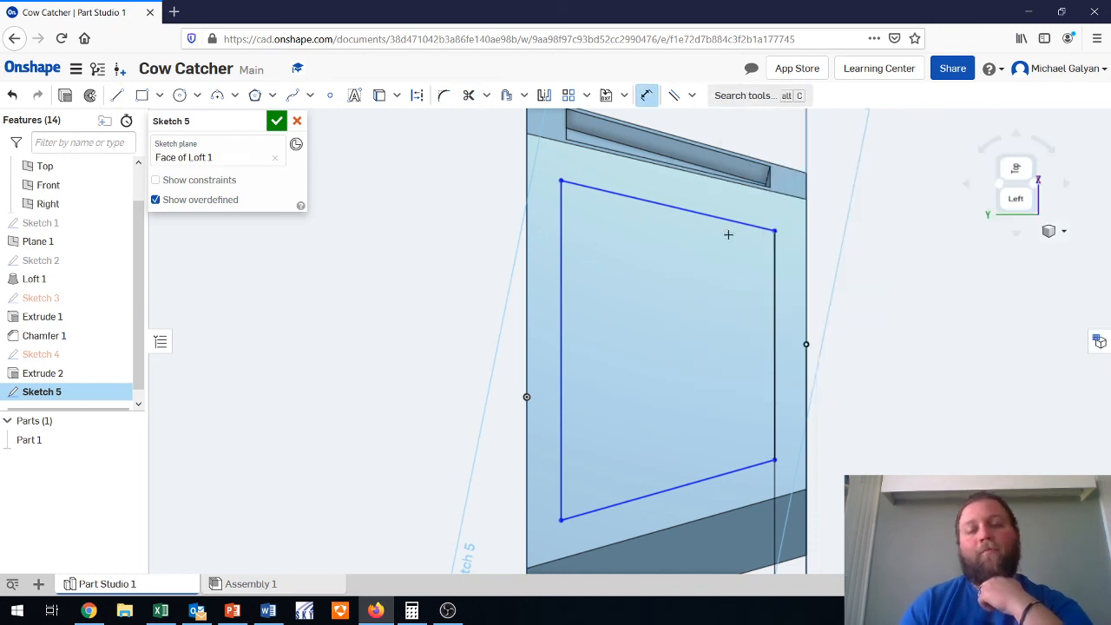
{"action": "left_click", "coordinate": [562, 322]}
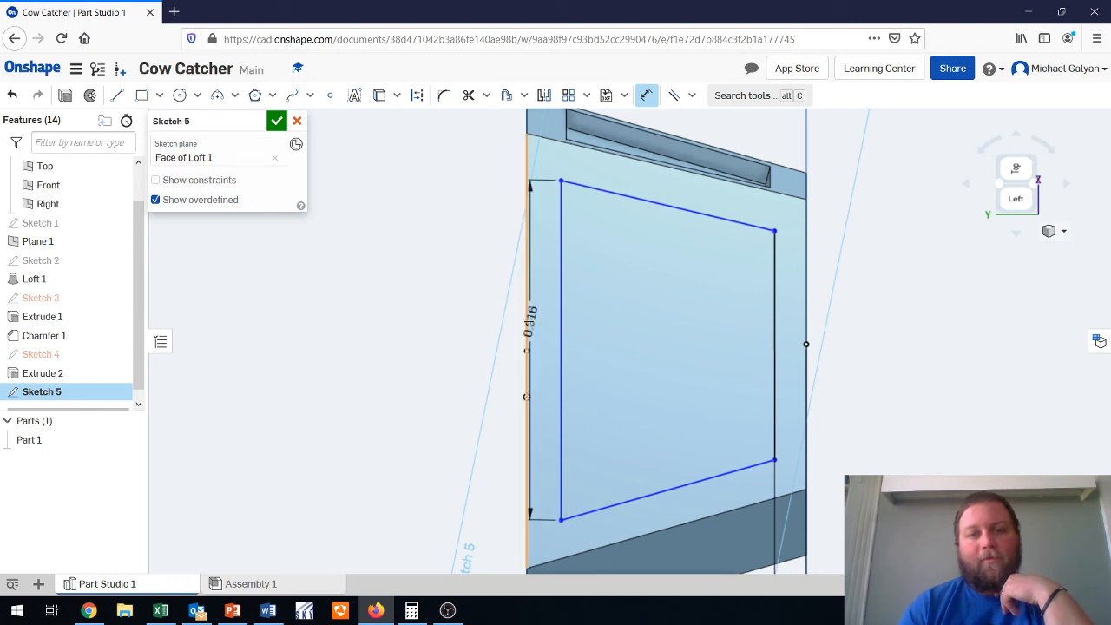
{"action": "left_click", "coordinate": [528, 321]}
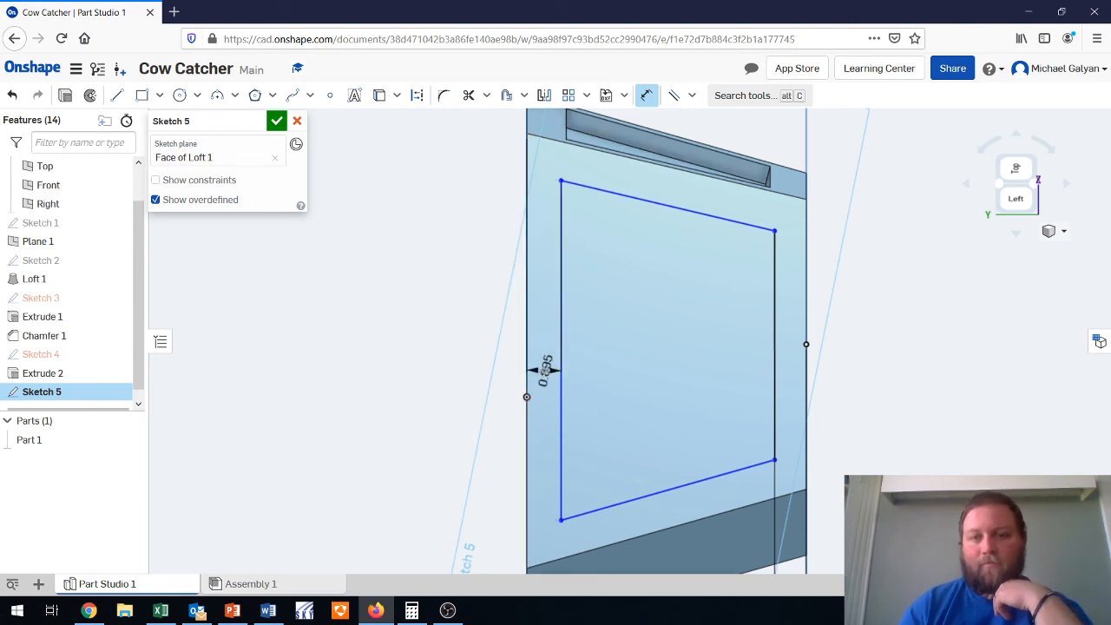
{"action": "left_click", "coordinate": [545, 371]}
{"action": "type", "text": "1"}
{"action": "key", "text": "Return"}
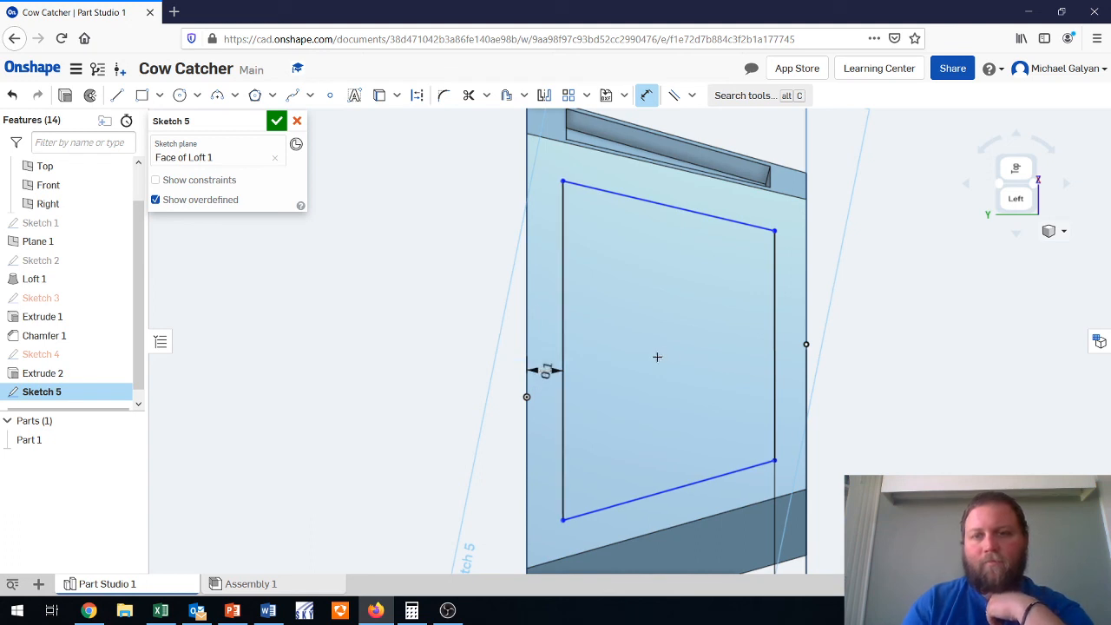
Dimension the outline's shorter upright side 0.1 in from its adjacent face edge.
{"action": "left_click", "coordinate": [781, 348]}
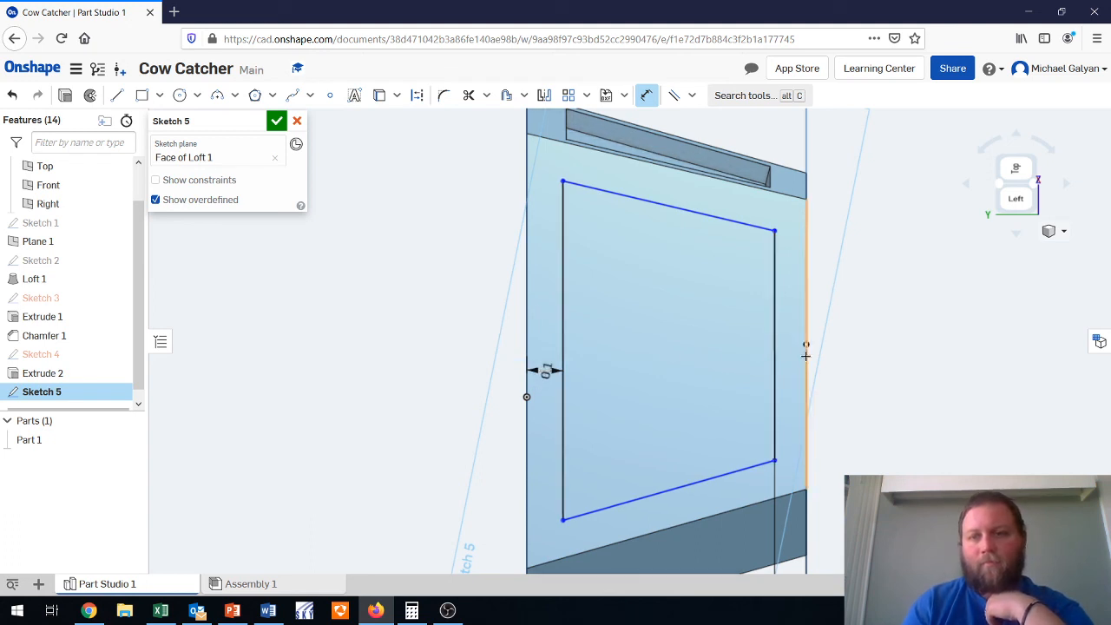
{"action": "left_click", "coordinate": [804, 348]}
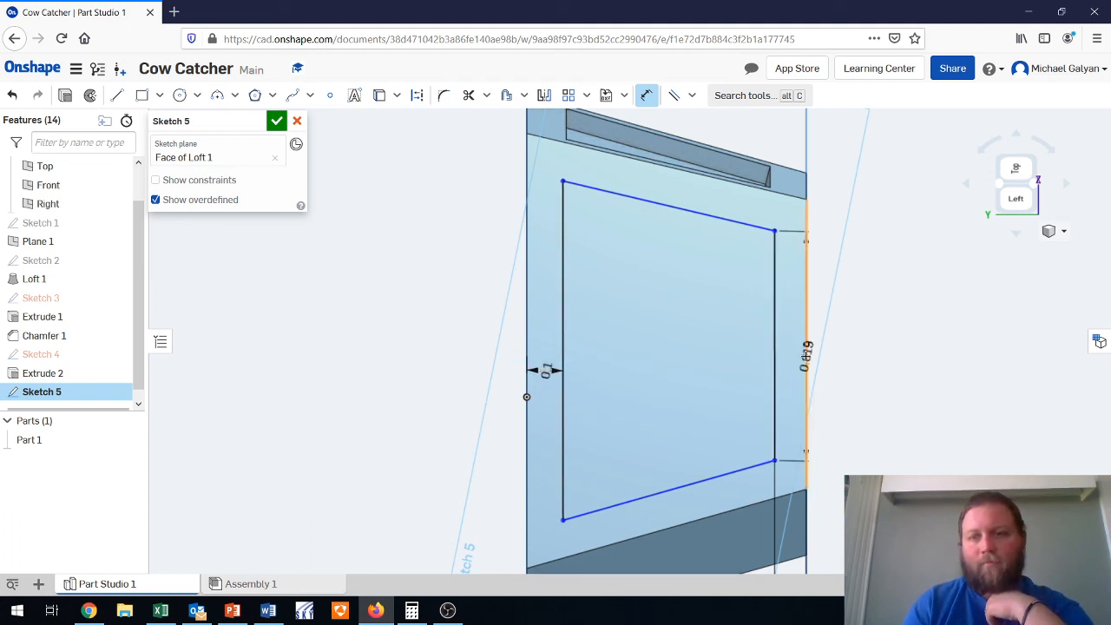
{"action": "left_click", "coordinate": [794, 375]}
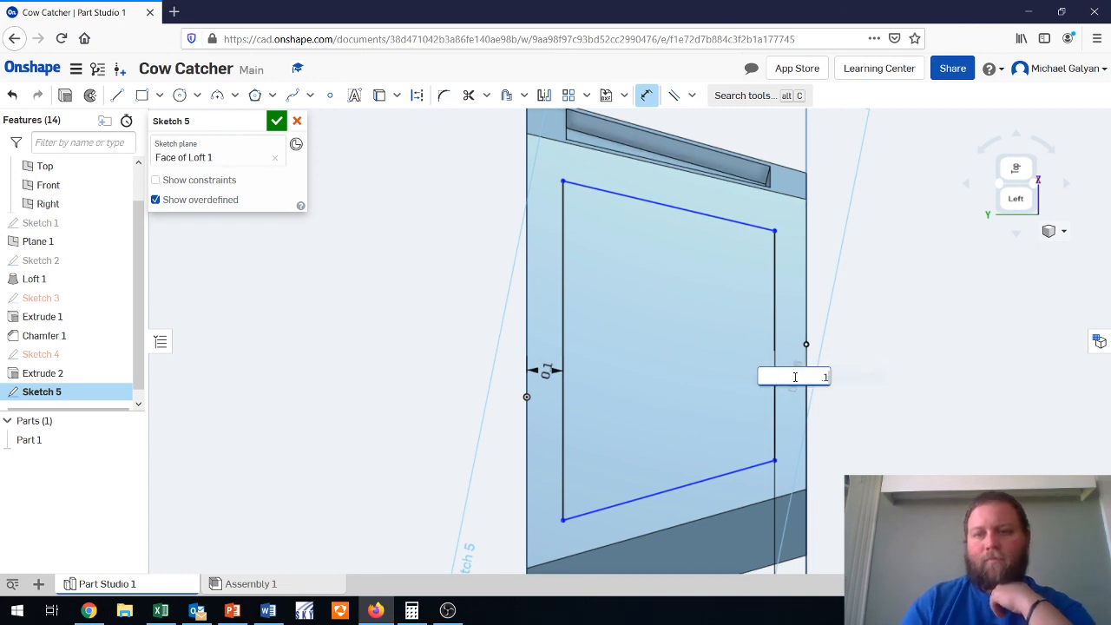
{"action": "key", "text": "Return"}
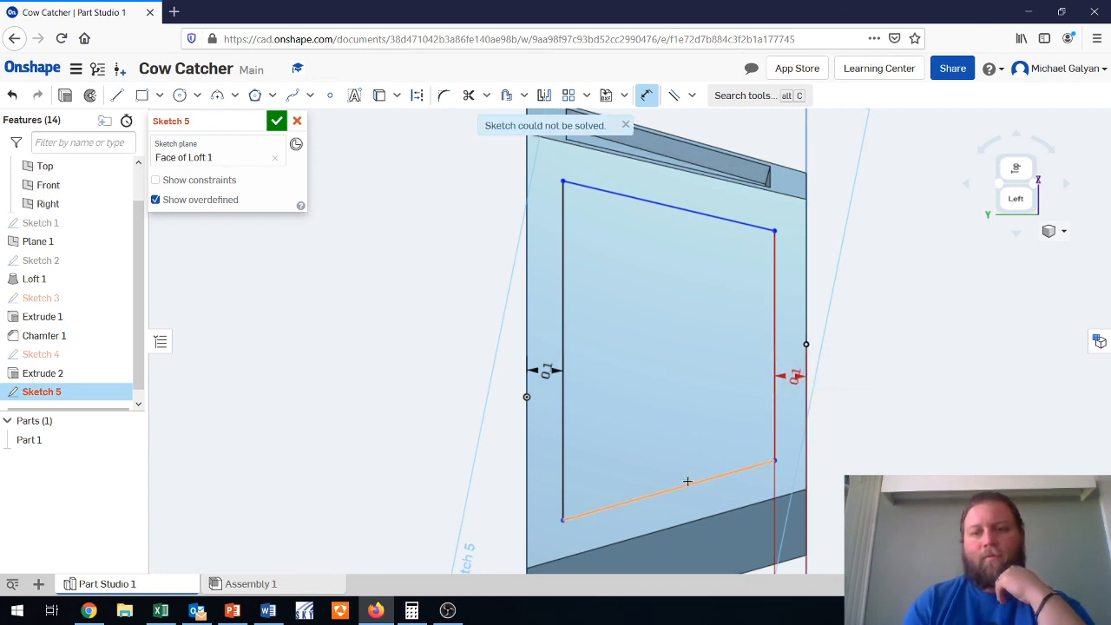
Dimension the lower slanted side 0.1 in from its neighbouring face edge, dimension the upper slanted side likewise from its own edge, and finish the sketch.
{"action": "left_click", "coordinate": [694, 519]}
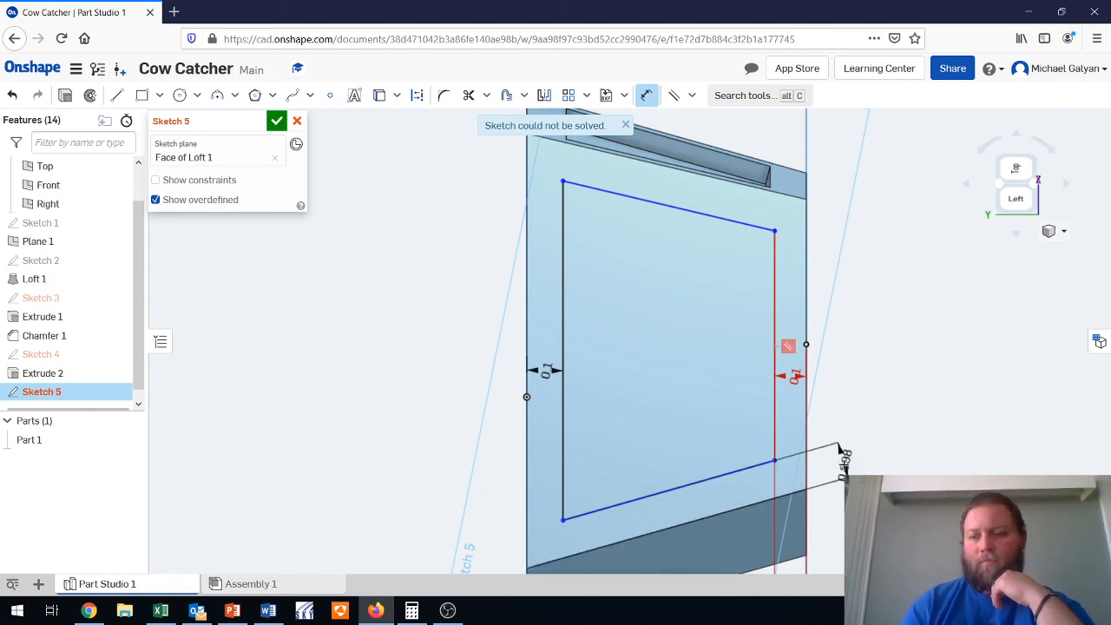
{"action": "left_click", "coordinate": [839, 451]}
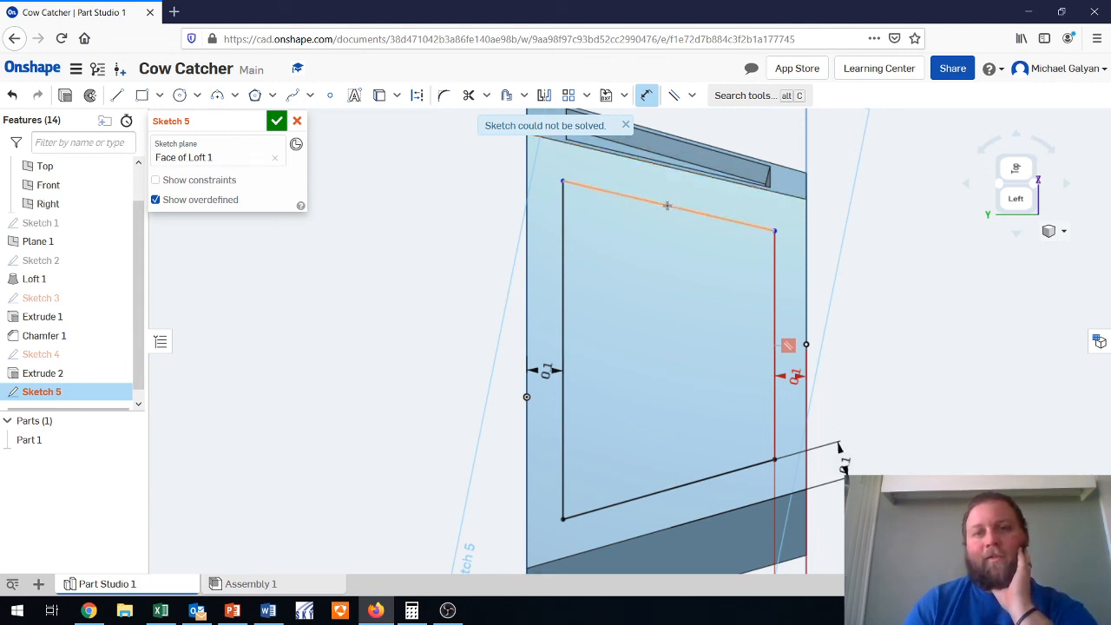
{"action": "left_click", "coordinate": [766, 220]}
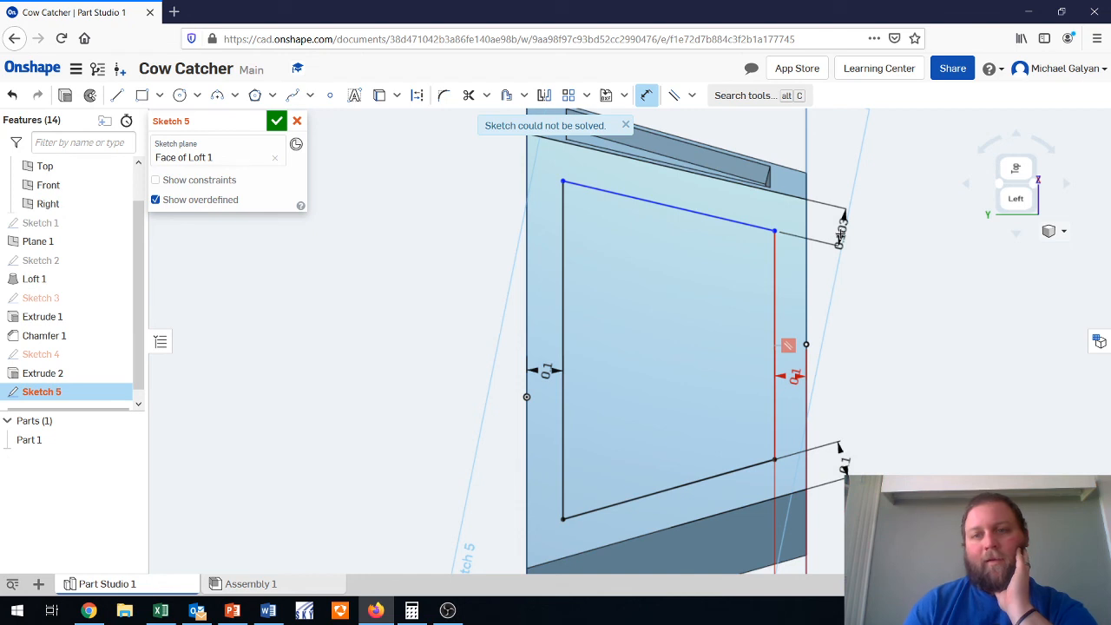
{"action": "left_click", "coordinate": [840, 234]}
{"action": "key", "text": "Return"}
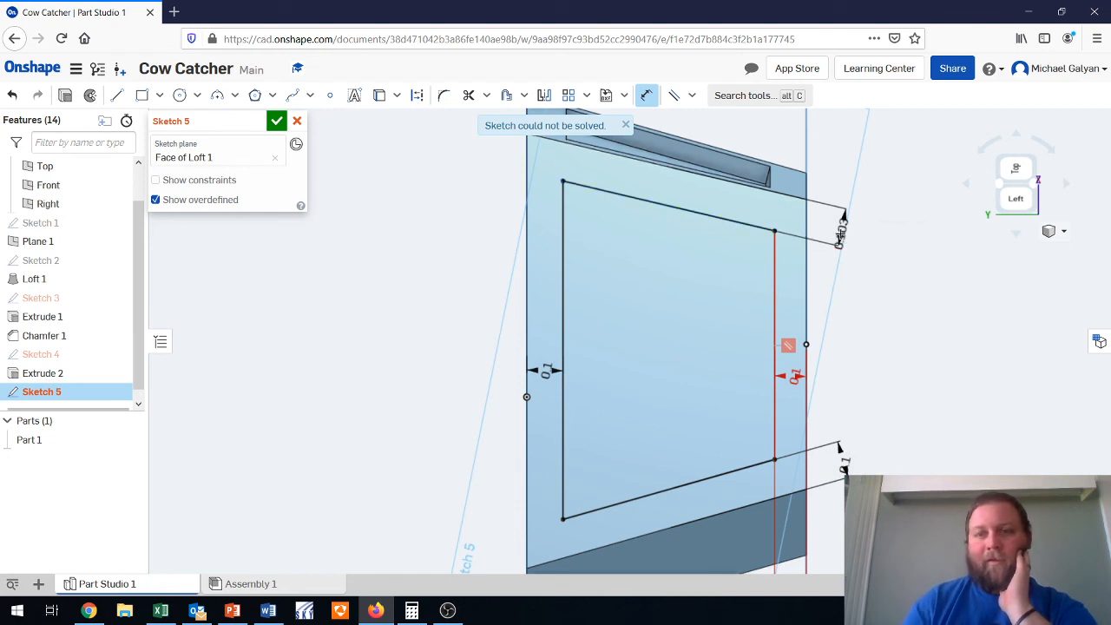
{"action": "left_click", "coordinate": [275, 121]}
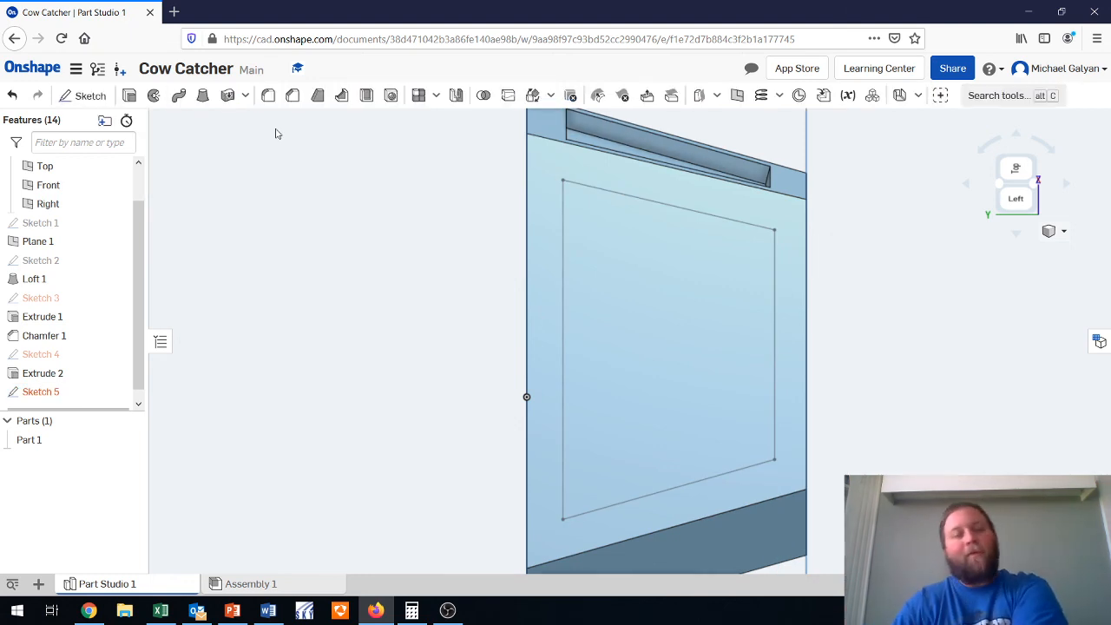
Extrude the outline region as a blind Remove cut 0.05 in deep into the sloped side face.
{"action": "left_click", "coordinate": [130, 96]}
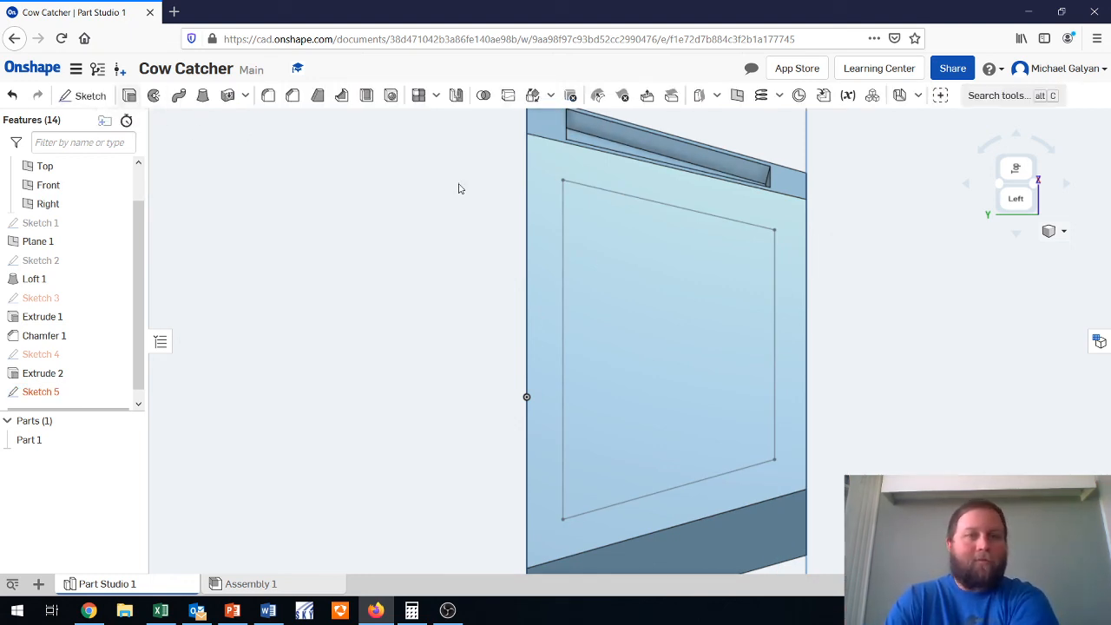
{"action": "left_click", "coordinate": [610, 280]}
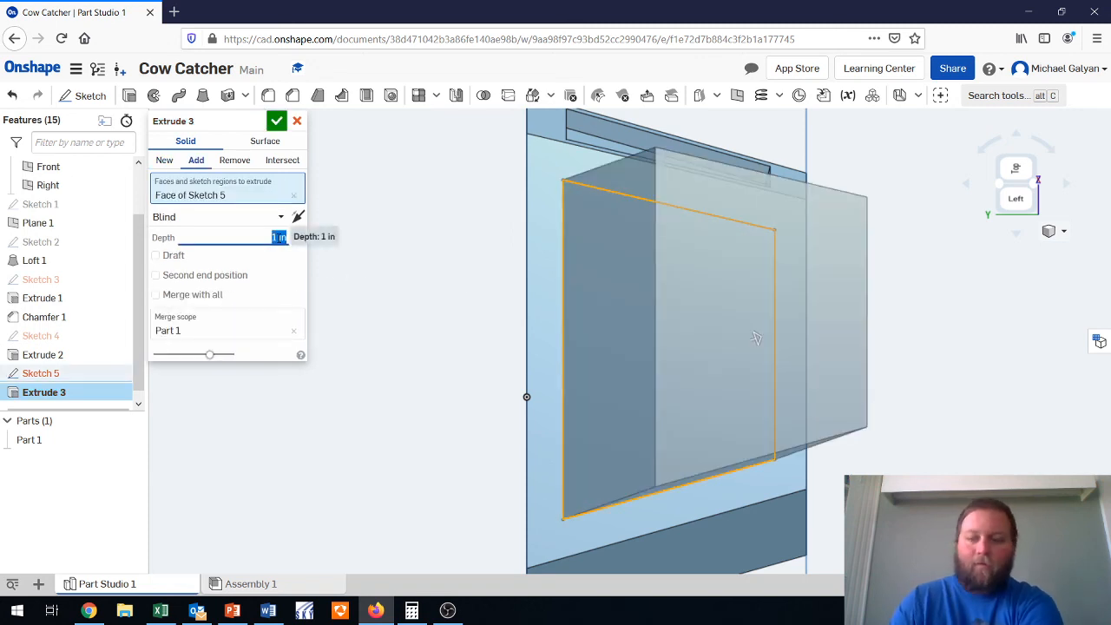
{"action": "type", "text": "05"}
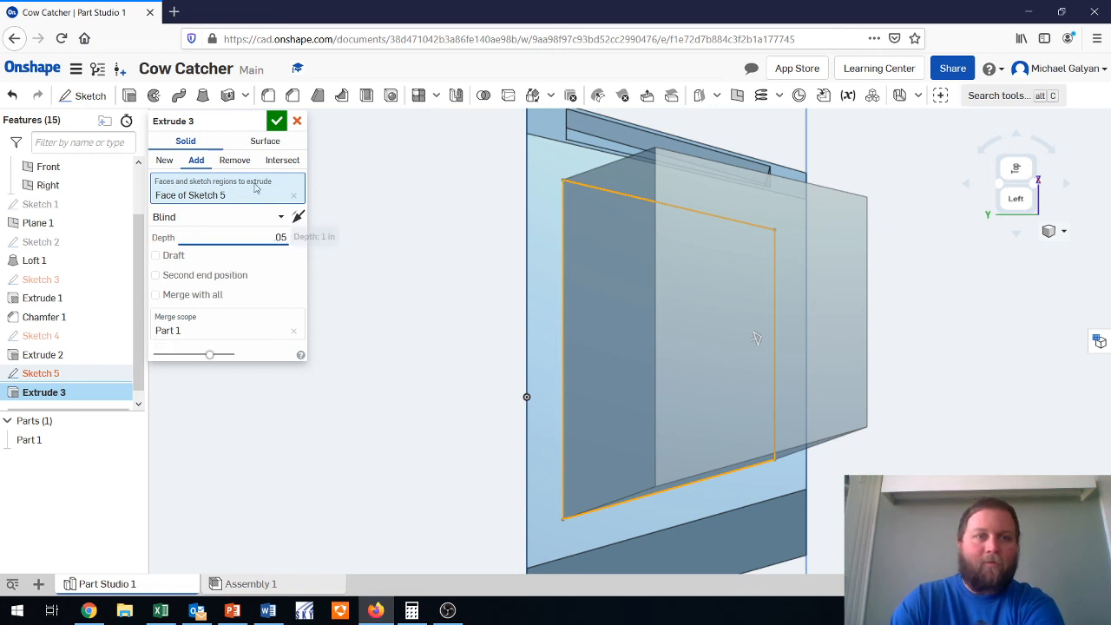
{"action": "left_click", "coordinate": [239, 168]}
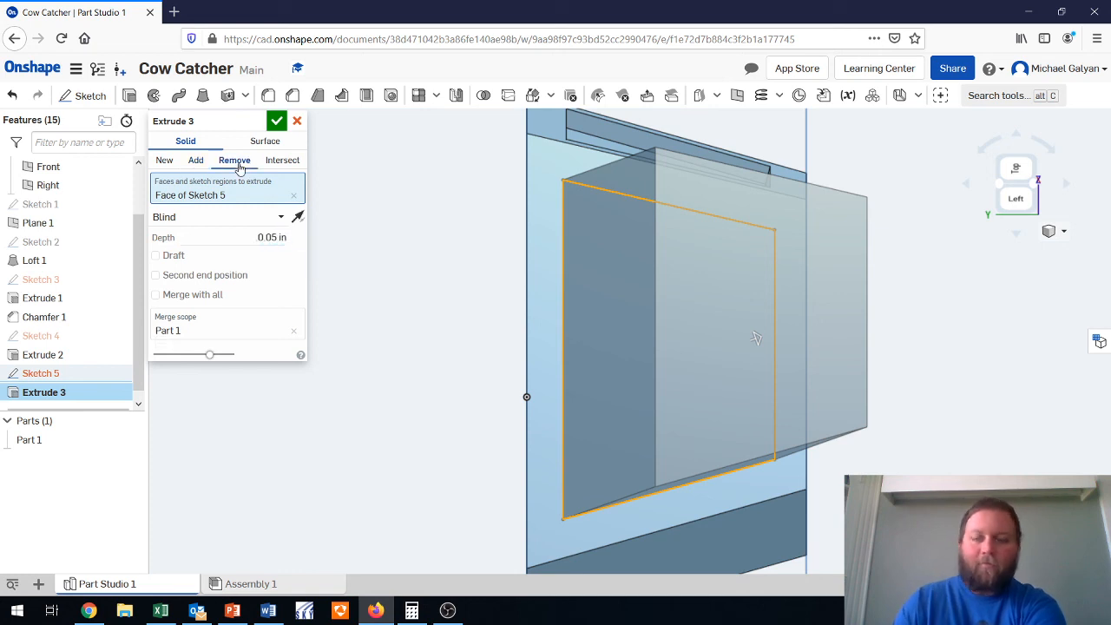
{"action": "left_click", "coordinate": [276, 121]}
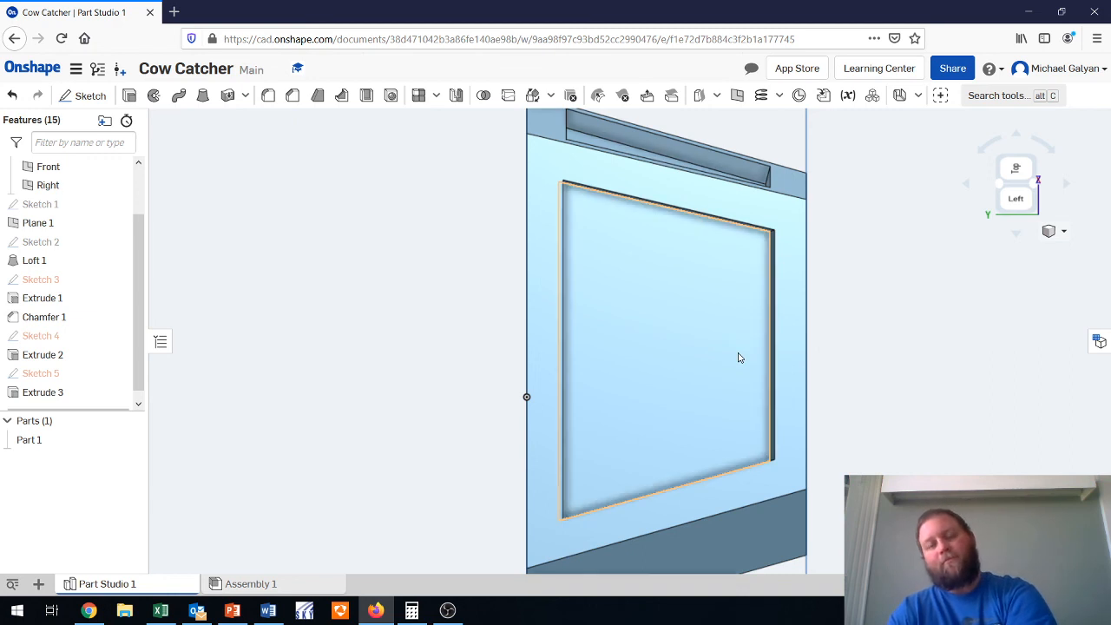
Examine the part from above and behind, and check the shell details in the Cow Catcher reference drawing in Chrome.
{"action": "left_click", "coordinate": [997, 189]}
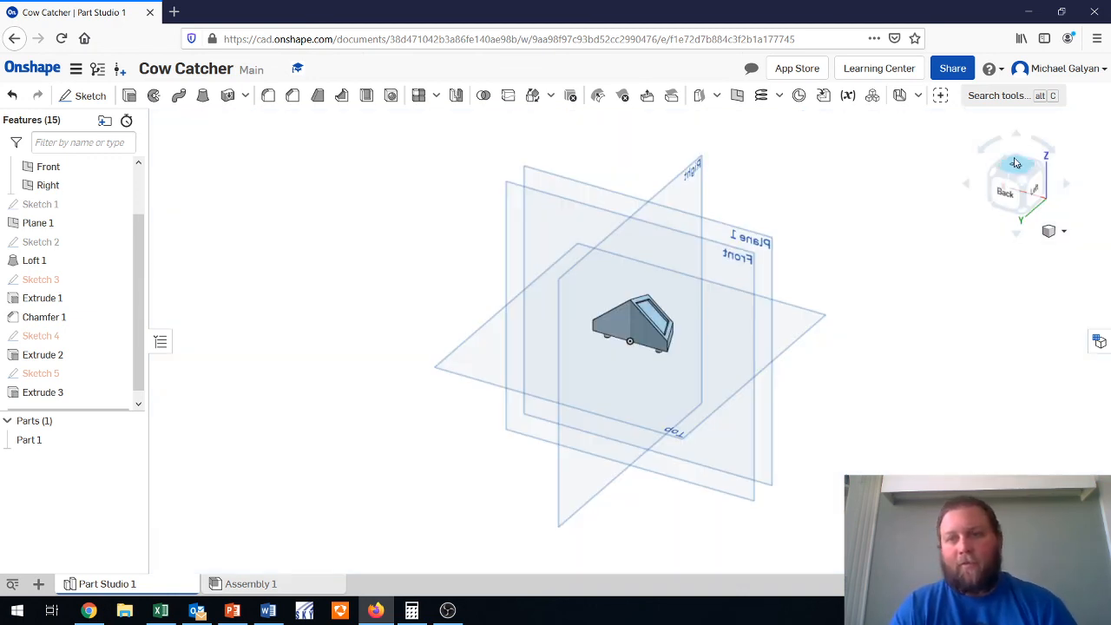
{"action": "left_click", "coordinate": [1015, 163]}
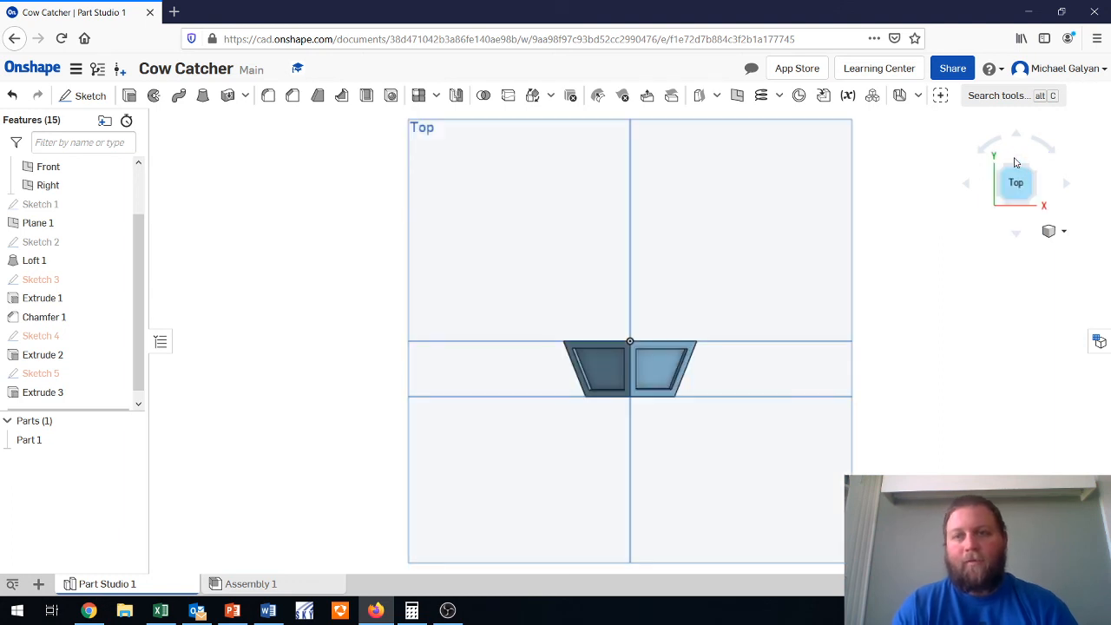
{"action": "left_click", "coordinate": [89, 610]}
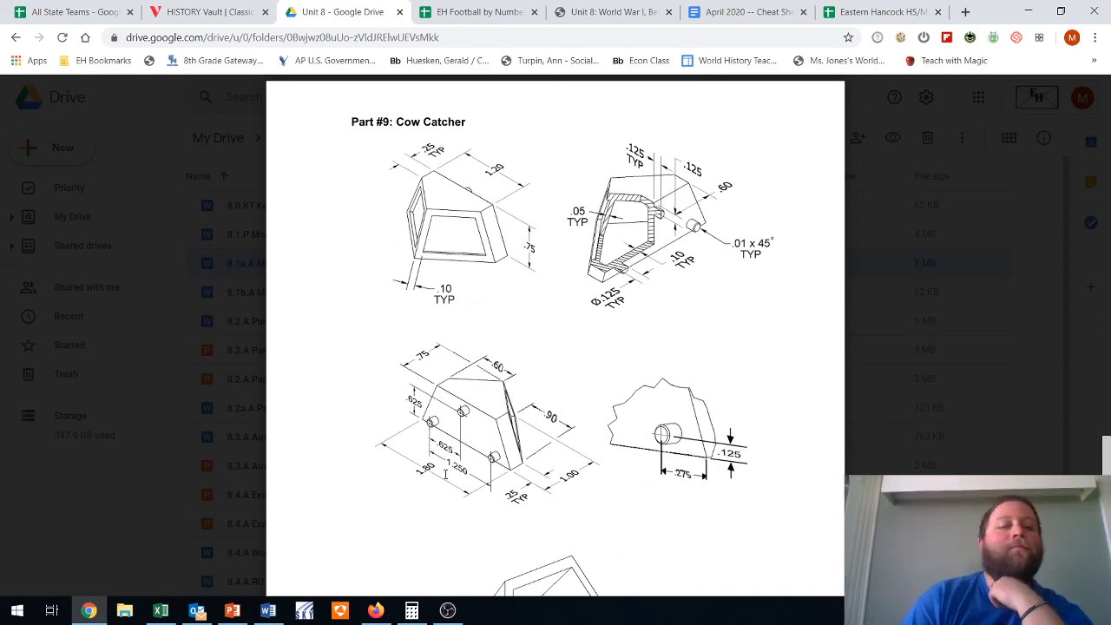
{"action": "left_click", "coordinate": [376, 610]}
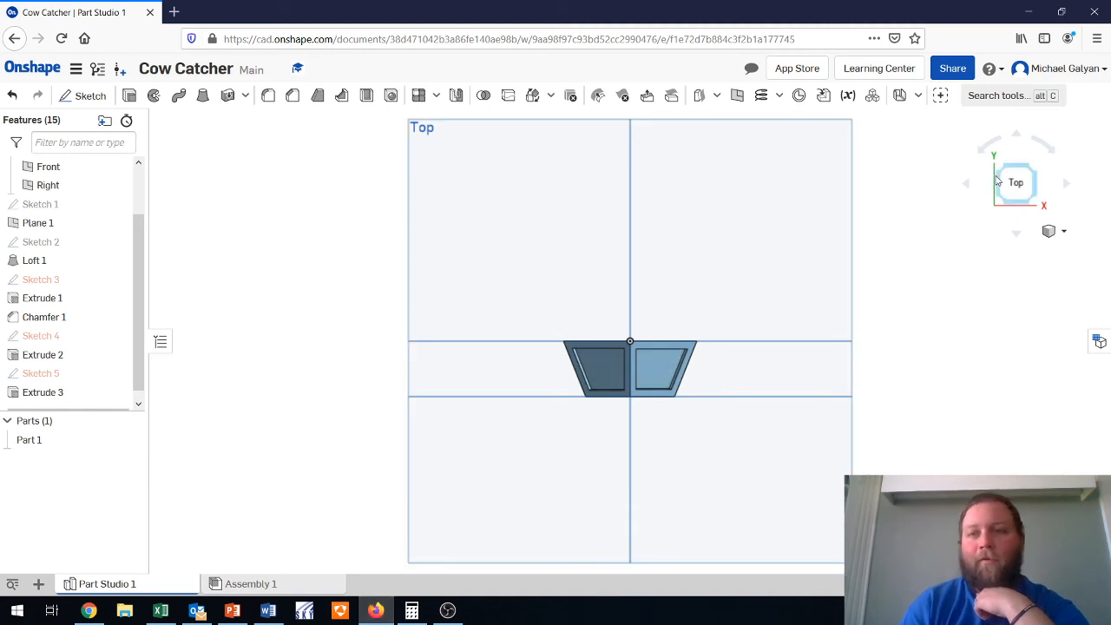
{"action": "left_click", "coordinate": [991, 148]}
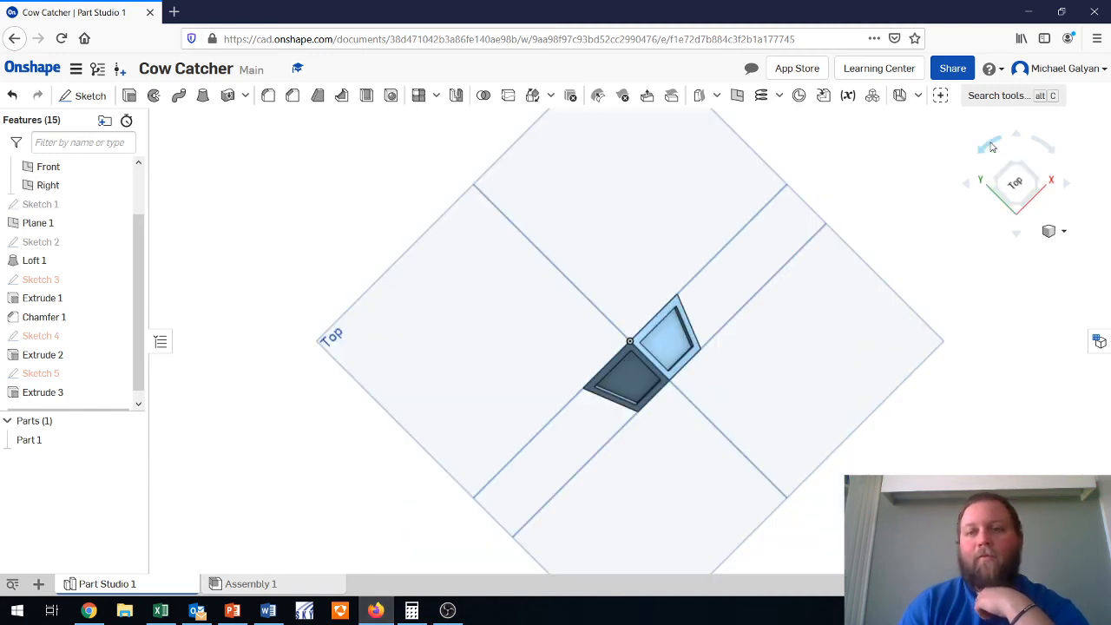
{"action": "left_click", "coordinate": [992, 147]}
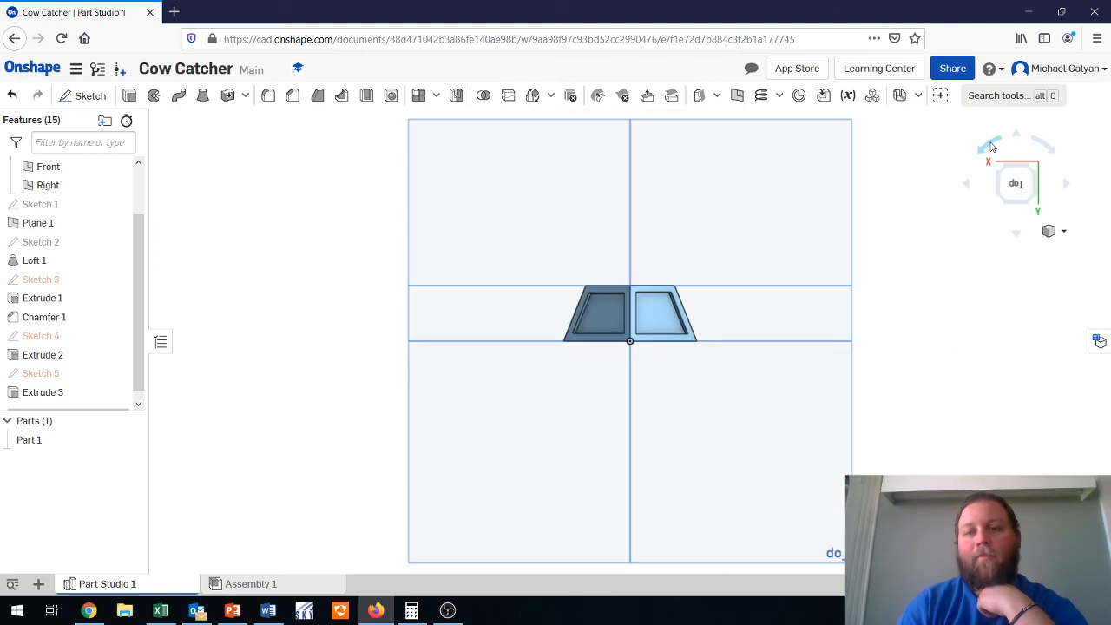
{"action": "left_click", "coordinate": [1016, 236]}
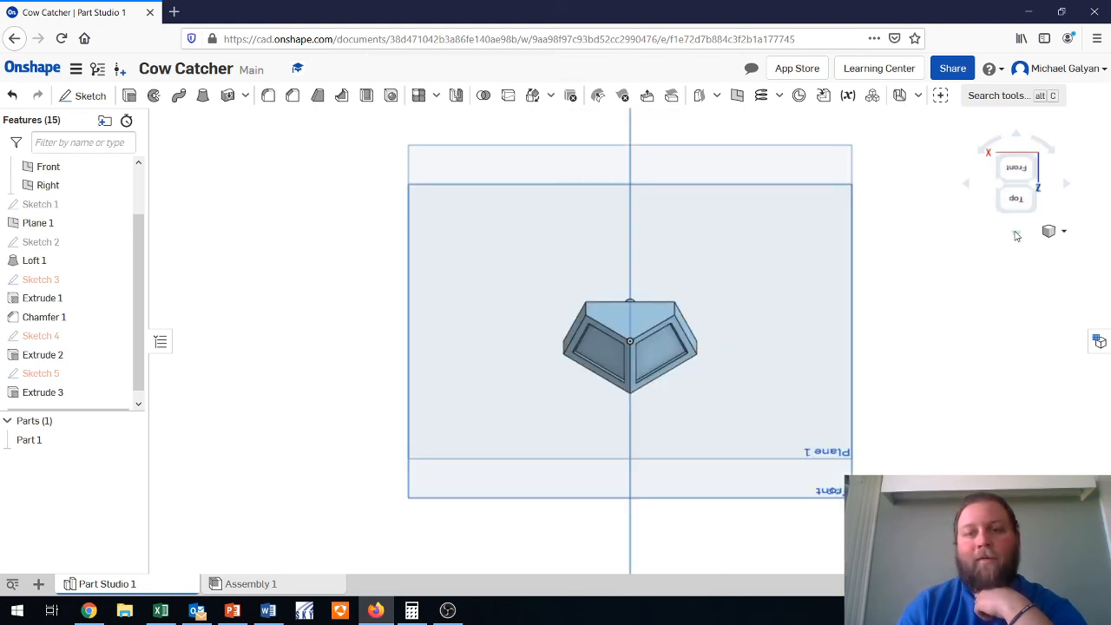
{"action": "left_click", "coordinate": [1023, 136]}
{"action": "left_click", "coordinate": [1022, 137]}
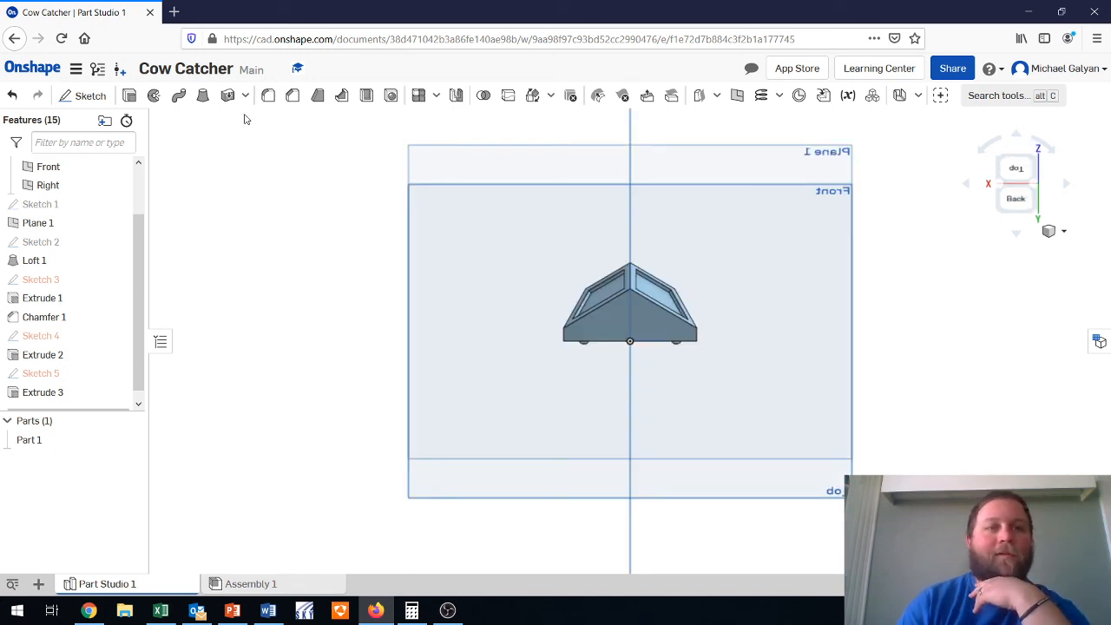
Set up a Shell that removes the large back face with a thickness of 0.05 in.
{"action": "left_click", "coordinate": [362, 102]}
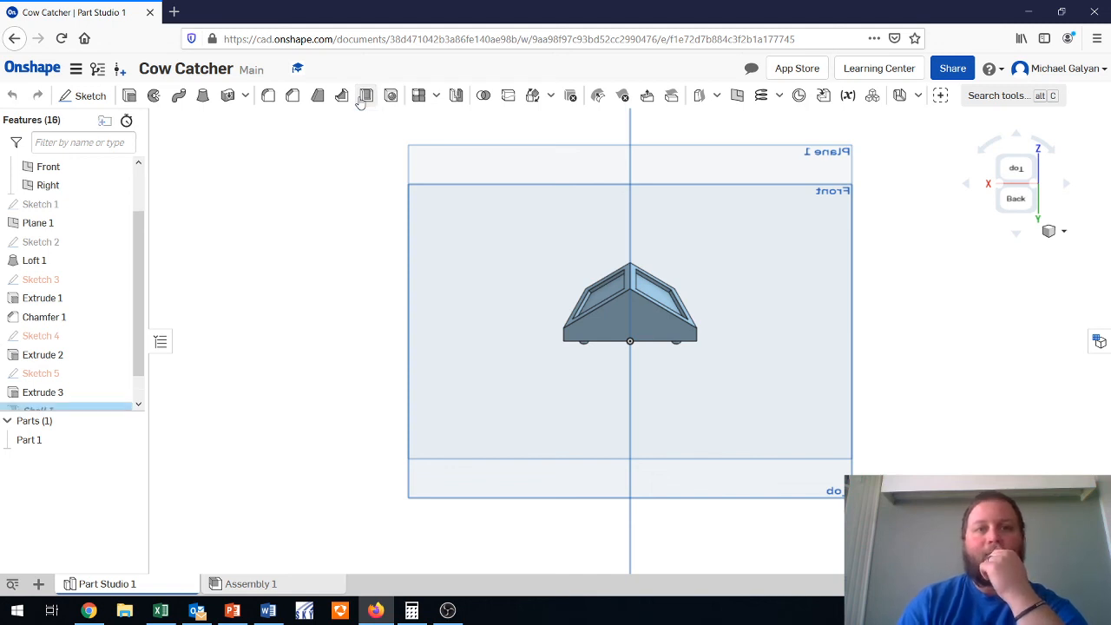
{"action": "left_click", "coordinate": [637, 322]}
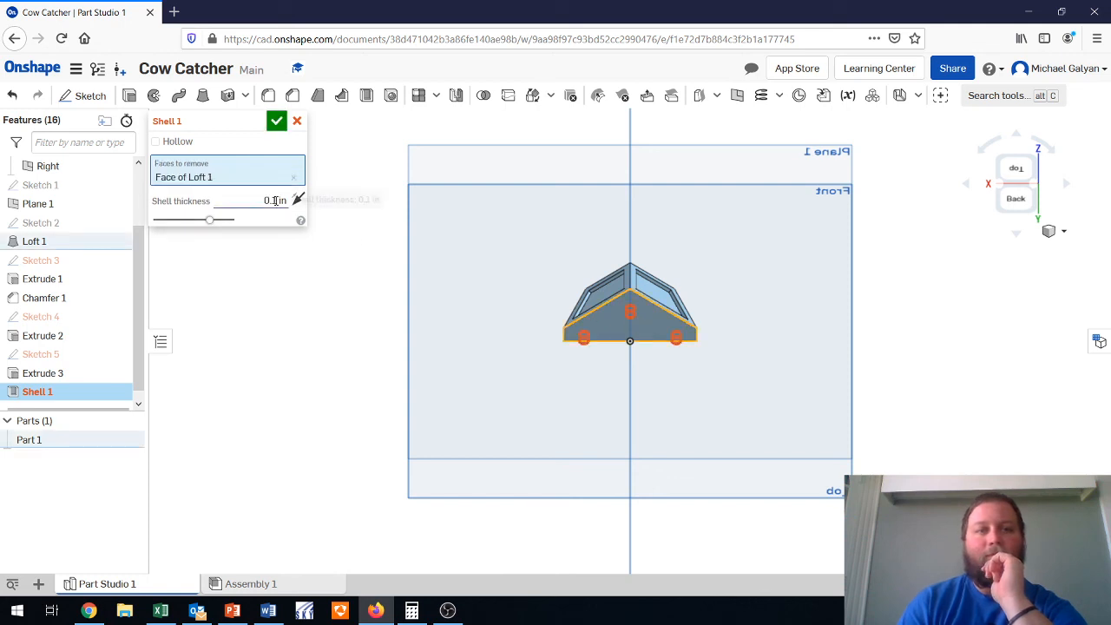
{"action": "left_click", "coordinate": [276, 200]}
{"action": "type", "text": "05"}
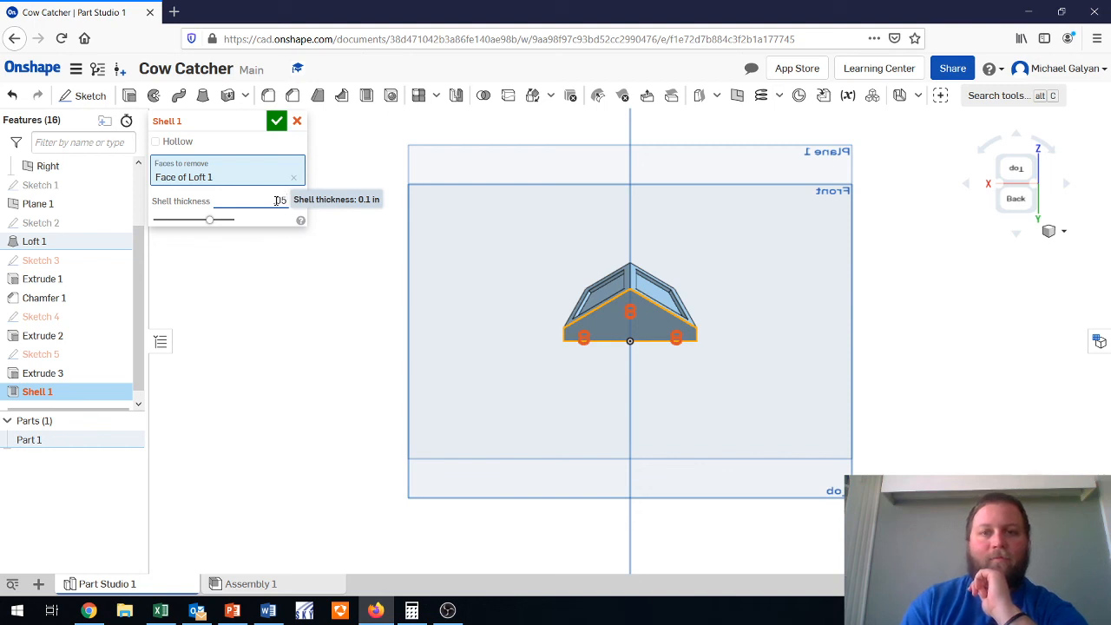
Switch the Shell to Hollow, choose the cow catcher body as the part to hollow, and accept the feature.
{"action": "left_click", "coordinate": [155, 141]}
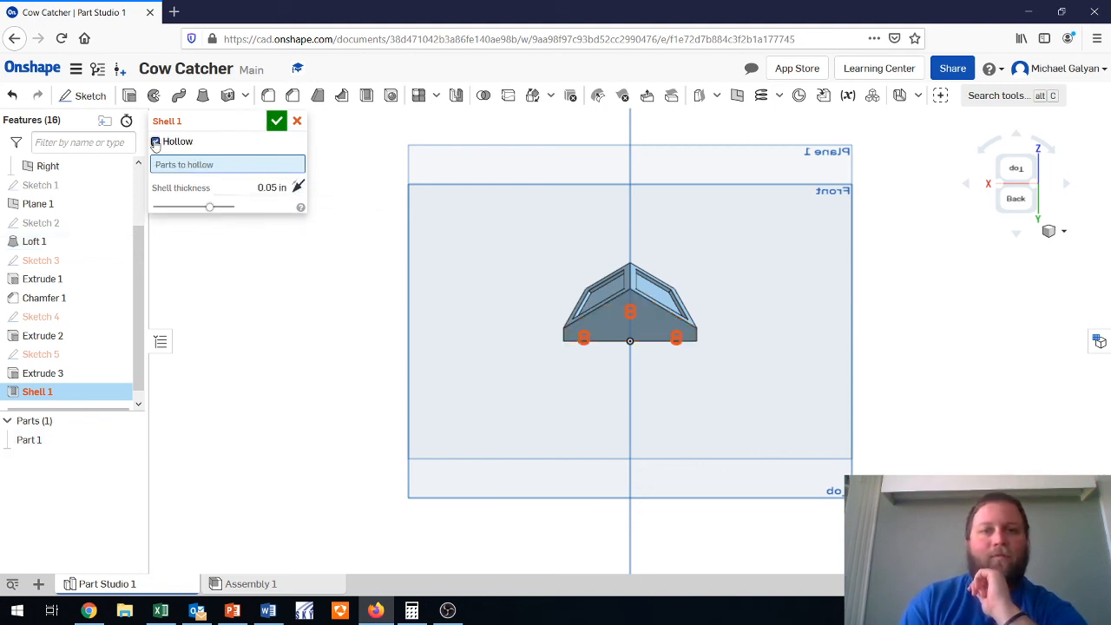
{"action": "left_click", "coordinate": [617, 325]}
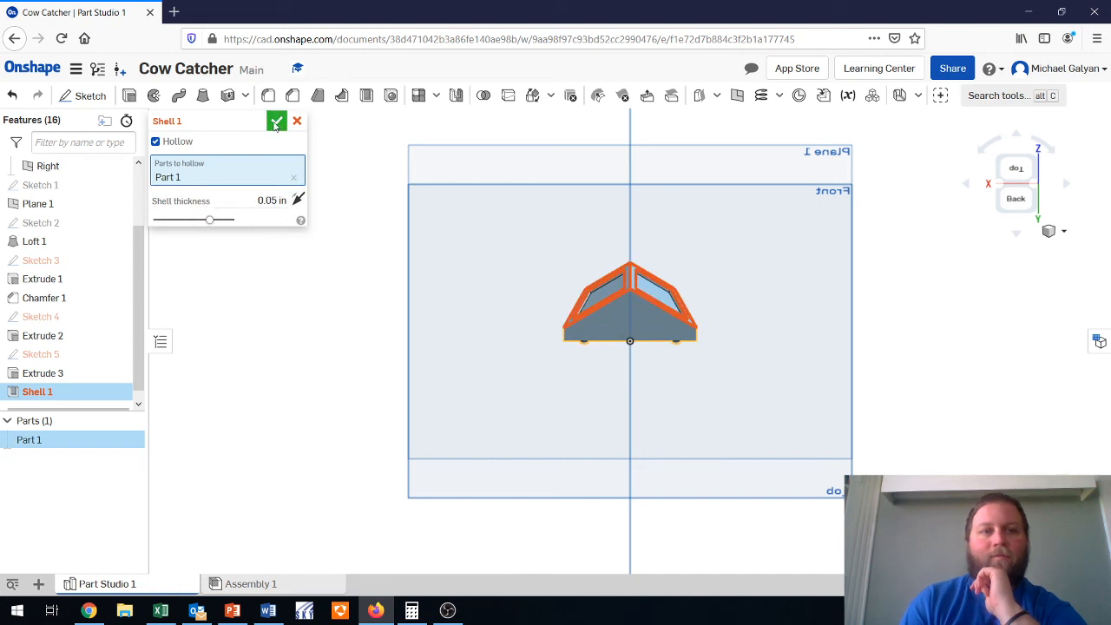
{"action": "left_click", "coordinate": [275, 123]}
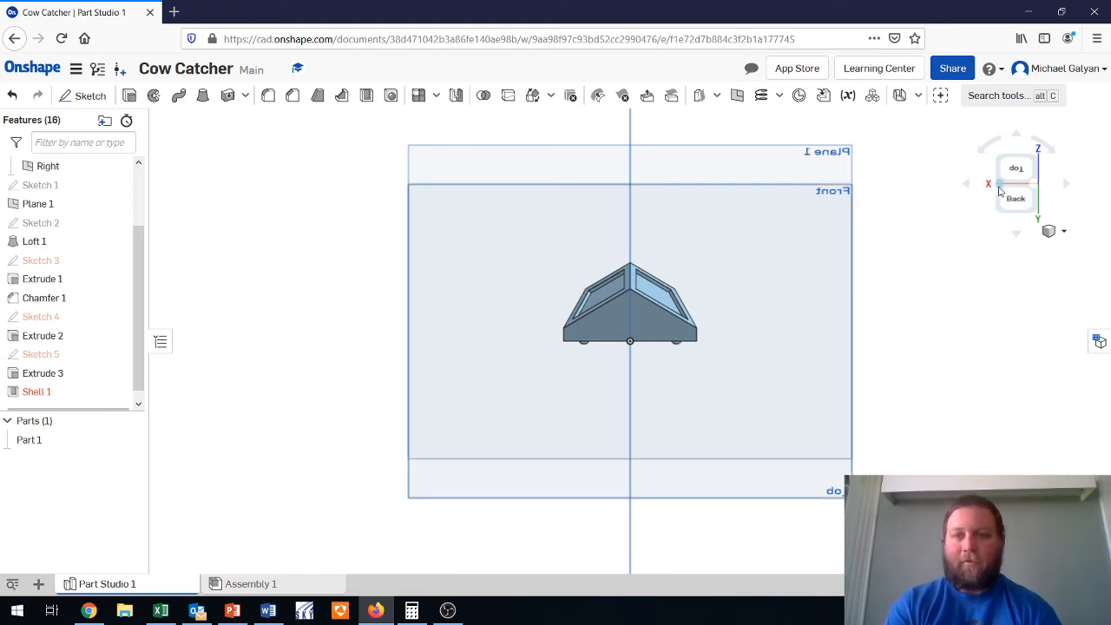
{"action": "left_click", "coordinate": [1000, 212]}
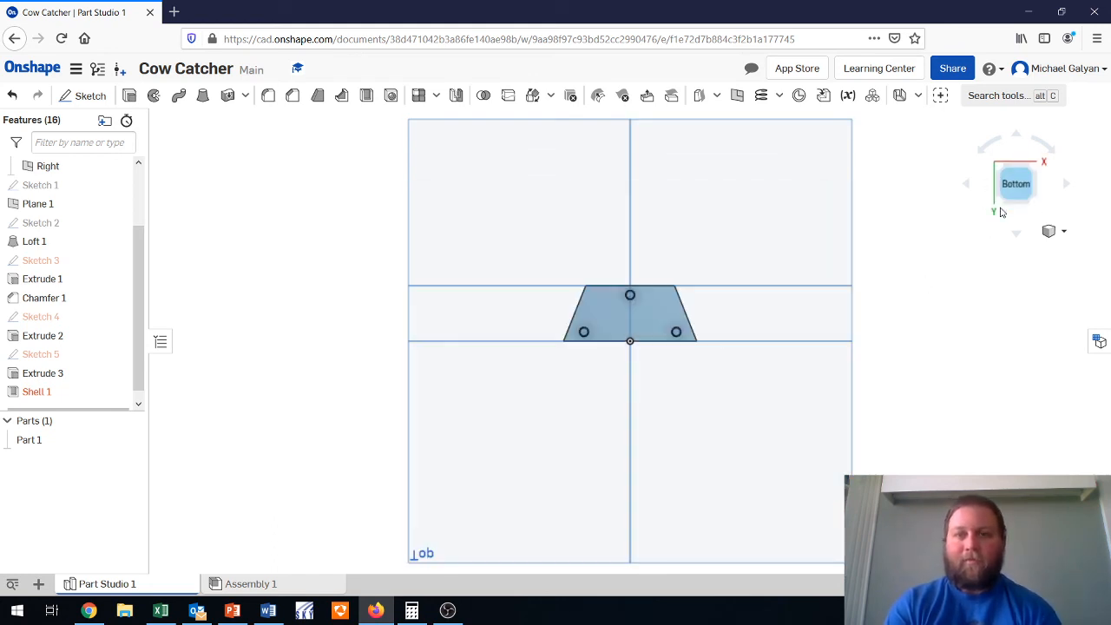
{"action": "left_click", "coordinate": [1001, 212]}
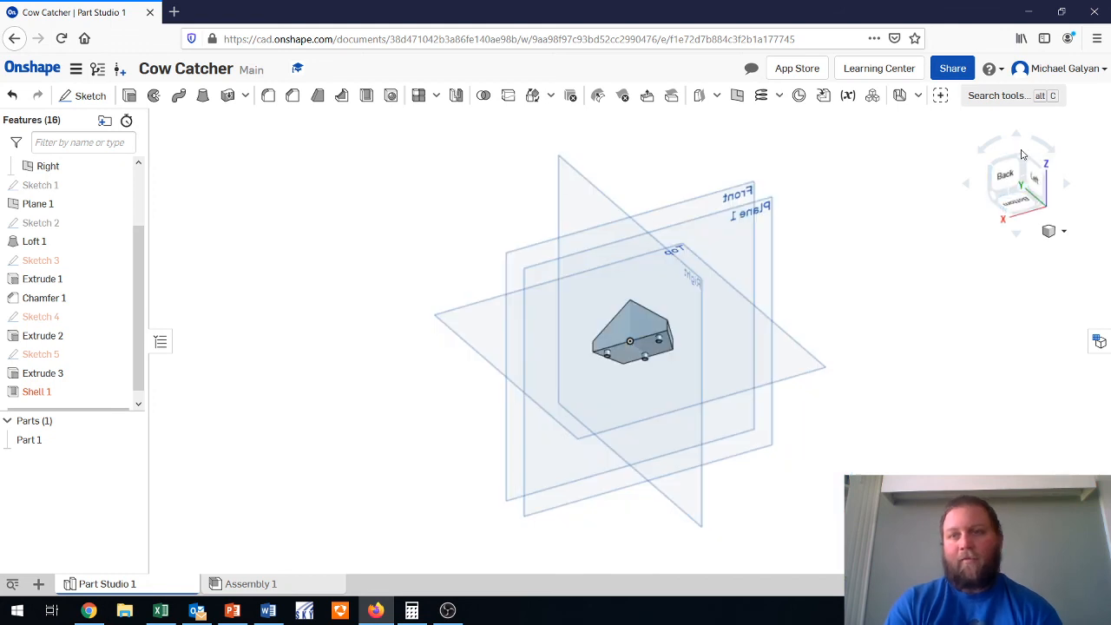
{"action": "left_click", "coordinate": [1024, 159]}
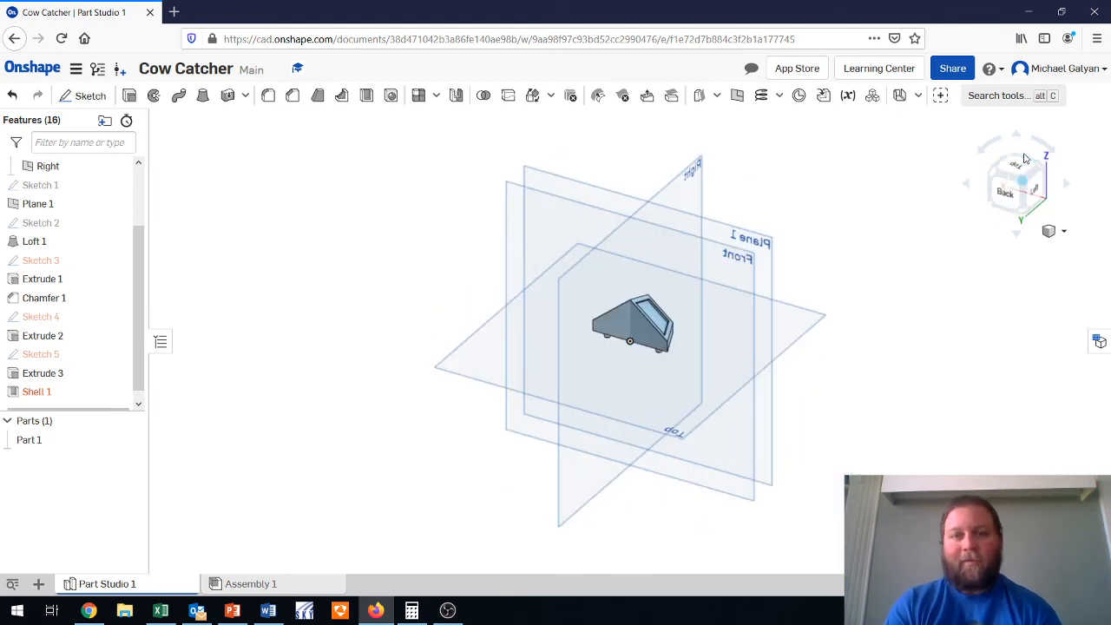
{"action": "left_click", "coordinate": [1016, 167]}
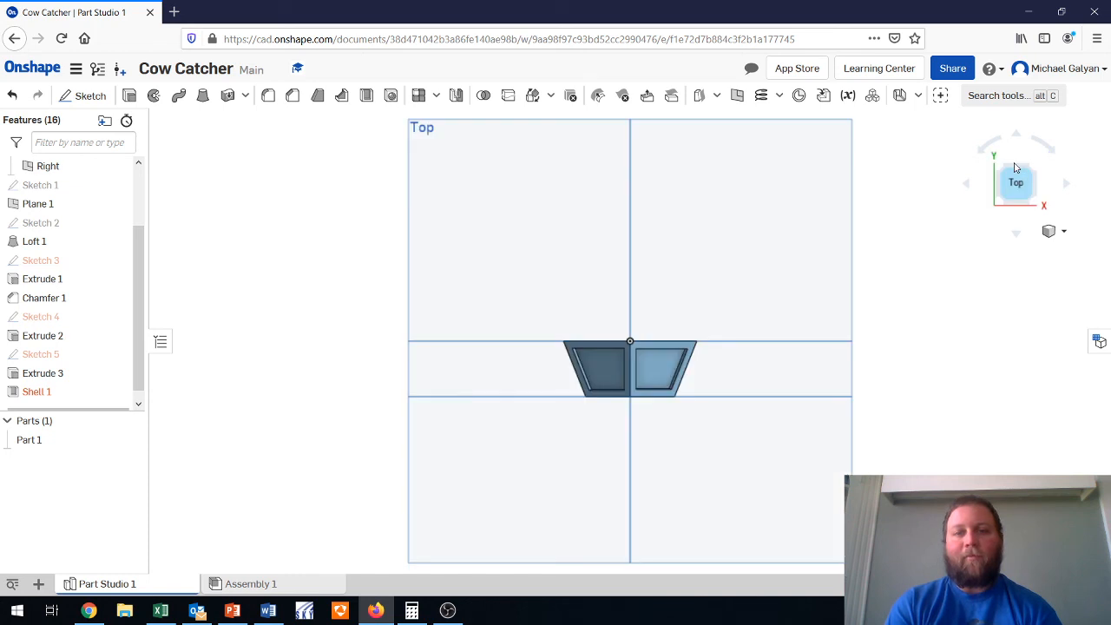